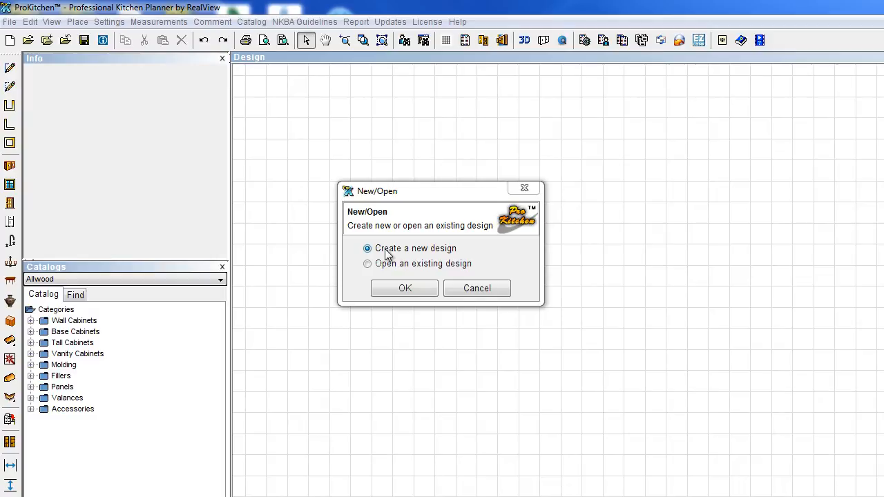
Confirm 'Create a new design' to open the Design Settings dialog.
left_click(402, 288)
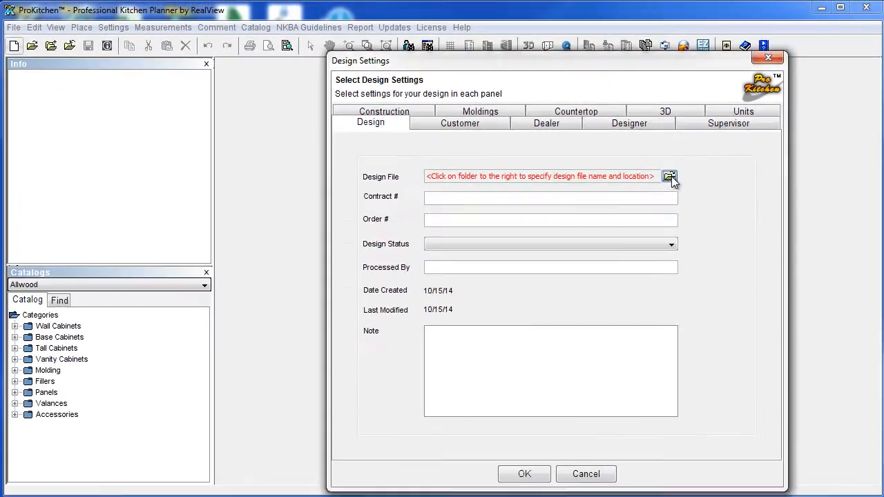
Name the design file PK_Tutorial_1 in the PK Designs folder.
left_click(622, 222)
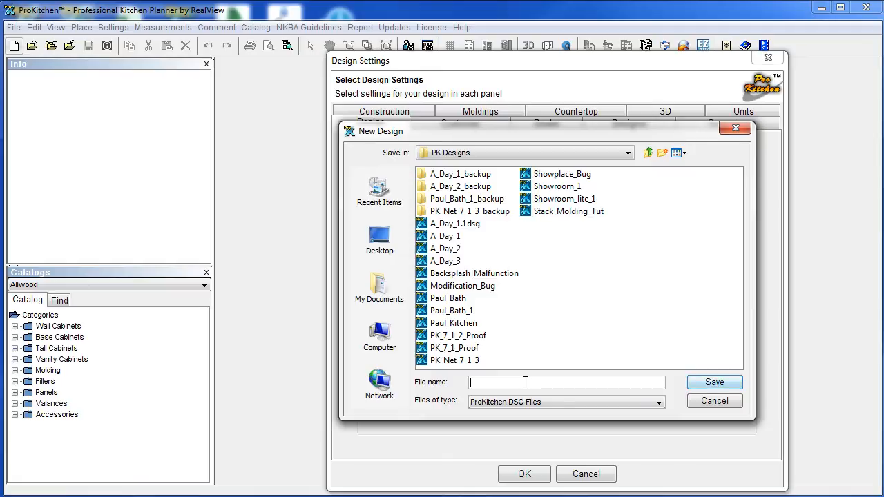
type("PK_Tutorial_1")
Save PK_Tutorial_1.dsg and set the Design Status to Preliminary Design.
left_click(712, 383)
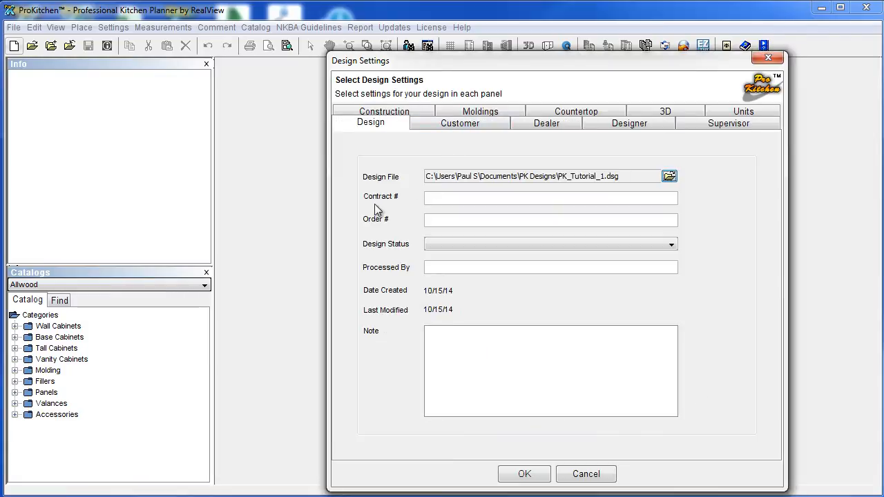
left_click(445, 197)
left_click(430, 221)
left_click(441, 245)
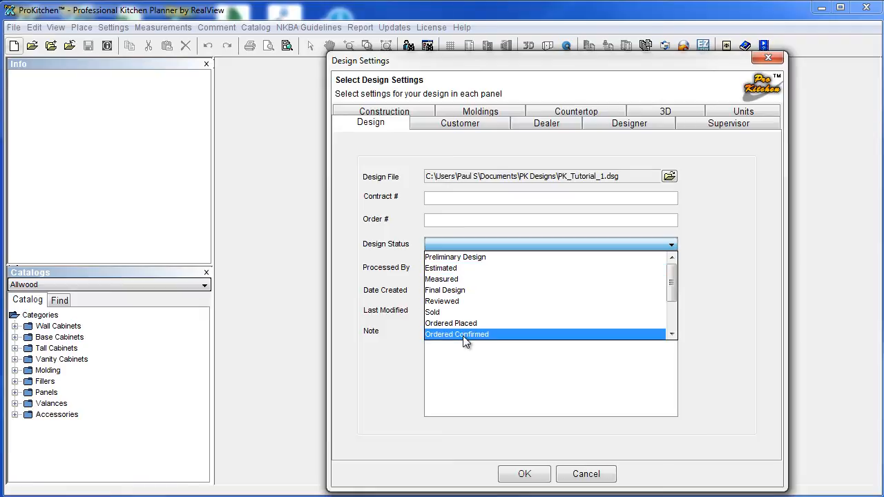
left_click(464, 258)
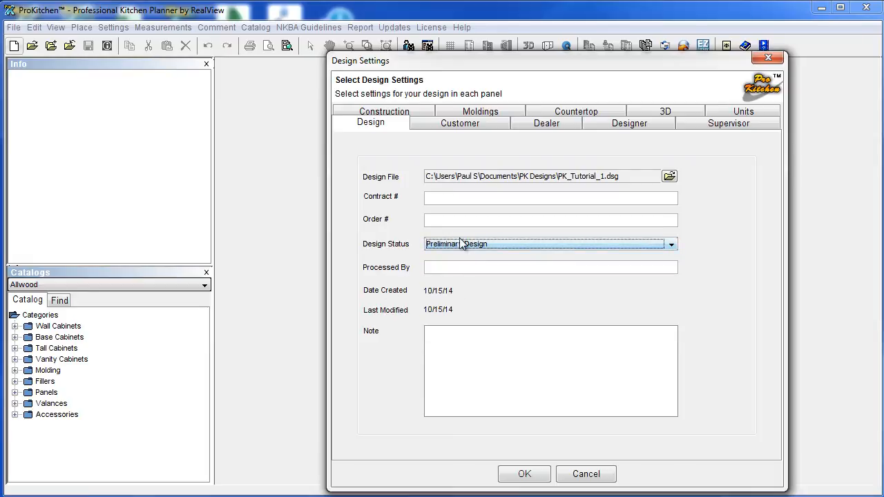
left_click(435, 268)
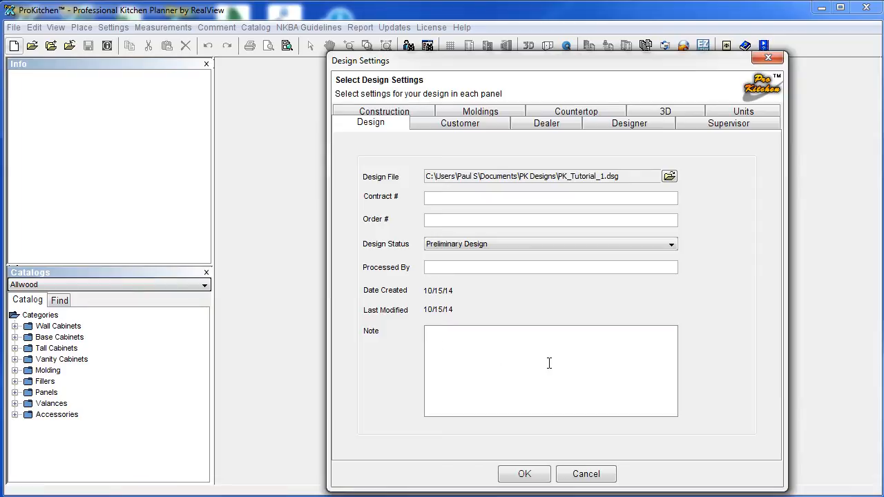
left_click(459, 123)
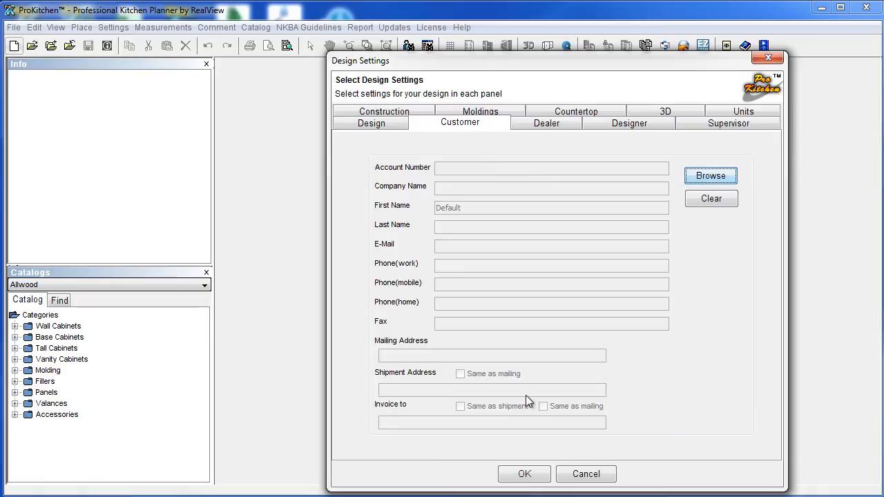
Select a saved customer for the design, then open a blank New Customer form.
left_click(701, 177)
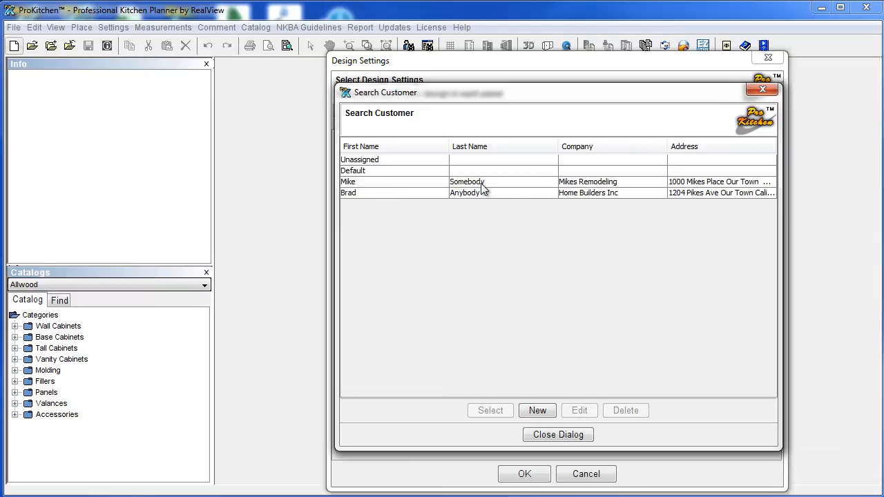
left_click(387, 182)
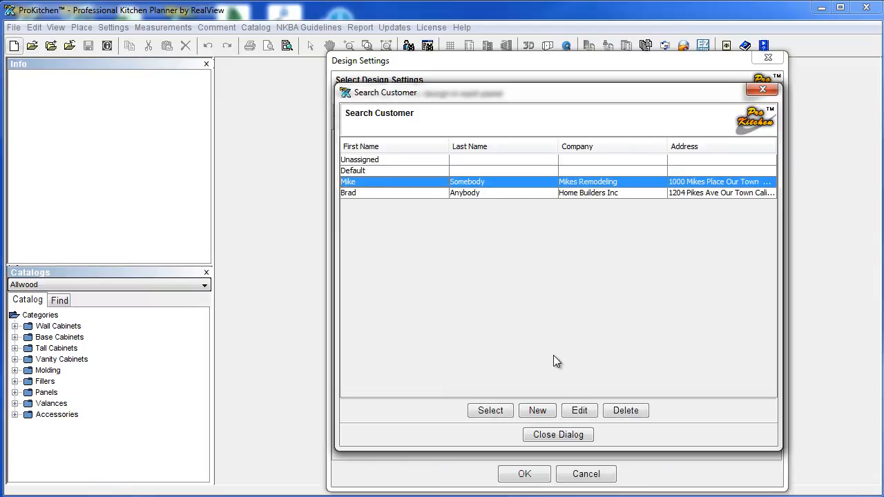
left_click(505, 413)
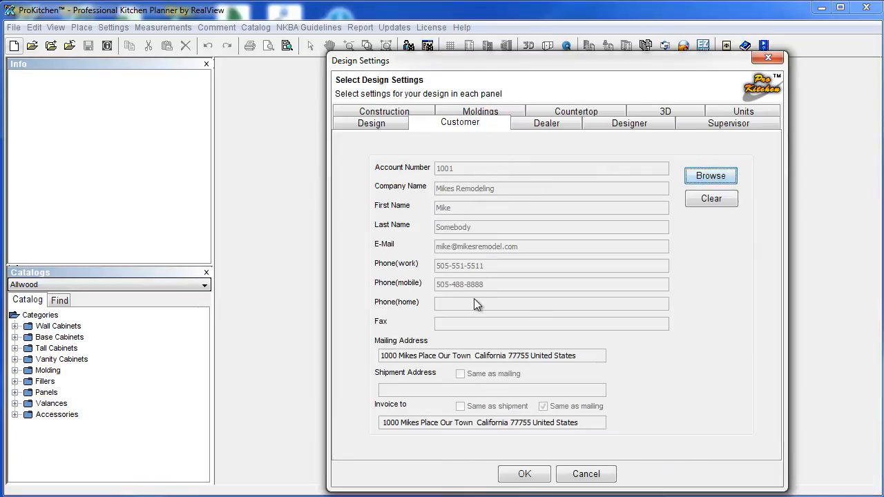
left_click(710, 176)
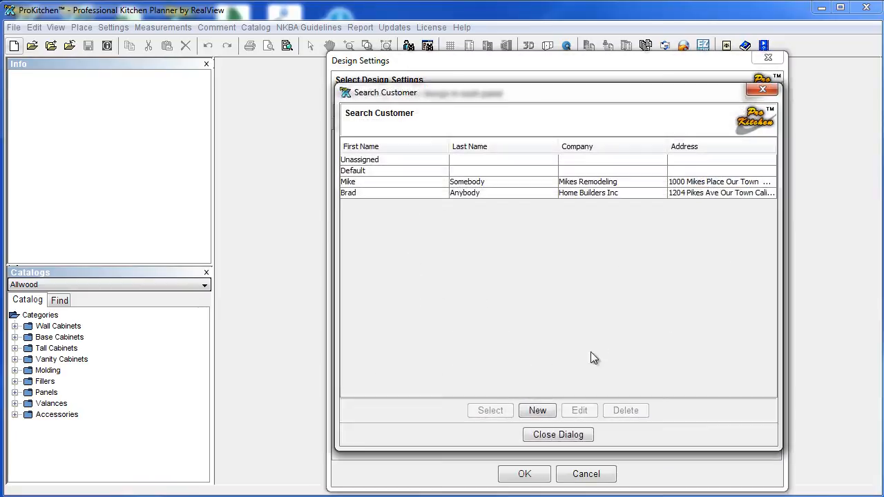
left_click(538, 411)
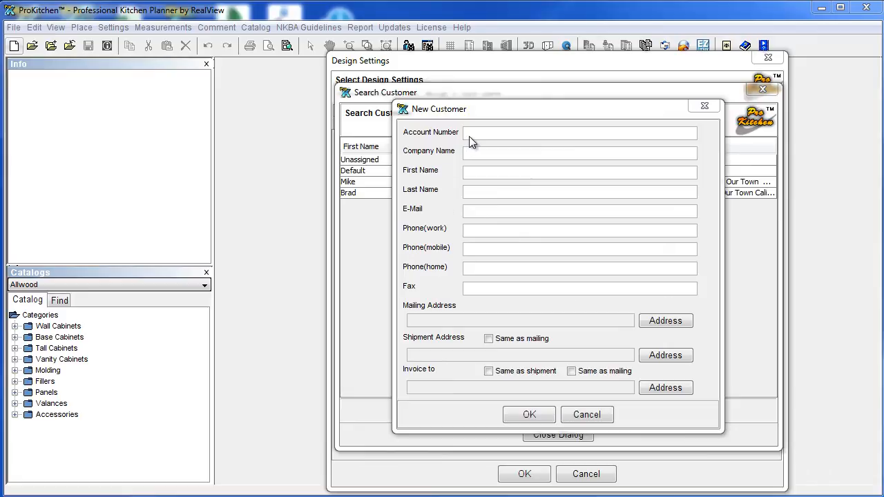
Enter the account number, company Kitchen Kontractors, contact's e-mail, and work and mobile phones.
left_click(469, 136)
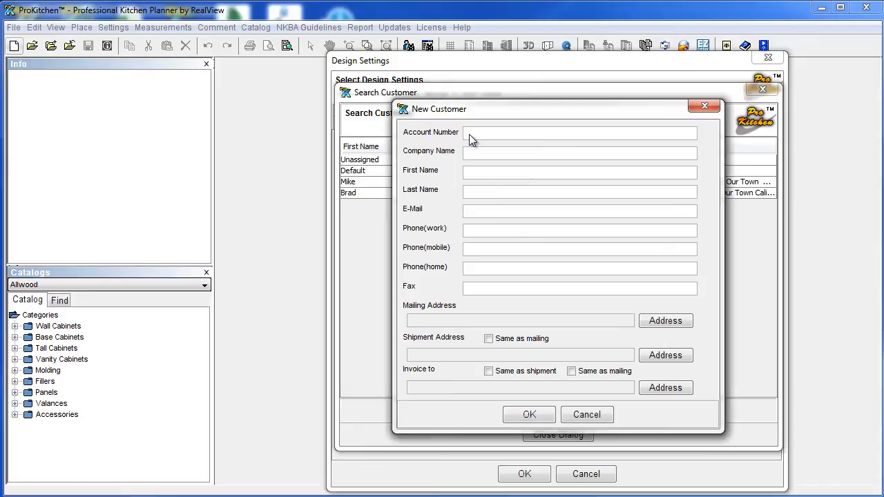
type("1564")
left_click(469, 155)
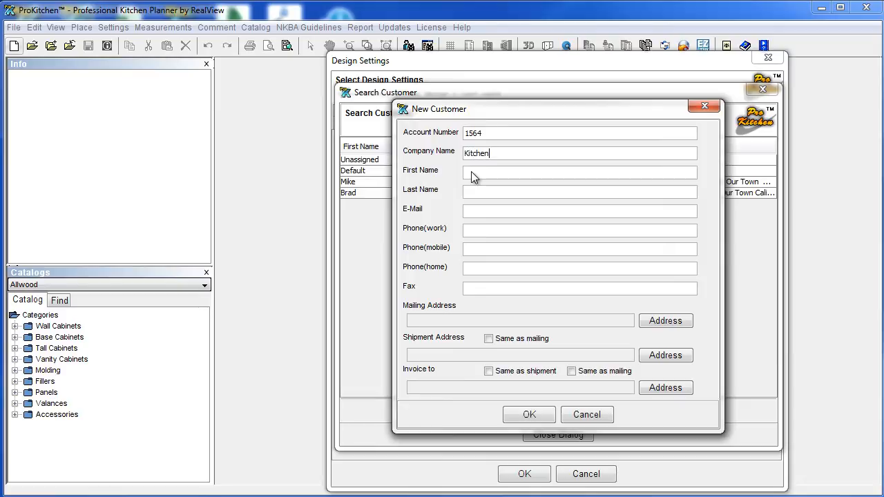
type("ontractors")
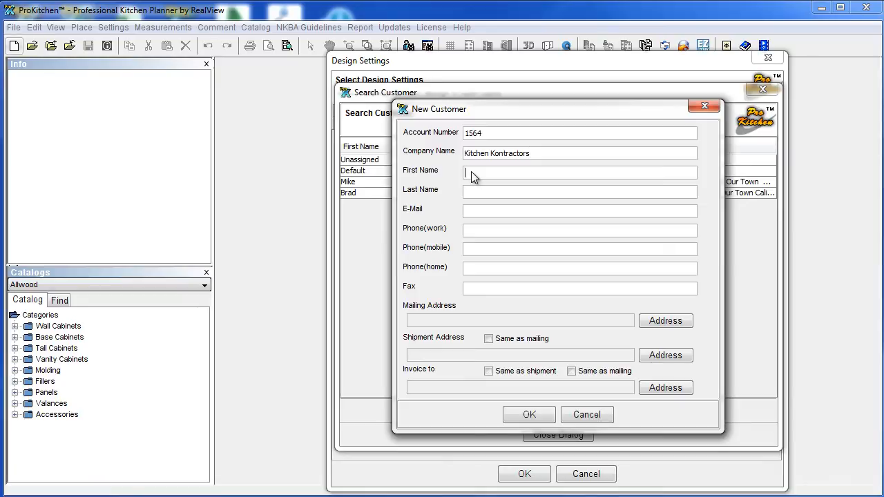
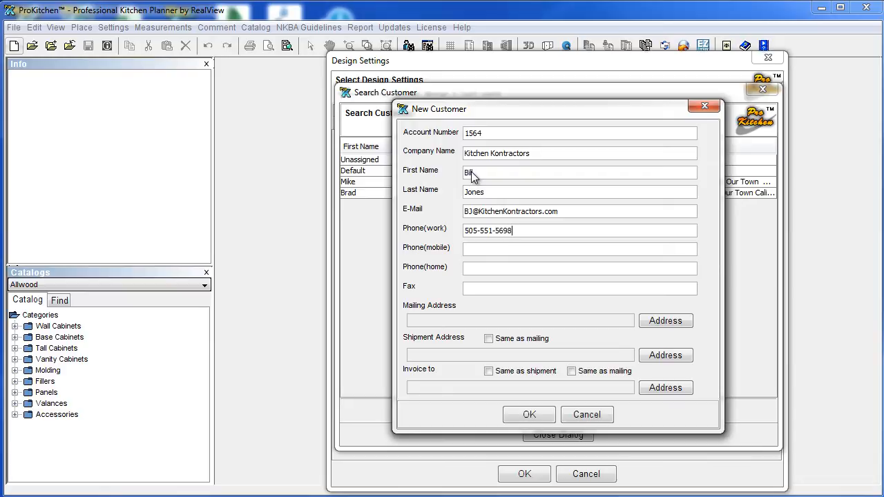
left_click(485, 254)
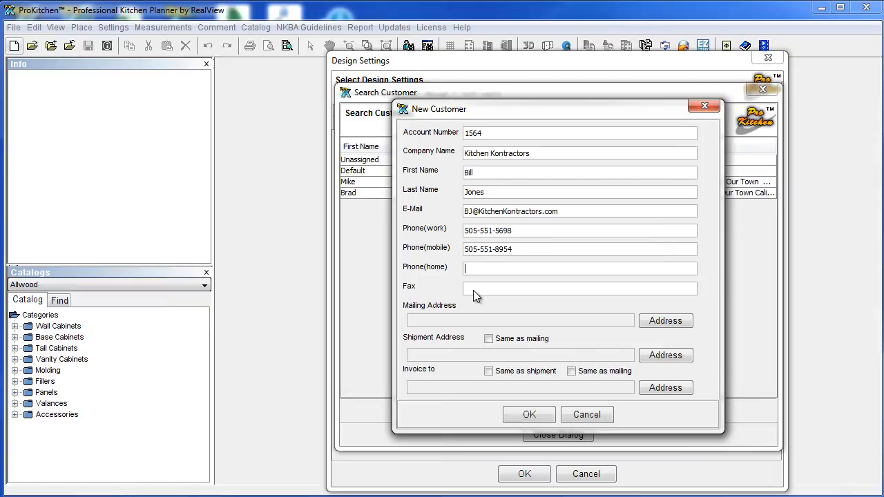
Add a new California address with street, city and zip, and use it as mailing address.
left_click(666, 323)
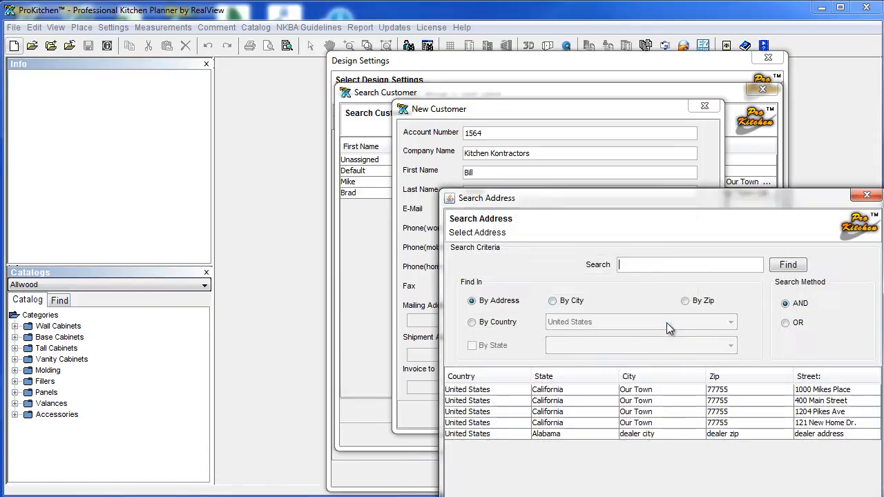
left_click_drag(621, 208, 509, 75)
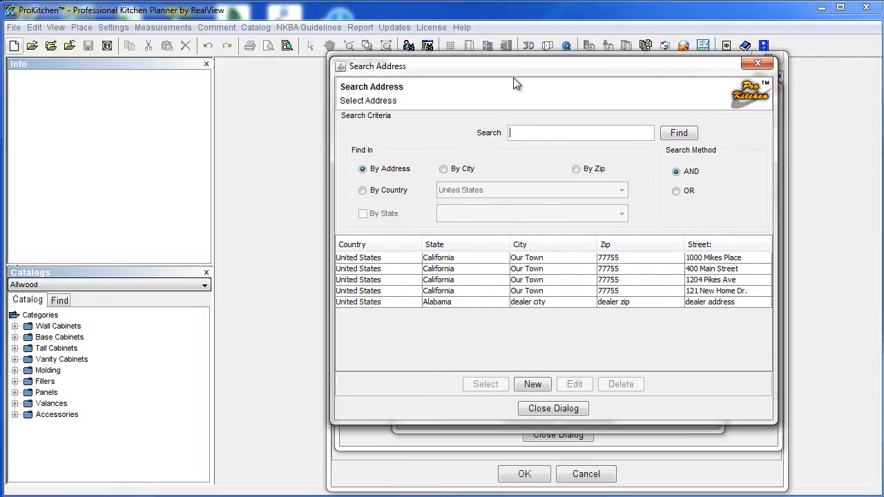
left_click(532, 384)
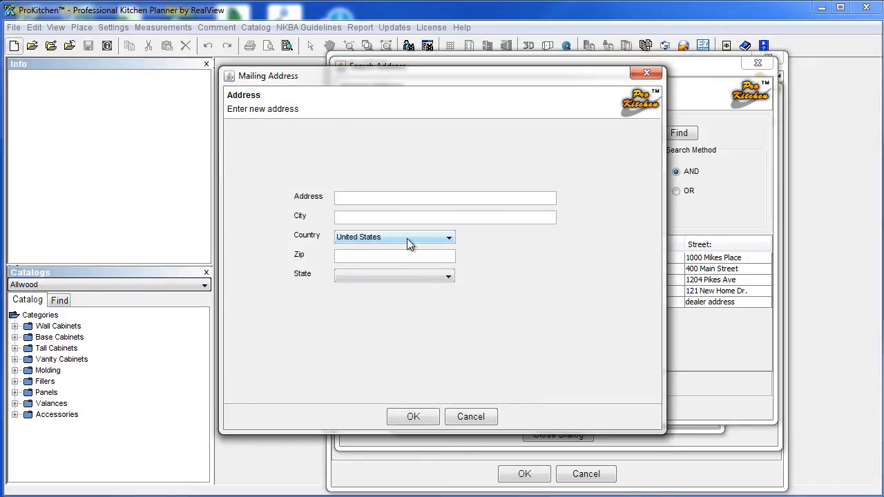
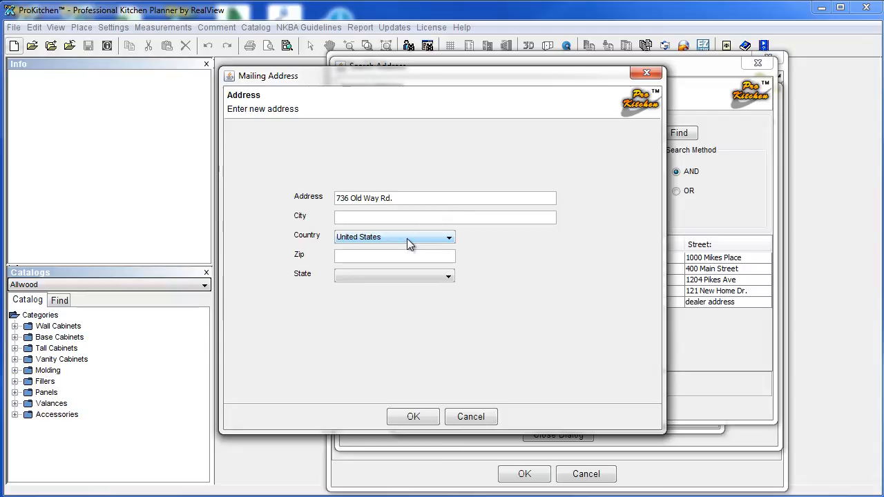
key("Tab")
key("Tab")
type("777")
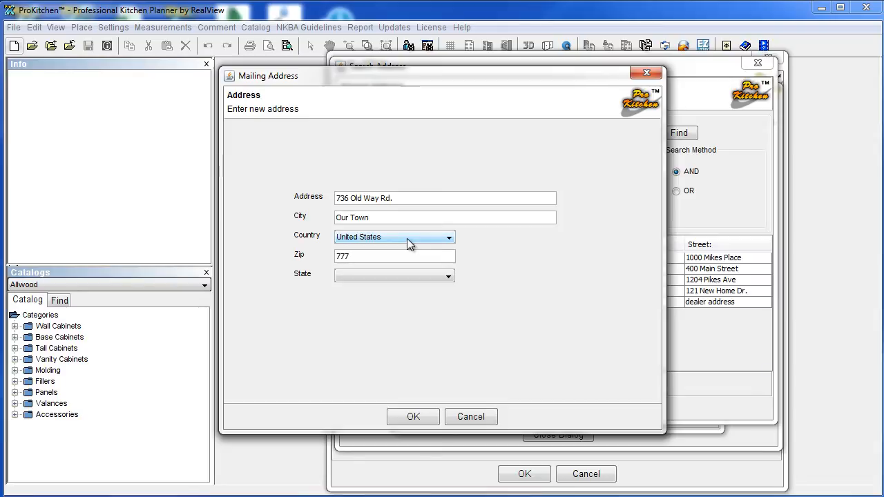
type("55")
left_click(388, 276)
left_click(381, 345)
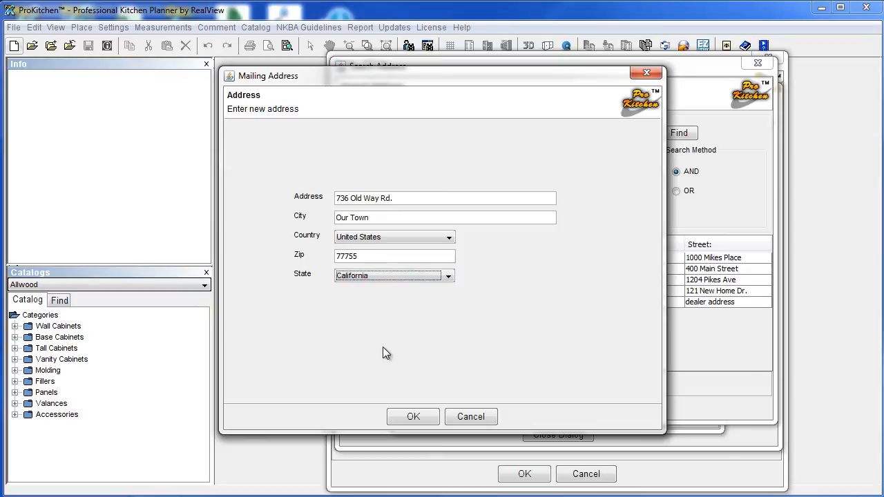
left_click(428, 417)
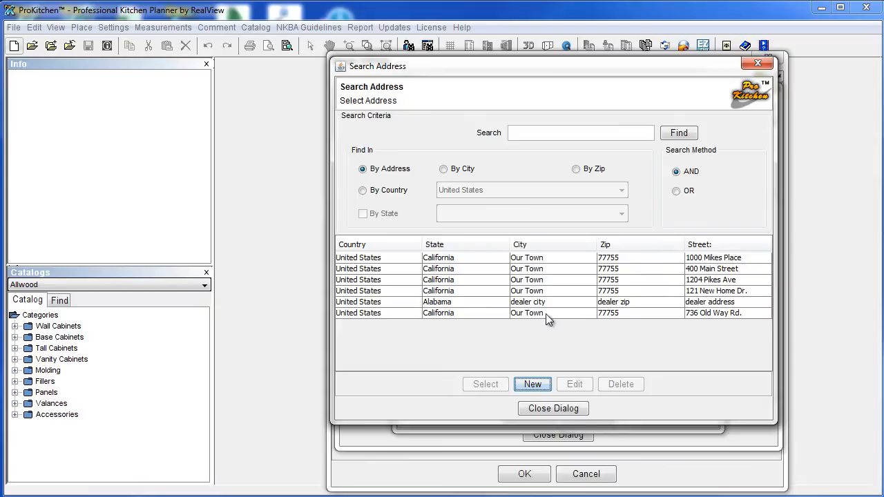
left_click(638, 313)
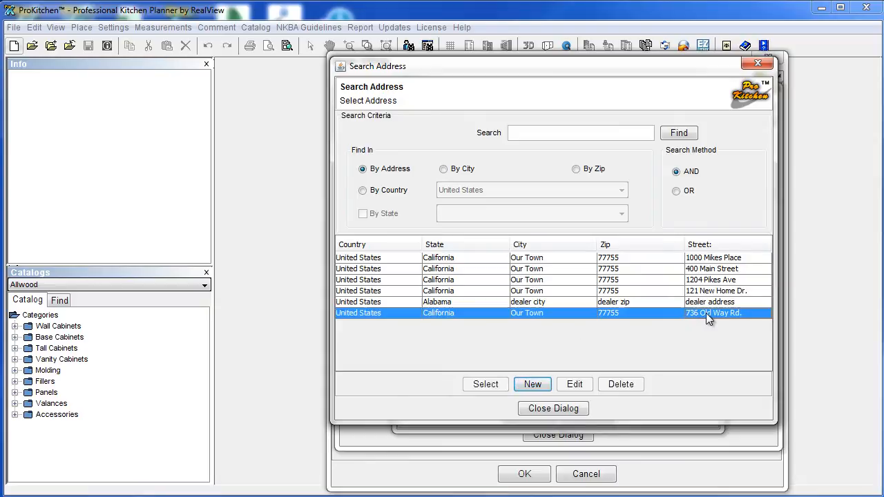
left_click(498, 386)
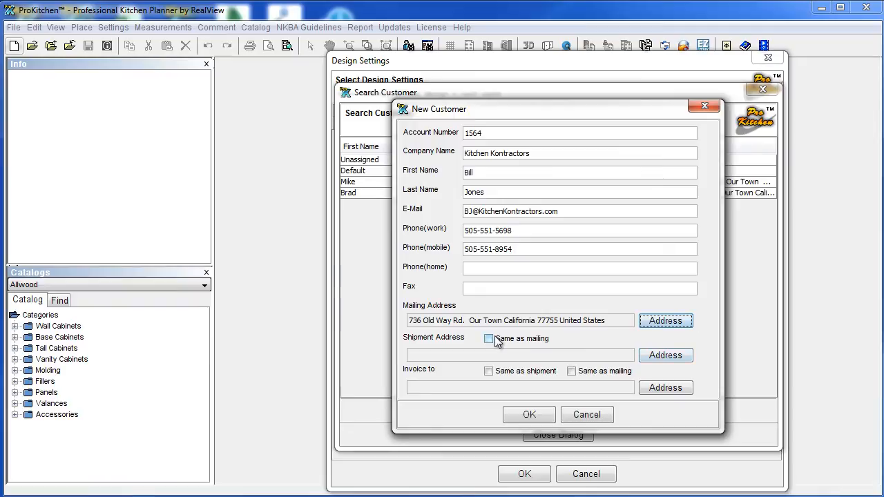
Choose a saved shipment address, set invoices 'Same as mailing', then save and assign Kitchen Kontractors.
left_click(657, 356)
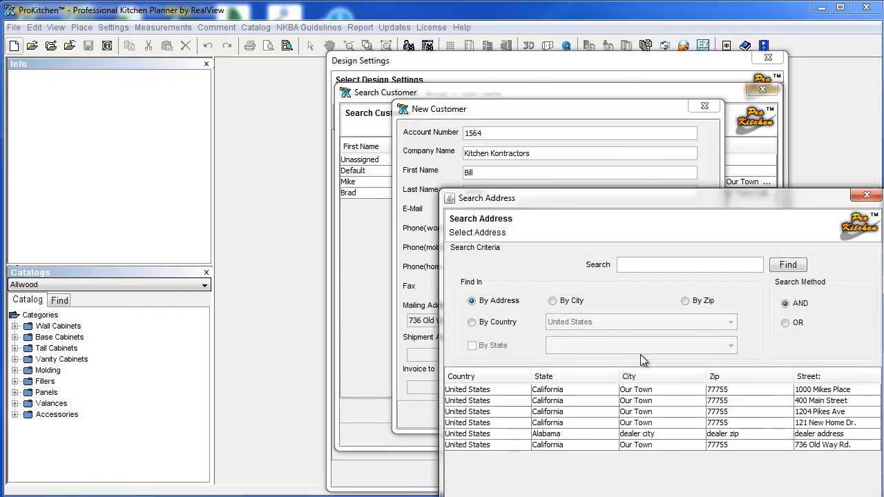
left_click(807, 425)
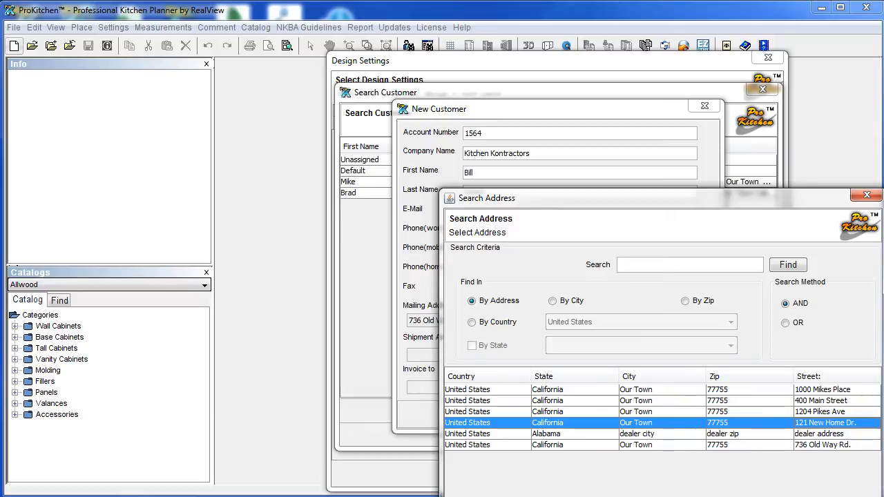
left_click_drag(662, 200, 505, 94)
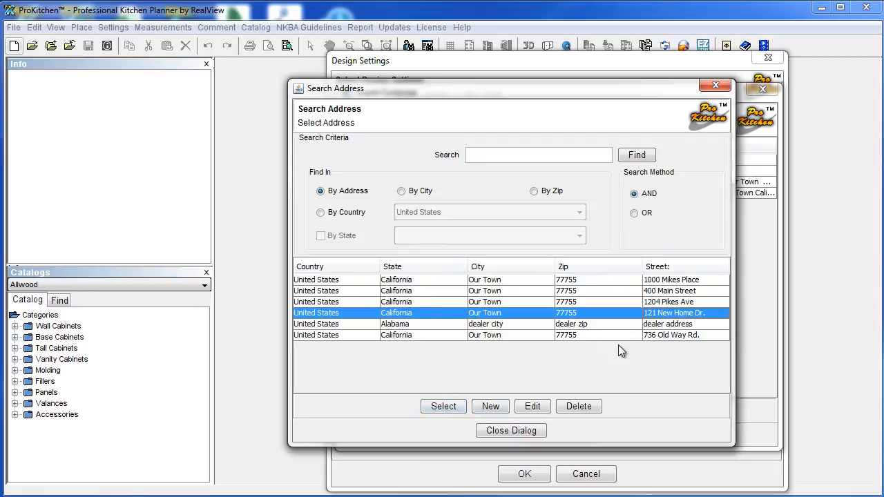
left_click(449, 405)
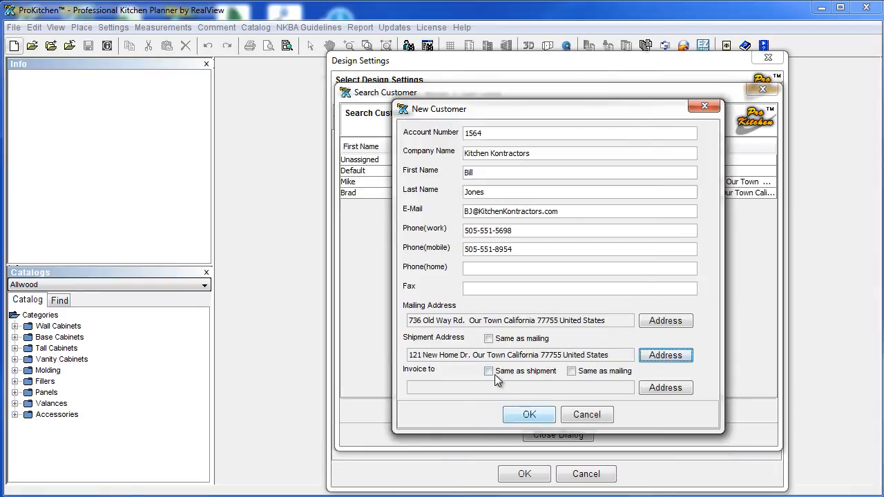
left_click(573, 372)
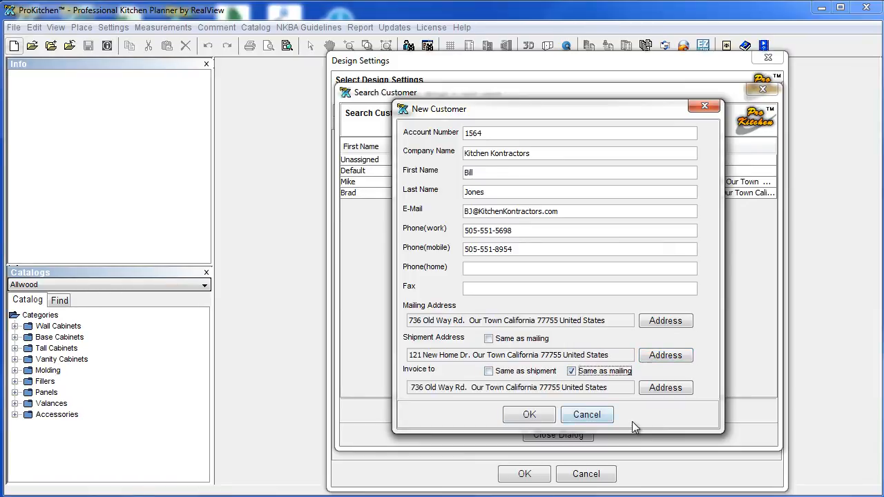
left_click(530, 415)
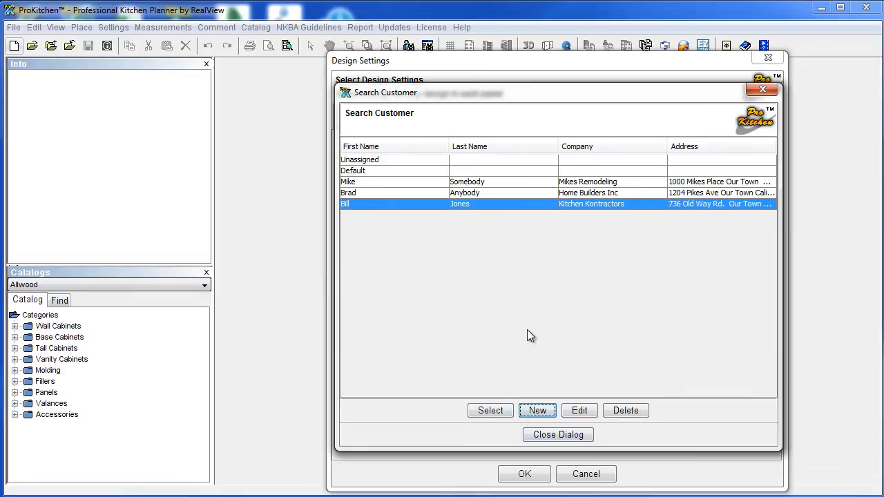
left_click(491, 410)
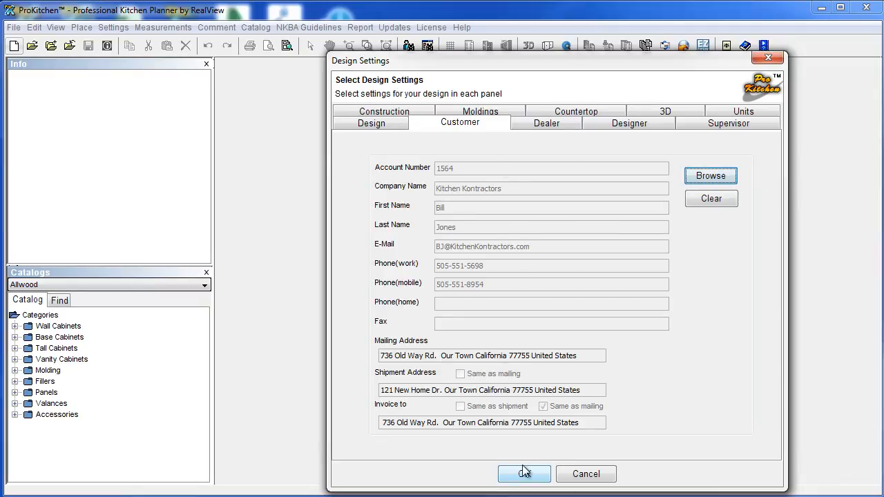
Change the dealer's company name to Pro Kitchen Designs.
left_click(535, 123)
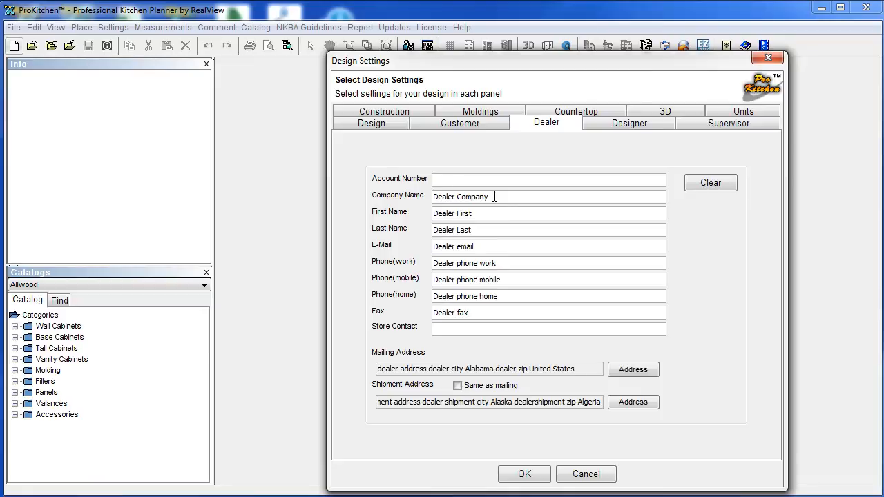
left_click_drag(494, 197, 377, 202)
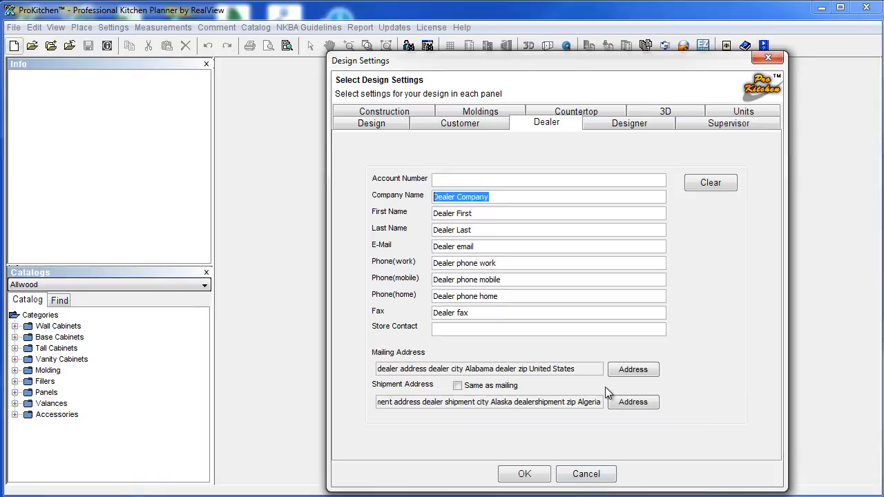
type("Pro Kitchen Desing")
key("BackSpace")
key("BackSpace")
type("gns")
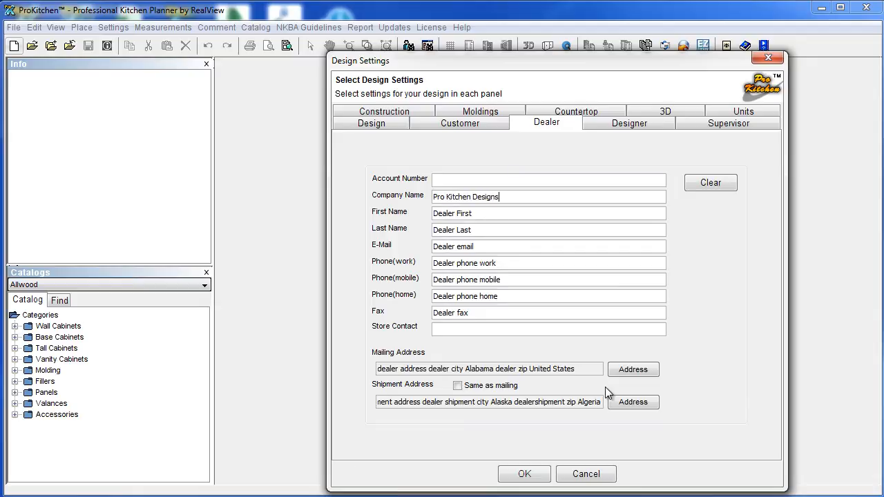
Replace the dealer's first name, last name, e-mail and work phone with the dealer's details.
key("BackSpace")
key("BackSpace")
key("BackSpace")
key("BackSpace")
key("BackSpace")
key("BackSpace")
key("BackSpace")
key("BackSpace")
key("BackSpace")
key("BackSpace")
key("BackSpace")
key("BackSpace")
triple_click(482, 233)
triple_click(477, 247)
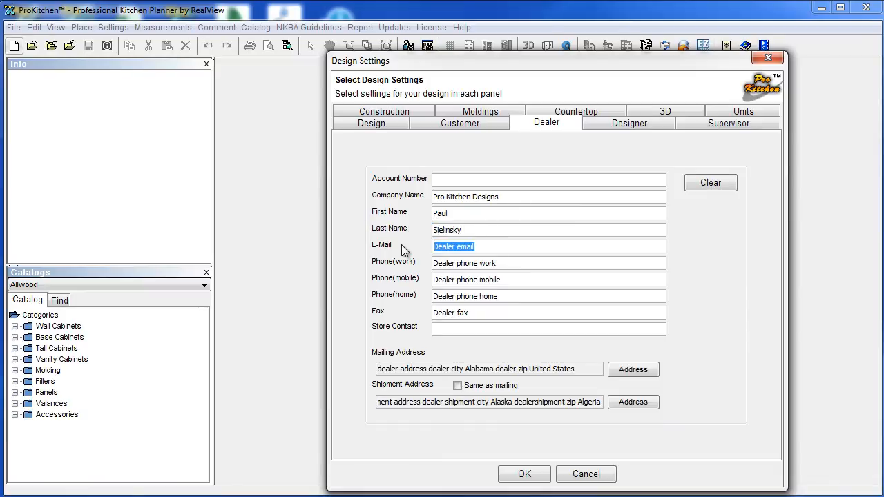
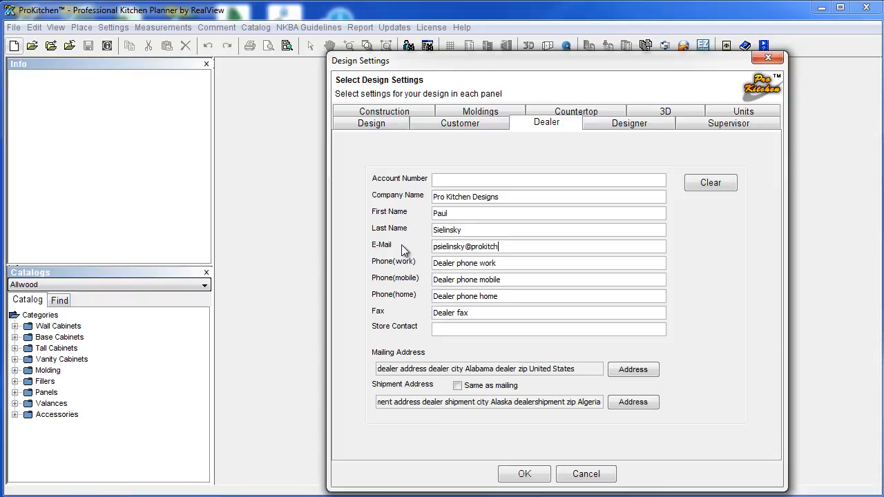
left_click(502, 262)
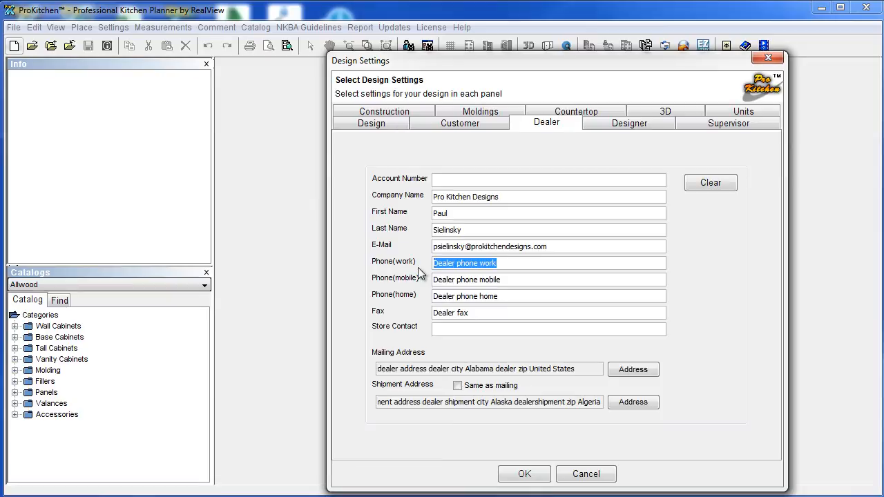
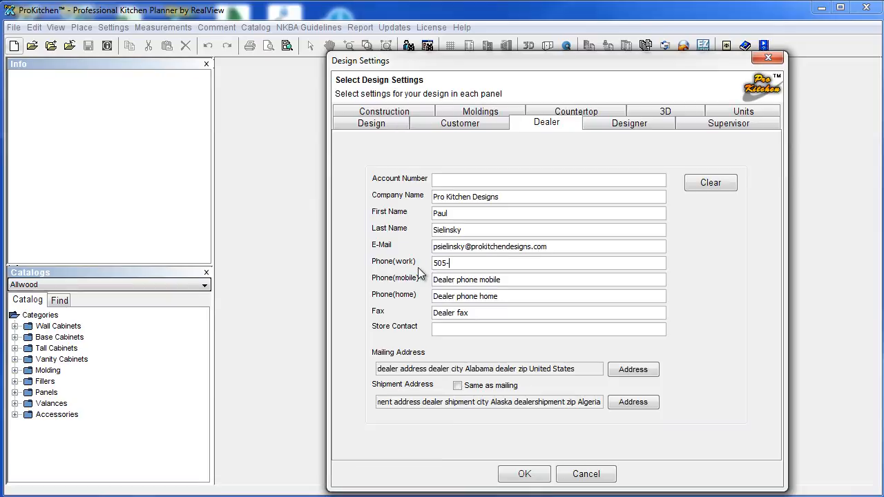
Pick a saved address as the dealer's mailing address and tick Shipment 'Same as mailing'.
left_click(449, 280)
left_click(629, 371)
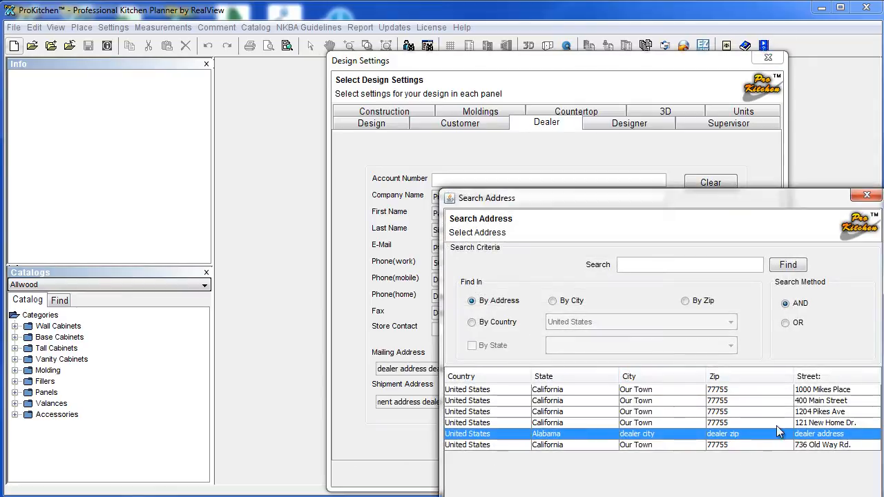
left_click(811, 402)
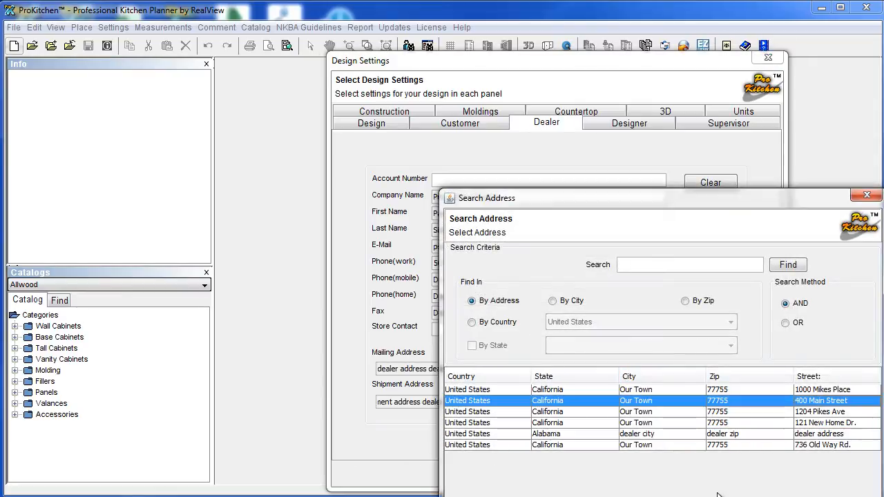
left_click_drag(670, 203, 590, 91)
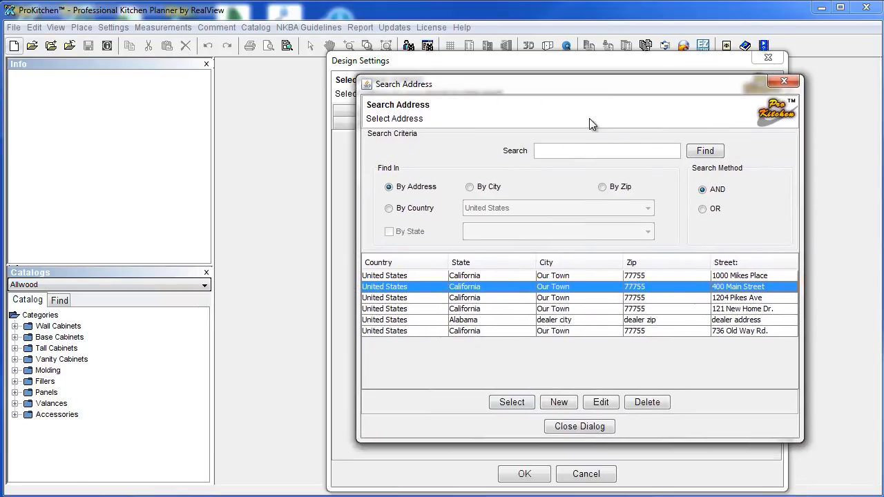
left_click(512, 403)
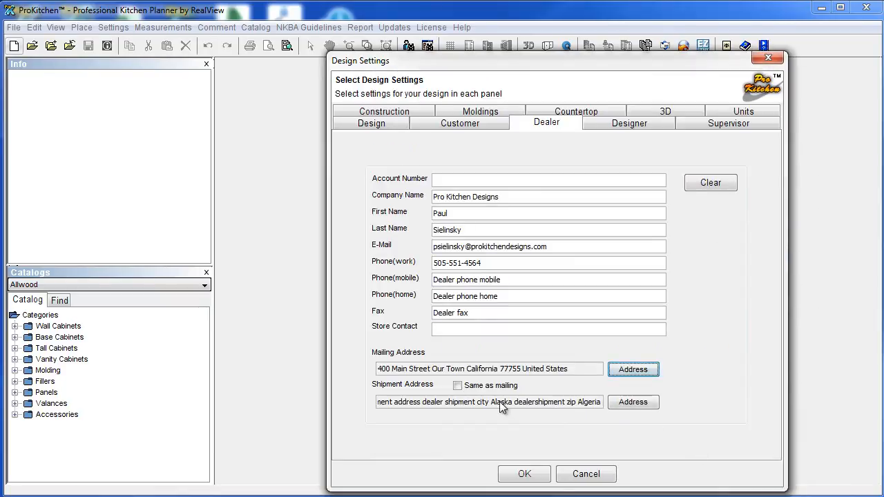
left_click(458, 386)
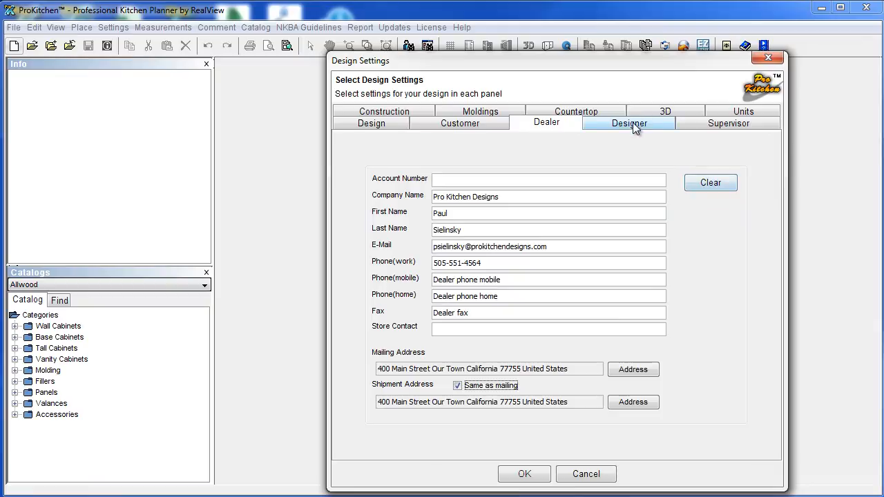
Assign the second saved designer from the Designers list to the design.
left_click(632, 123)
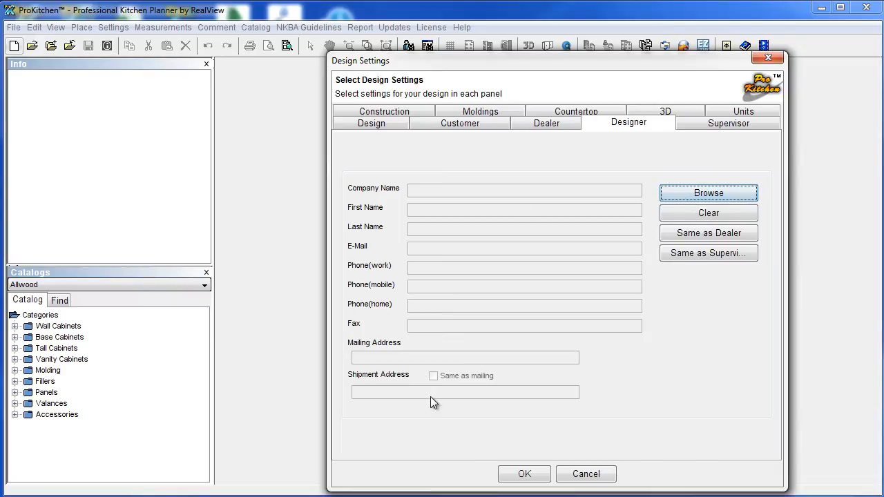
left_click(690, 193)
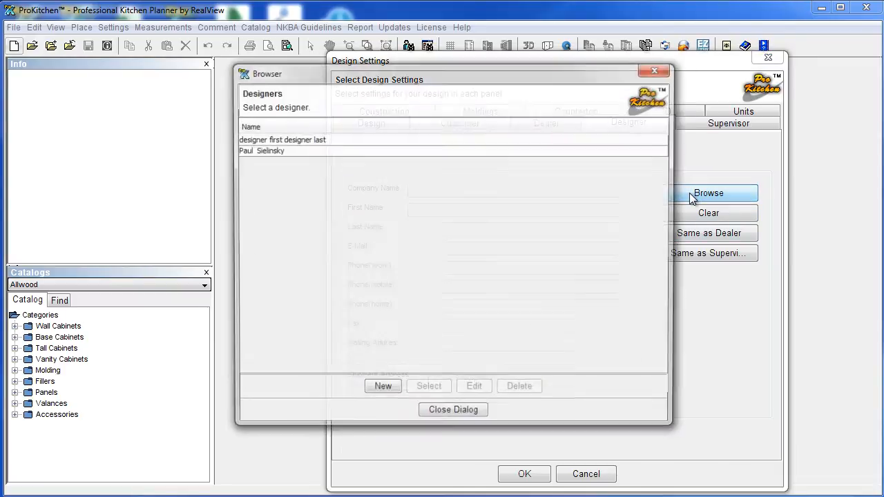
left_click(271, 150)
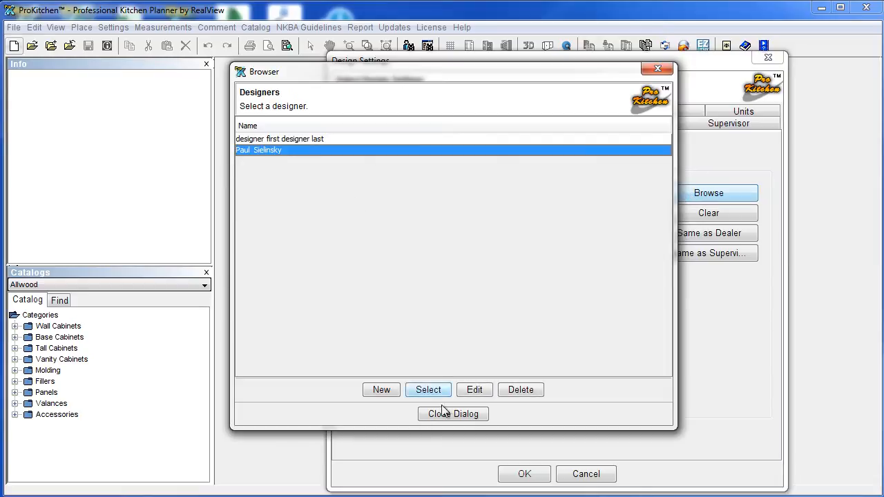
left_click(382, 390)
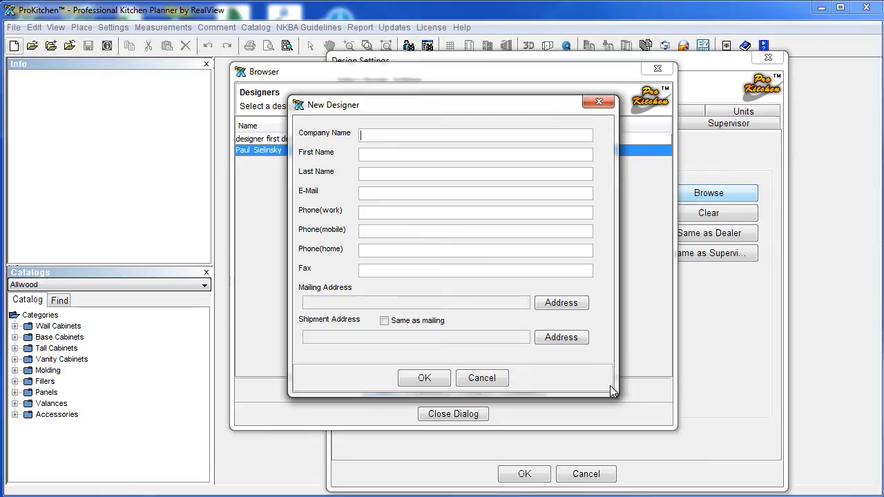
left_click(444, 378)
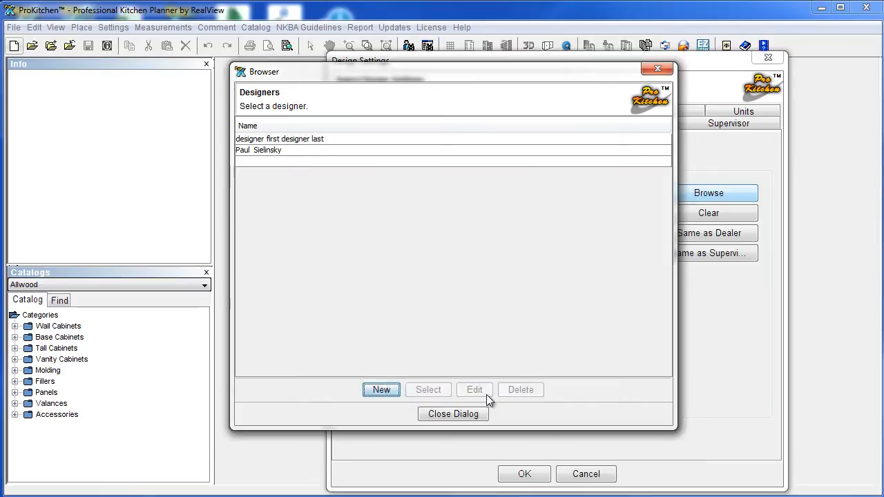
left_click(274, 150)
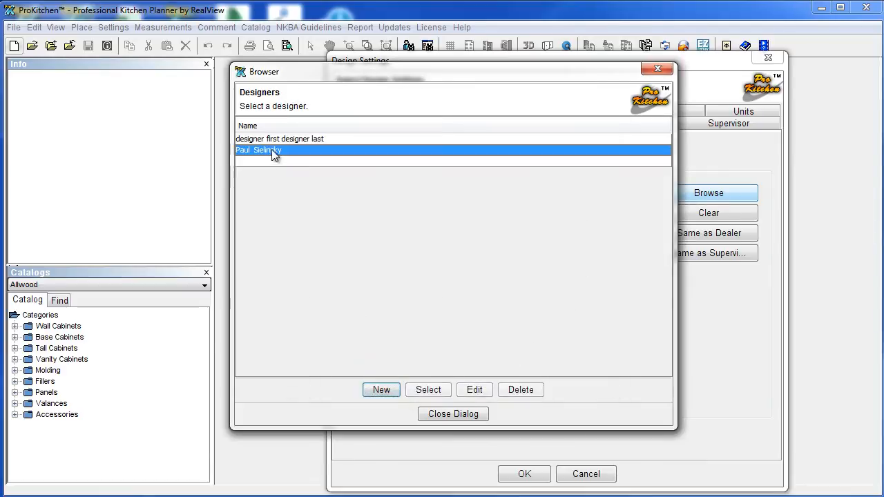
left_click(429, 390)
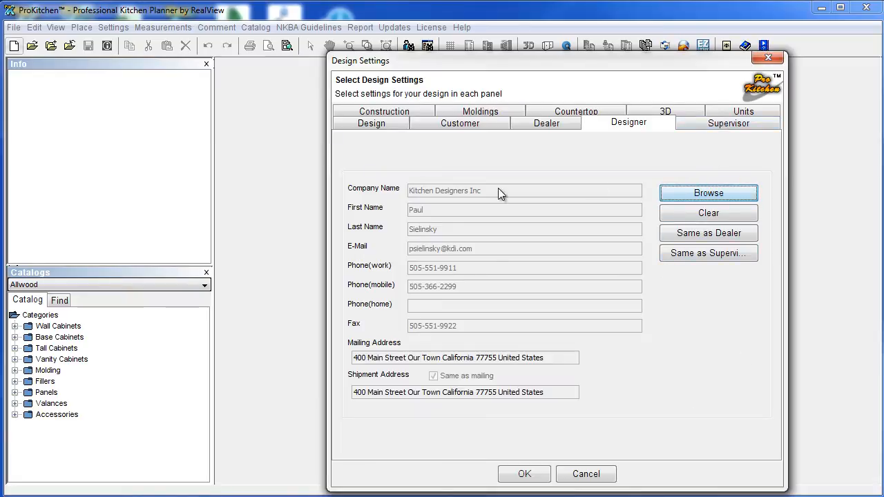
Copy the dealer's details, including company Pro Kitchen Designs, into the Supervisor panel.
left_click(746, 125)
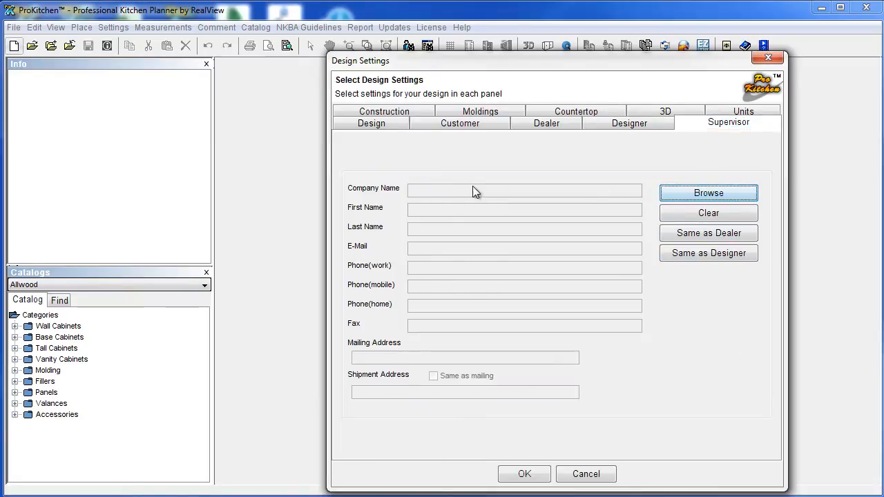
left_click(705, 234)
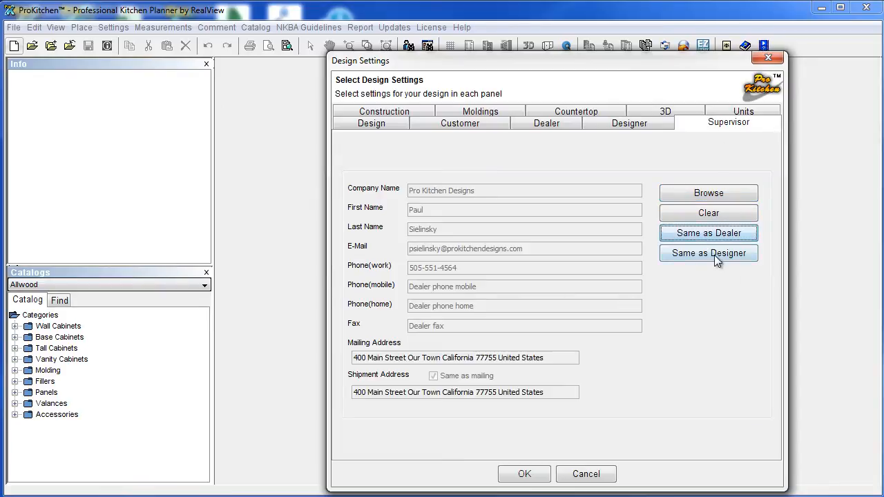
In the Construction defaults, enter .5 and apply the wall settings to existing walls.
left_click(384, 113)
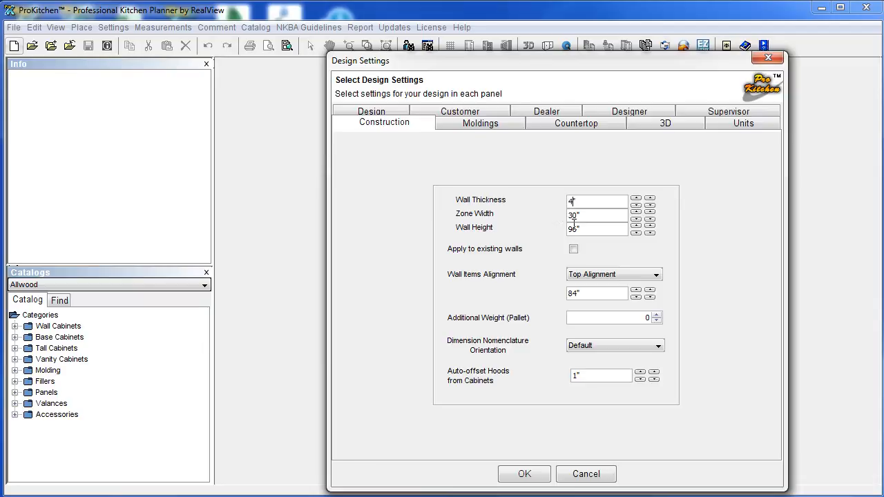
type(".5")
left_click(573, 250)
Try bottom alignment for wall items at 54", then return them to top alignment.
left_click(609, 277)
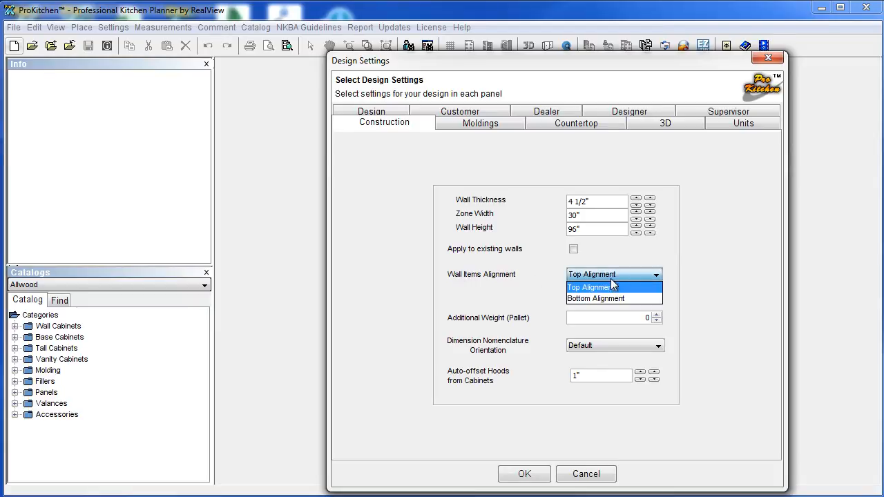
left_click(612, 288)
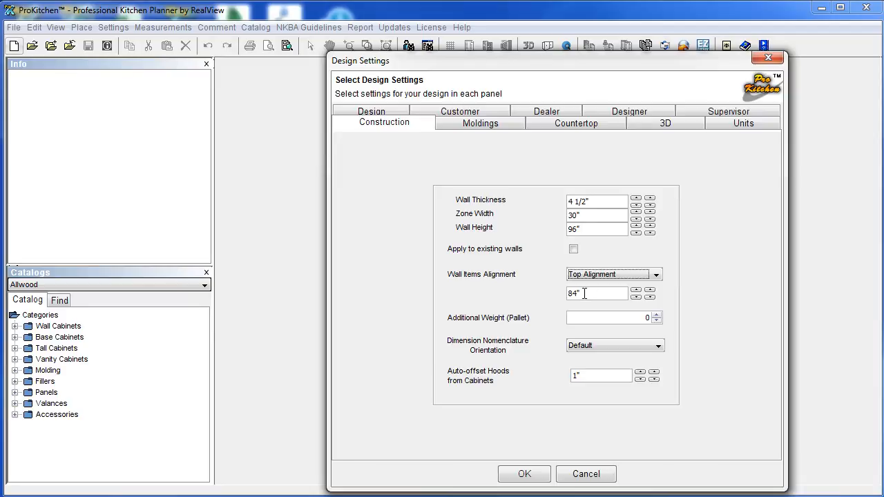
left_click(612, 276)
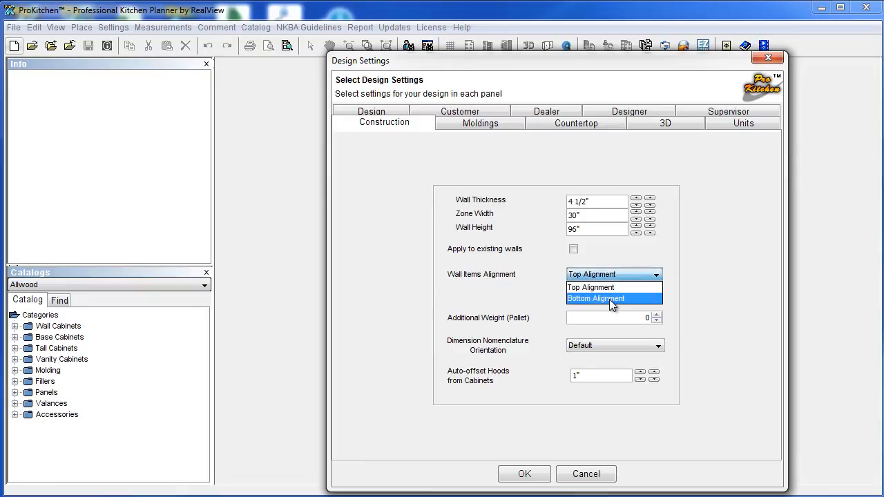
left_click(609, 299)
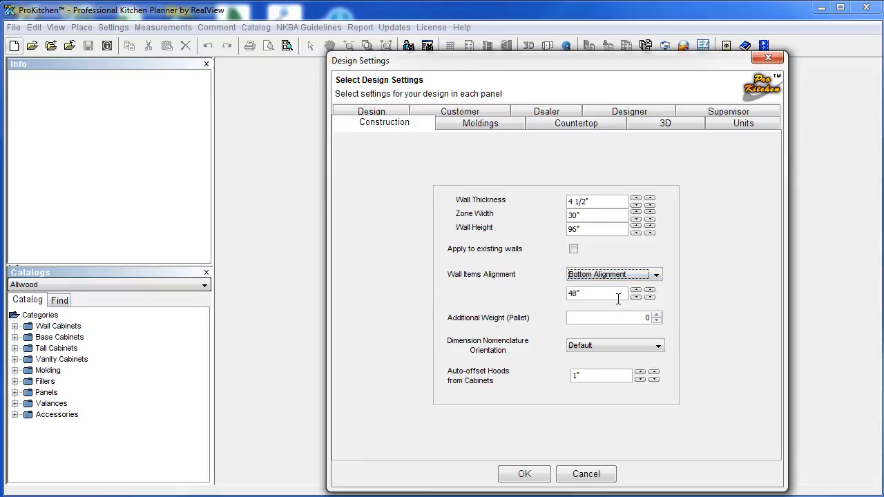
left_click(635, 291)
left_click(635, 290)
left_click(636, 291)
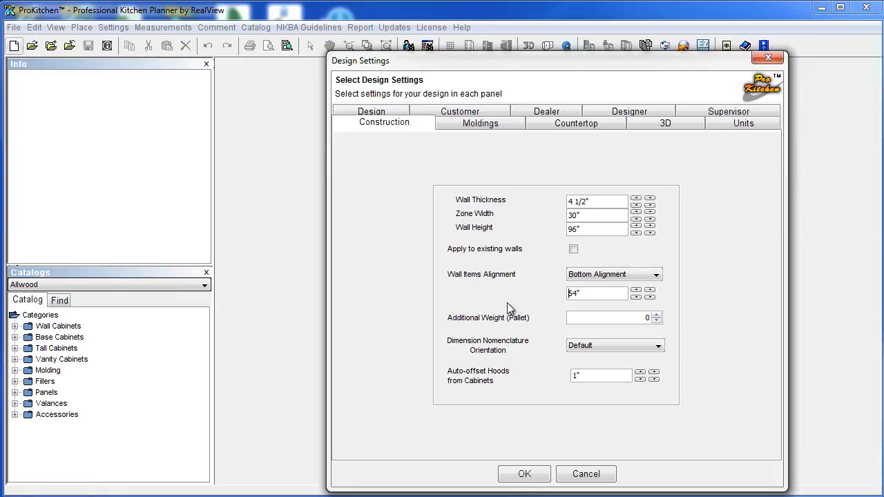
left_click(600, 278)
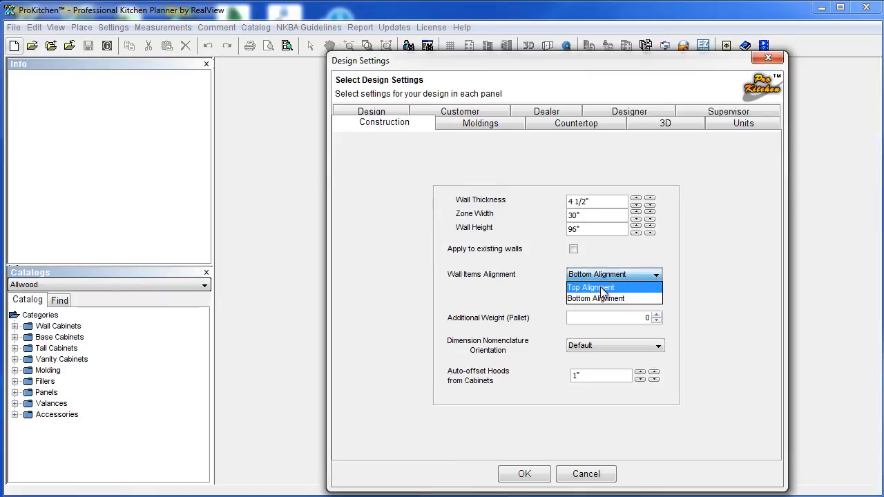
left_click(601, 287)
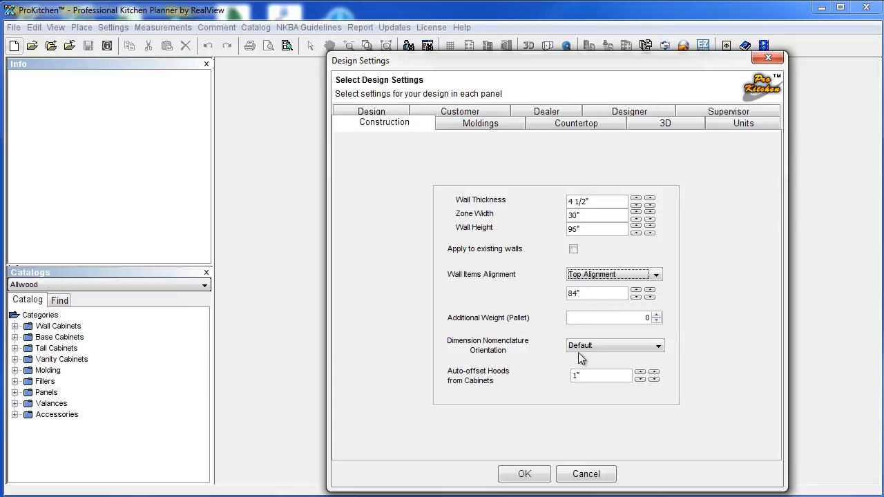
Keep the Default dimension orientation and bring up the Moldings options.
left_click(626, 348)
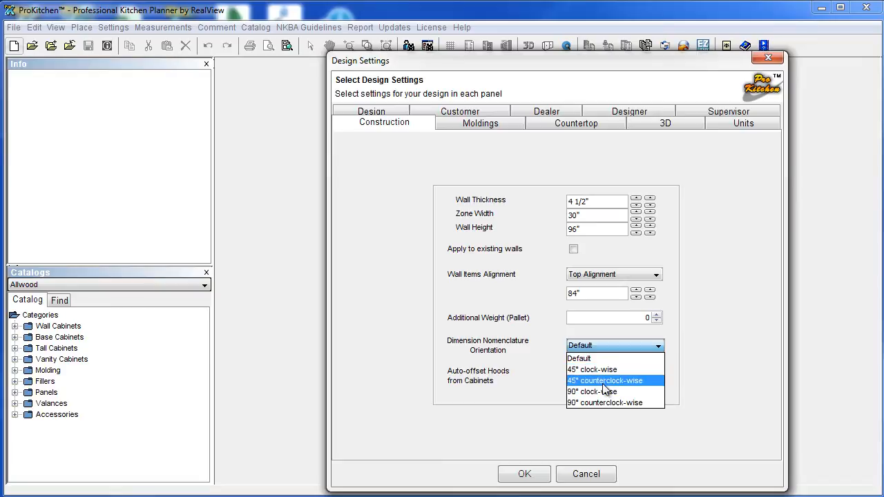
left_click(527, 385)
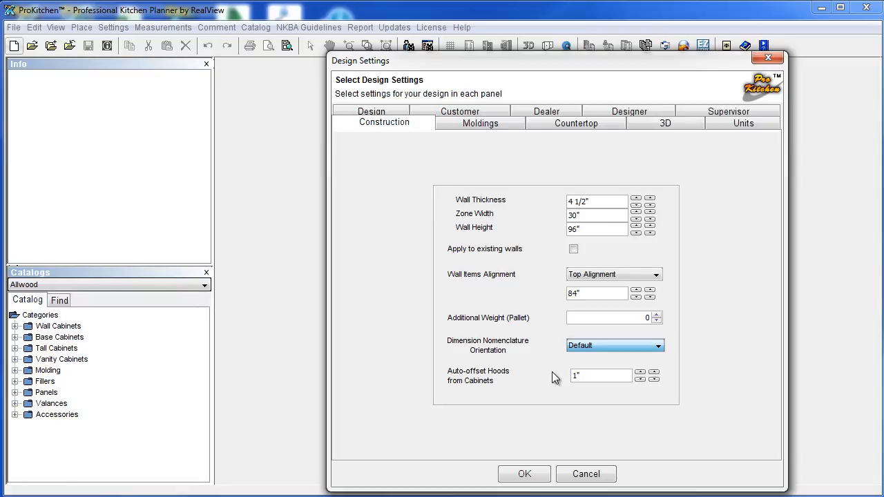
left_click(584, 347)
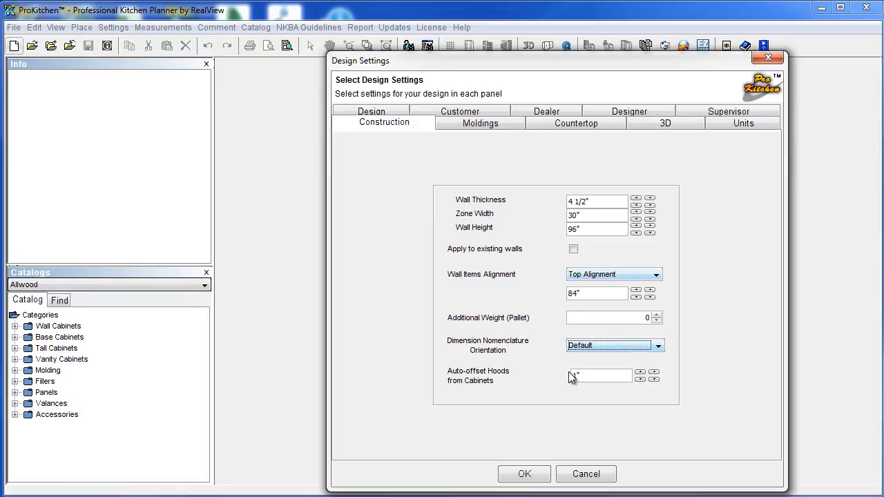
left_click(475, 125)
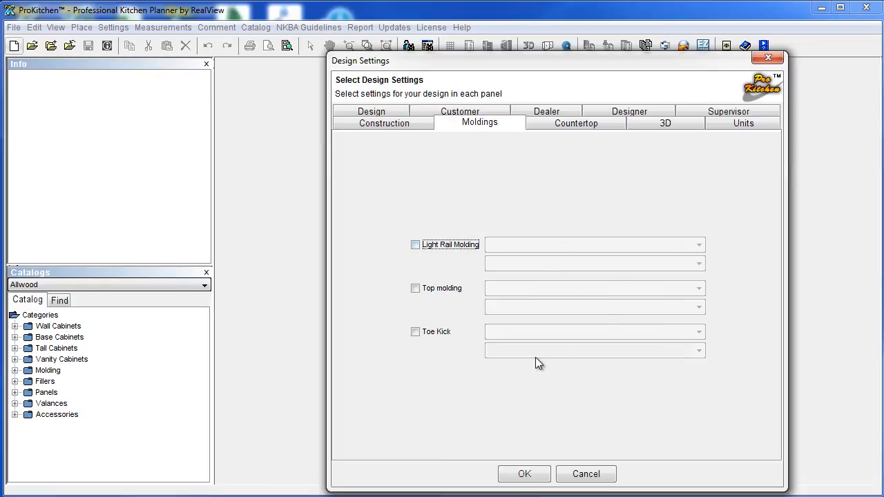
Enable a top molding: Fabuwood Classic and Value, TCM Tall Crown Moulding.
left_click(415, 288)
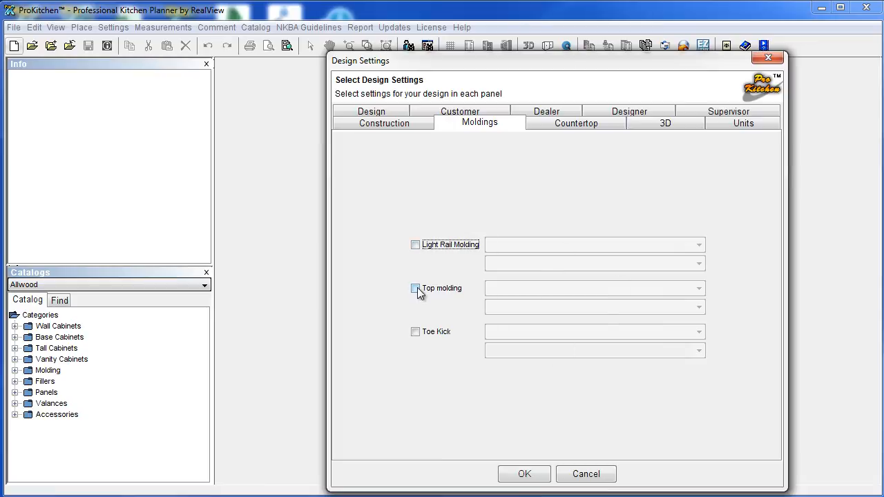
left_click(527, 290)
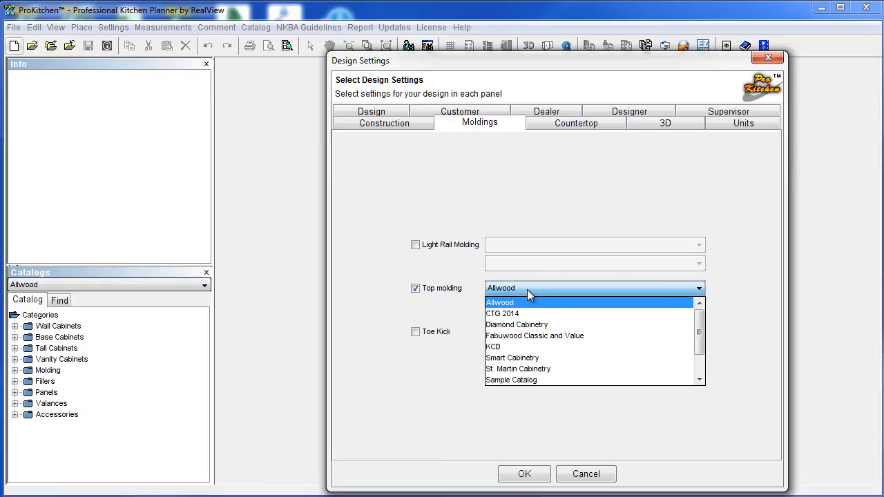
left_click(533, 335)
left_click(577, 311)
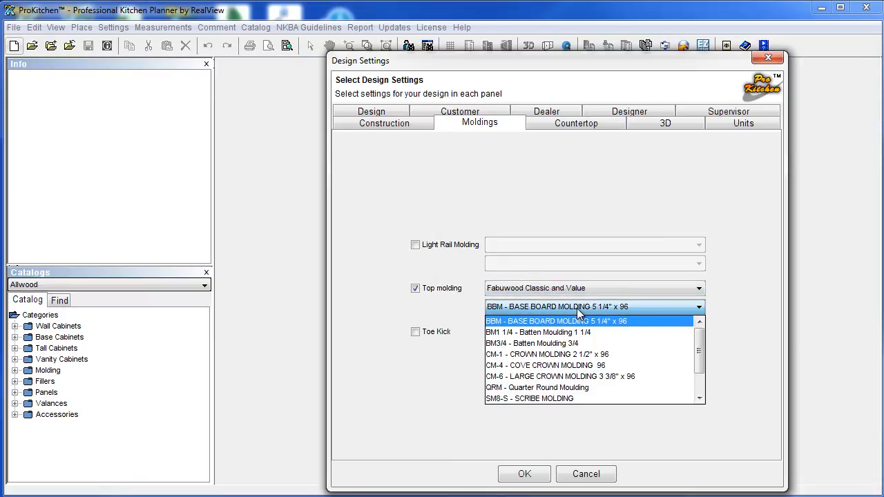
scroll(564, 363, "down", 1)
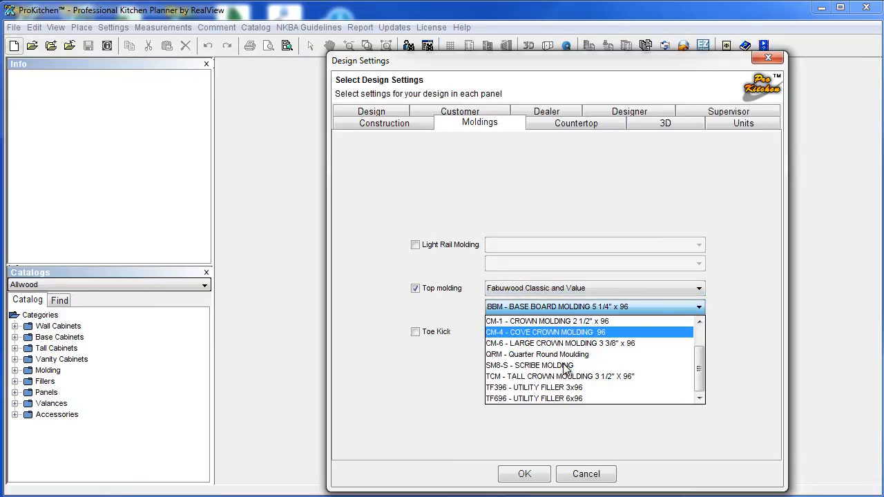
left_click(554, 375)
Enable a Fabuwood Classic and Value toe kick, then bring up the Countertop settings.
left_click(416, 333)
left_click(511, 333)
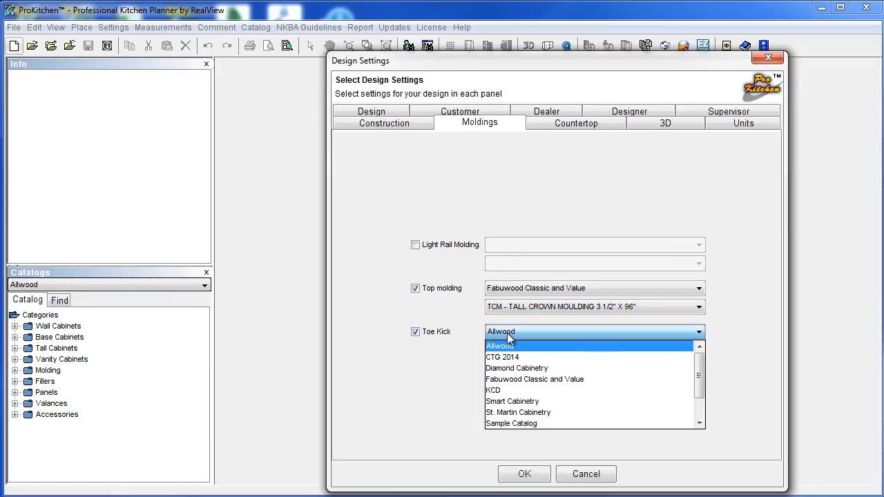
left_click(518, 380)
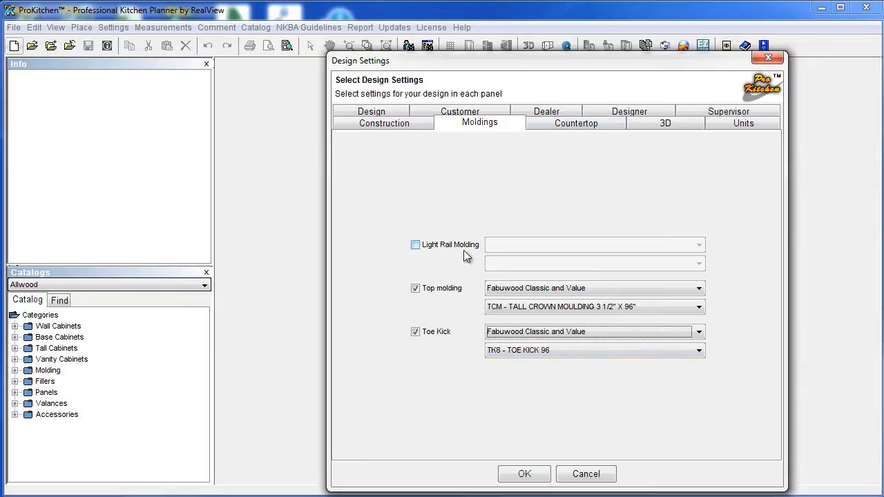
left_click(578, 123)
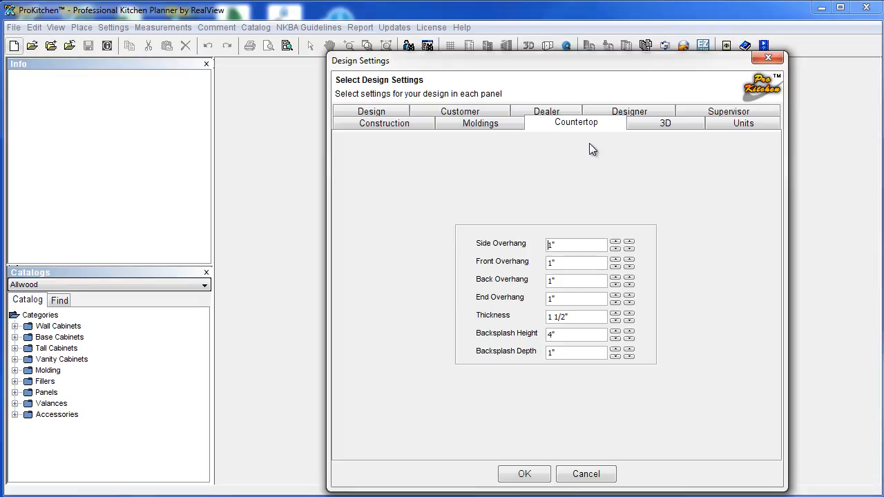
Show the 3D material defaults: Granite #007 countertop, Custom wallcovering, Tile Sample #07 flooring.
left_click(655, 129)
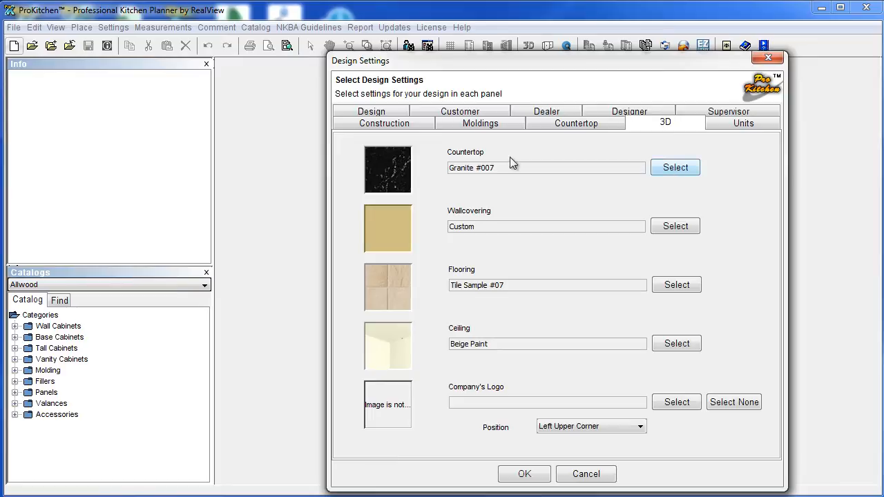
Browse the granite countertop swatches, previewing Granite #017.
left_click(670, 168)
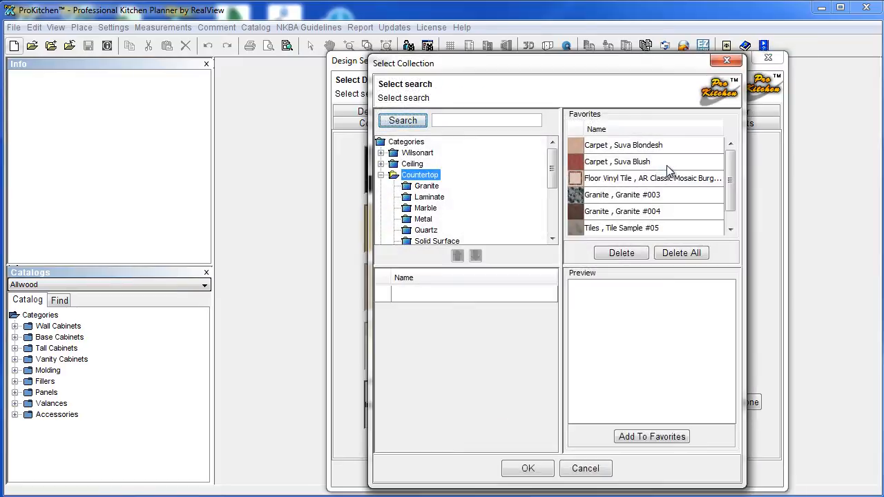
left_click(417, 186)
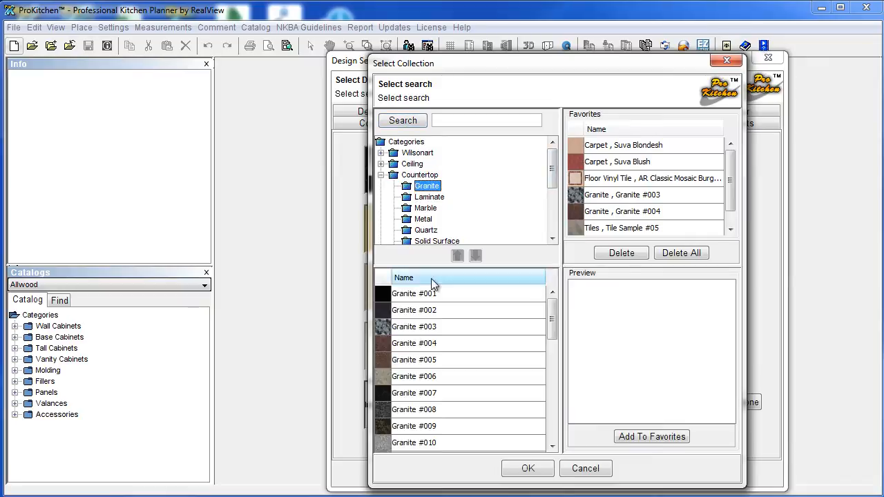
left_click(422, 383)
scroll(425, 377, "down", 4)
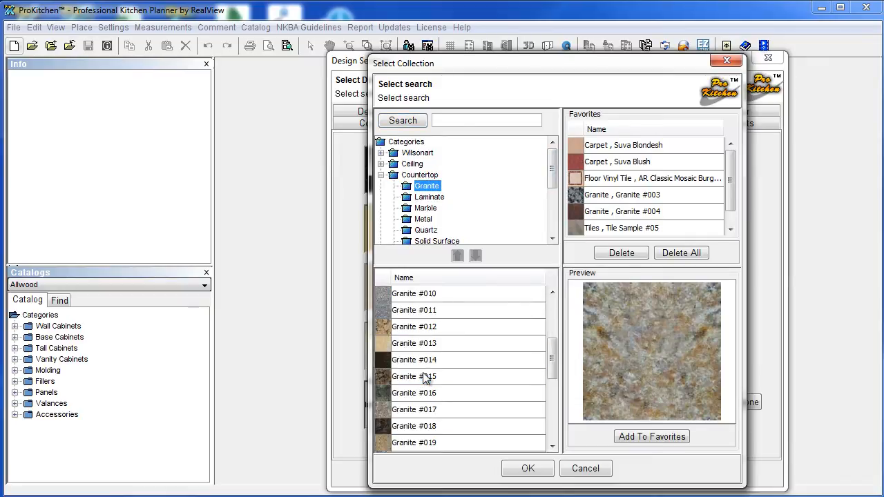
left_click(418, 362)
scroll(445, 220, "down", 2)
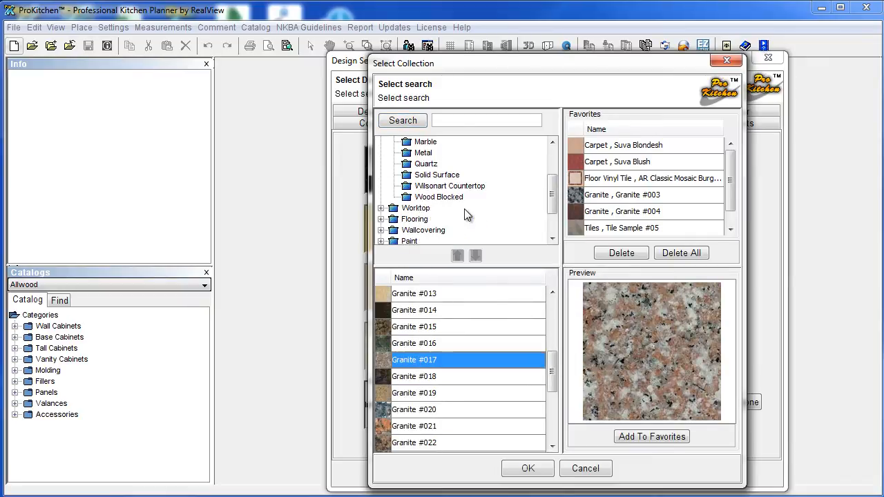
scroll(467, 216, "up", 2)
scroll(465, 216, "down", 3)
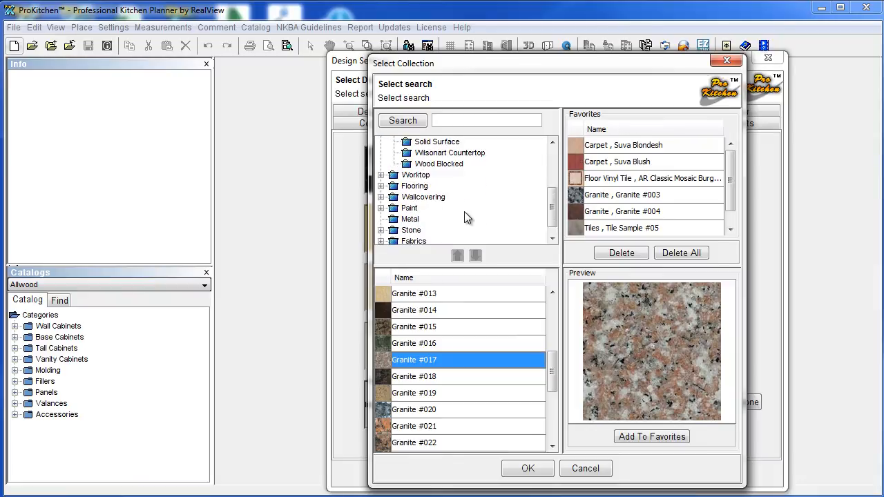
Look through Palette Red paints and metal swatches, previewing Metal #013, #019 and #005.
left_click(381, 209)
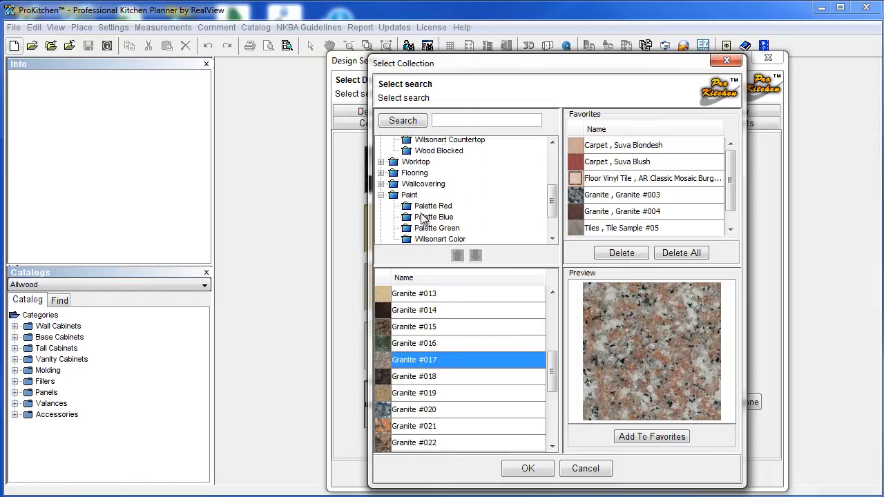
left_click(423, 209)
scroll(442, 239, "down", 2)
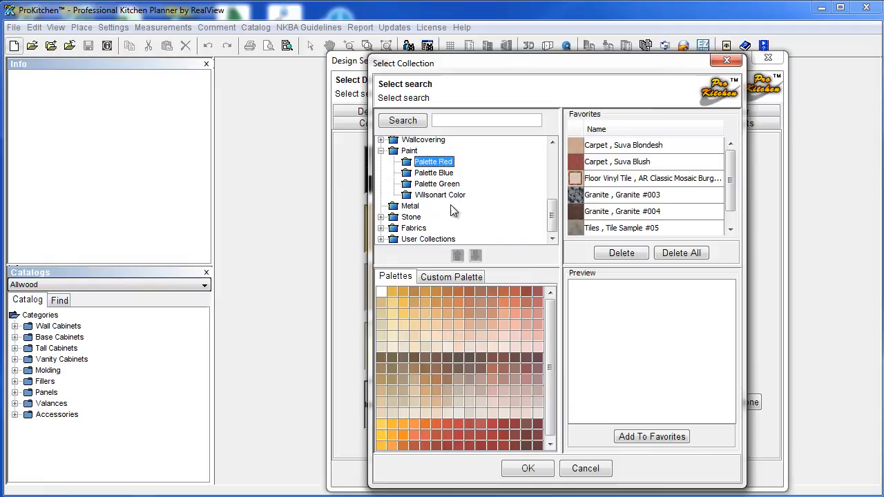
left_click(409, 206)
left_click(385, 328)
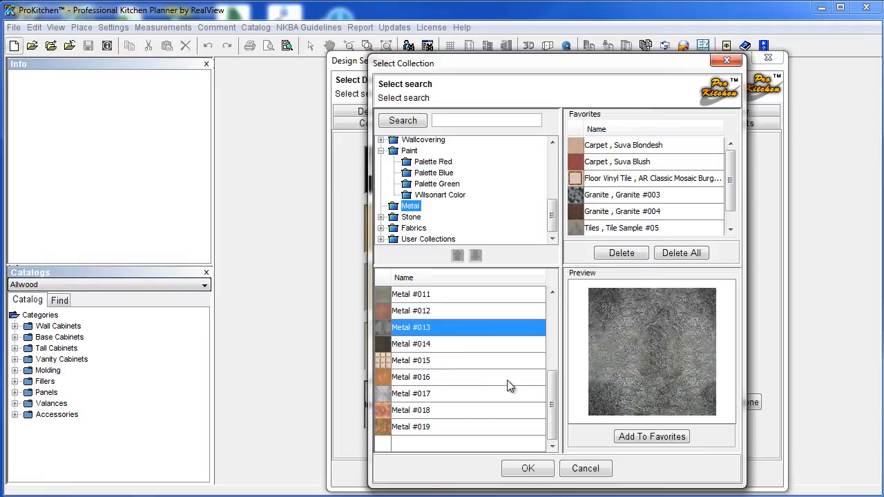
left_click(389, 428)
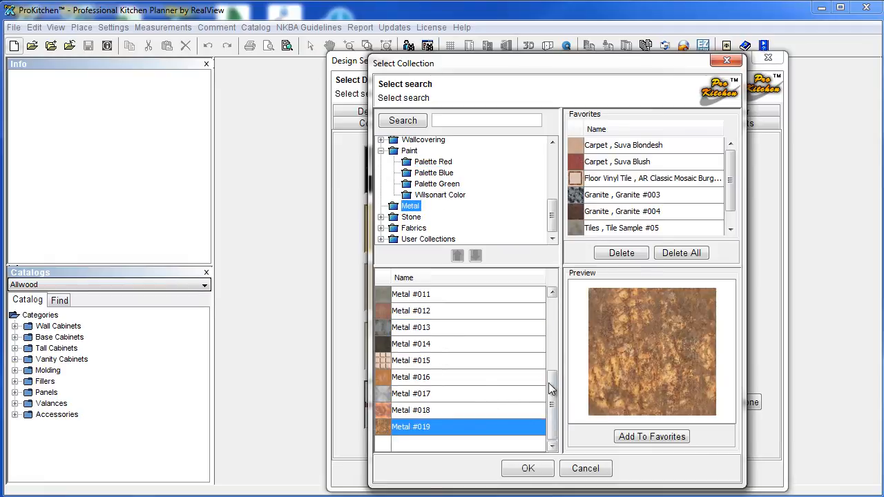
left_click_drag(548, 380, 559, 311)
left_click(401, 360)
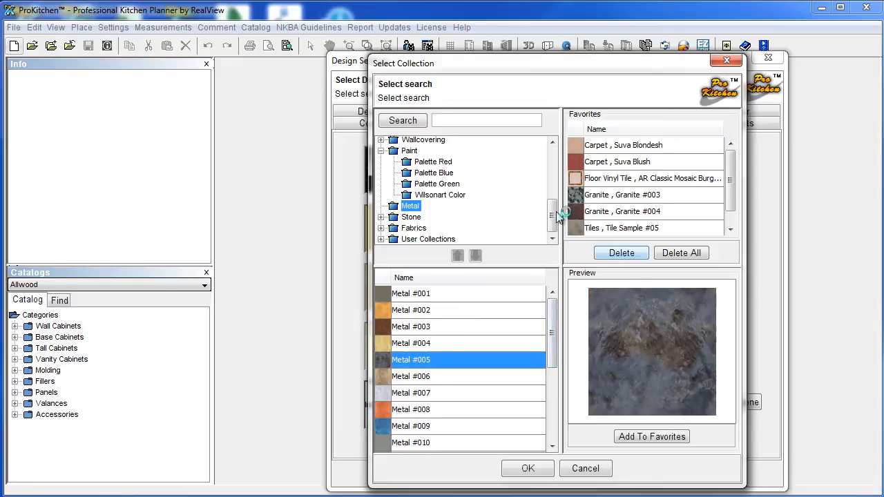
scroll(442, 200, "up", 3)
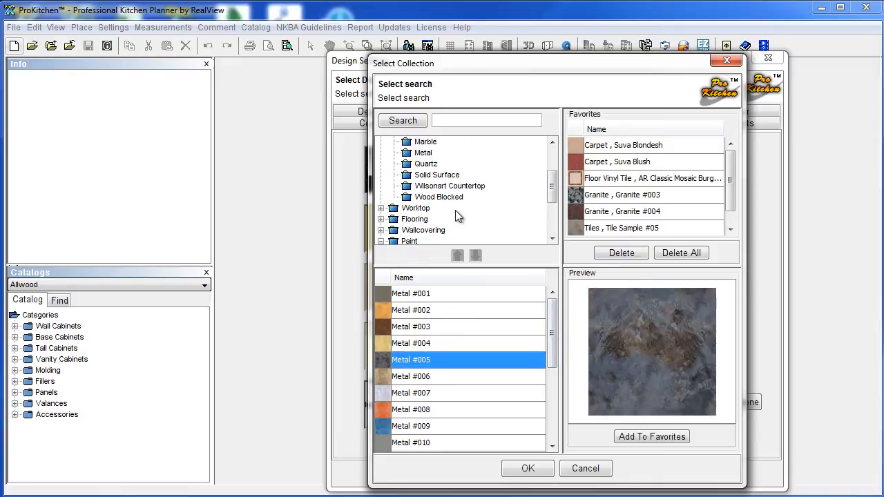
scroll(428, 192, "up", 2)
Return to the granite swatches and choose Granite #018 for the countertop.
left_click(426, 186)
scroll(462, 383, "down", 2)
scroll(463, 386, "down", 1)
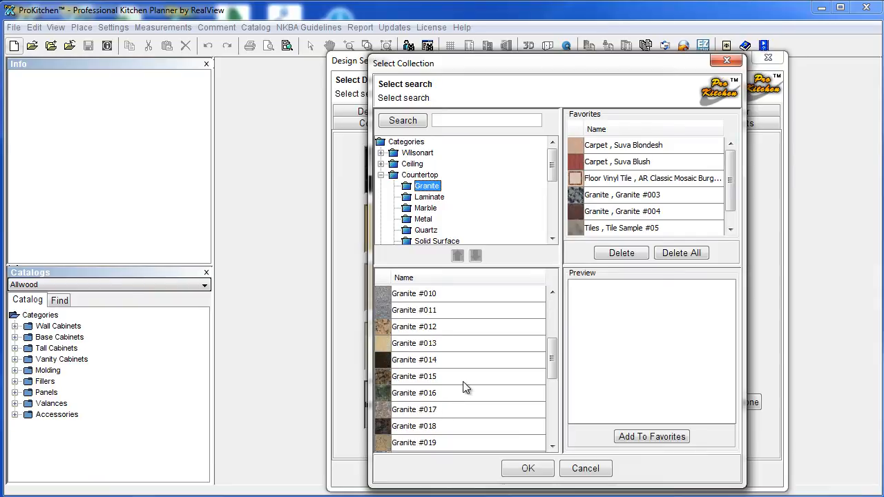
left_click(406, 427)
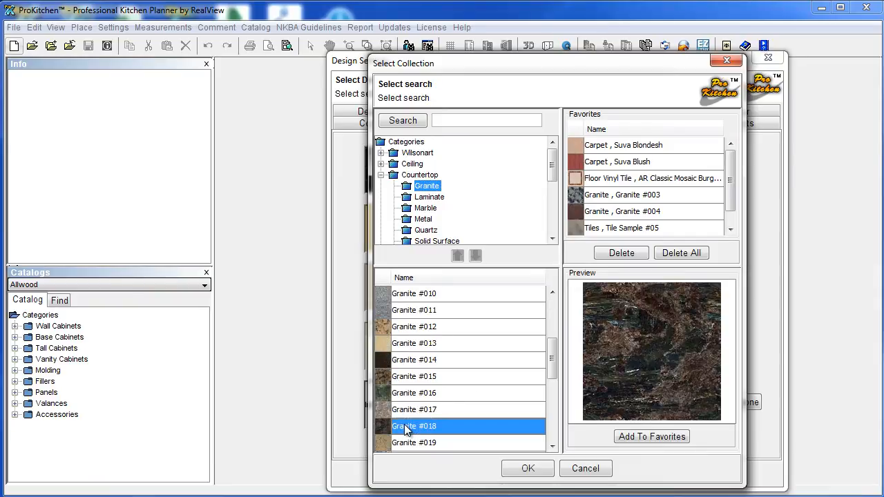
scroll(406, 429, "down", 1)
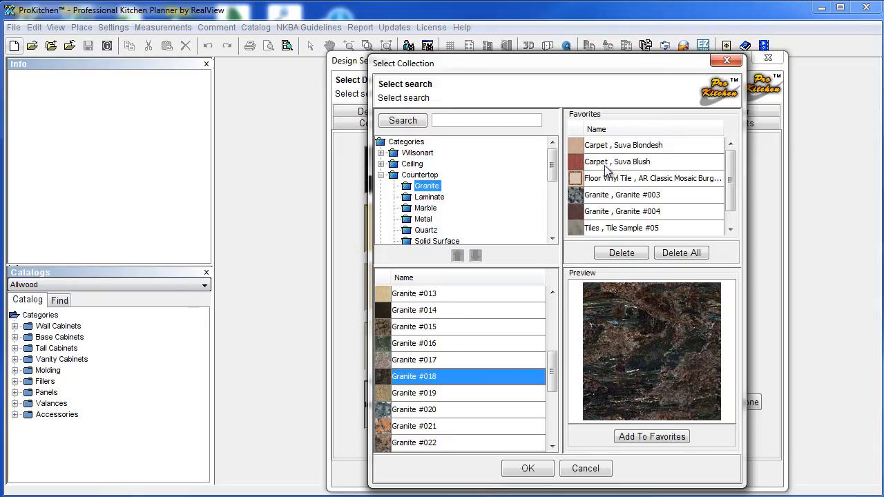
left_click_drag(729, 195, 628, 161)
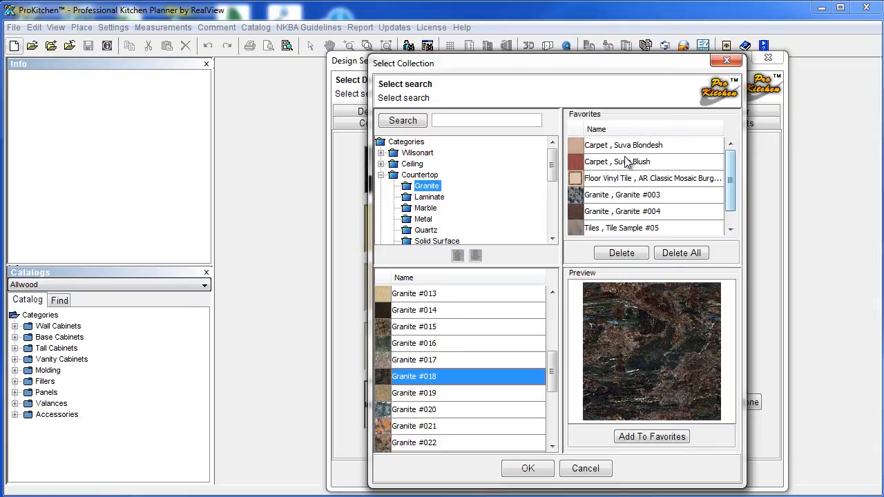
Confirm Granite #018 and pick a light blue Palette Blue paint for the wallcovering.
left_click(531, 469)
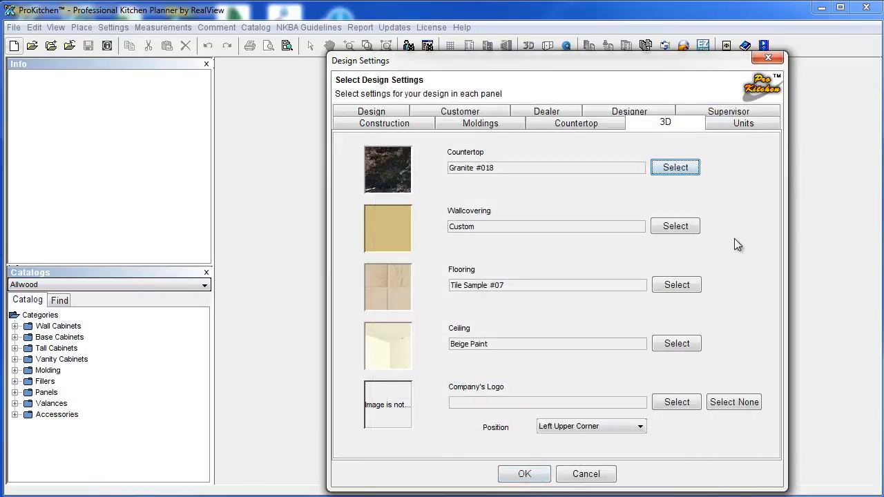
left_click(675, 226)
scroll(470, 207, "down", 1)
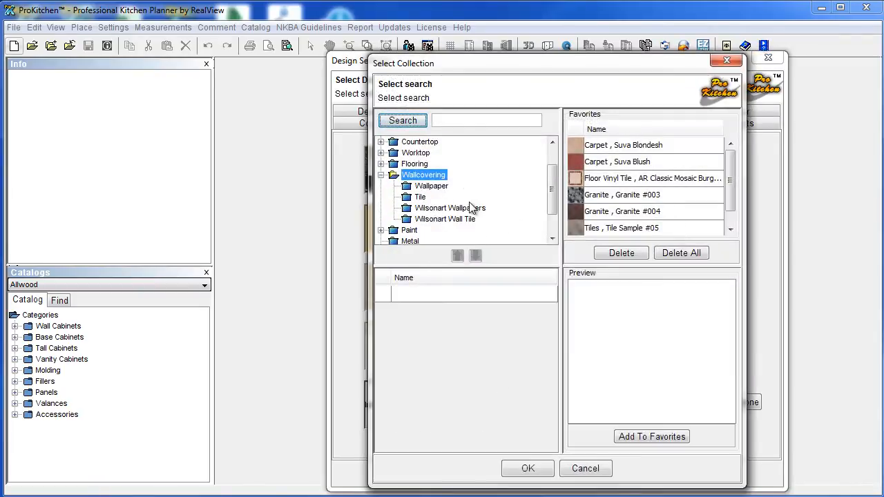
scroll(469, 207, "down", 1)
left_click(382, 195)
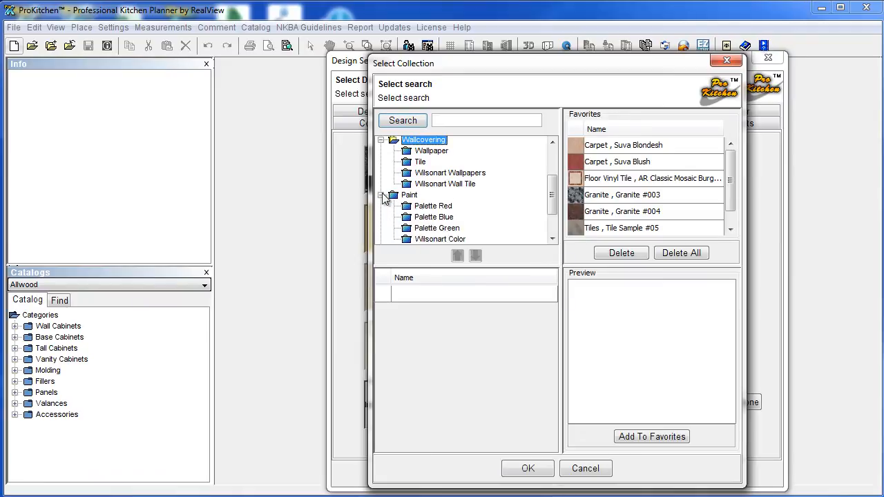
left_click(408, 218)
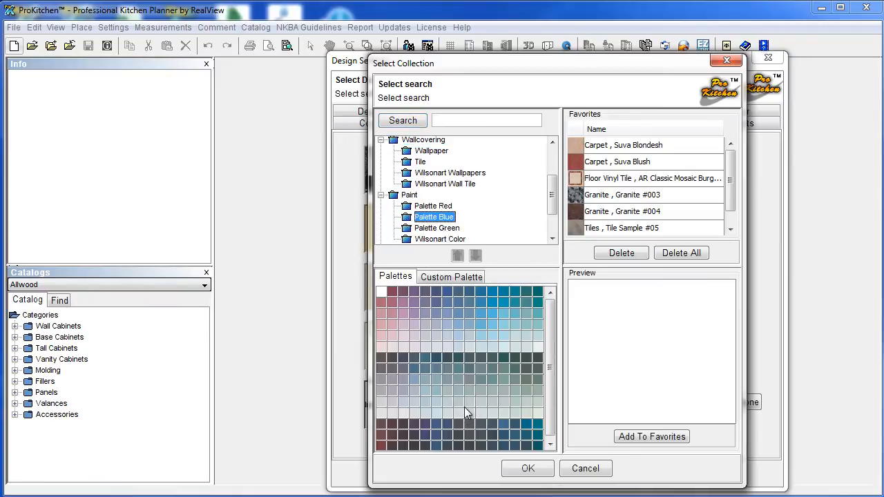
left_click(504, 349)
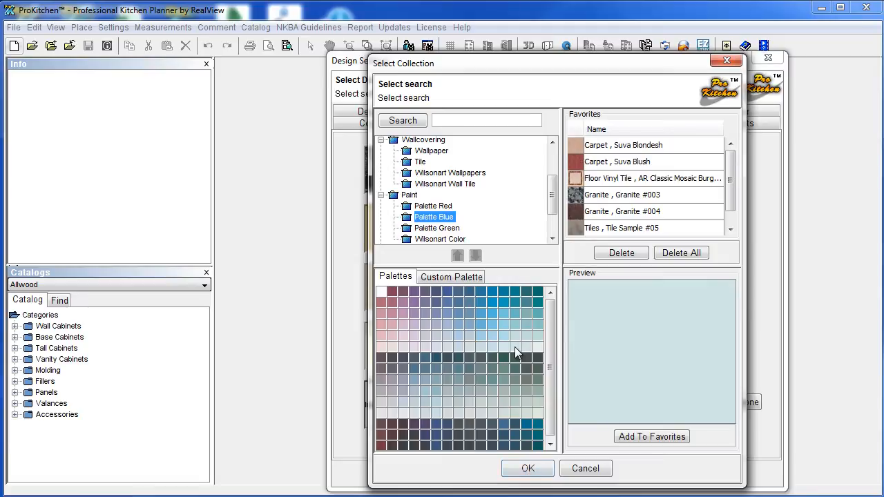
left_click(525, 470)
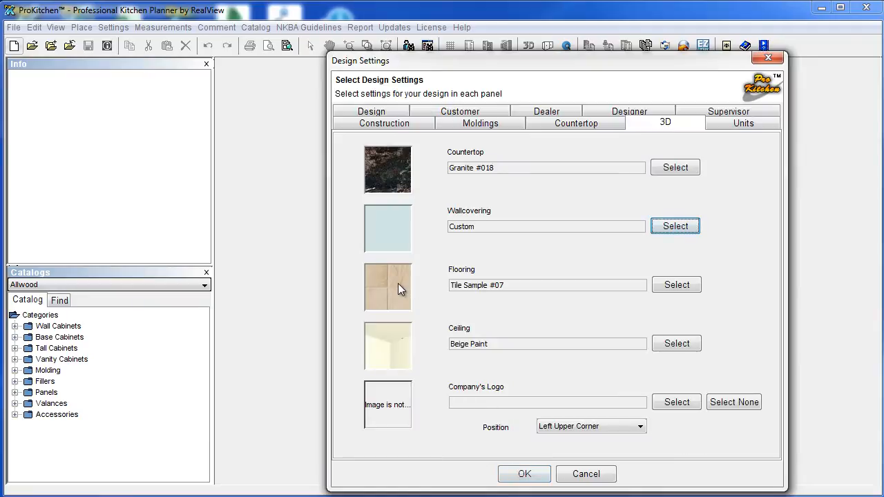
left_click(658, 286)
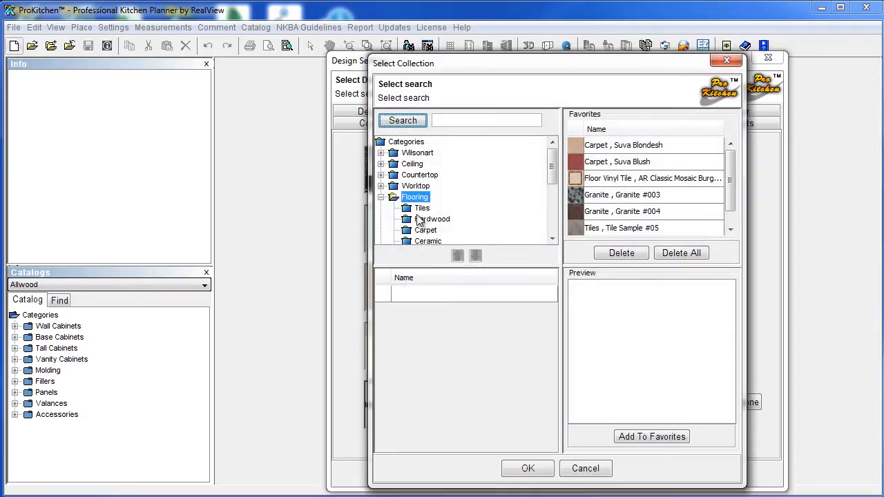
Preview the Hardwood samples and confirm Hardwood Sample #05 as the flooring.
left_click(422, 219)
left_click(423, 295)
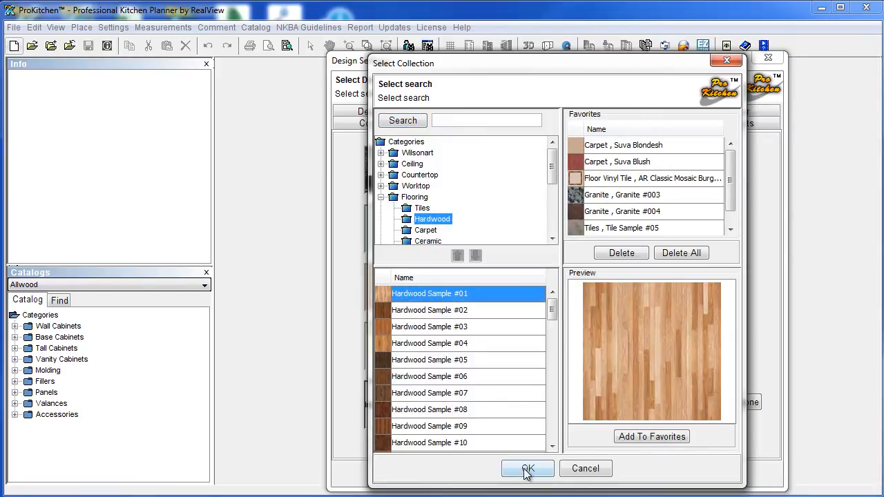
left_click(406, 311)
left_click(406, 359)
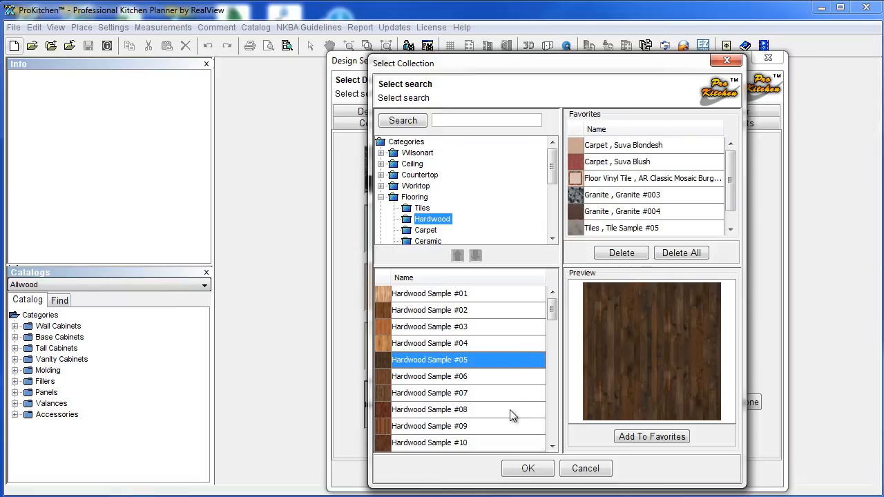
left_click(527, 468)
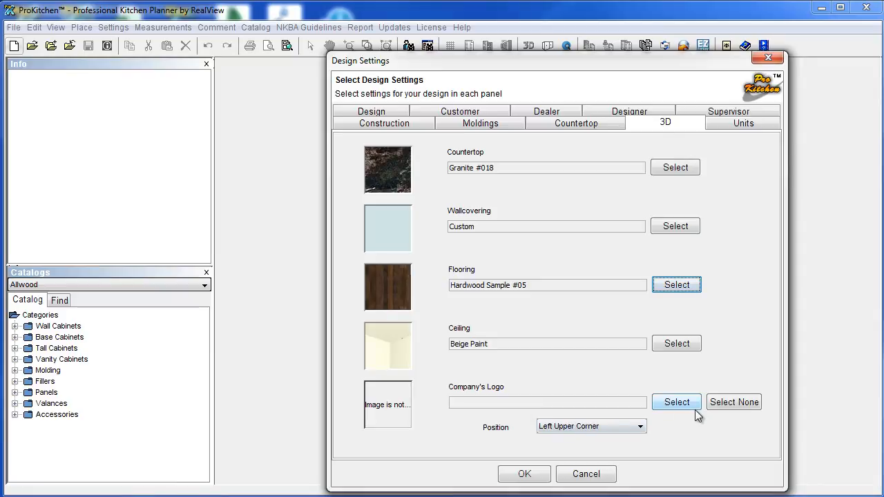
left_click(675, 403)
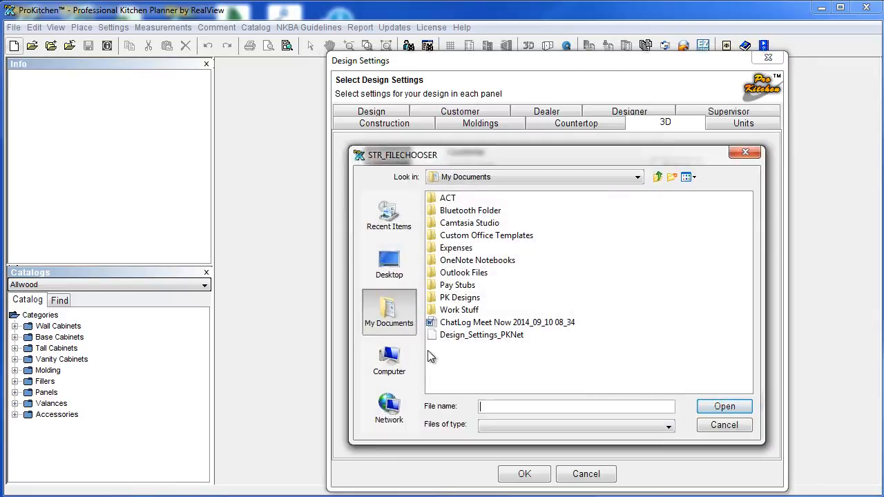
Cancel the logo browser, leave the logo position unchanged, check Units, and apply the settings.
left_click(733, 426)
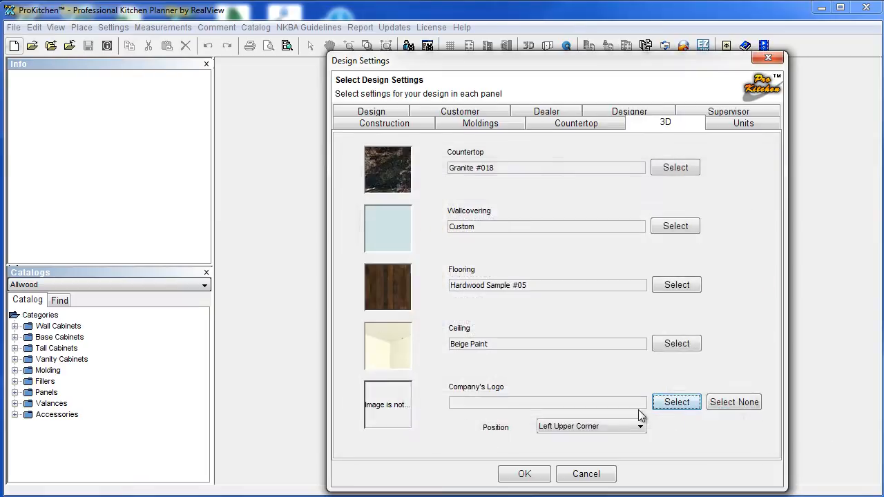
left_click(556, 426)
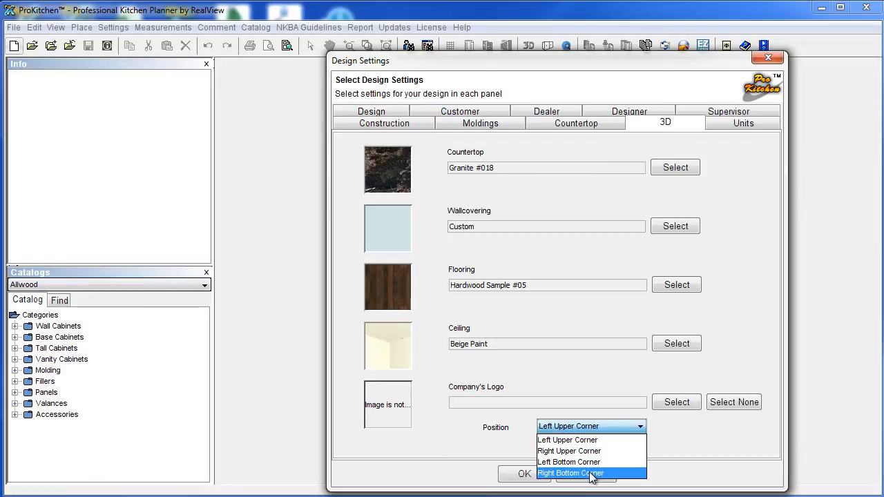
left_click(699, 460)
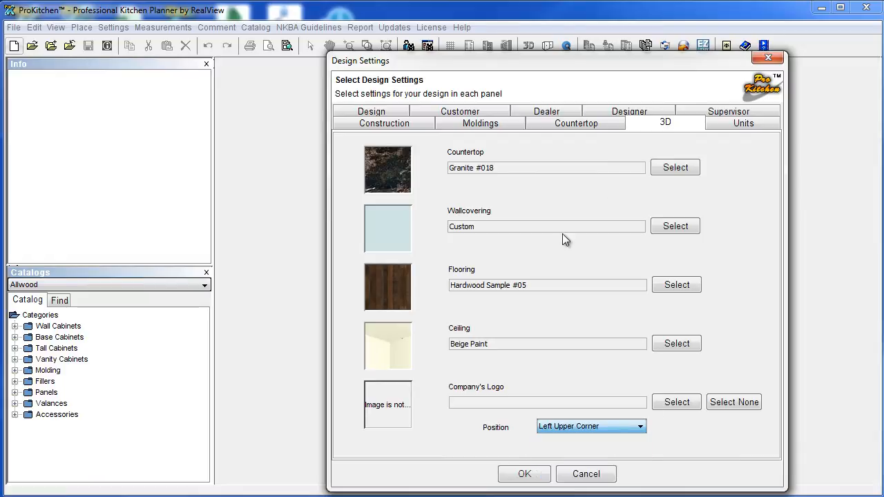
left_click(732, 123)
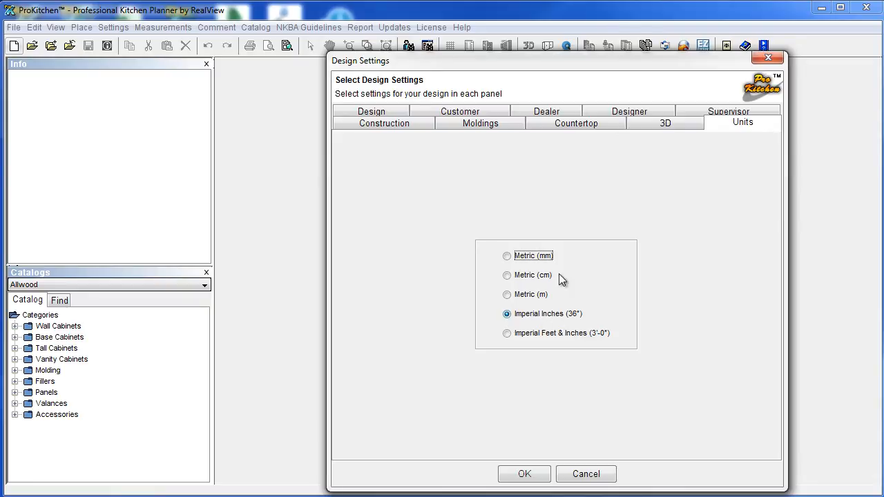
left_click(529, 475)
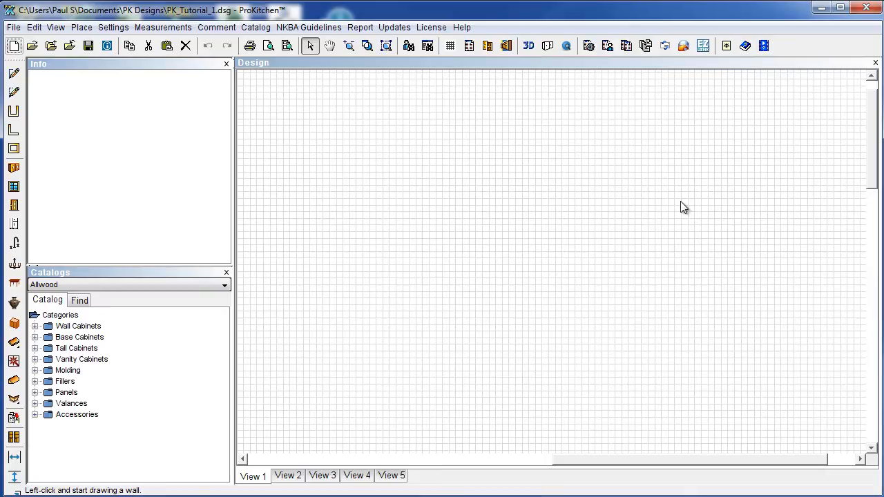
Start the first wall on the grid, drawing it upward from the lower-left point.
left_click(319, 293)
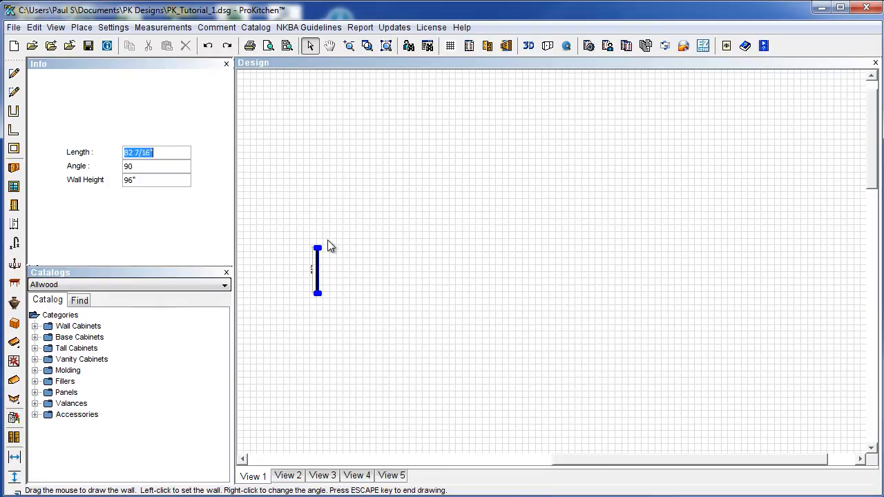
Draw the left, top, right and bottom walls plus the stepped inner walls, then end drawing.
left_click(319, 220)
left_click(558, 220)
left_click(536, 371)
left_click(430, 371)
left_click(424, 310)
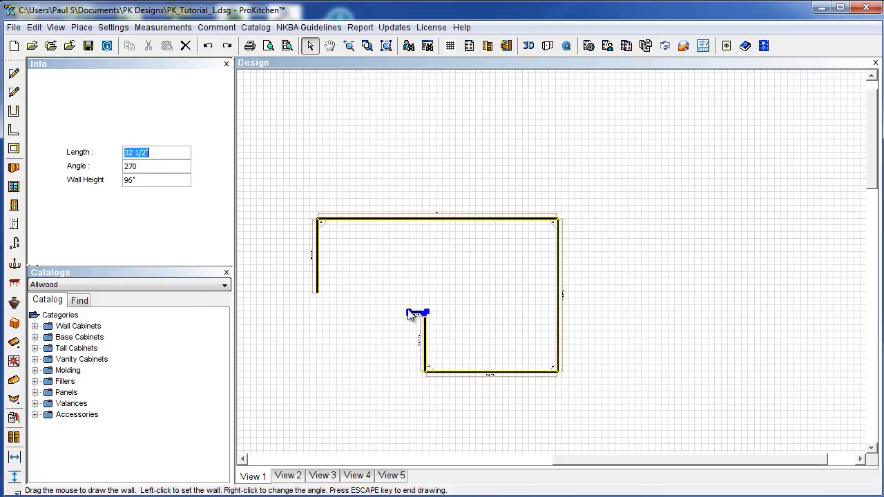
left_click(375, 312)
left_click(375, 281)
left_click(482, 281)
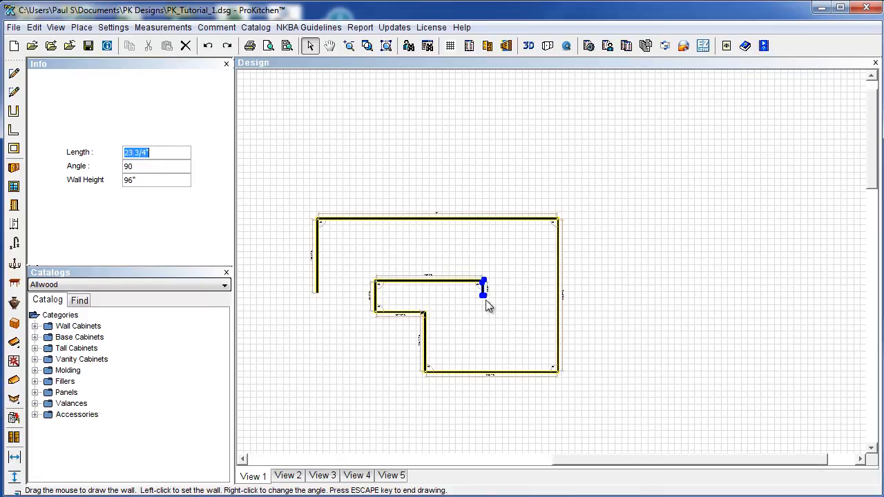
left_click(483, 329)
key("Escape")
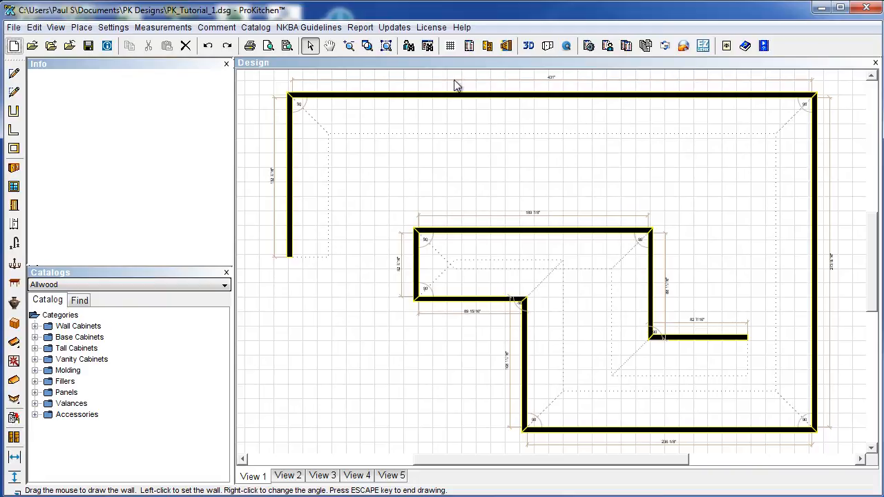
key("Escape")
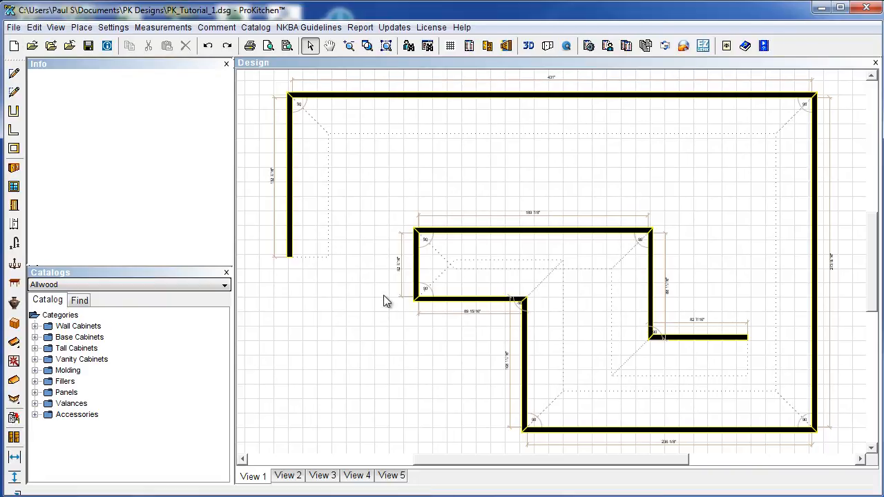
left_click(683, 338)
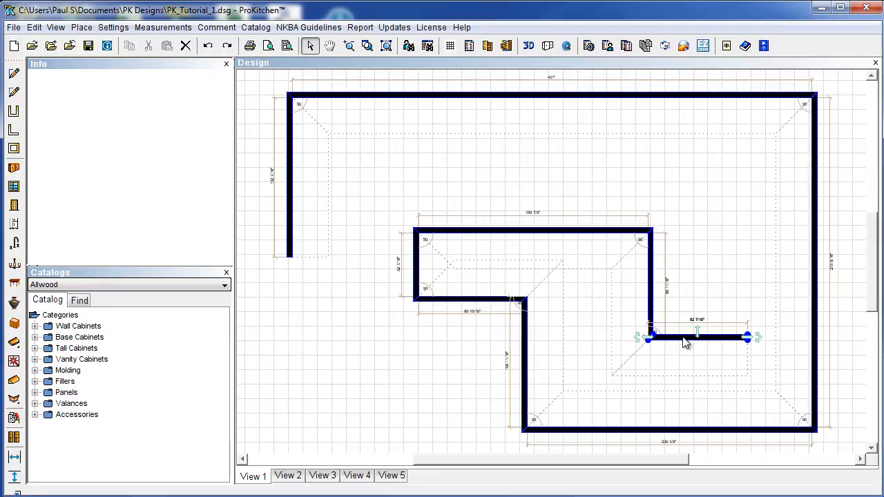
key("Delete")
left_click(649, 292)
key("Delete")
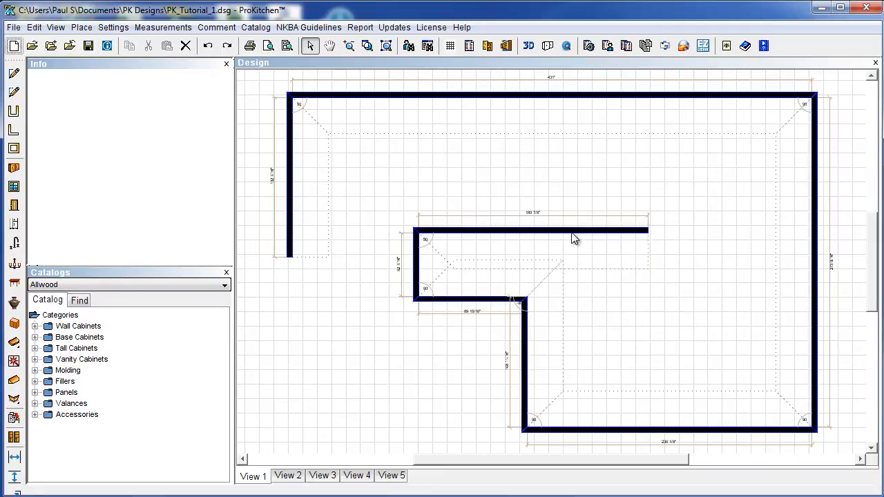
left_click(572, 232)
key("Delete")
left_click(417, 273)
key("Delete")
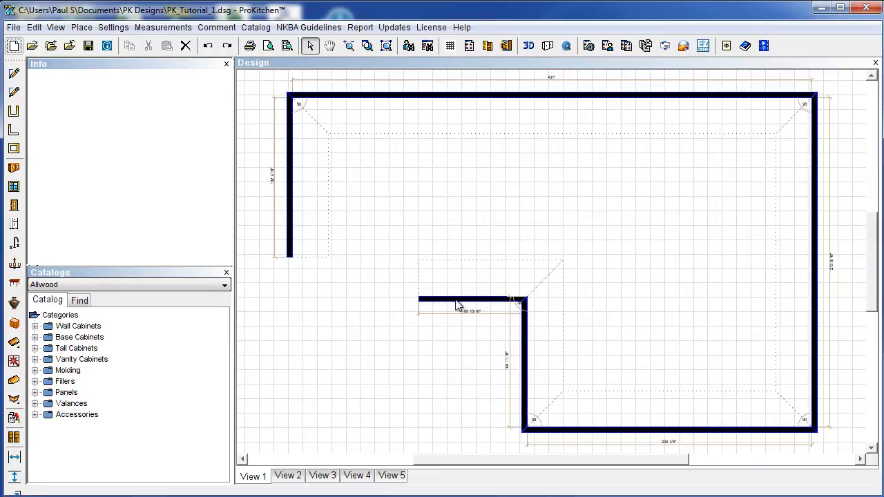
left_click(474, 300)
key("Delete")
left_click(528, 346)
key("Delete")
left_click(556, 433)
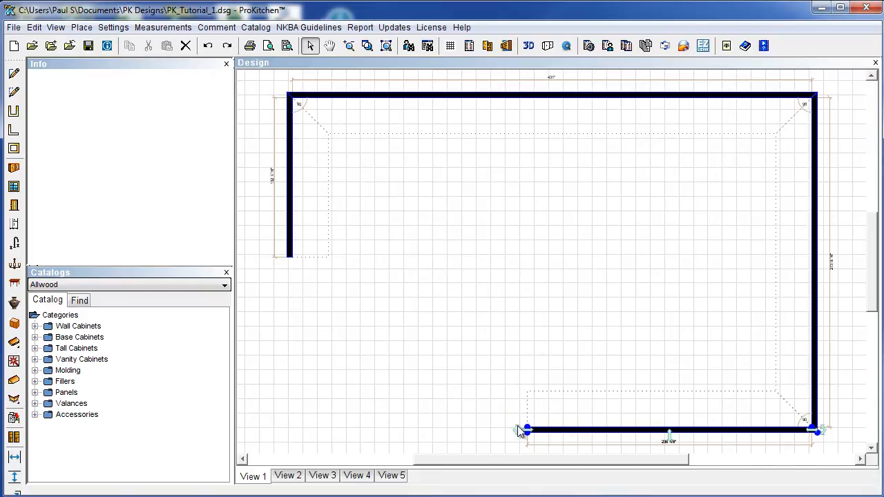
left_click_drag(875, 277, 868, 301)
scroll(643, 343, "up", 2)
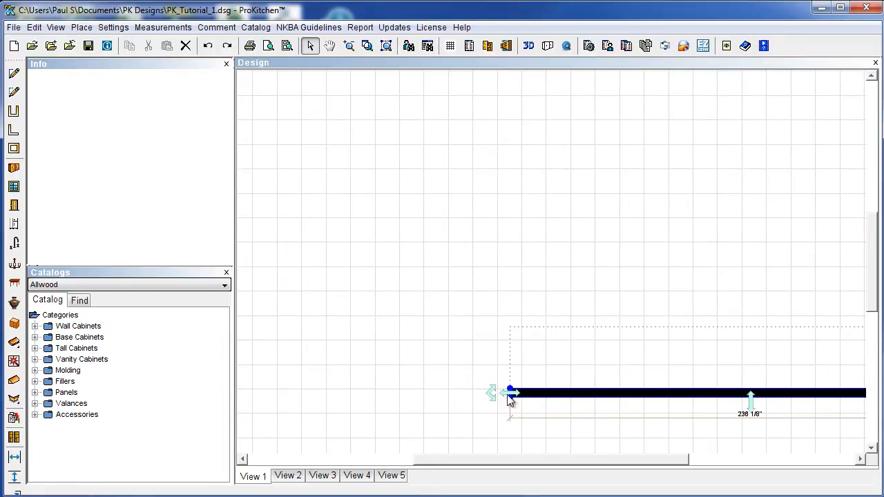
left_click_drag(508, 393, 367, 393)
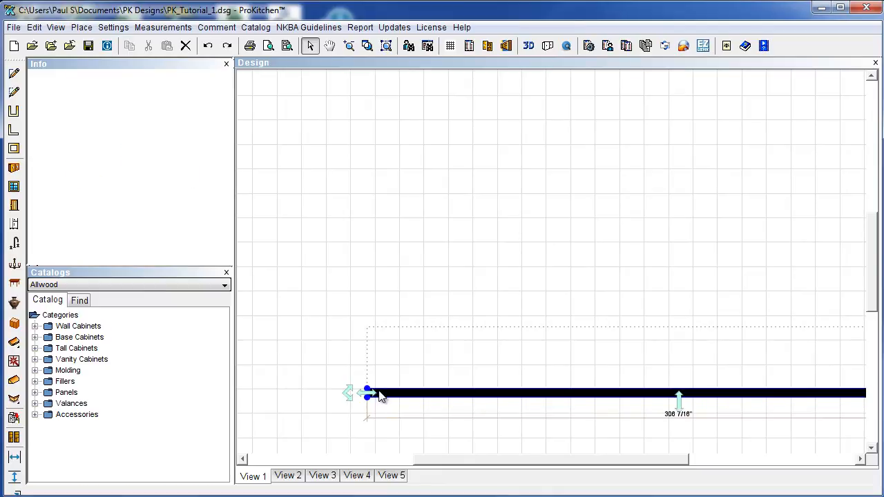
key("Delete")
scroll(508, 373, "down", 5)
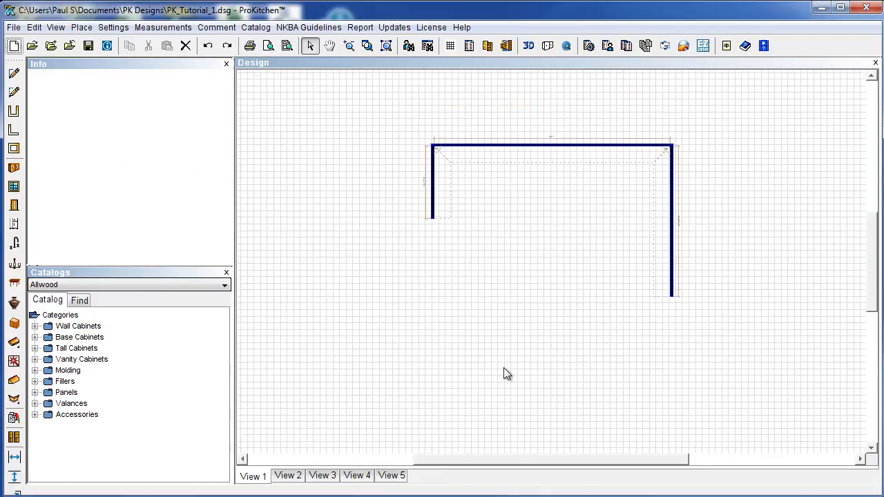
left_click(552, 147)
key("Delete")
left_click(672, 207)
key("Delete")
key("Delete")
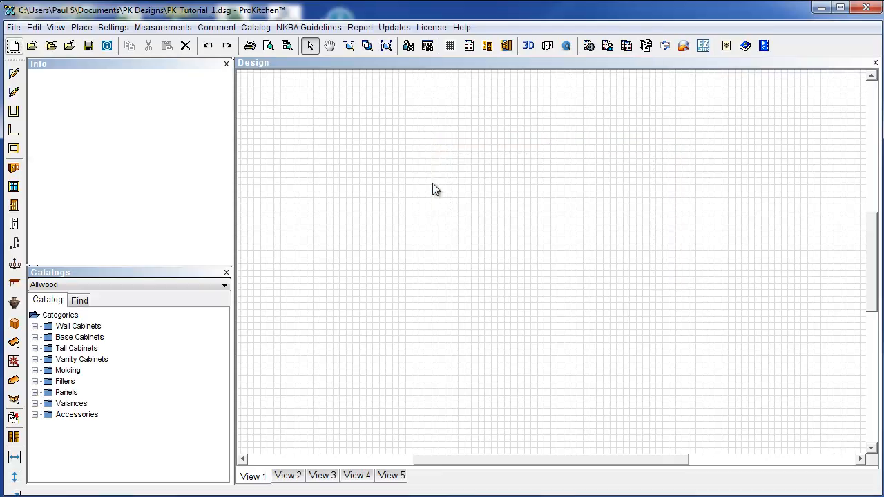
scroll(525, 346, "up", 3)
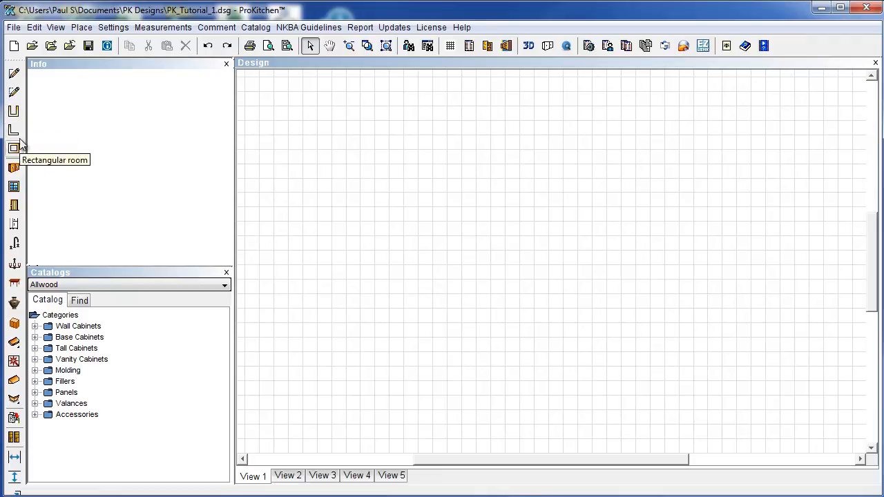
Start a U-shaped room and choose the orientation that opens to the right.
left_click(18, 119)
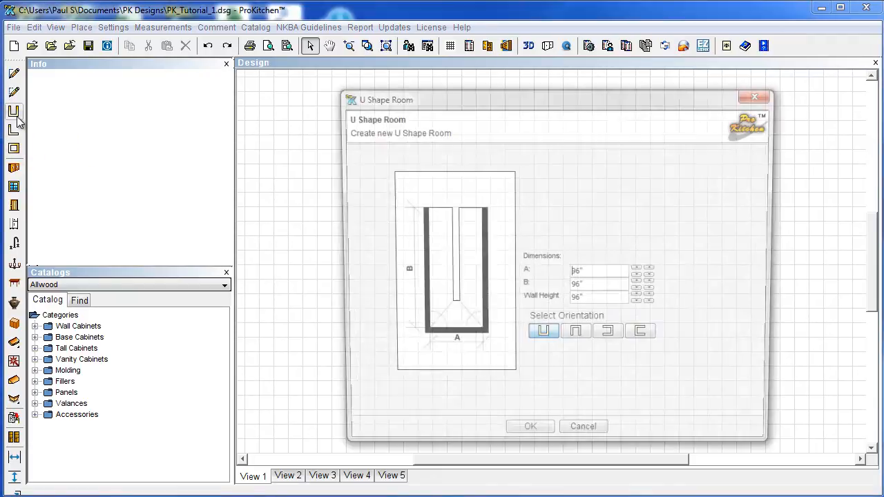
left_click(577, 345)
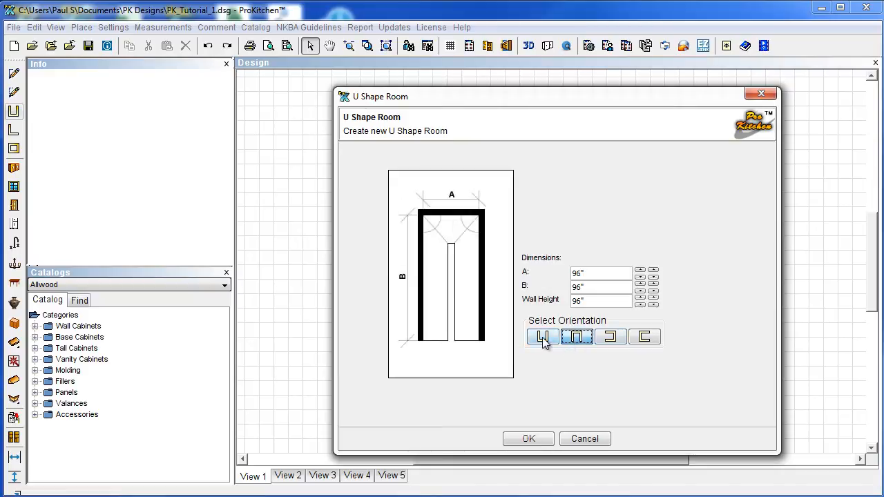
left_click(544, 341)
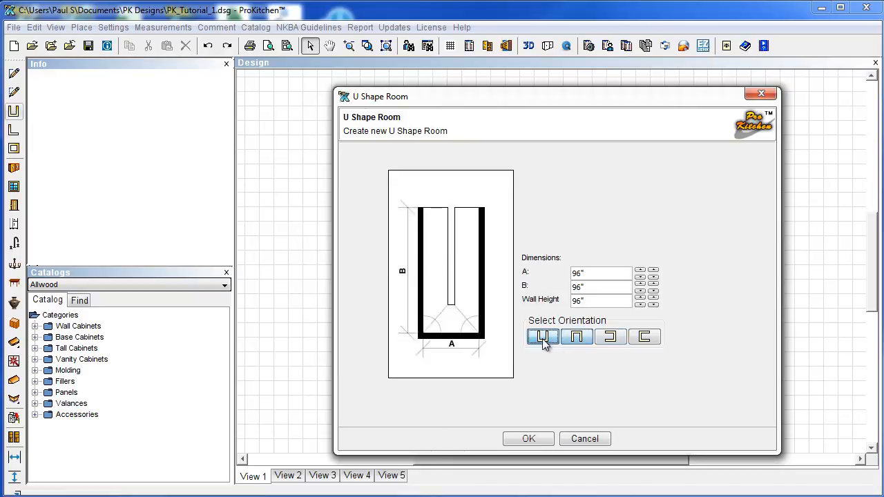
left_click(577, 340)
left_click(613, 339)
left_click(642, 342)
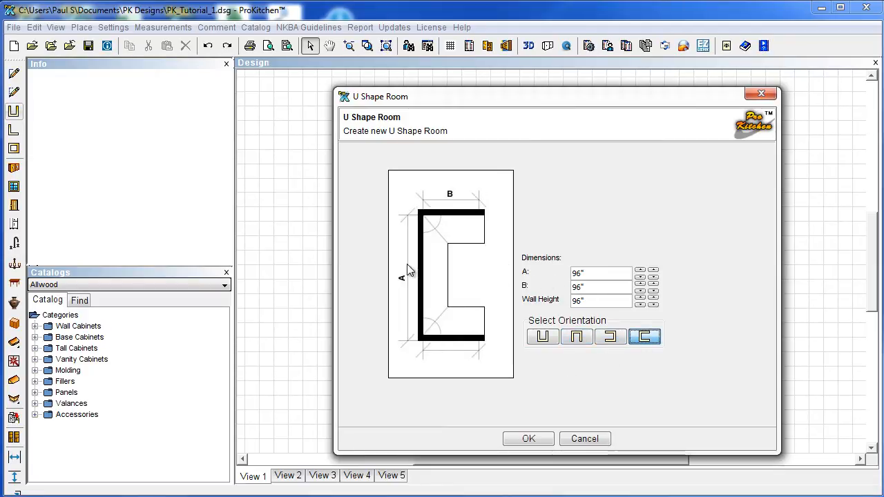
left_click(543, 339)
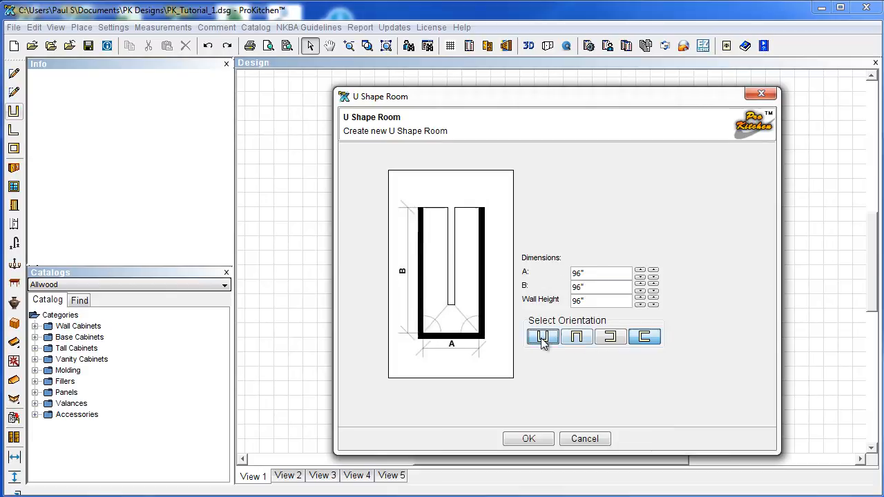
left_click(640, 342)
Set dimension A to 120 and wall height to 12, then create the room.
left_click(640, 271)
left_click(641, 271)
left_click(642, 271)
left_click(641, 271)
left_click(642, 271)
left_click_drag(570, 273, 621, 276)
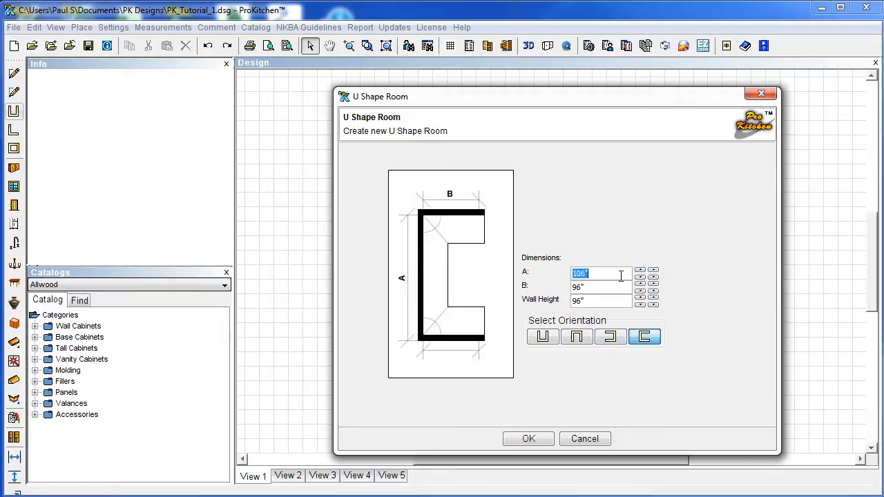
type("120")
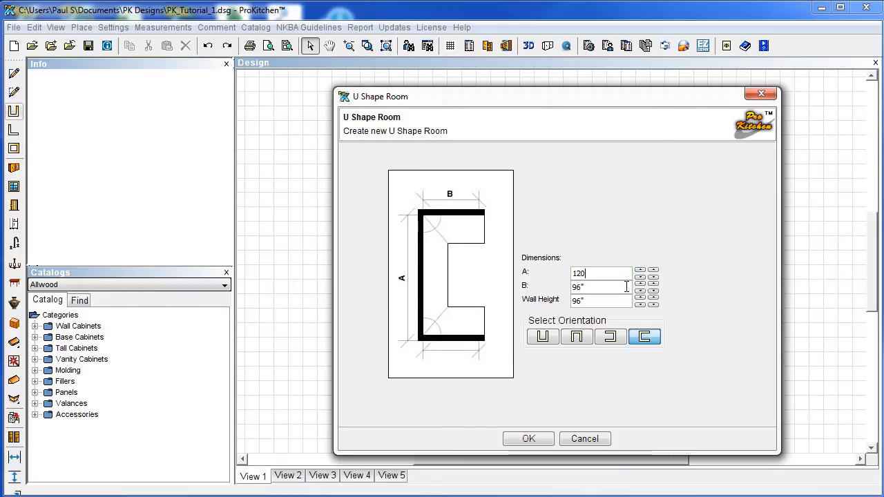
left_click_drag(575, 303, 609, 305)
type("120")
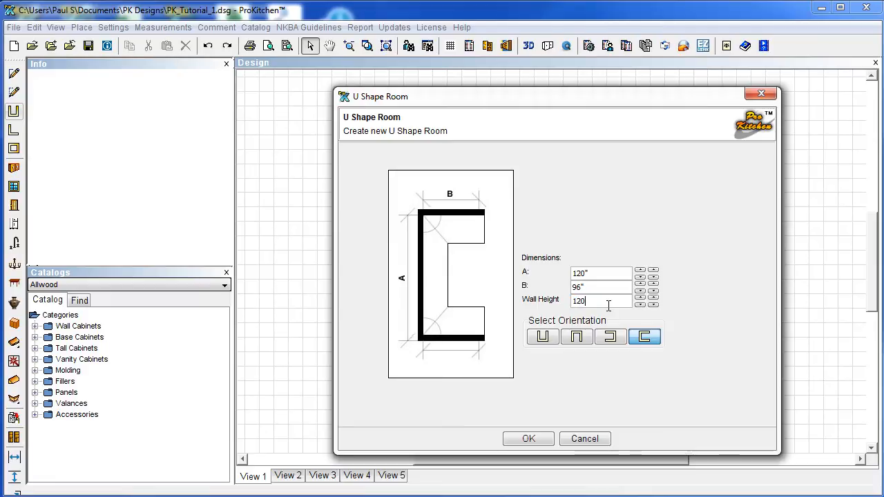
left_click(529, 438)
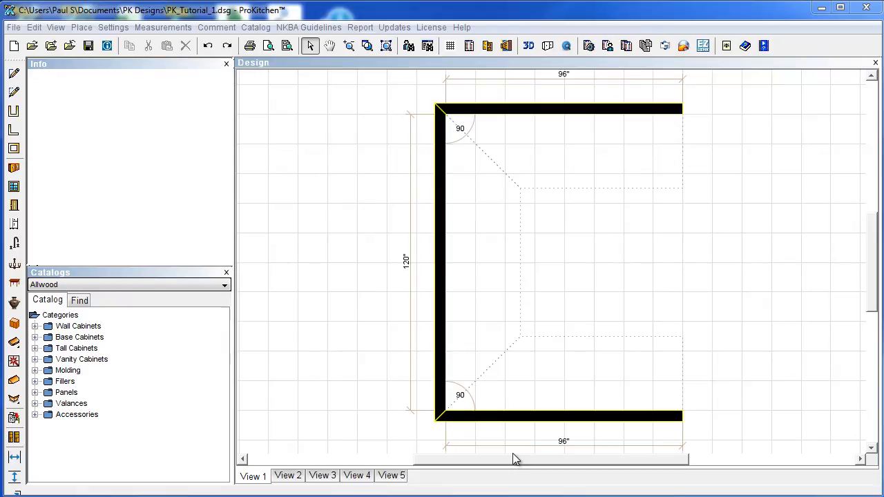
Delete the bottom and left walls of the U-shaped room.
left_click(510, 418)
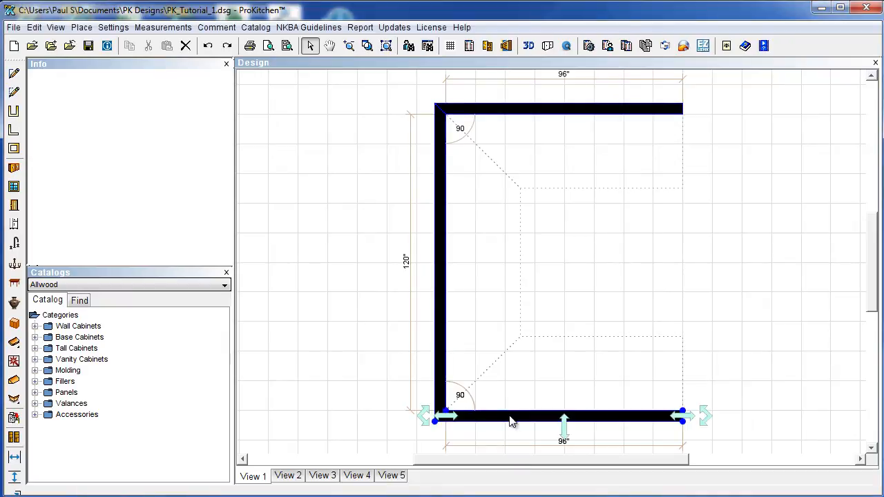
key("Delete")
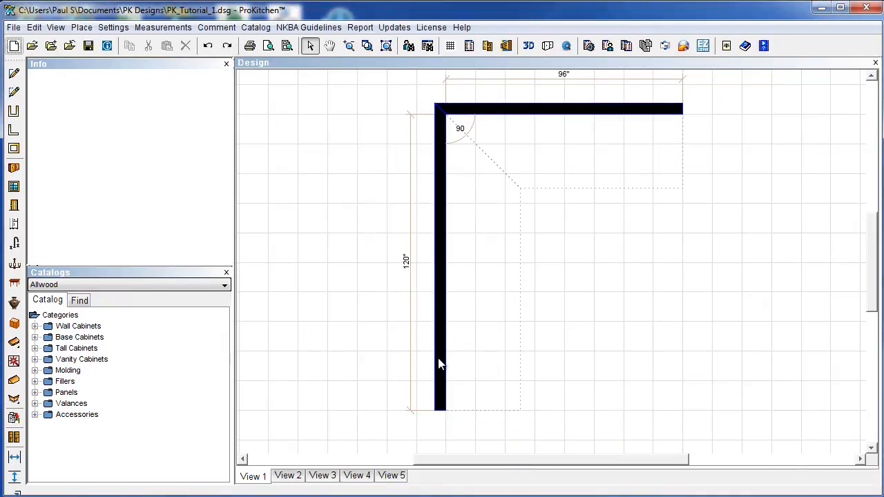
left_click(439, 359)
key("Delete")
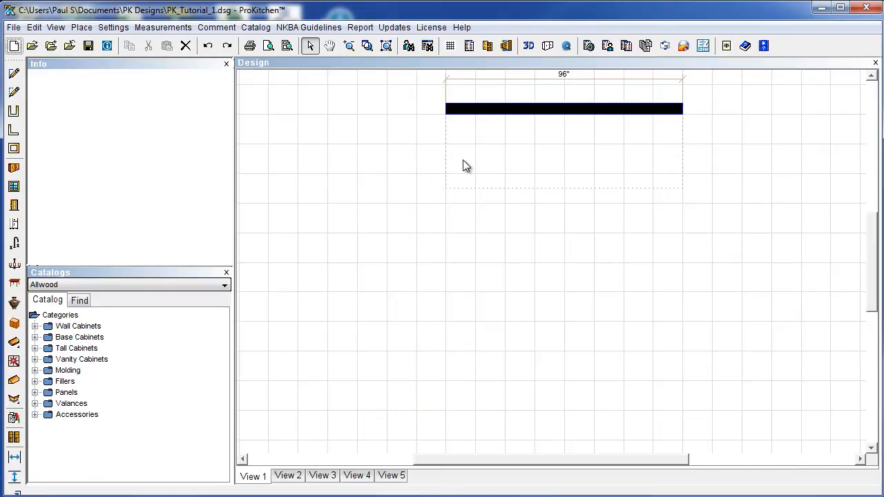
Delete the remaining top wall through its Wall #1 context menu.
right_click(486, 111)
mouse_move(529, 132)
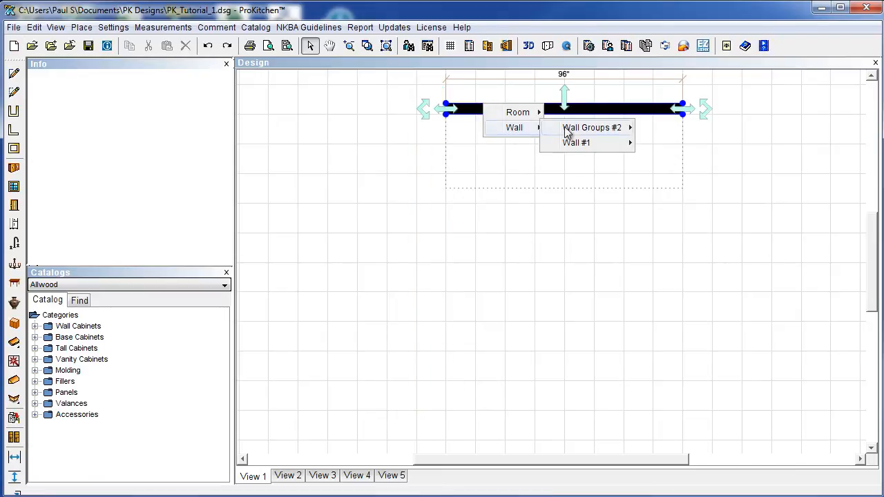
mouse_move(574, 143)
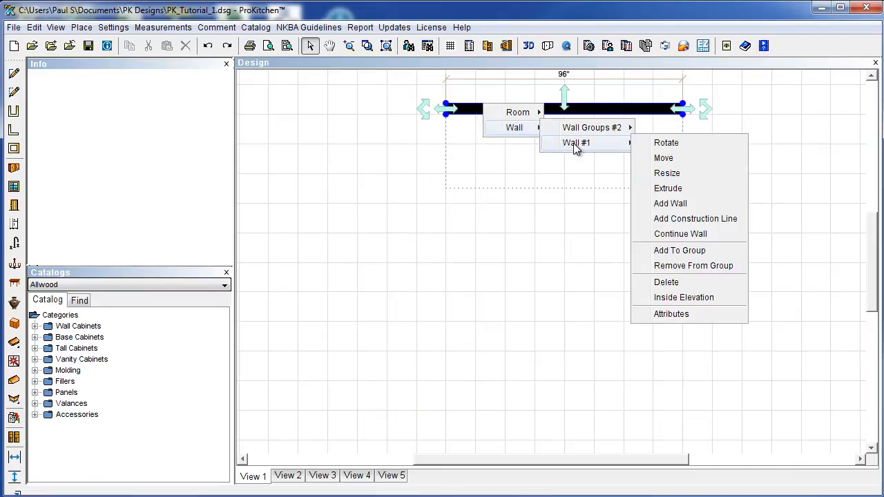
left_click(667, 282)
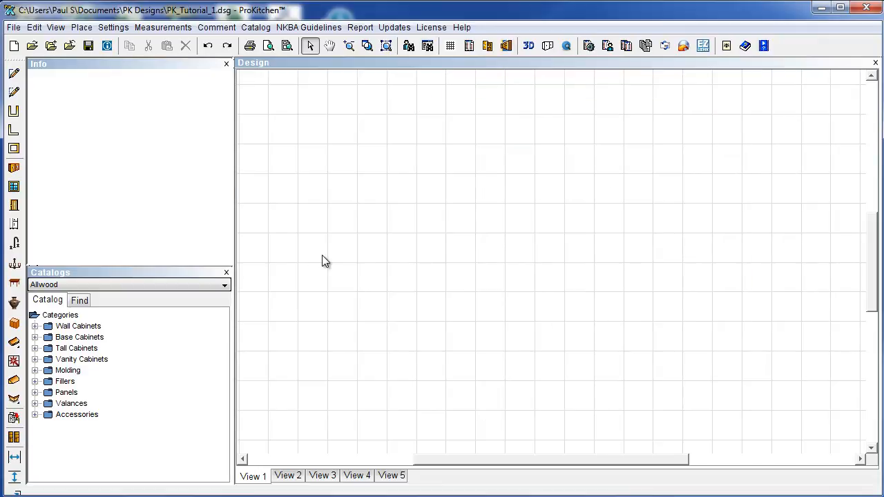
Begin a new wall at a lower-left grid point, clearing its length for exact entry.
left_click(14, 73)
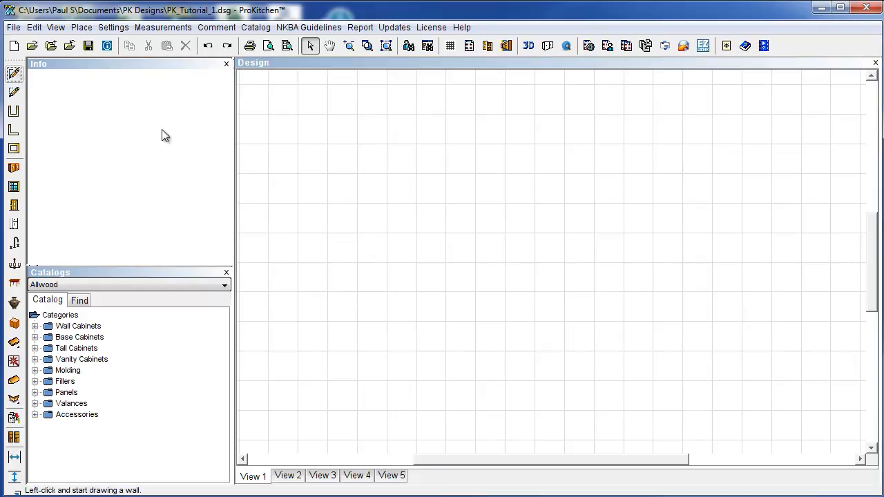
scroll(435, 371, "down", 5)
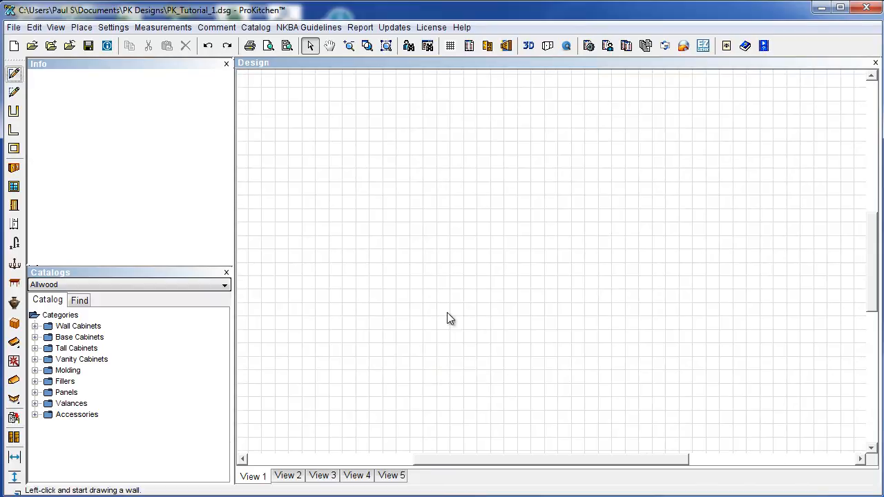
left_click(331, 438)
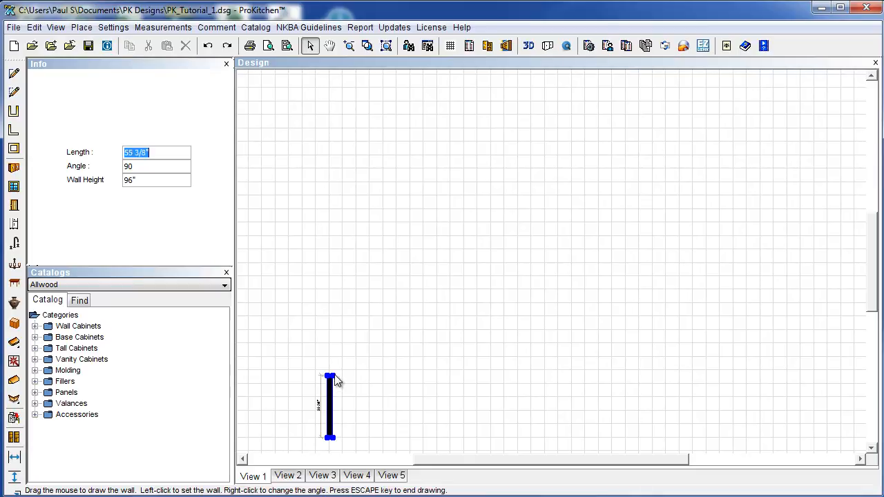
type("150")
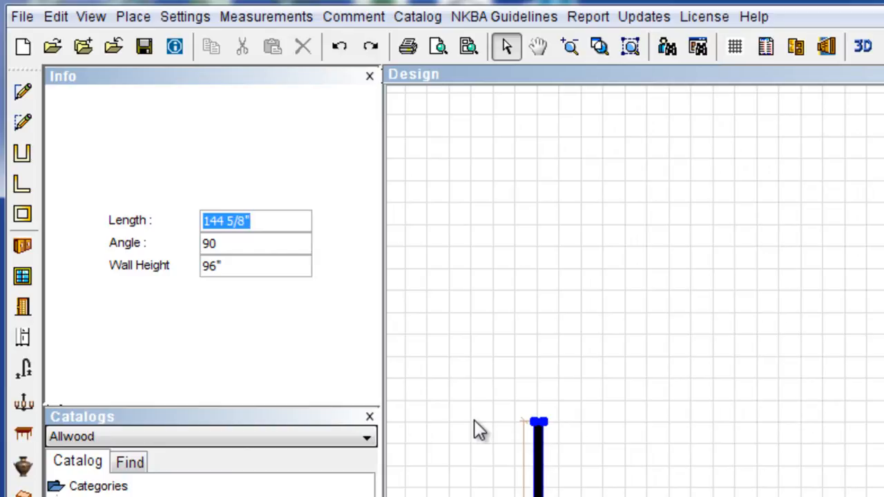
key("BackSpace")
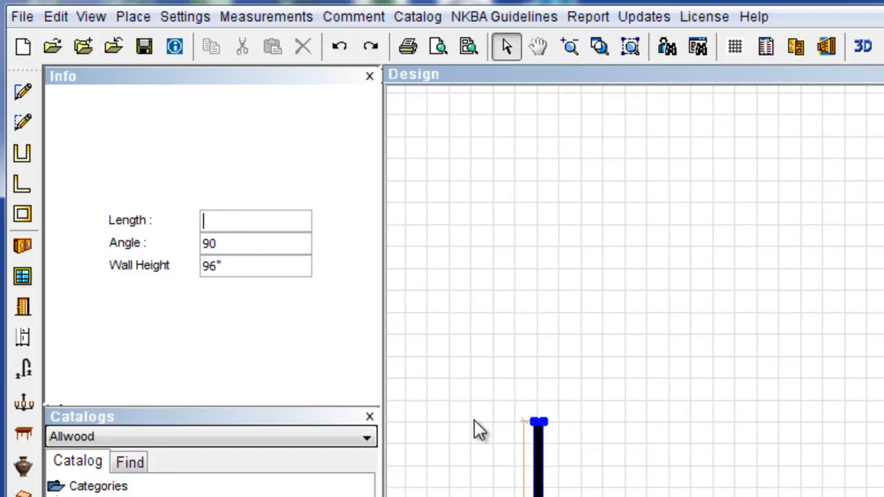
Draw a 150" vertical wall, then a 150" wall running right from its top.
type("150")
key("Return")
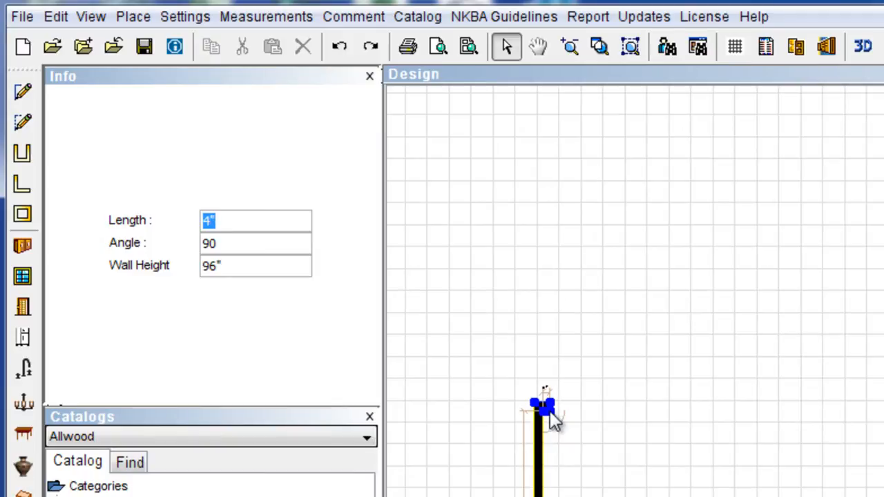
scroll(550, 412, "down", 1)
scroll(550, 411, "up", 1)
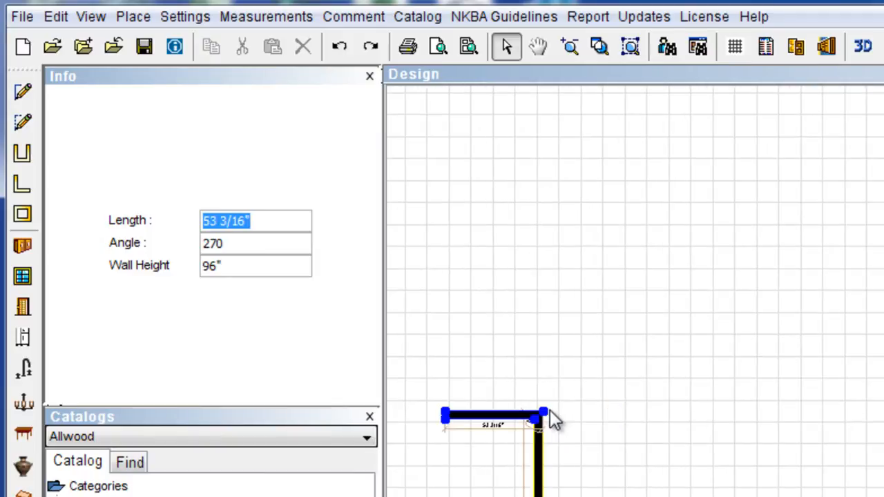
scroll(620, 408, "up", 1)
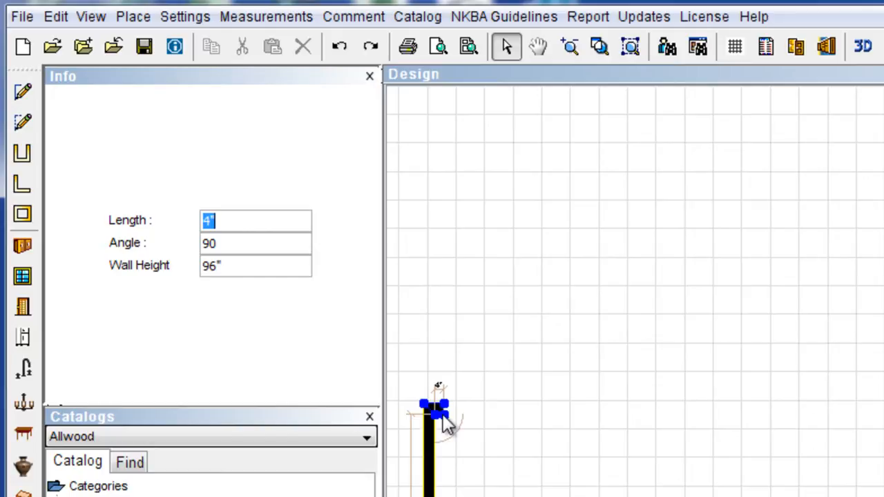
type("150")
key("Return")
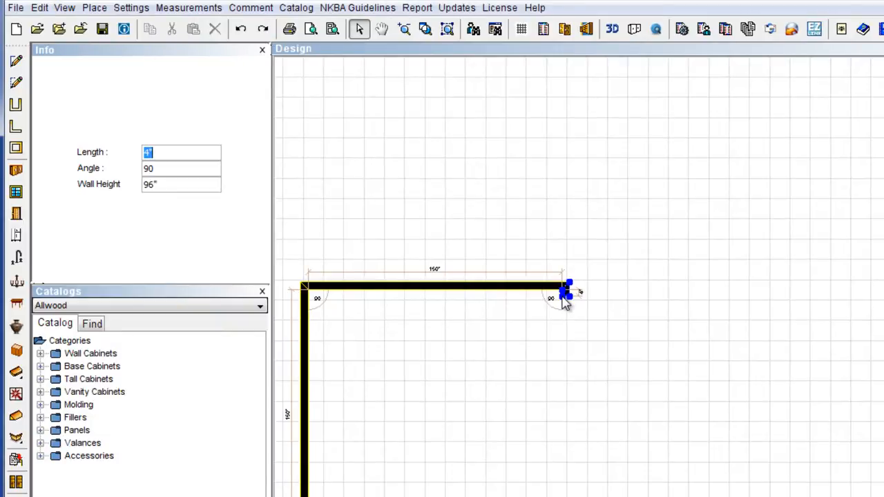
Add a 72" wall downward, then a 54" wall at 135° with height 40.5, and finish drawing.
type("72")
key("Return")
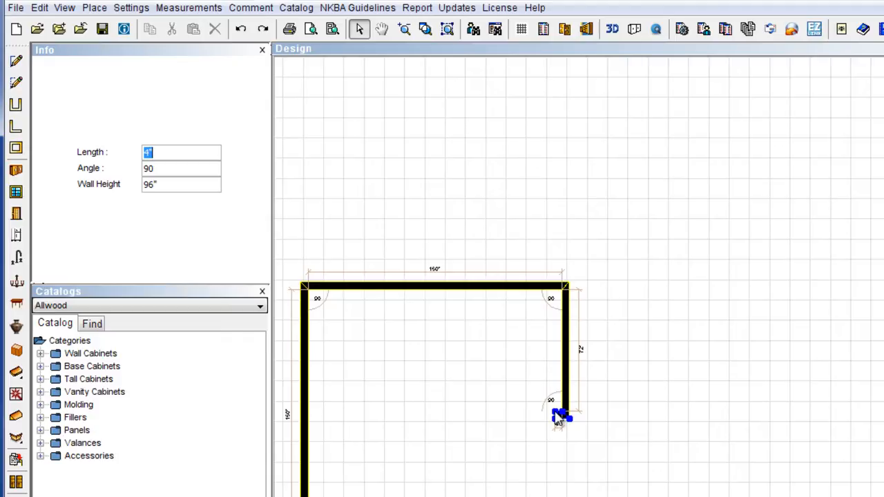
type("54")
key("Tab")
type("135")
key("Tab")
type("40.5")
key("Return")
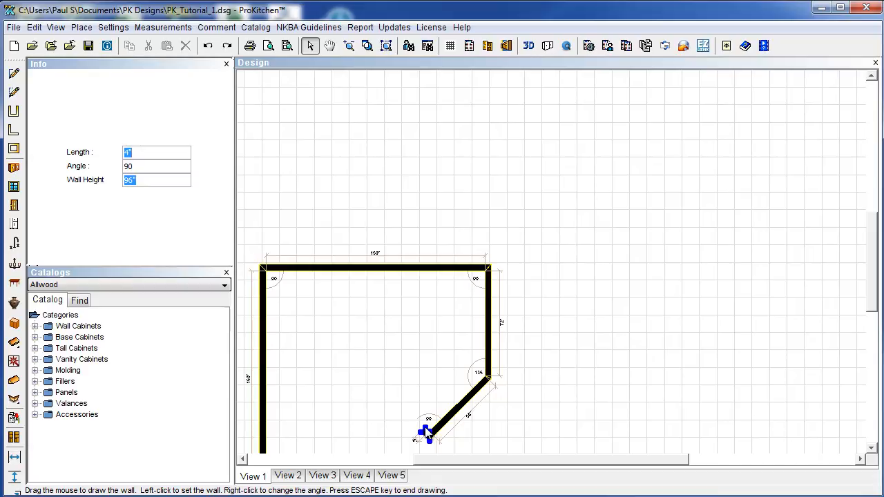
key("Escape")
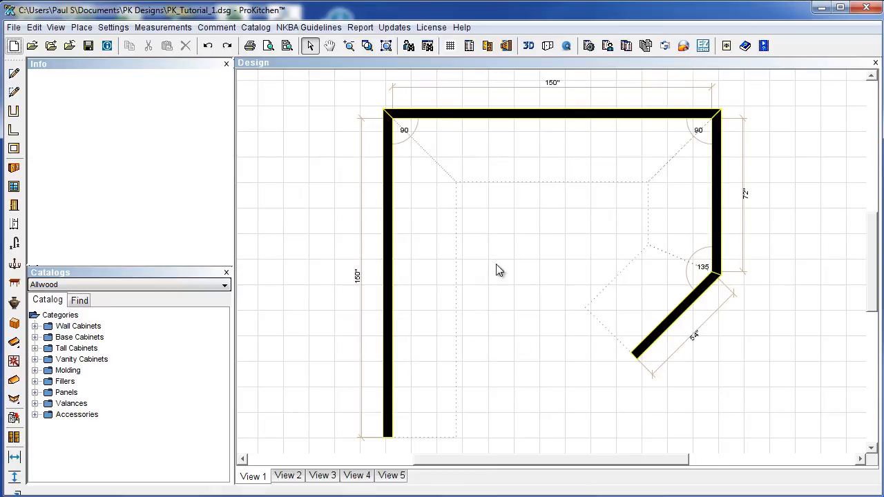
Resize the diagonal wall to 54" long.
left_click(665, 327)
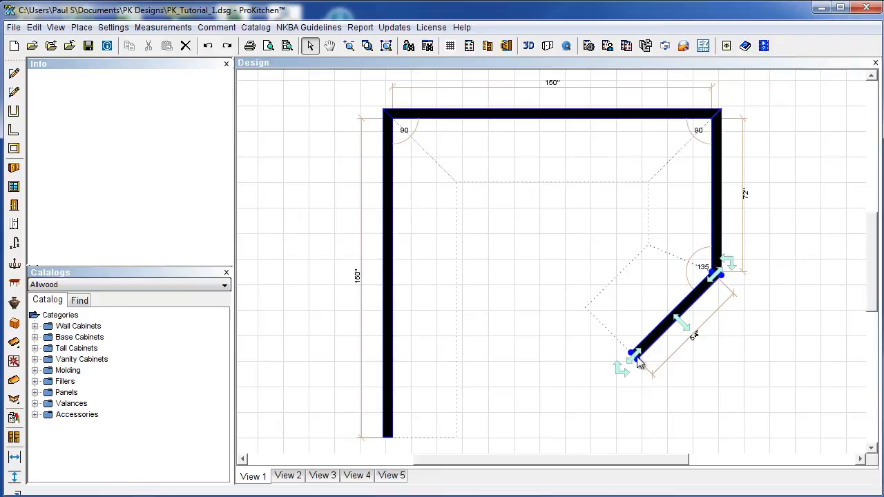
mouse_move(636, 354)
left_mouse_down()
mouse_move(691, 304)
mouse_move(661, 342)
mouse_move(555, 432)
mouse_move(631, 359)
left_mouse_up()
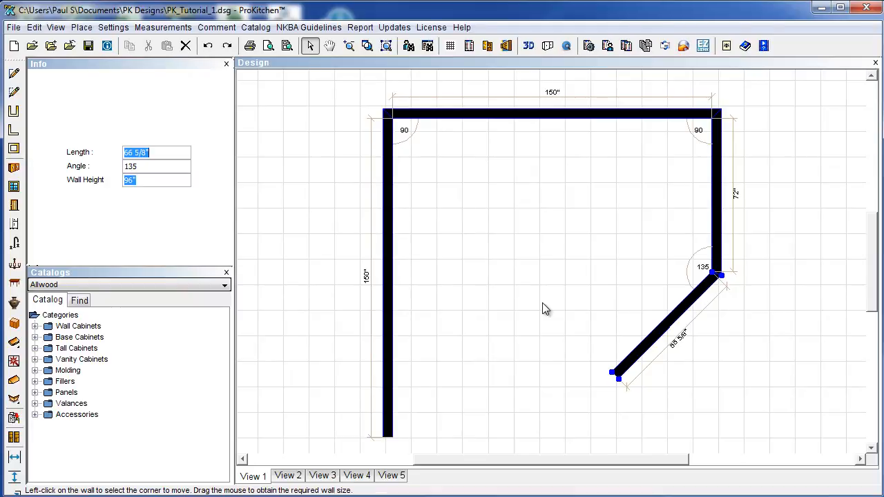
type("54")
key("Return")
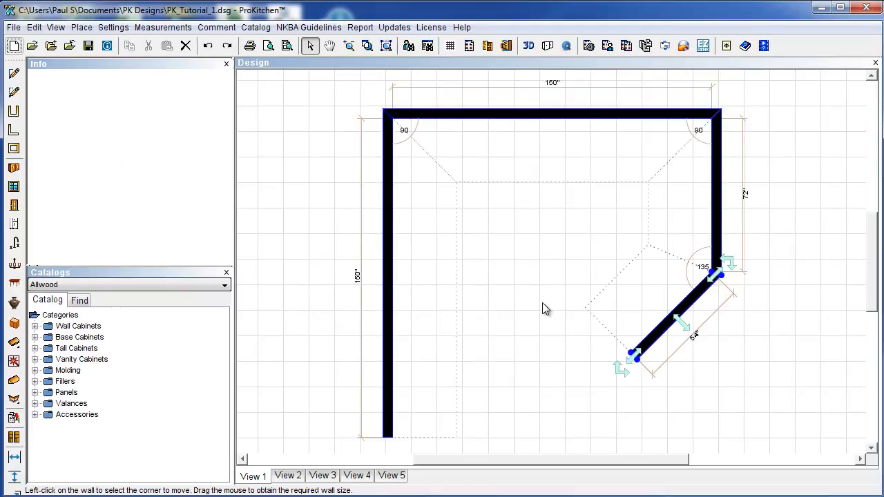
Reselect the diagonal wall and rotate it around its upper corner.
left_click(572, 317)
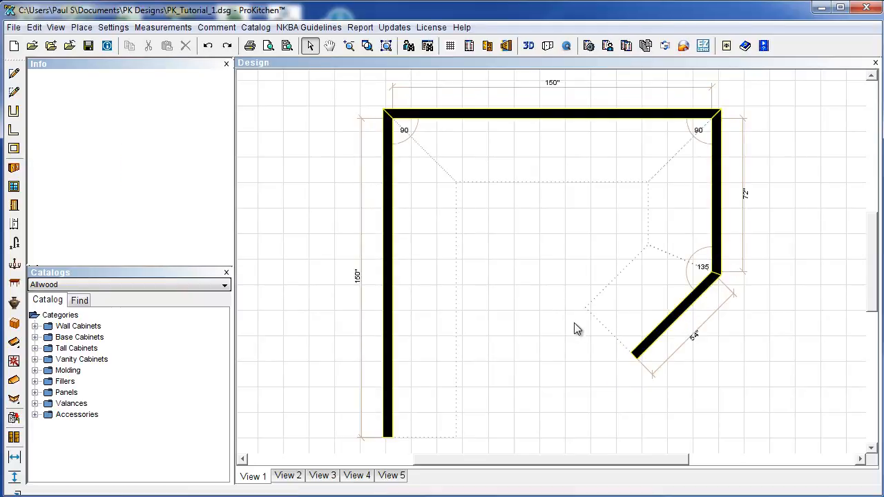
left_click(652, 344)
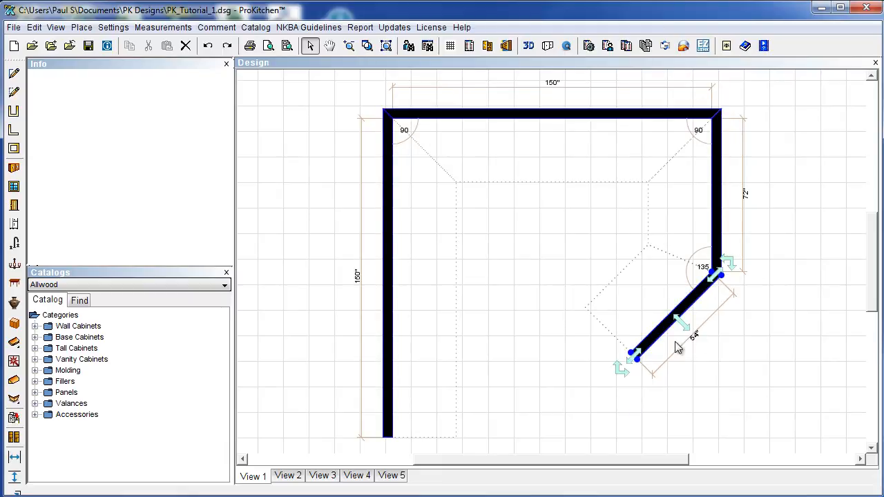
left_click_drag(618, 371, 624, 184)
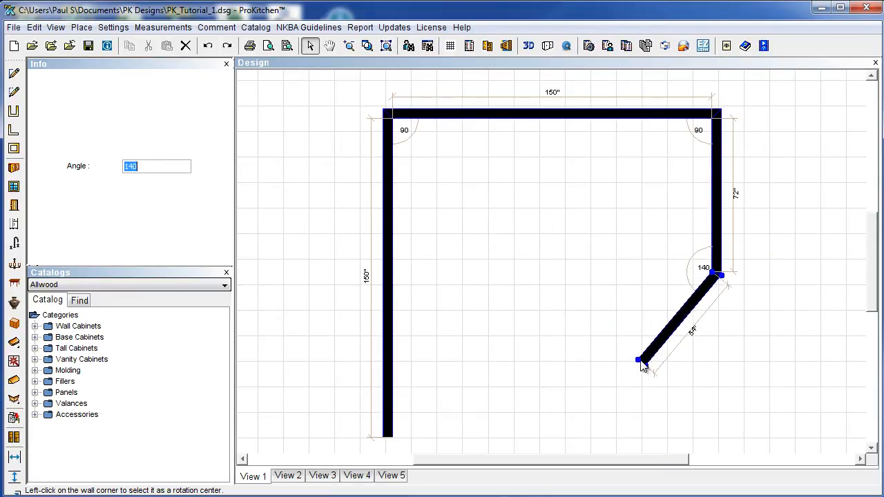
Restore the diagonal wall to 135° and set the right wall length to 72".
type("135")
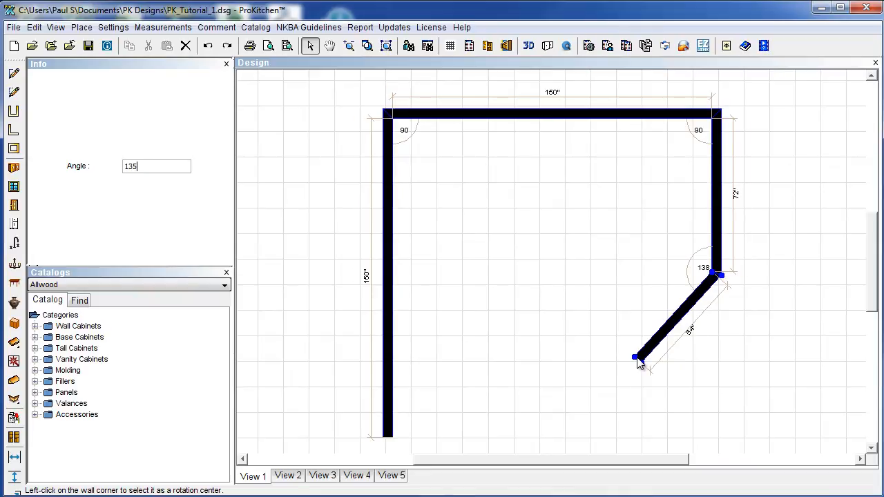
key("Return")
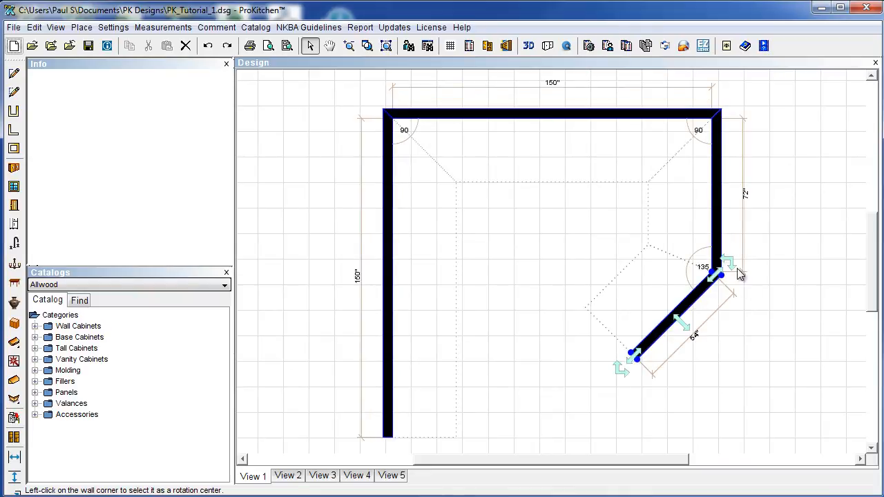
left_click(690, 328)
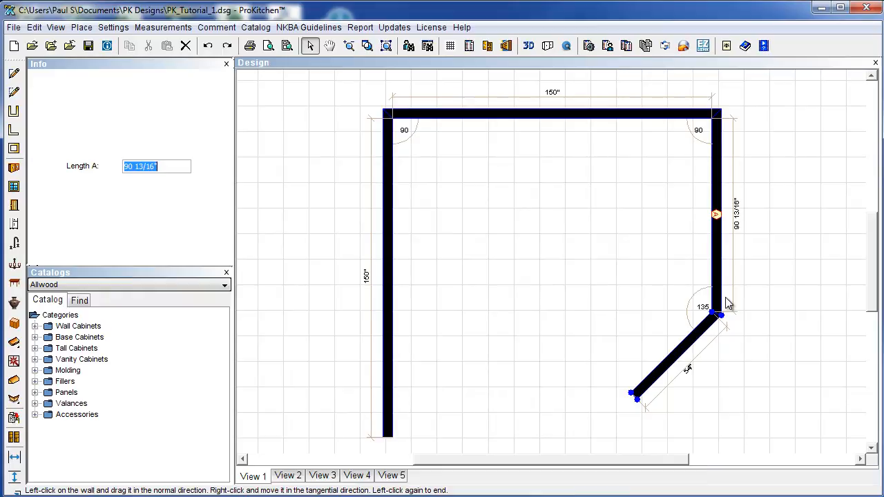
type("72")
key("Return")
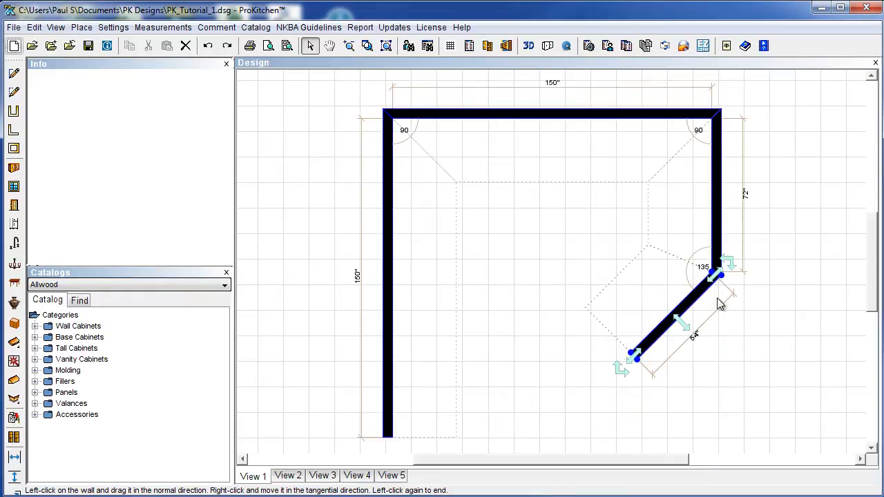
Rotate the selected walls, then undo the rotation of the room.
left_click(770, 293)
left_click(708, 282)
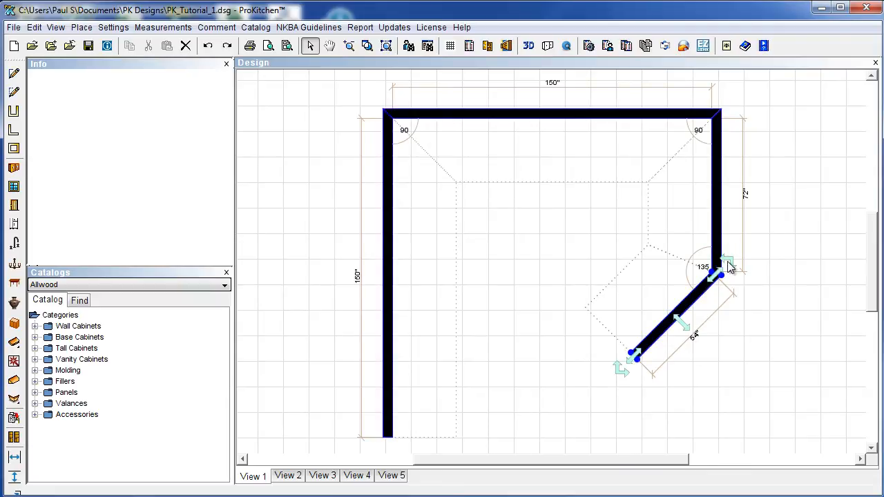
left_click(728, 263)
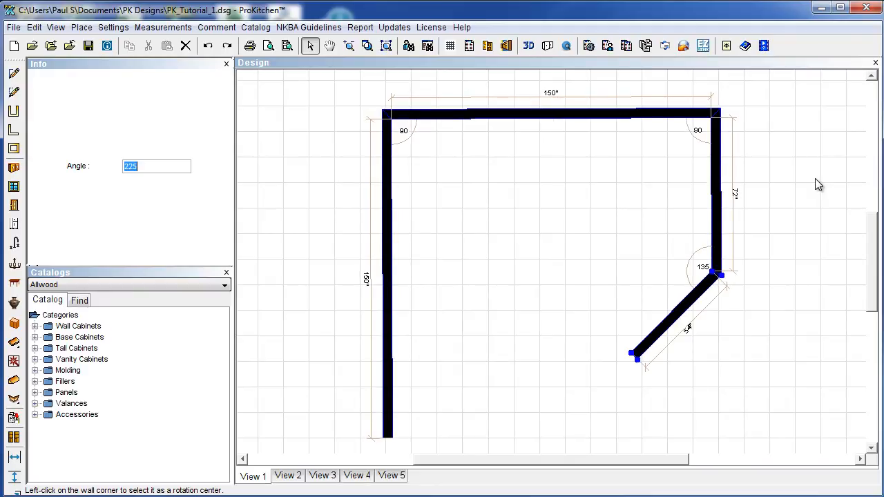
left_click(701, 198)
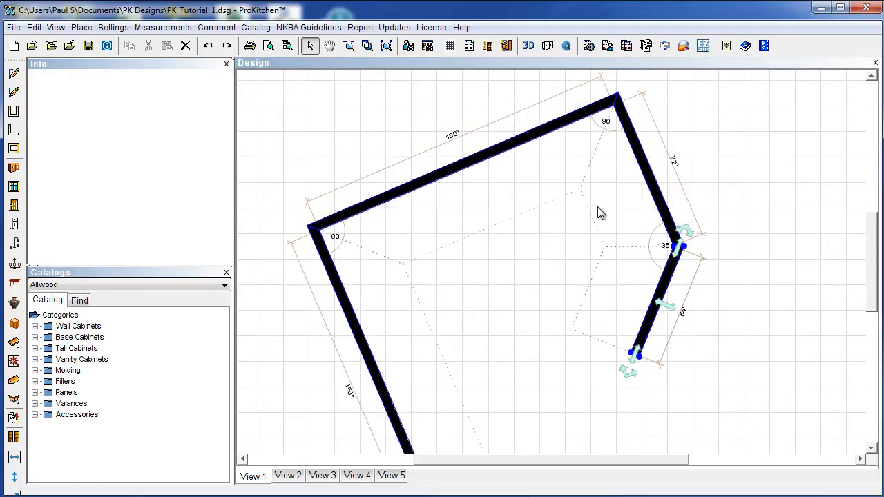
left_click(208, 45)
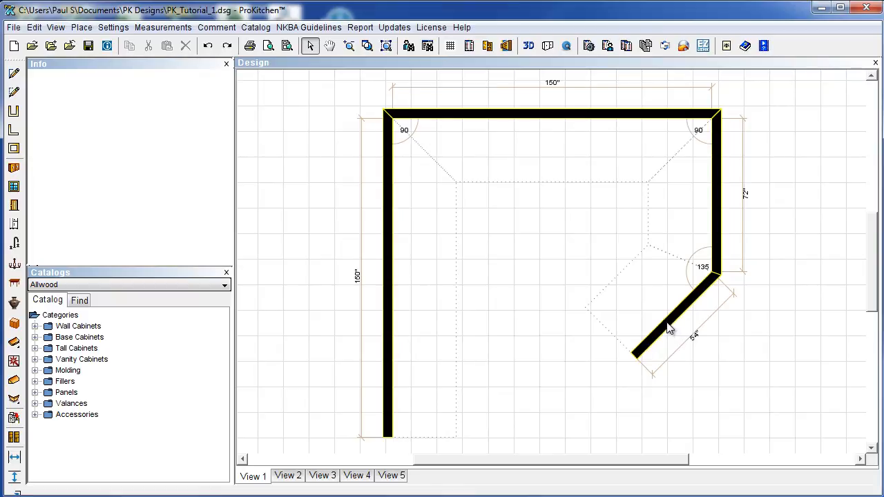
right_click(524, 115)
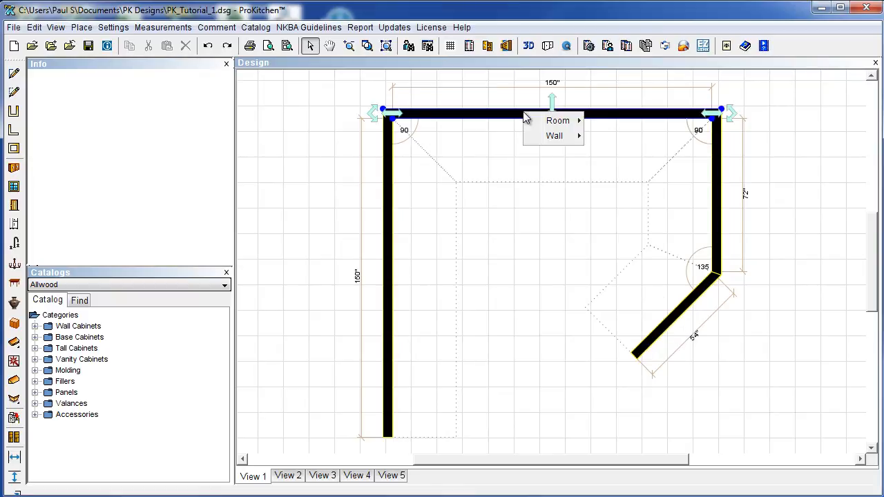
mouse_move(553, 138)
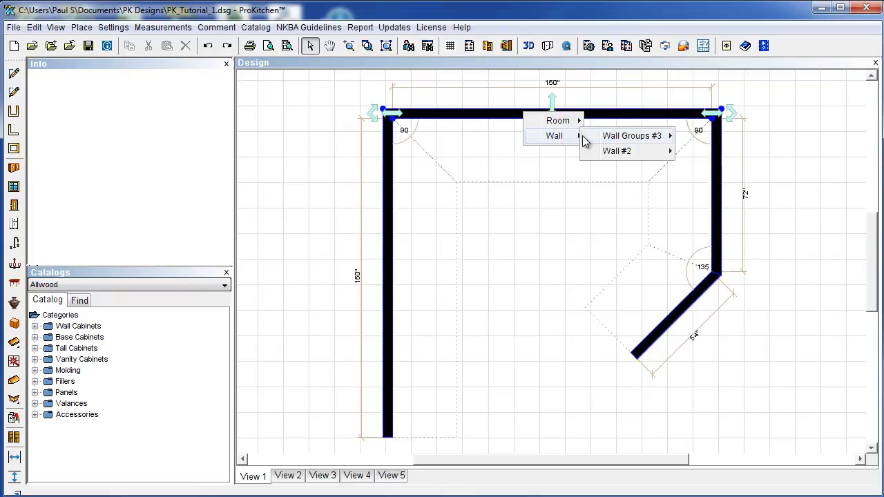
mouse_move(584, 137)
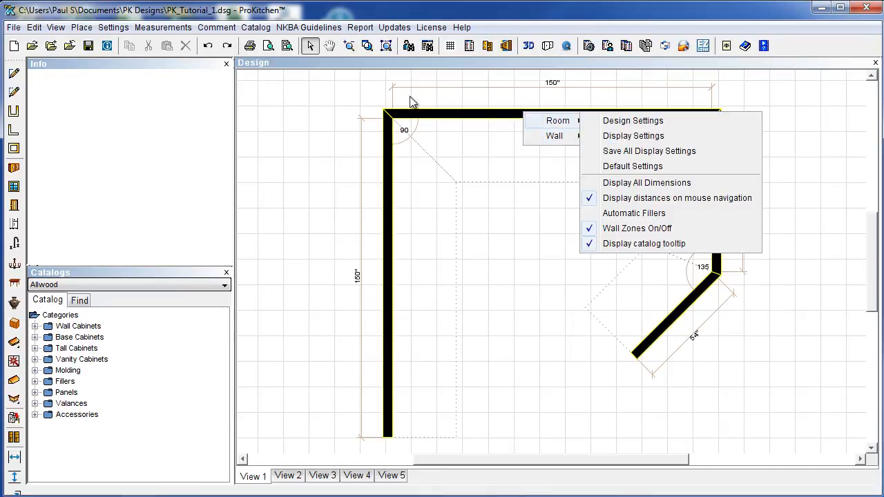
left_click(514, 273)
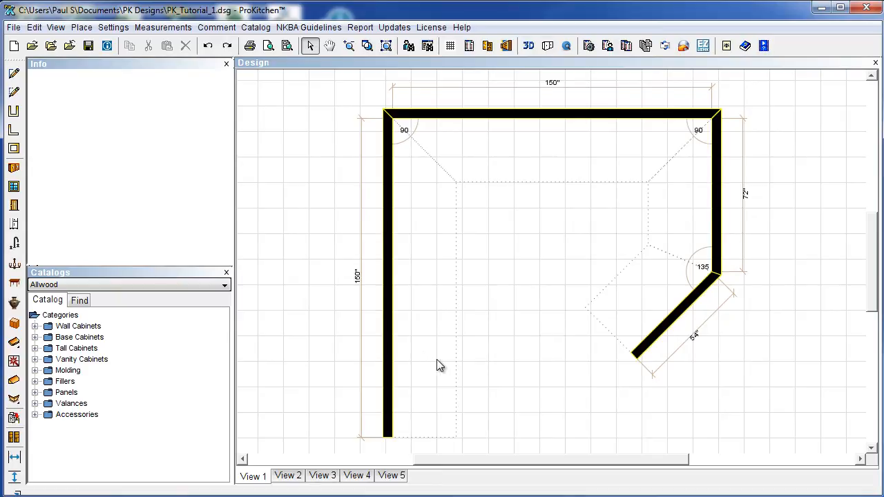
left_click(517, 121)
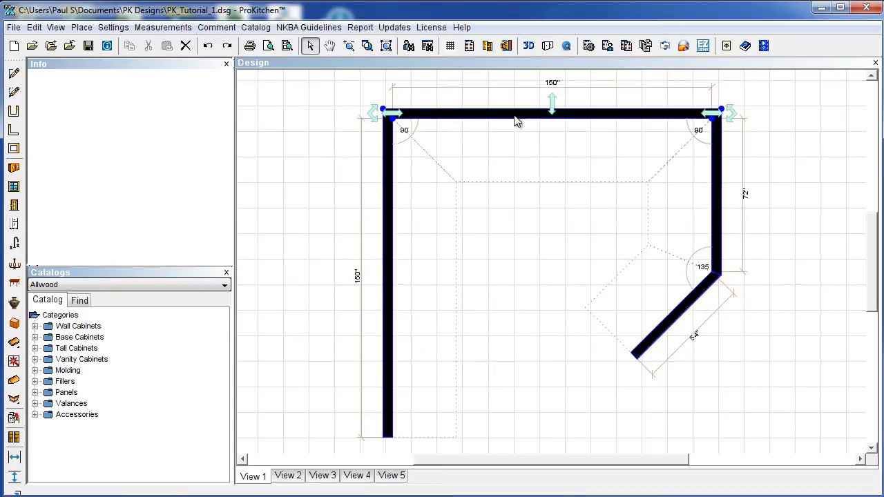
left_click(497, 299)
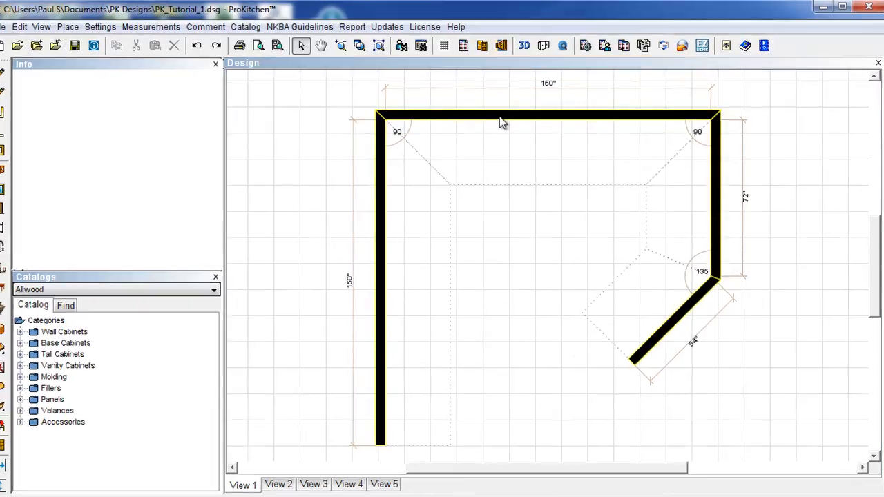
right_click(502, 122)
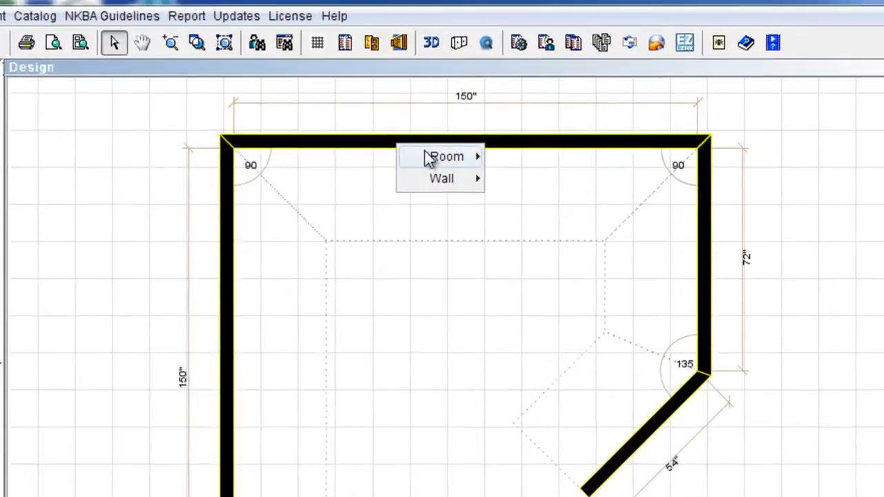
mouse_move(530, 142)
mouse_move(591, 139)
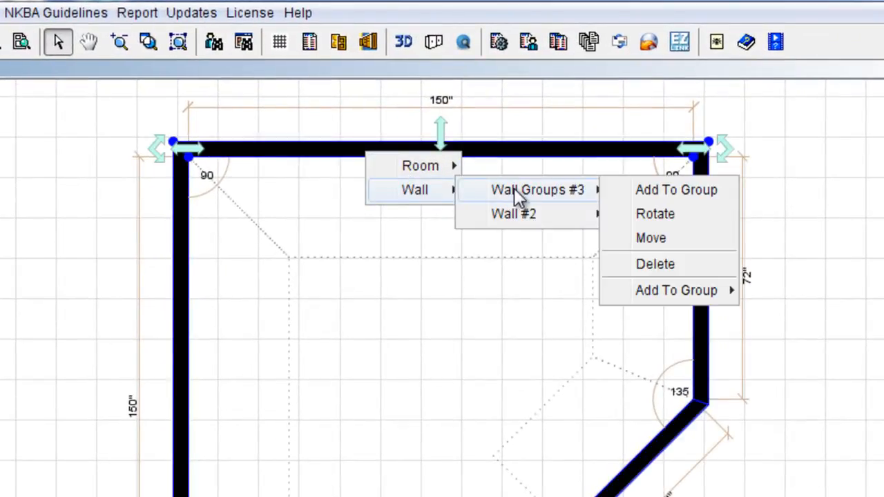
mouse_move(515, 220)
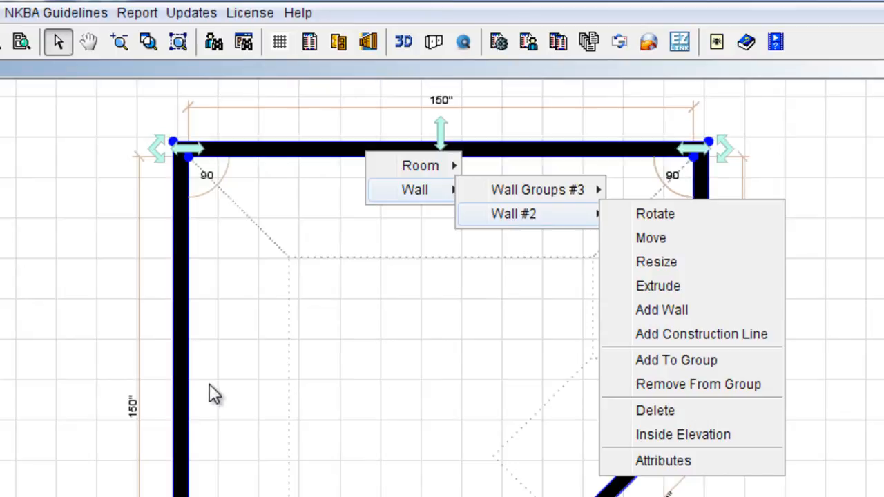
right_click(181, 400)
mouse_move(230, 436)
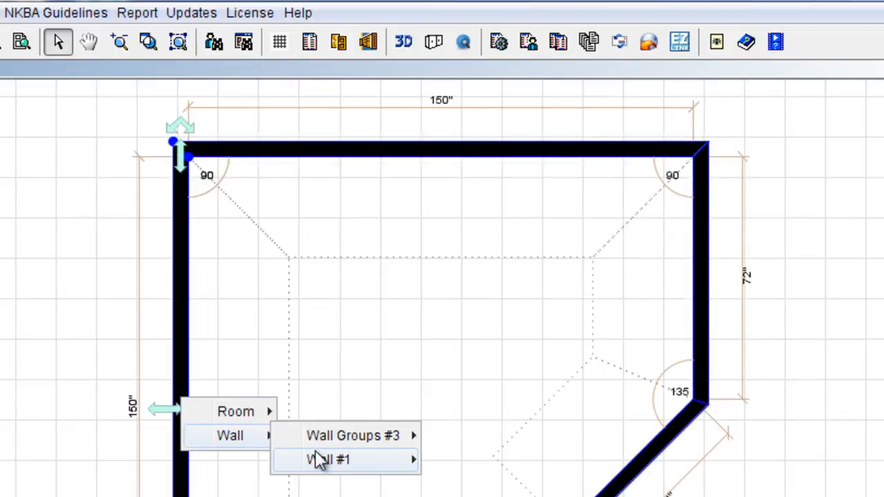
mouse_move(322, 461)
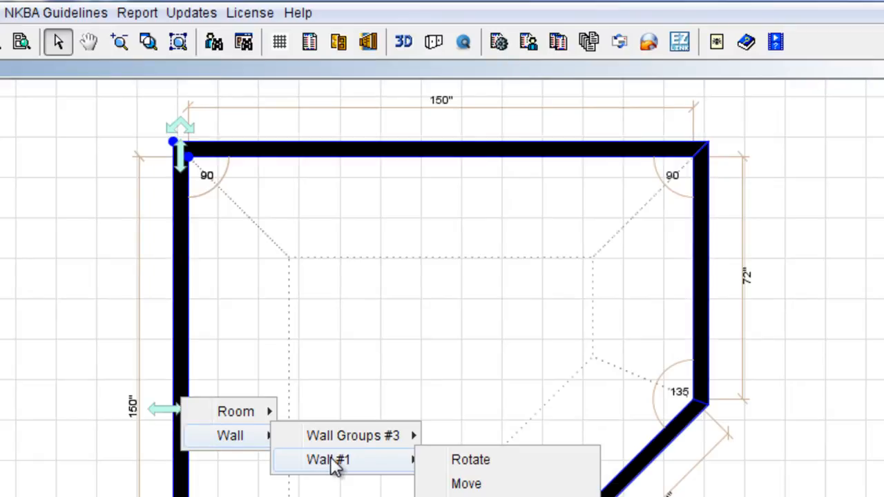
left_click(416, 158)
right_click(416, 158)
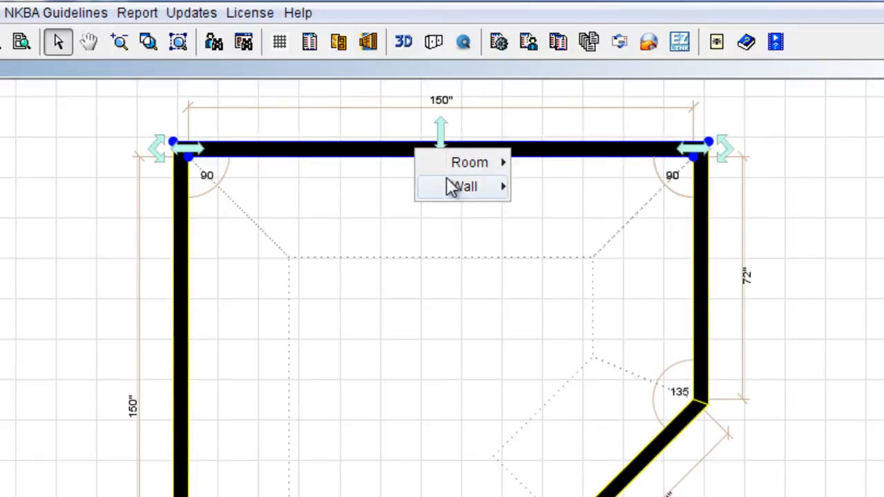
mouse_move(451, 187)
mouse_move(561, 215)
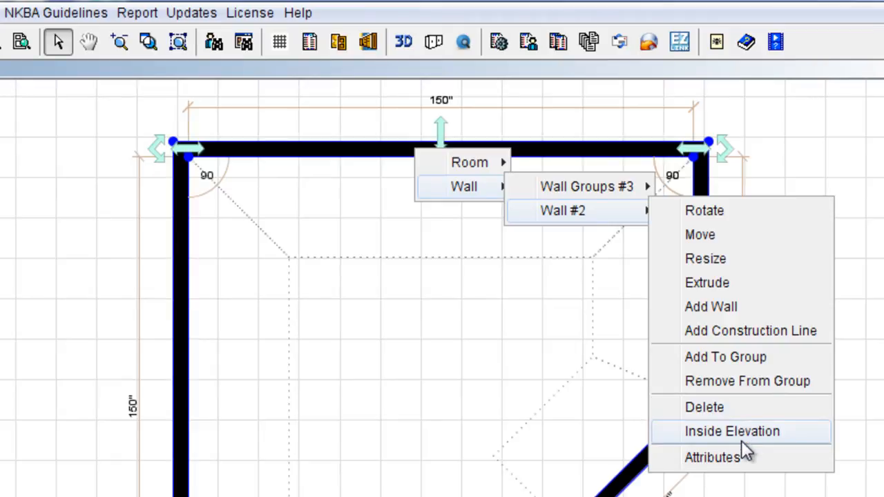
In the top wall's attributes, keep it a regular inside-zone wall and set material to Wood Stud.
left_click(741, 463)
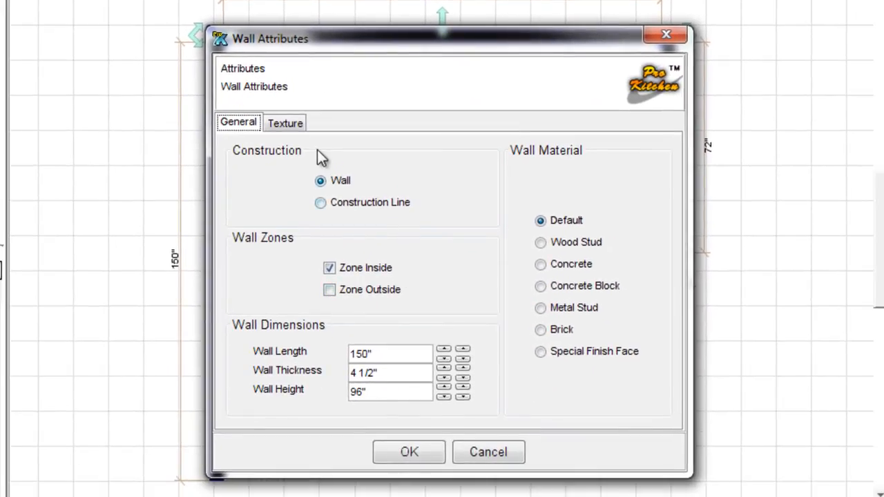
left_click(321, 208)
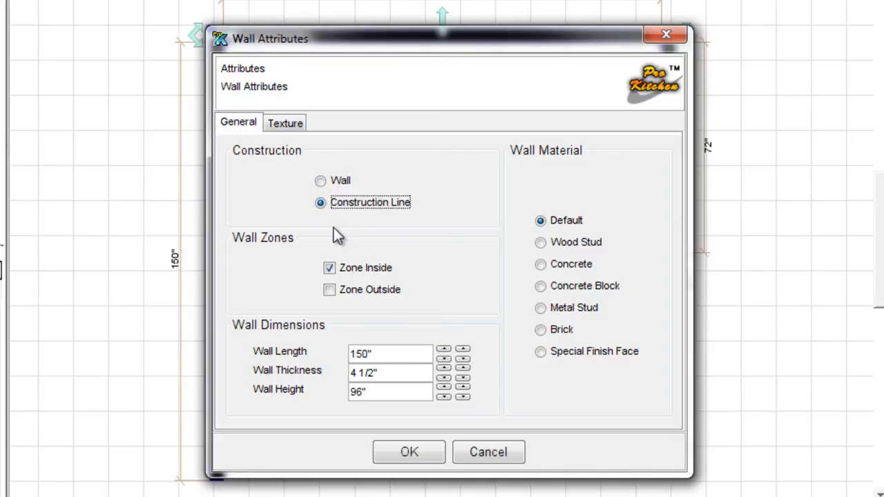
left_click(321, 182)
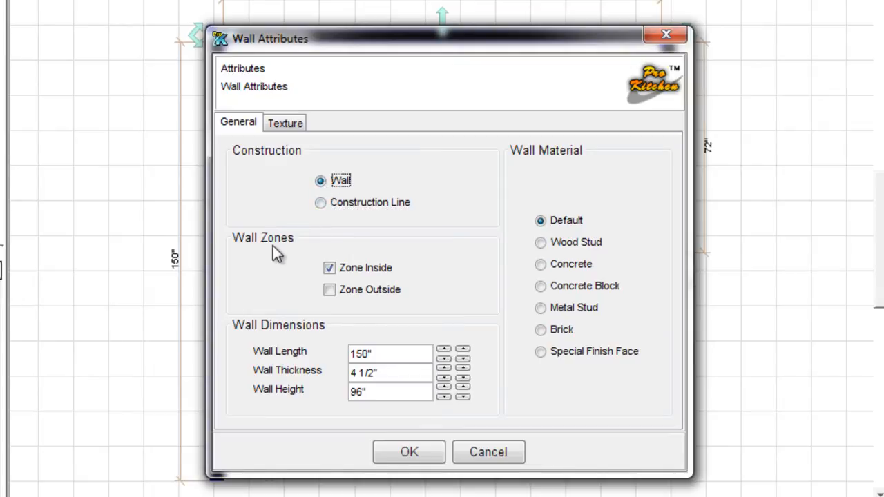
left_click(334, 292)
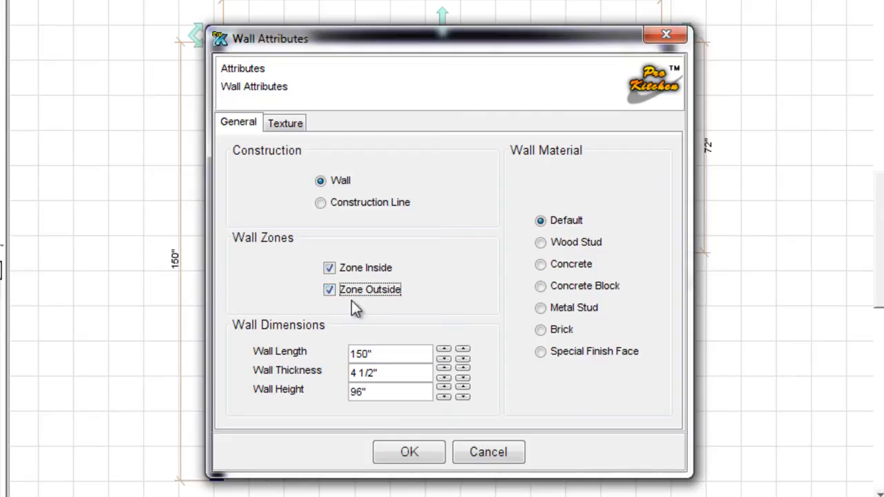
left_click(330, 269)
left_click(331, 290)
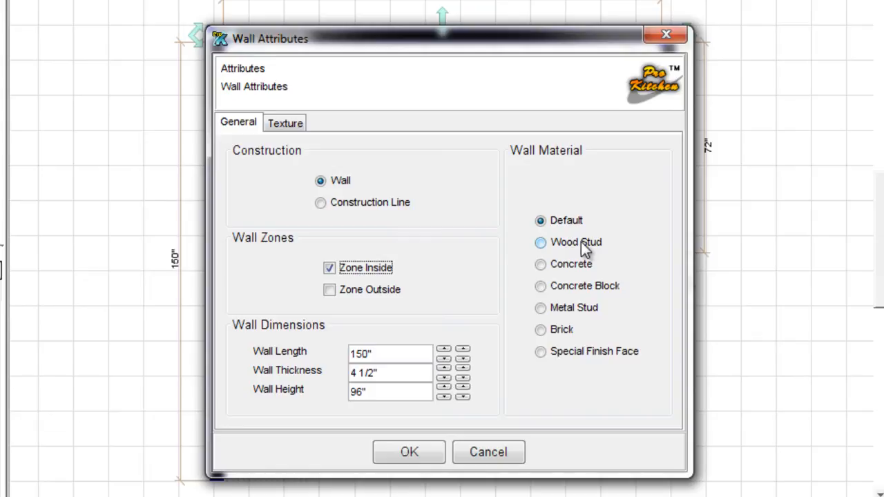
left_click(544, 244)
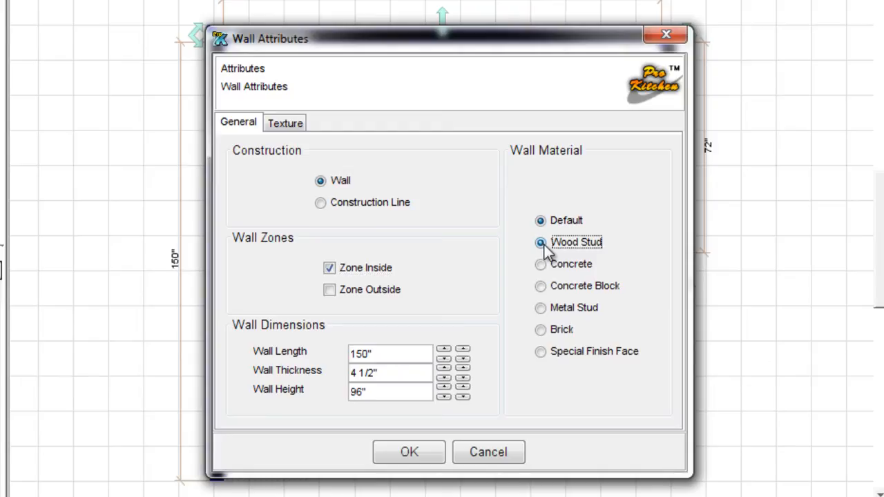
left_click(409, 454)
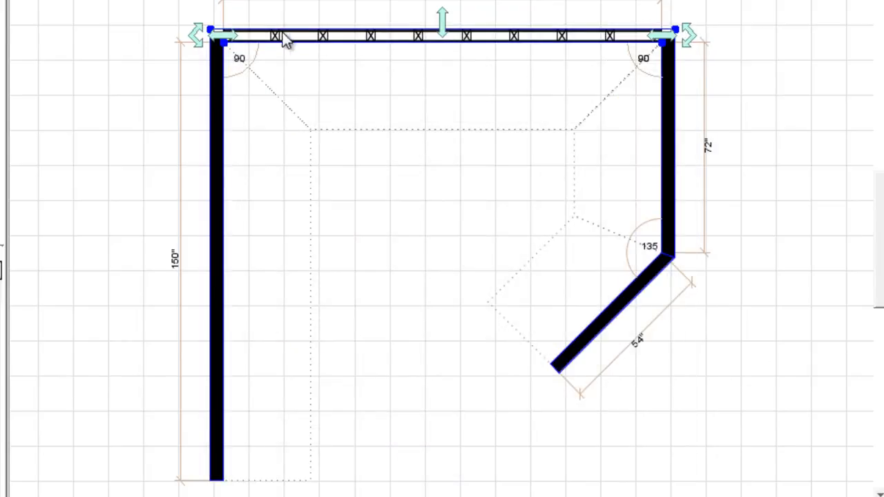
Try concrete, block, metal stud, brick and special materials on the top wall, then restore Default.
right_click(434, 34)
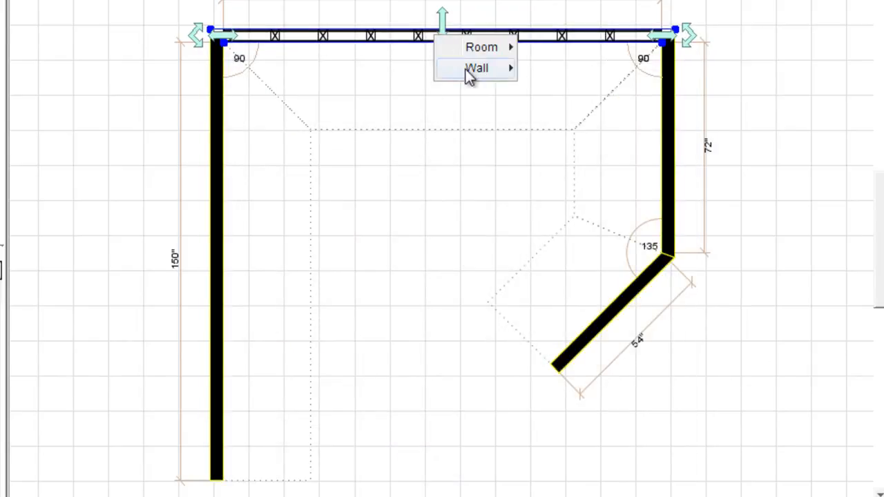
mouse_move(472, 70)
mouse_move(574, 97)
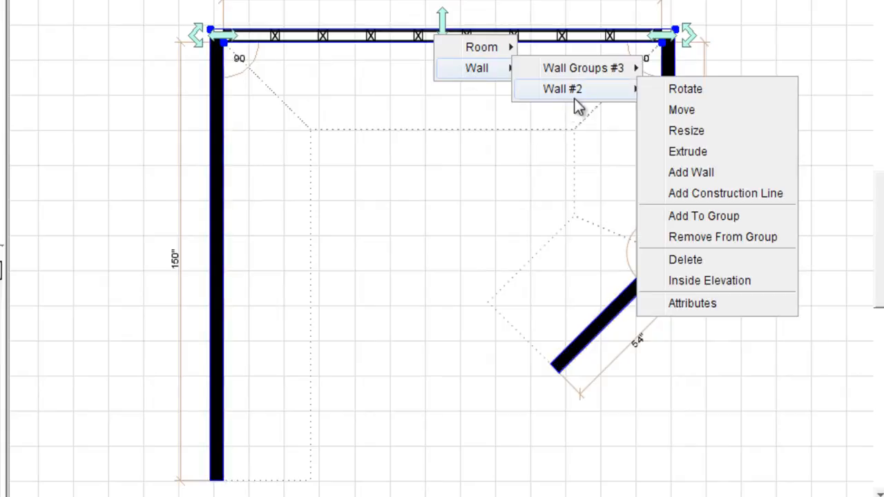
left_click(692, 304)
left_click(543, 264)
left_click(542, 285)
left_click(542, 308)
left_click(542, 330)
left_click(542, 352)
left_click(546, 223)
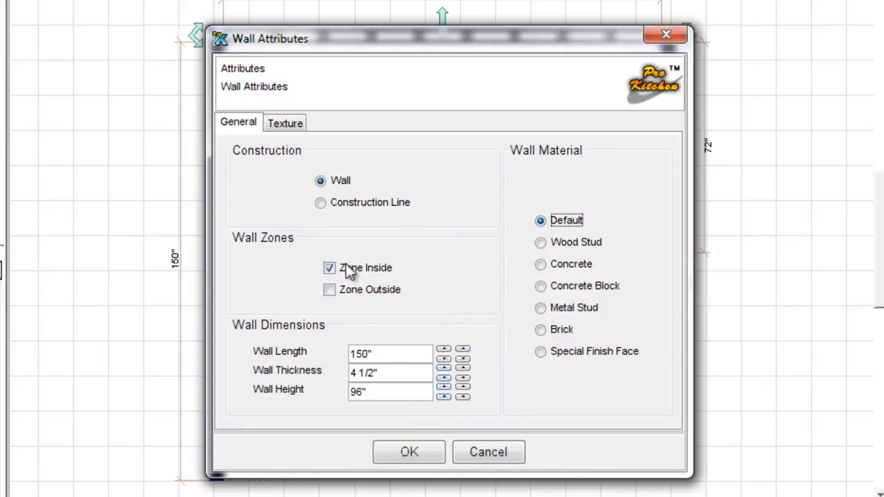
Apply the 7055-025 sunflower wallpaper texture, then revert to the Default texture and confirm.
left_click(285, 125)
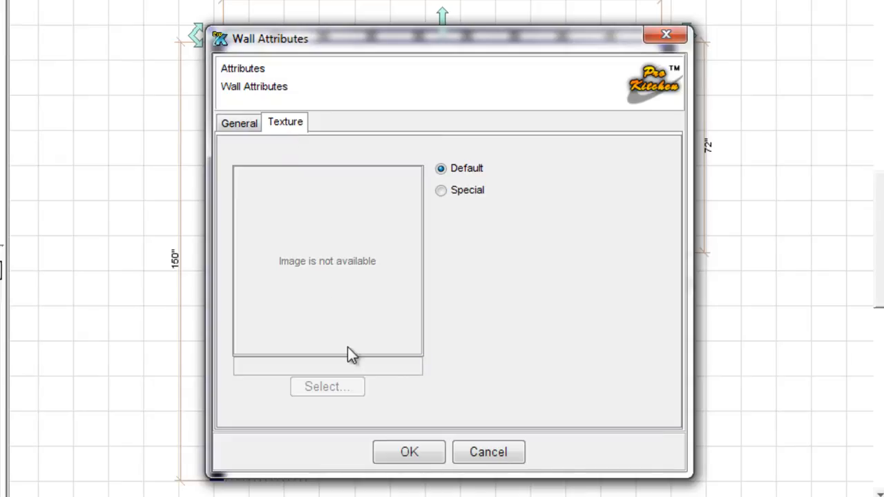
left_click(453, 190)
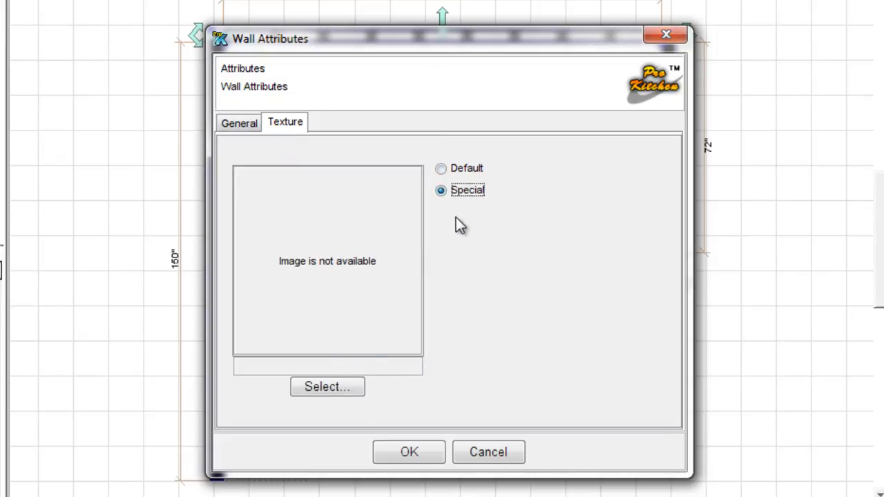
left_click(457, 169)
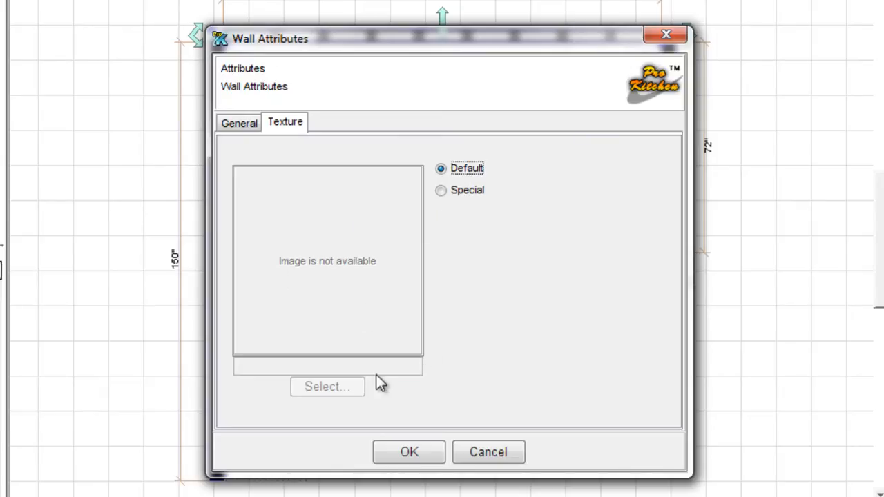
left_click(440, 191)
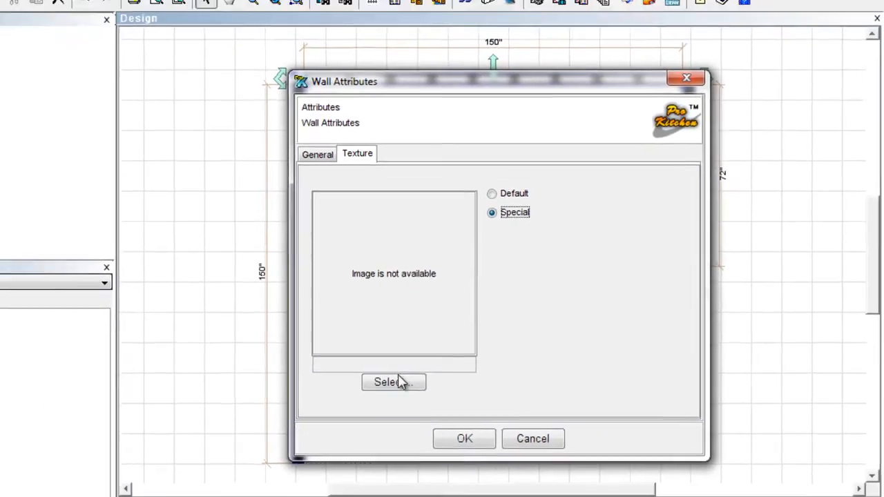
left_click(335, 388)
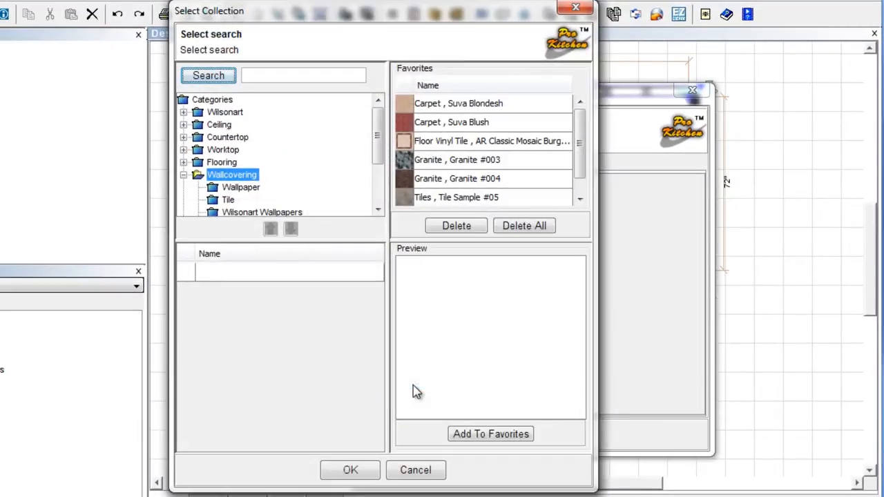
left_click(235, 187)
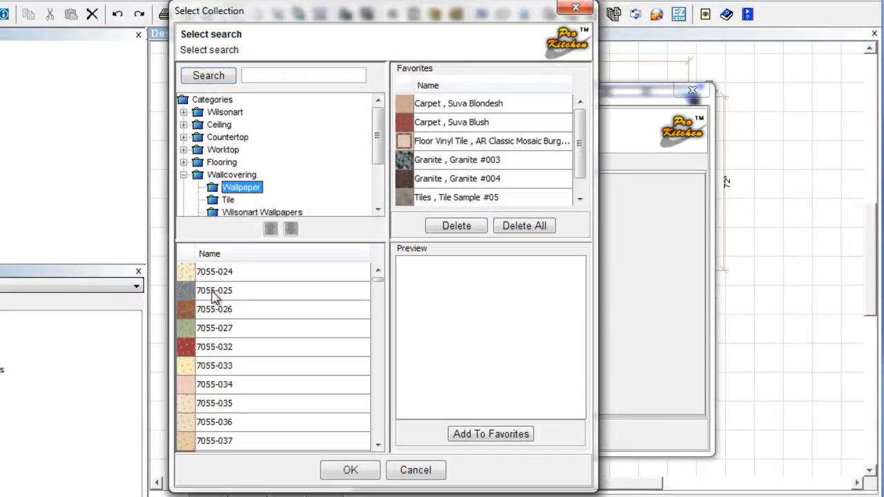
left_click(208, 291)
left_click_drag(378, 138, 377, 116)
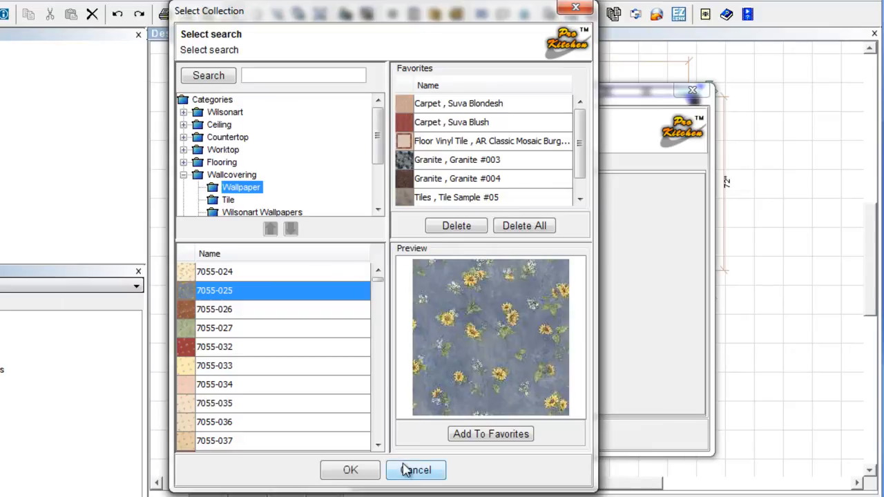
left_click(351, 471)
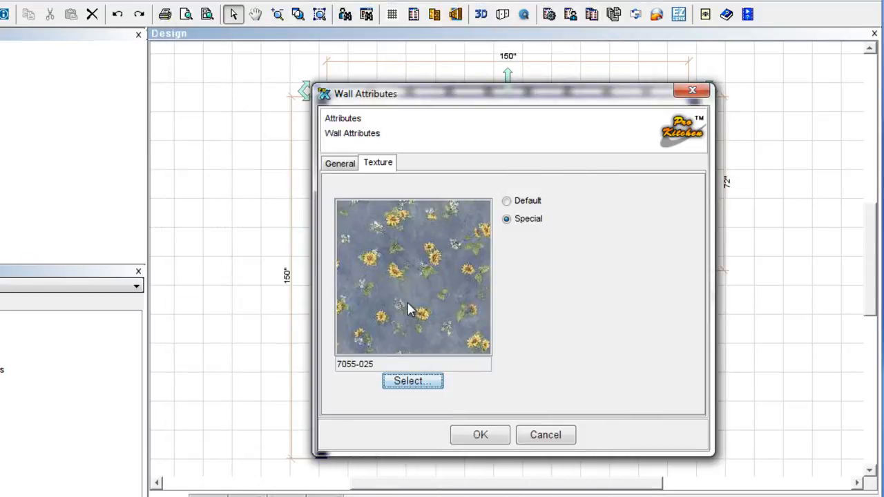
left_click(506, 202)
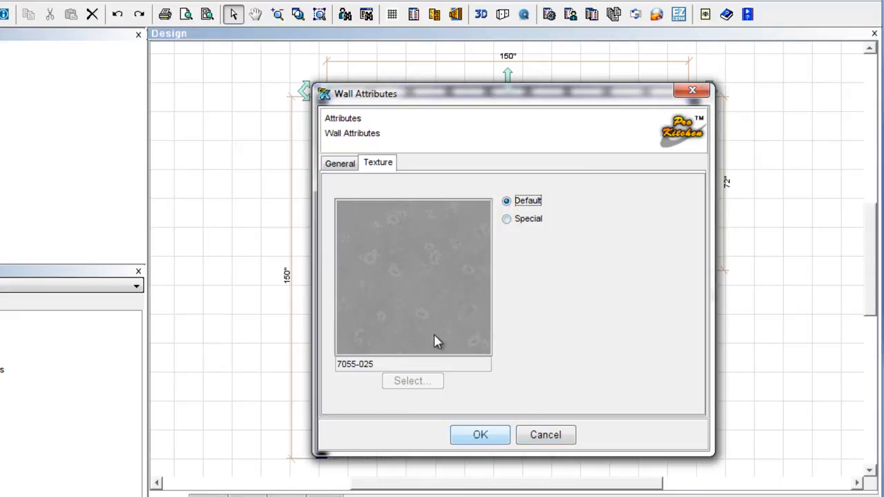
left_click(499, 437)
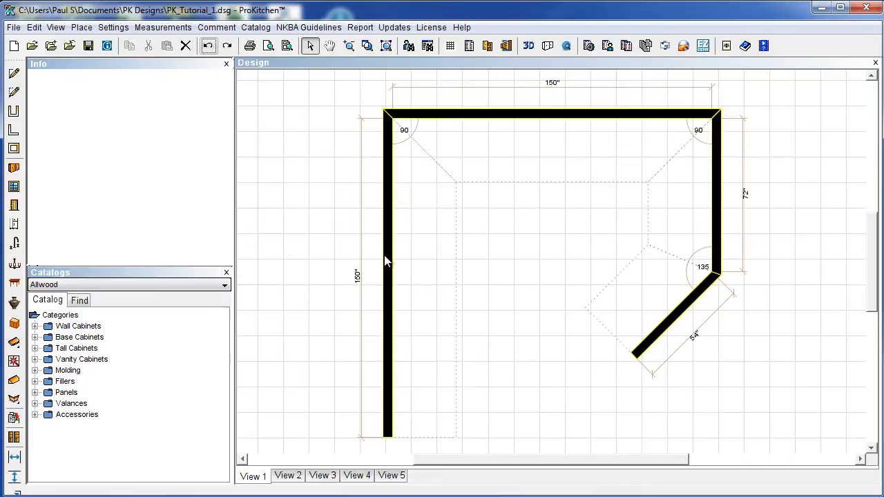
right_click(389, 257)
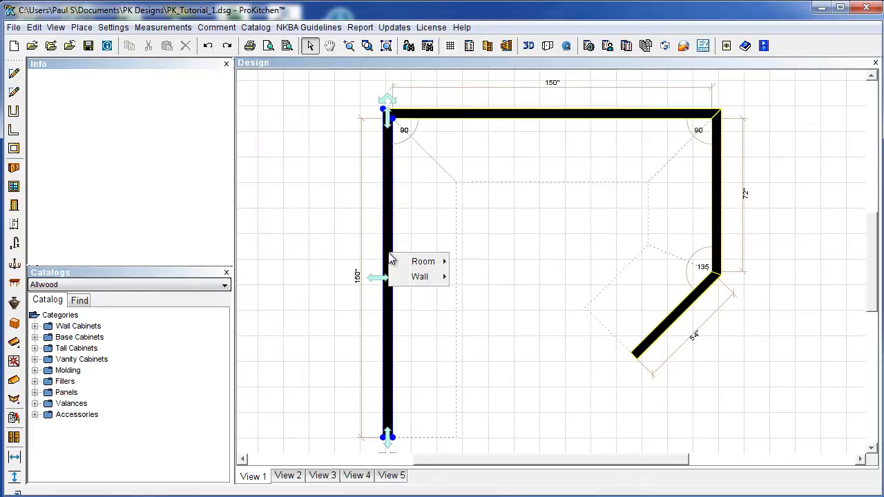
mouse_move(417, 277)
mouse_move(474, 278)
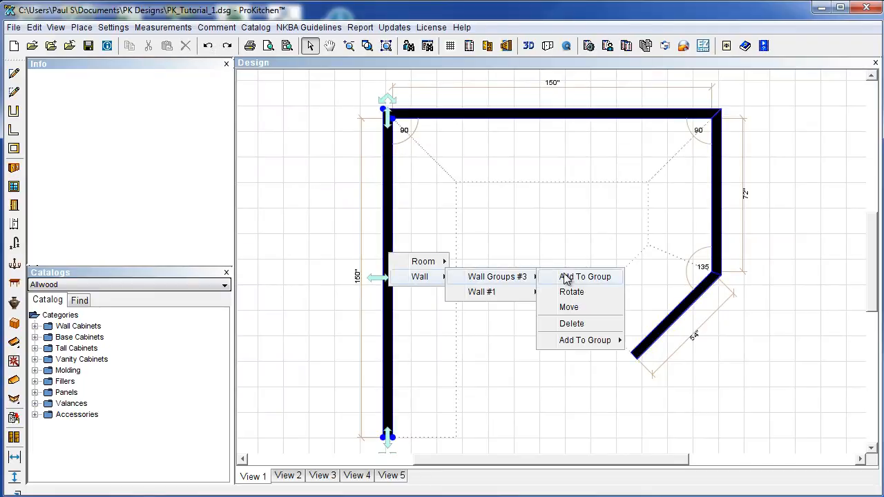
mouse_move(523, 294)
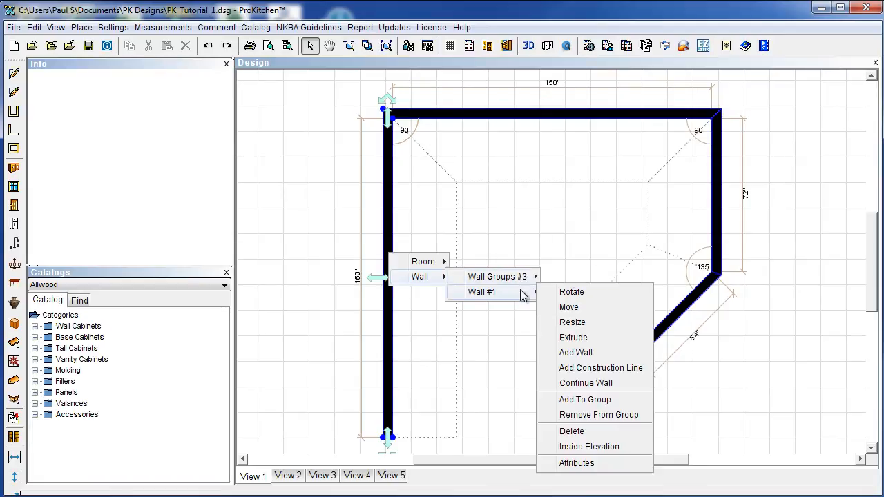
left_click(579, 341)
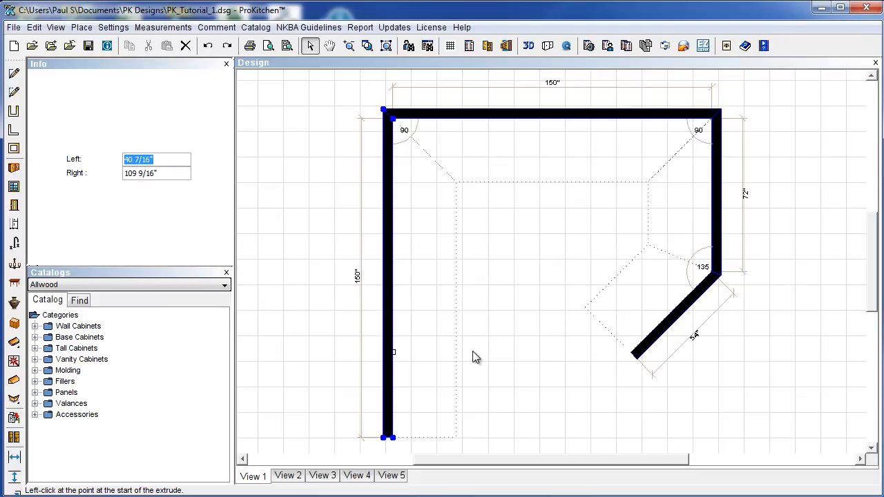
type("42")
key("Return")
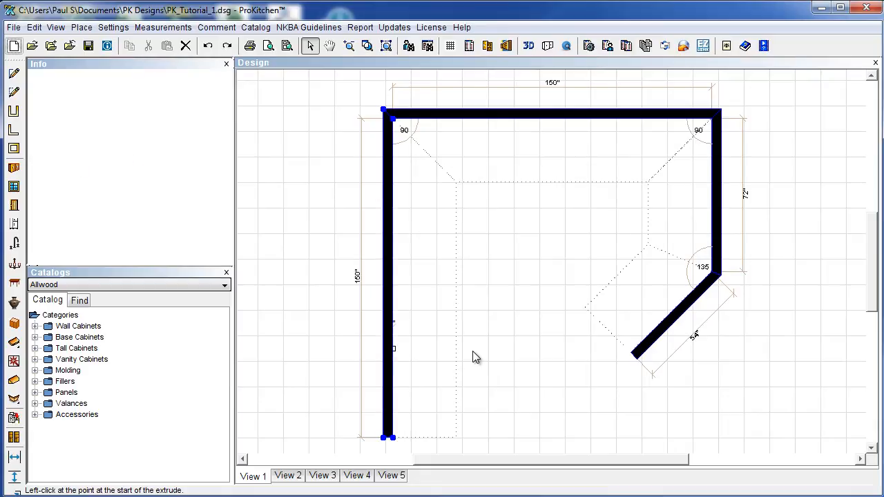
left_click(473, 350)
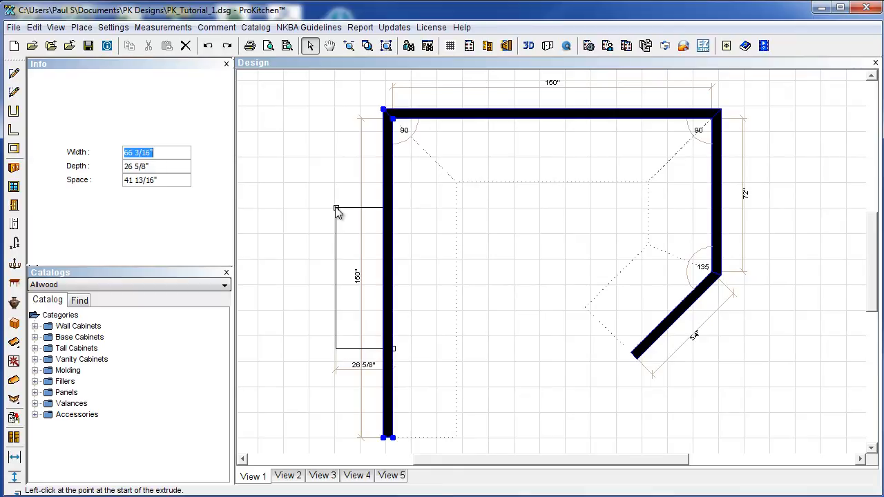
type("72")
key("Tab")
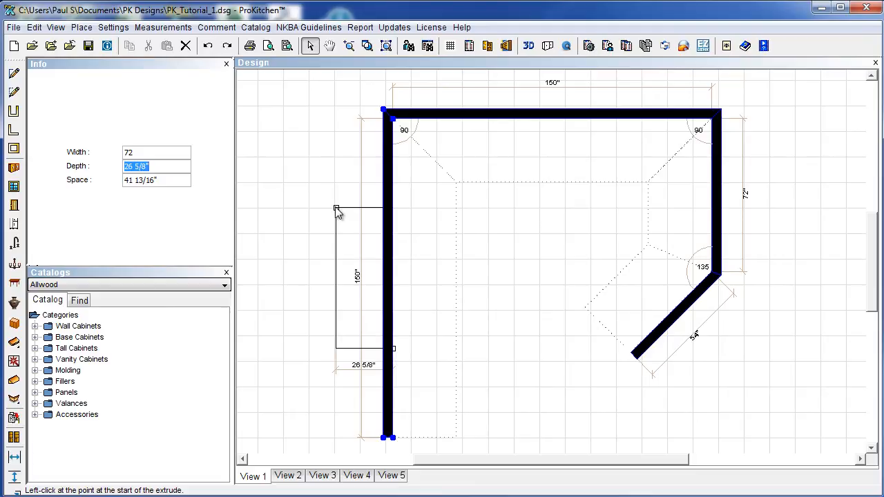
type("15")
key("Return")
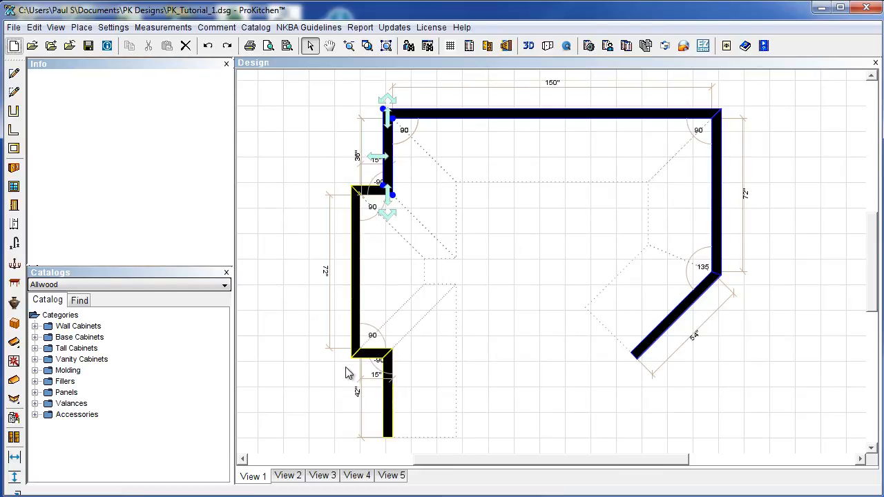
left_click(531, 353)
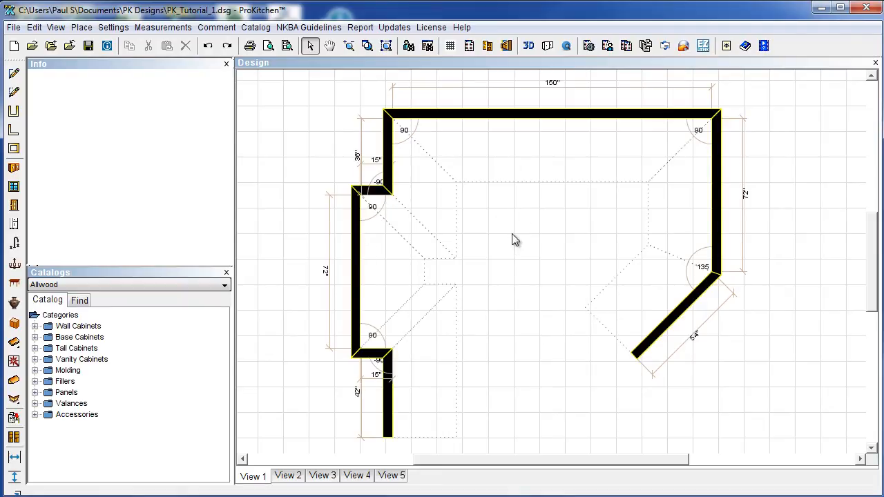
left_click(208, 46)
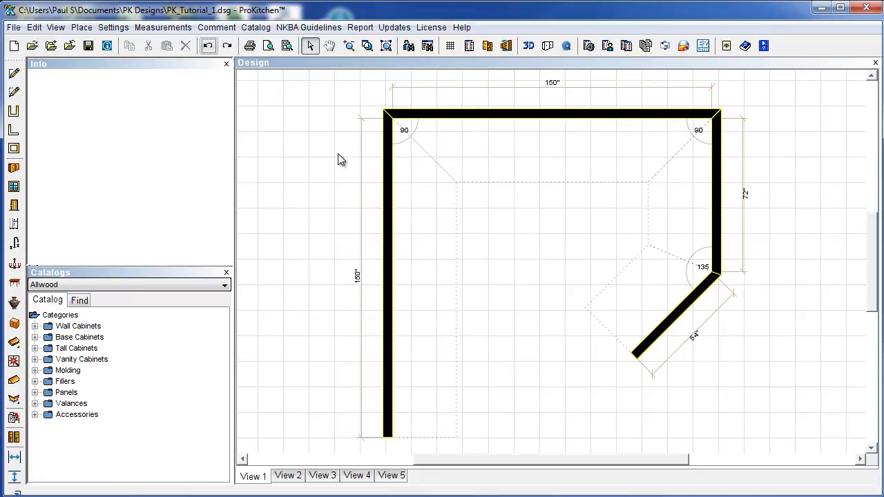
Add a 52 1/2" short wall off the left wall, then delete it.
right_click(390, 195)
mouse_move(420, 213)
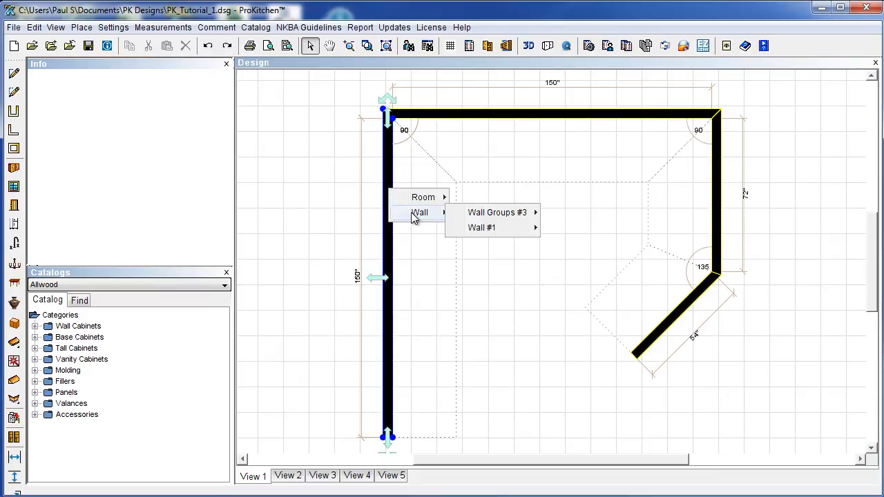
mouse_move(474, 231)
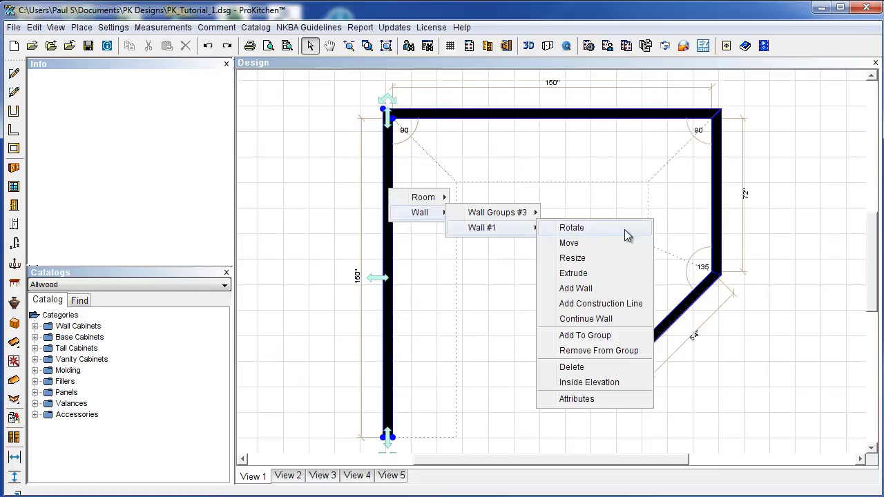
left_click(603, 290)
left_click(574, 261)
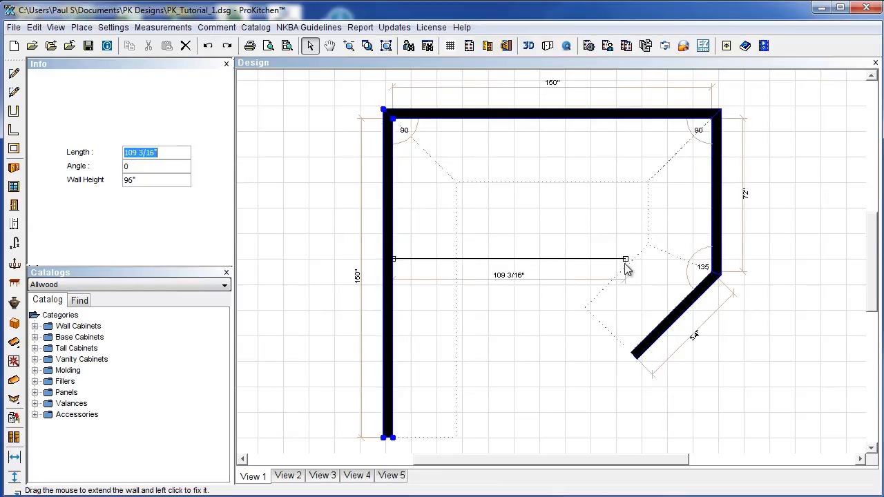
left_click(504, 257)
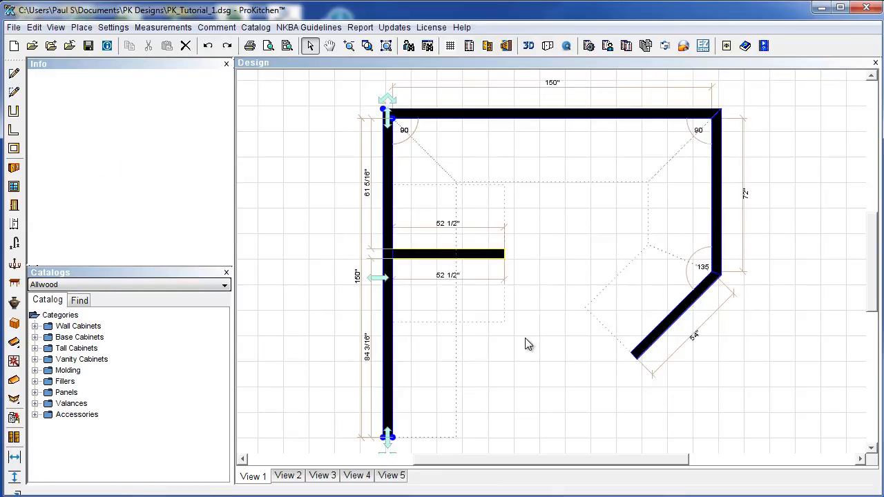
left_click(471, 256)
key("Delete")
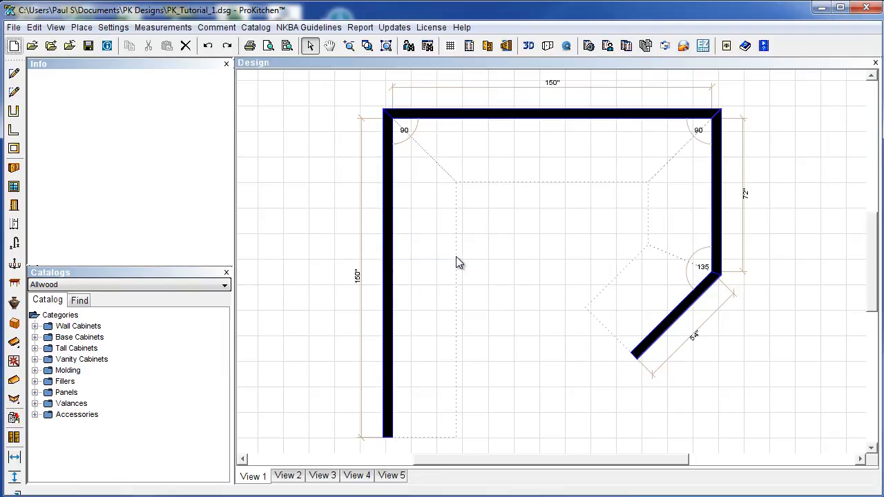
Continue the wall run from the left 150" wall via Wall #1 > Continue Wall.
right_click(390, 245)
mouse_move(430, 263)
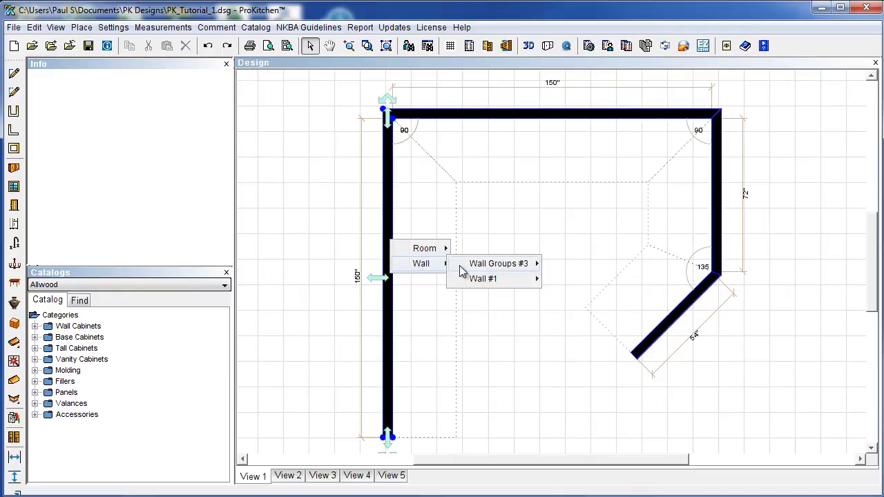
mouse_move(492, 281)
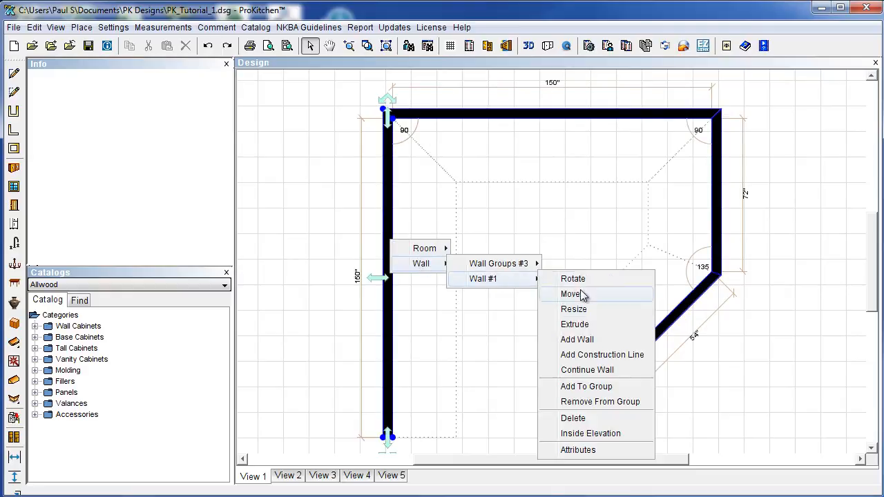
left_click(587, 371)
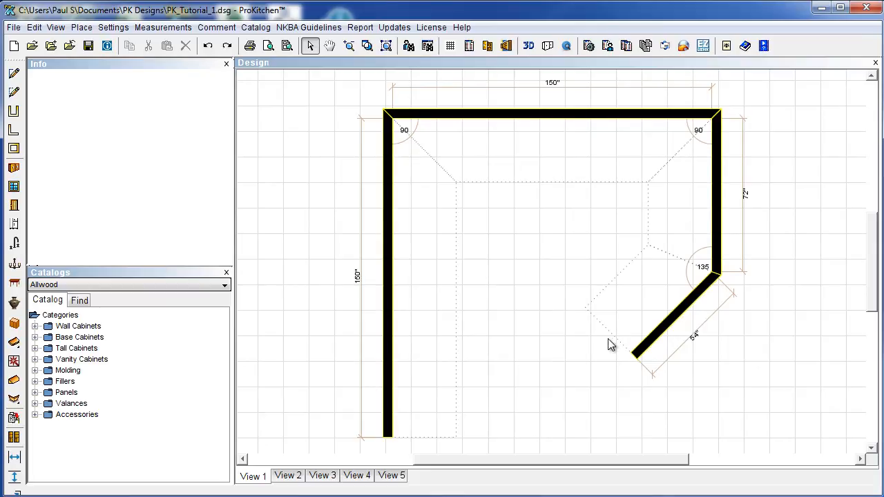
right_click(652, 340)
mouse_move(681, 362)
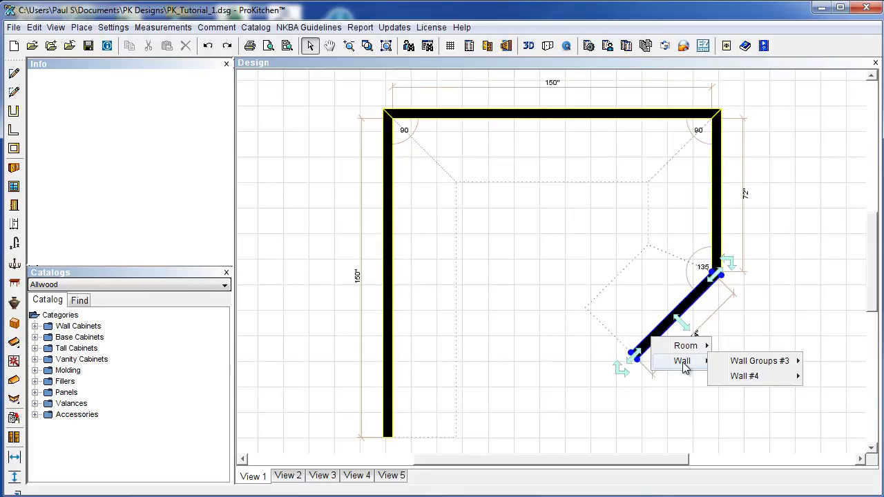
mouse_move(743, 384)
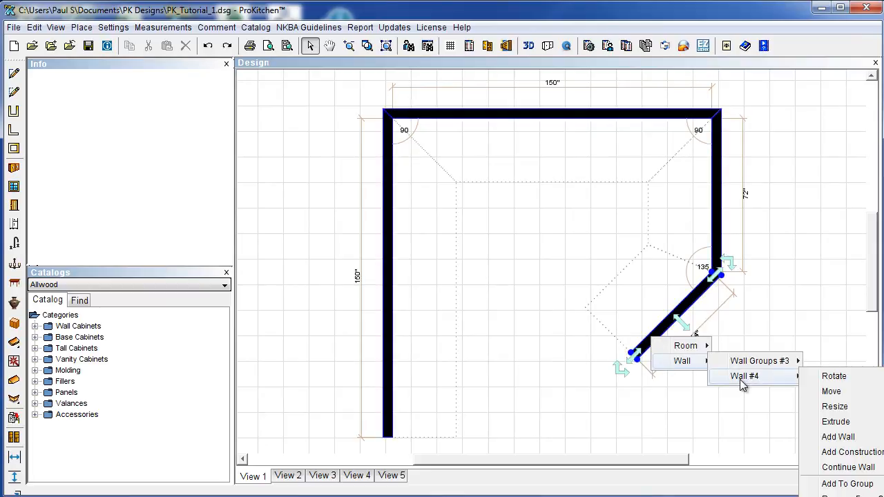
left_click(851, 467)
left_click(587, 304)
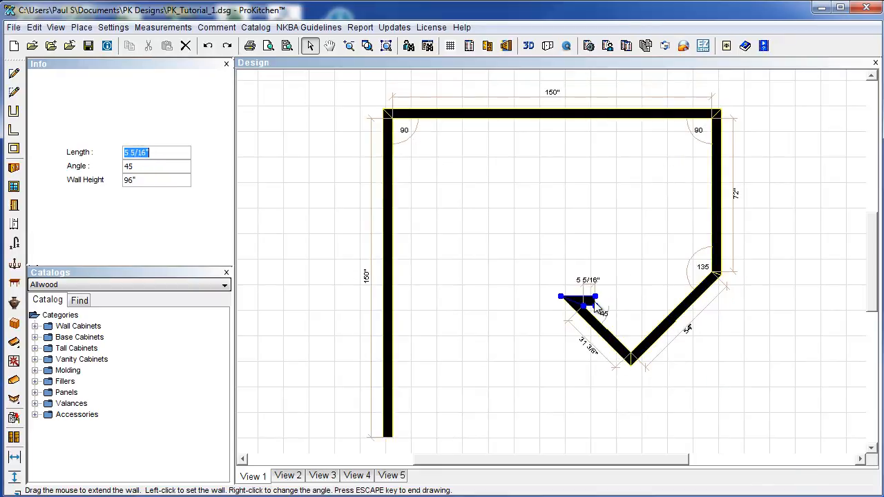
key("Escape")
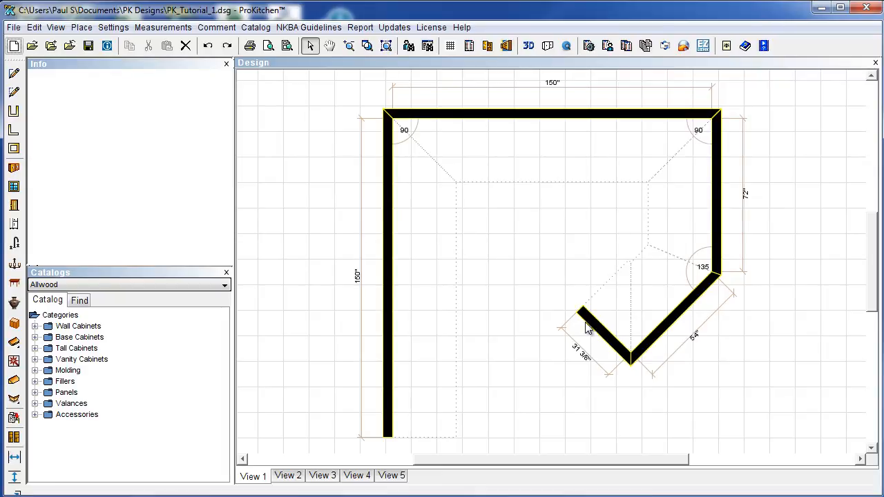
left_click(586, 326)
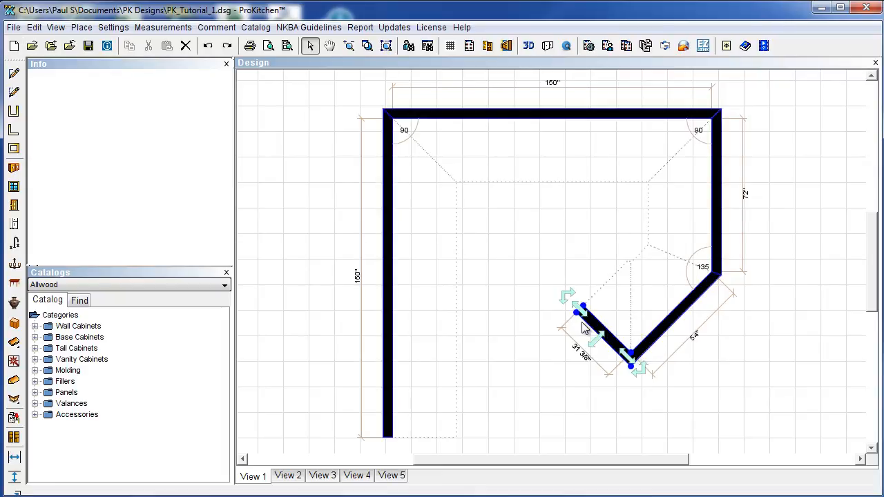
key("Delete")
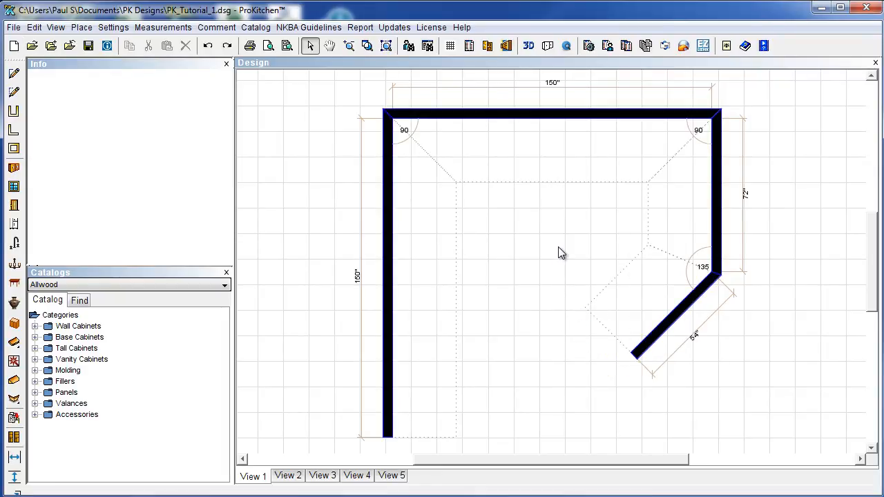
right_click(391, 205)
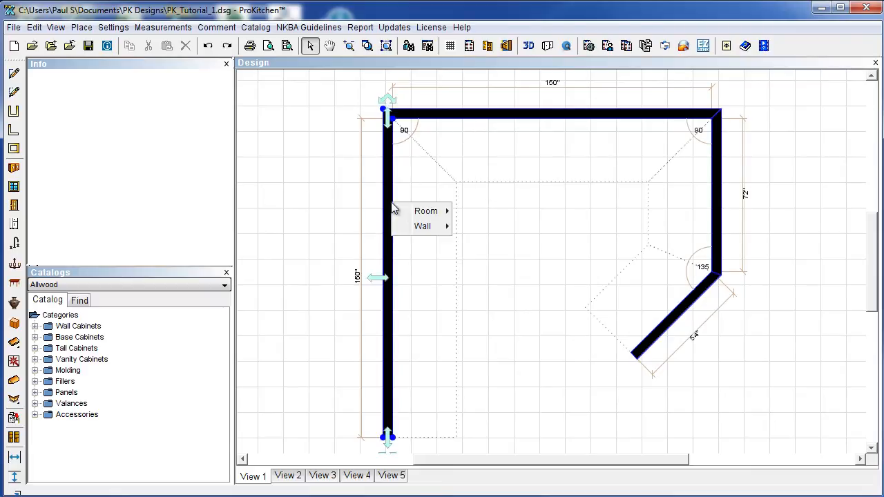
mouse_move(484, 241)
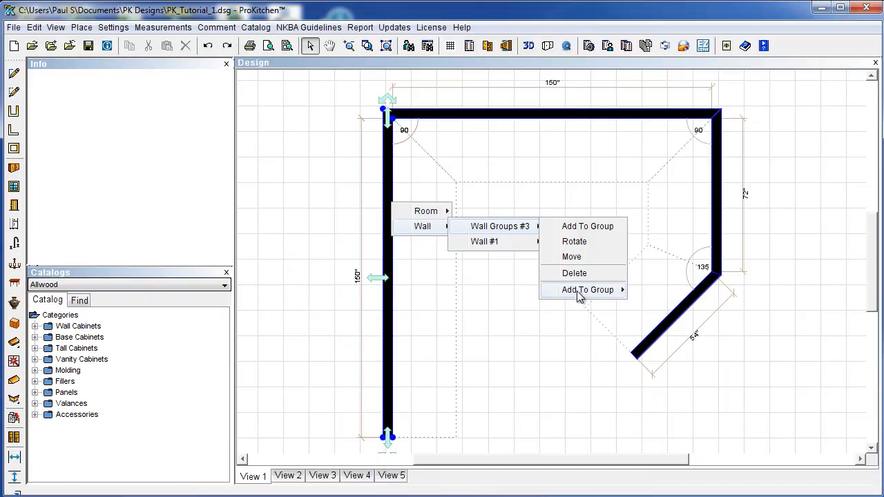
left_click(548, 352)
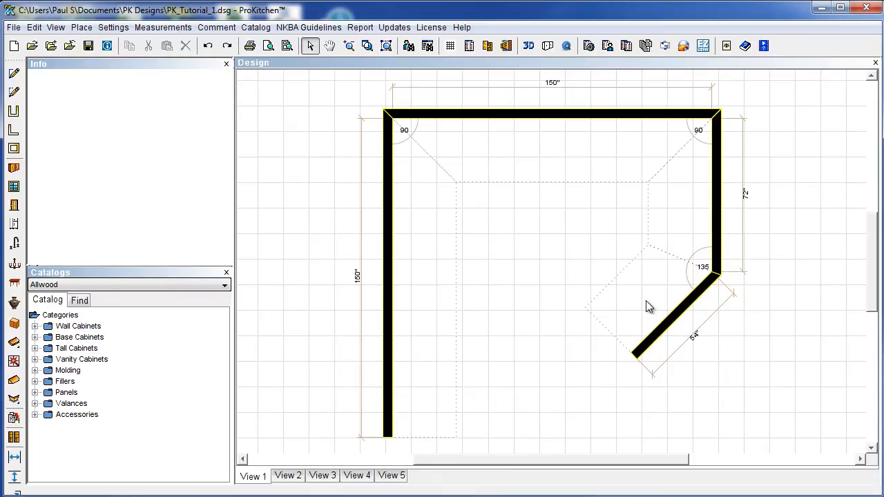
scroll(533, 312, "up", 1)
scroll(534, 311, "down", 1)
scroll(533, 312, "down", 1)
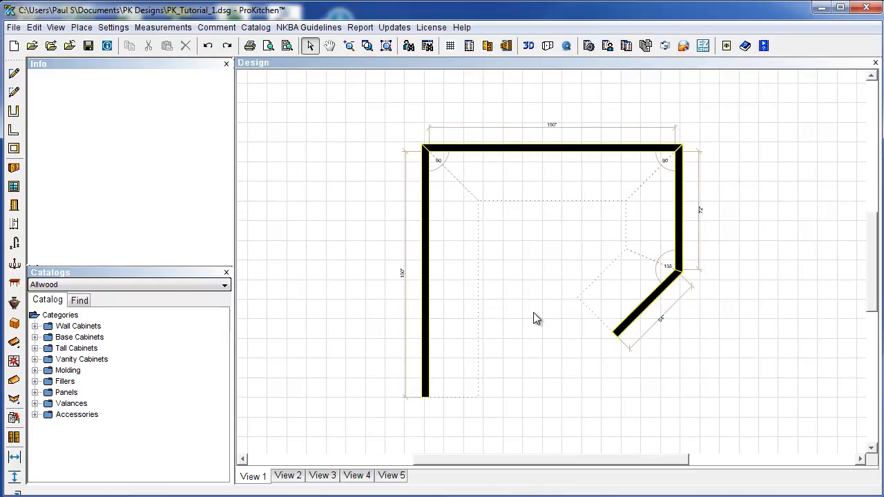
scroll(534, 313, "up", 1)
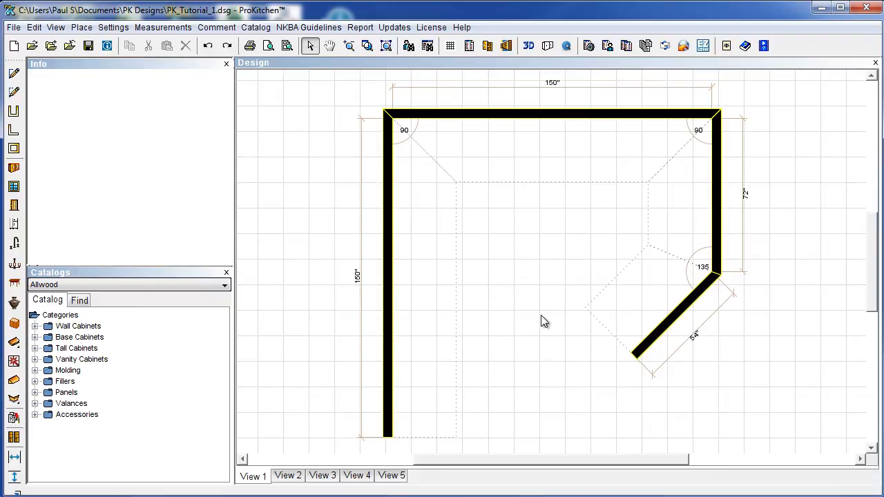
scroll(542, 317, "down", 3)
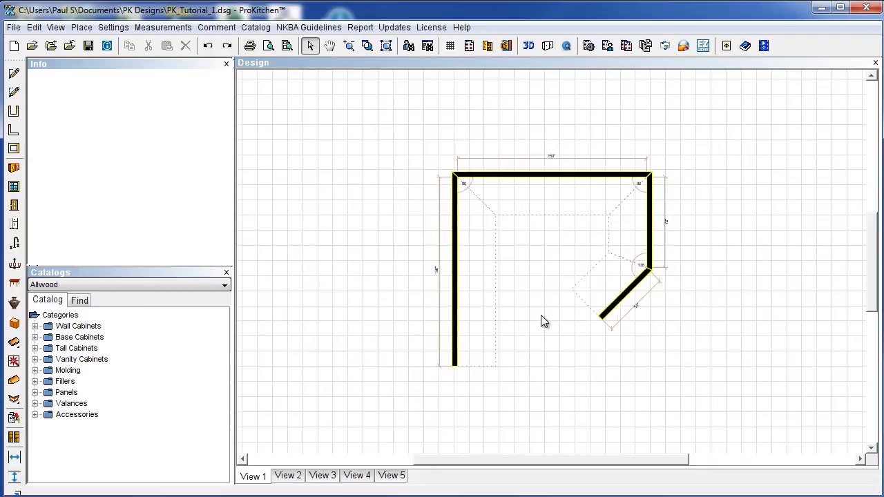
scroll(541, 316, "up", 3)
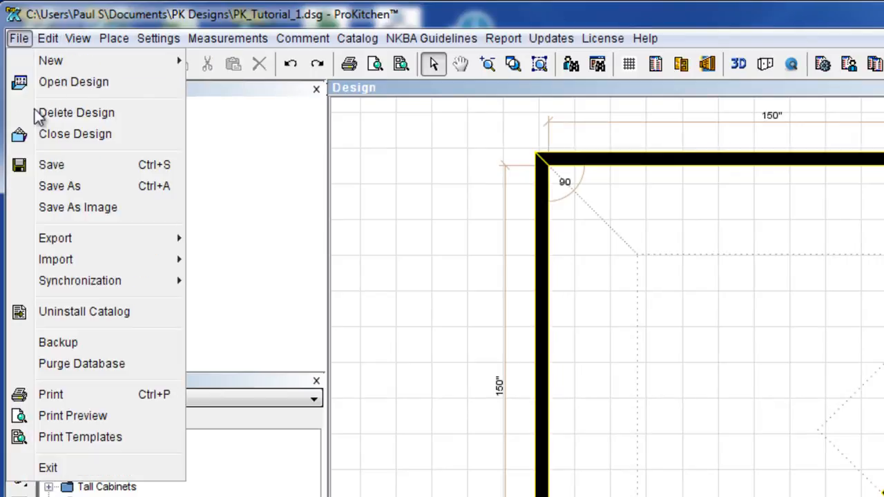
left_click(219, 129)
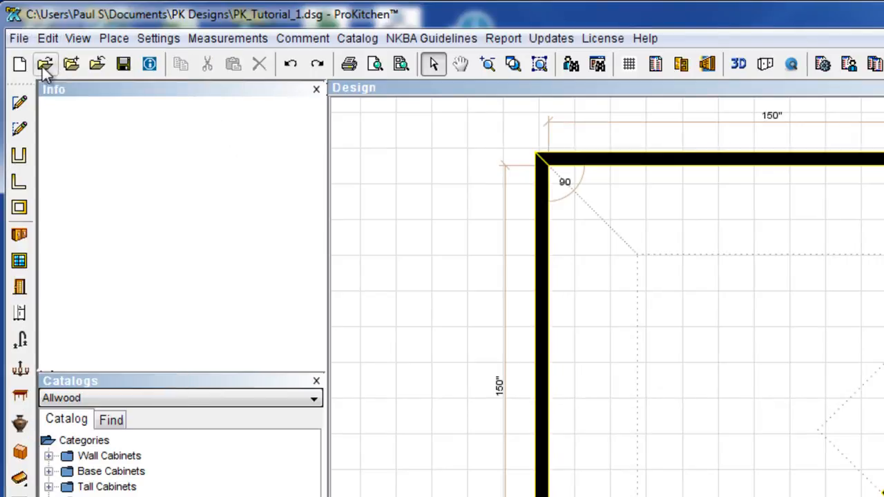
left_click(107, 40)
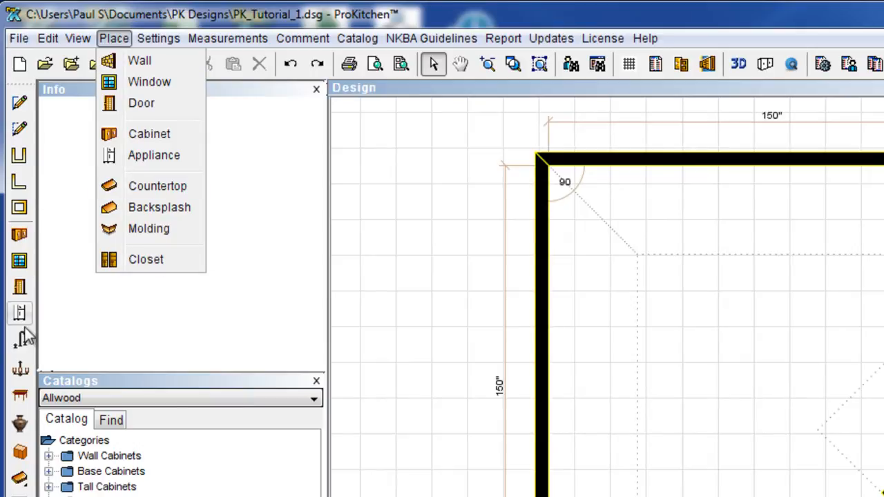
left_click(226, 293)
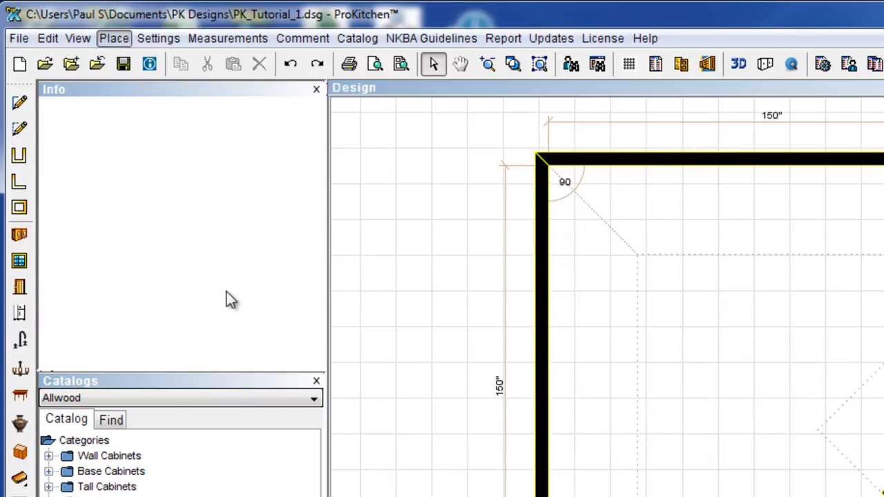
left_click(152, 39)
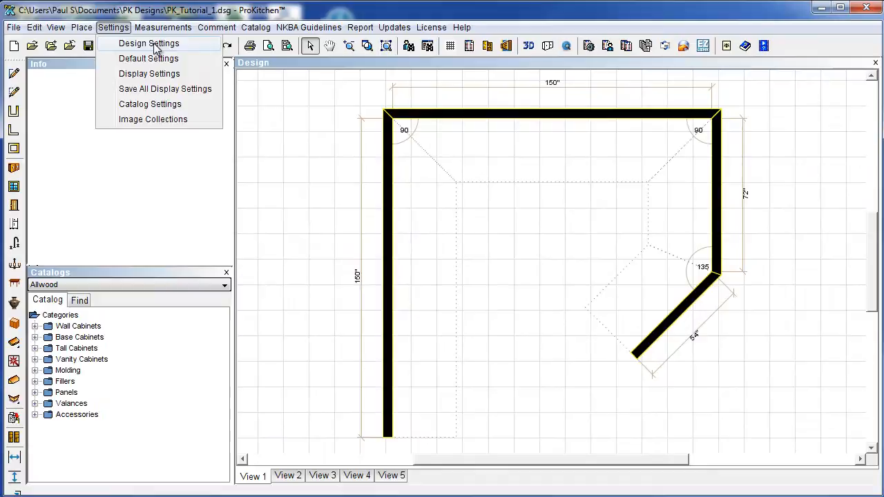
left_click(166, 48)
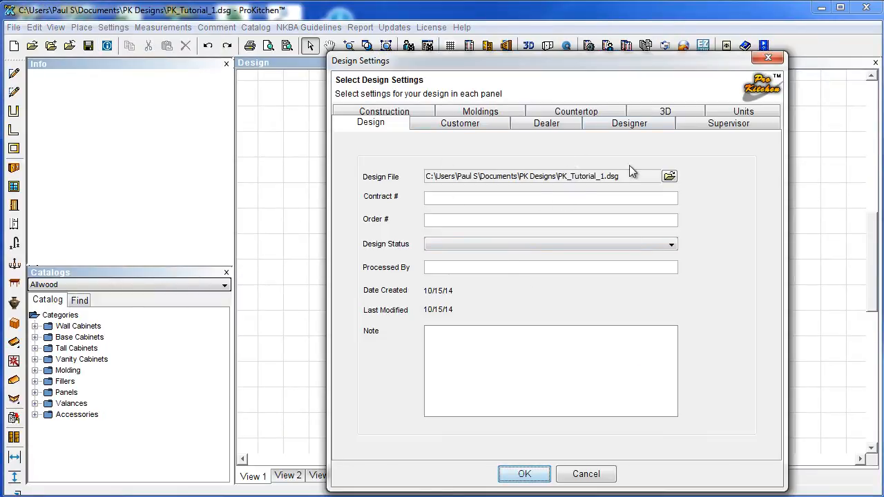
left_click(527, 474)
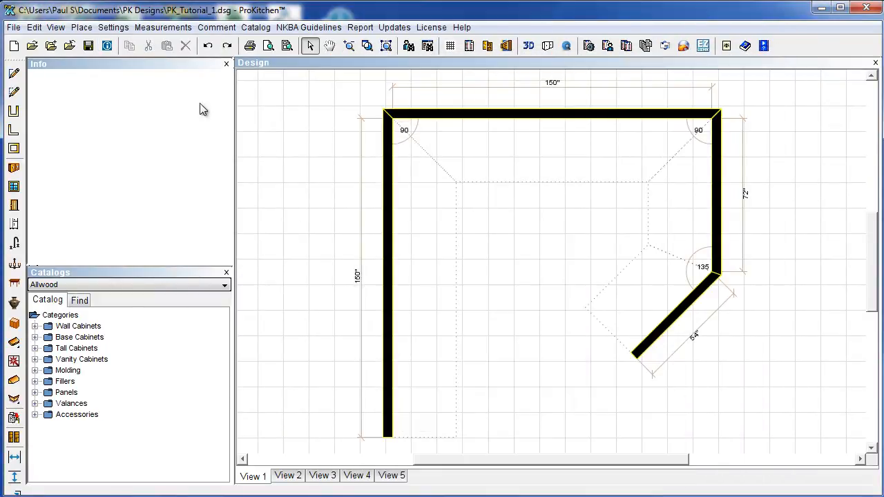
Review the General default settings: auto-save every 5 minutes, Auto-backup toggled on then back off.
left_click(113, 27)
left_click(139, 55)
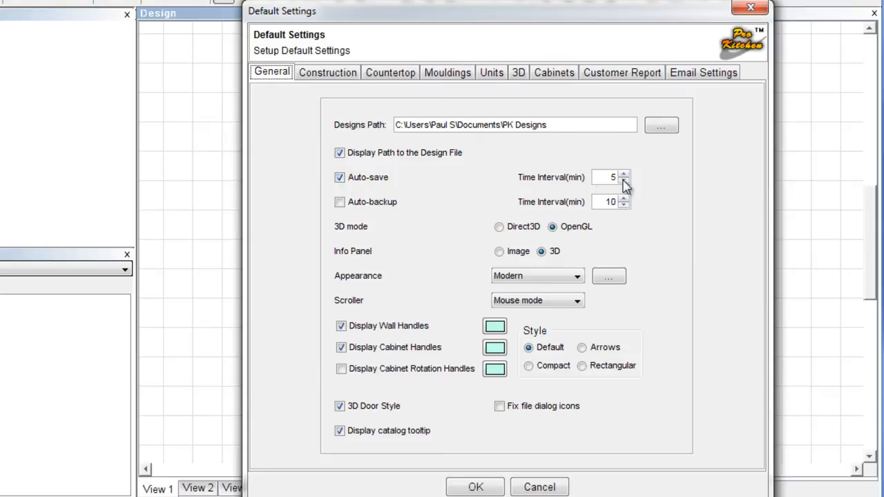
left_click(340, 203)
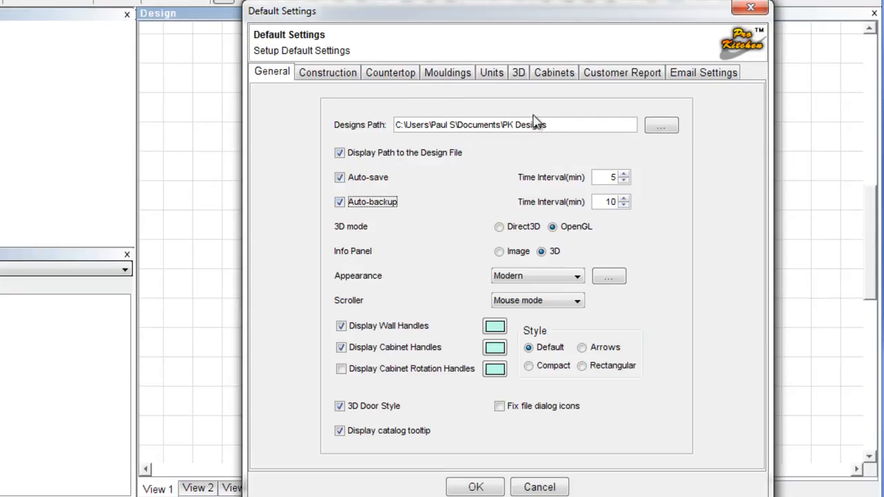
left_click(340, 203)
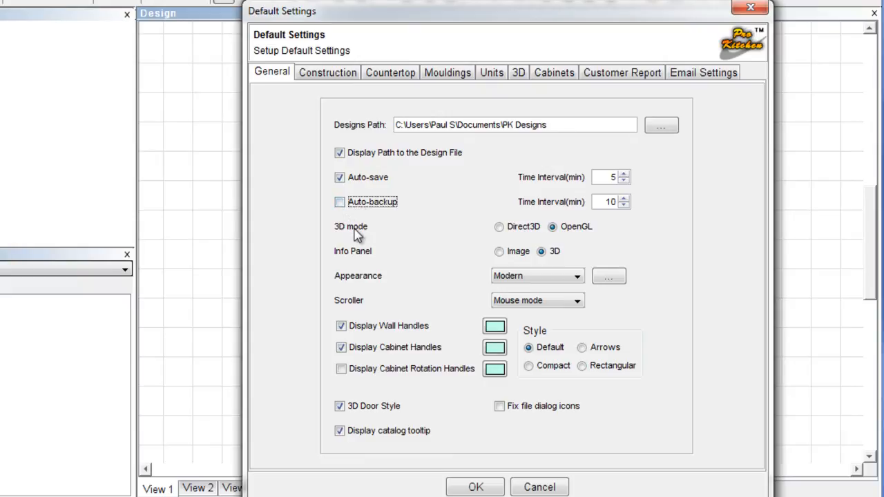
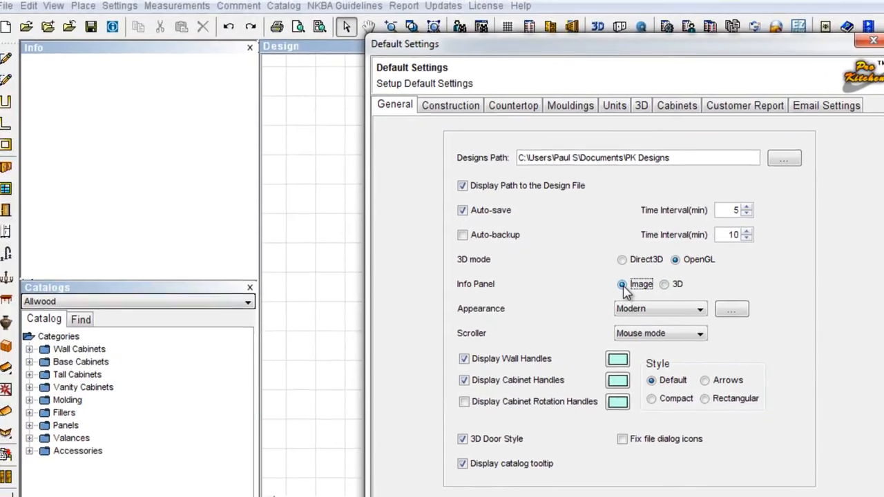
Try the info panel as an image, then restore it to 3D; keep Modern appearance and Mouse scroller.
left_click(529, 260)
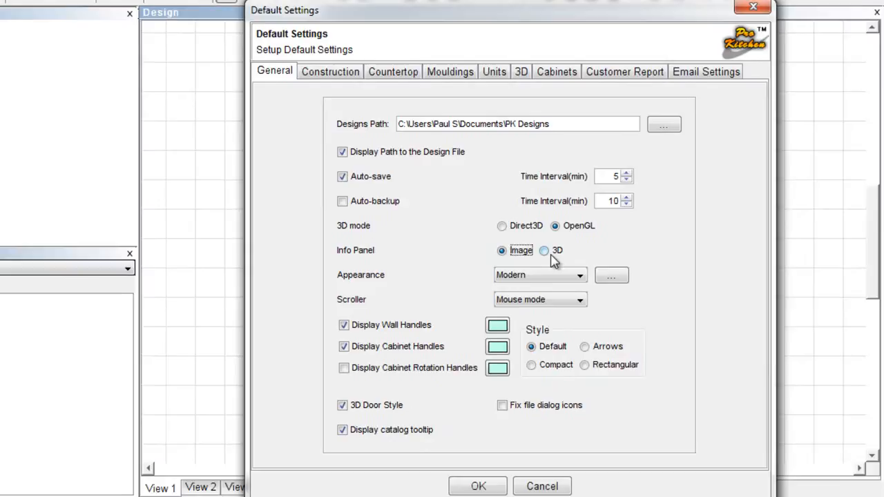
left_click(676, 287)
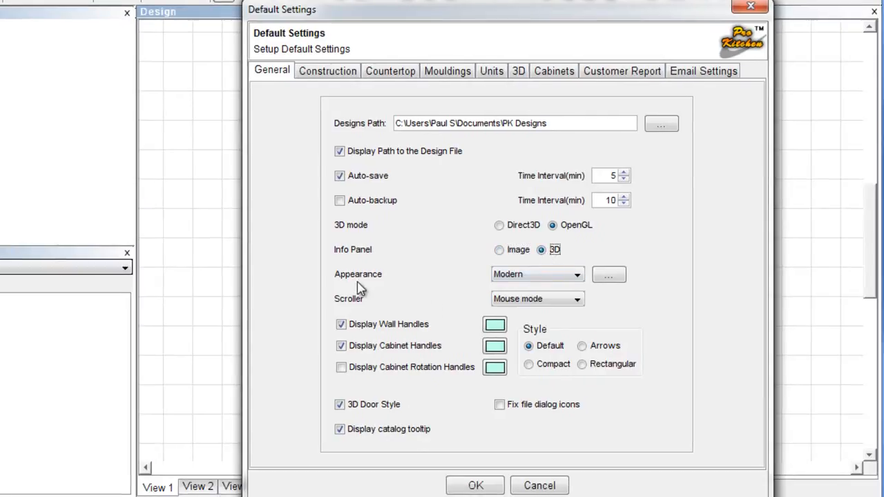
left_click(543, 277)
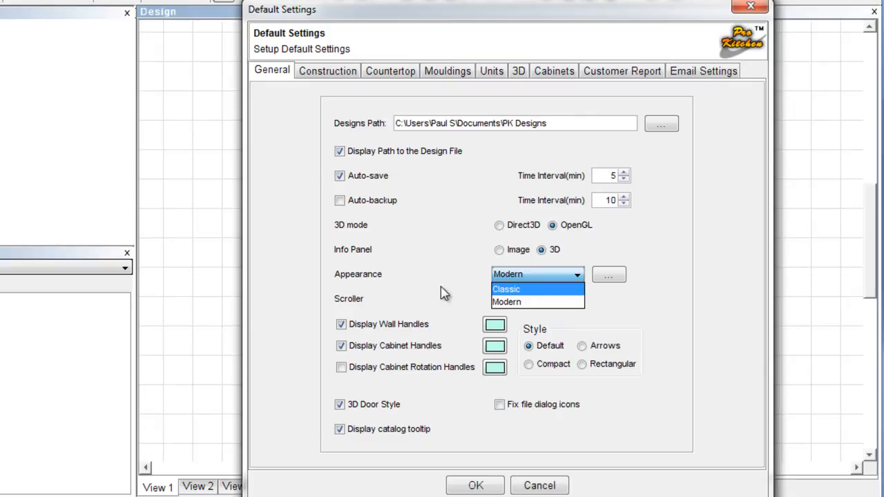
left_click(513, 304)
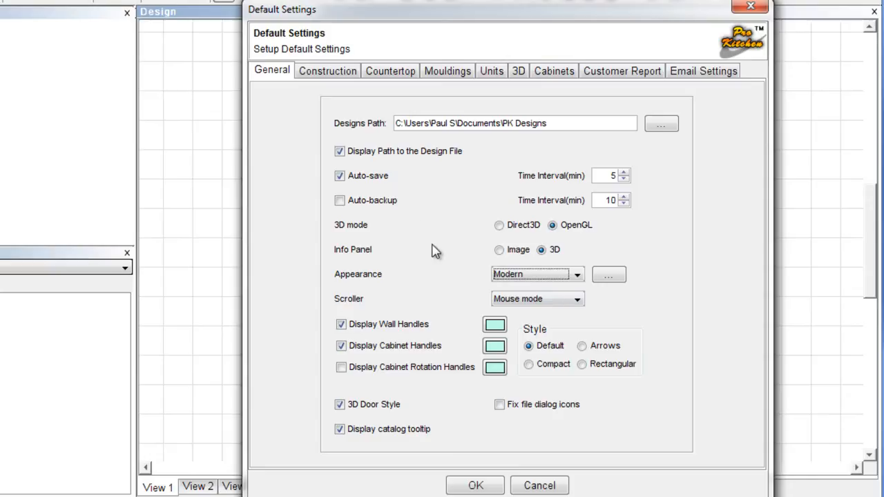
left_click(512, 301)
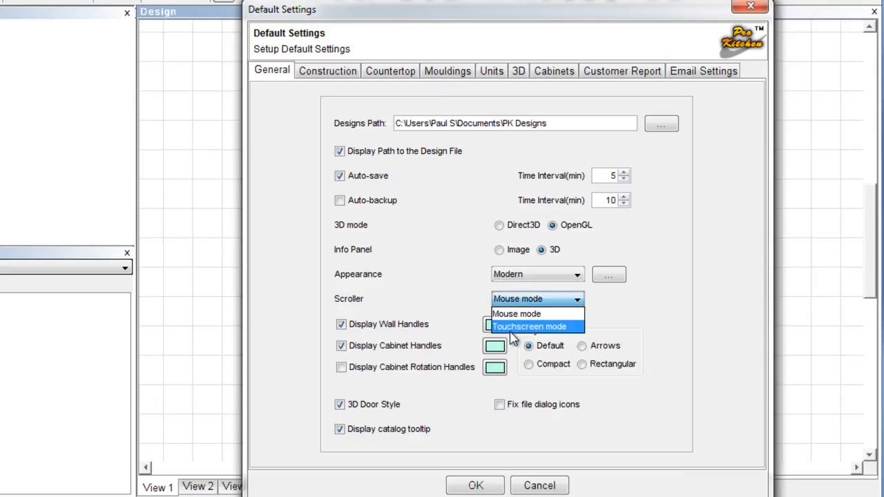
left_click(497, 313)
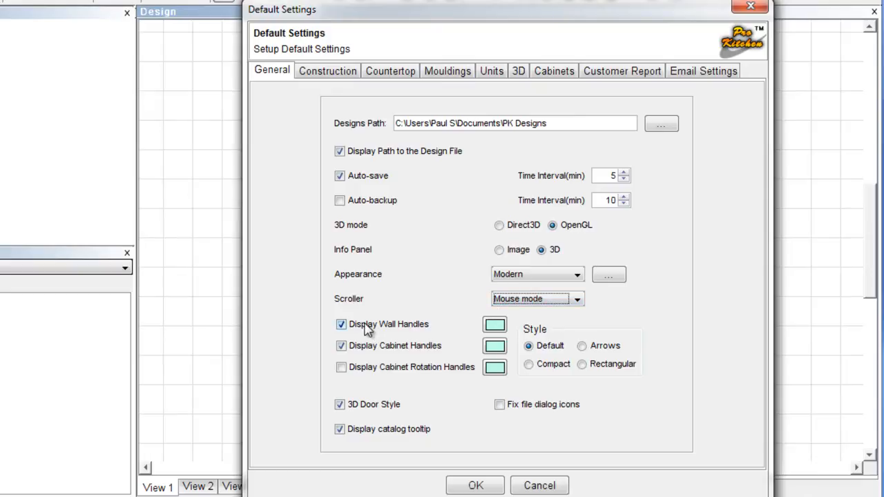
Preview the handle colour and the Arrows, Compact and Rectangular styles, return to Default, and view Construction defaults.
left_click(496, 327)
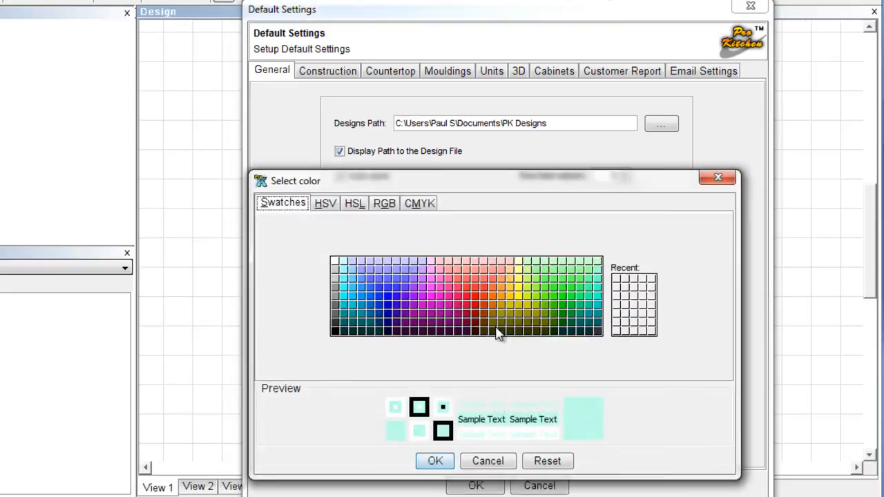
left_click(498, 463)
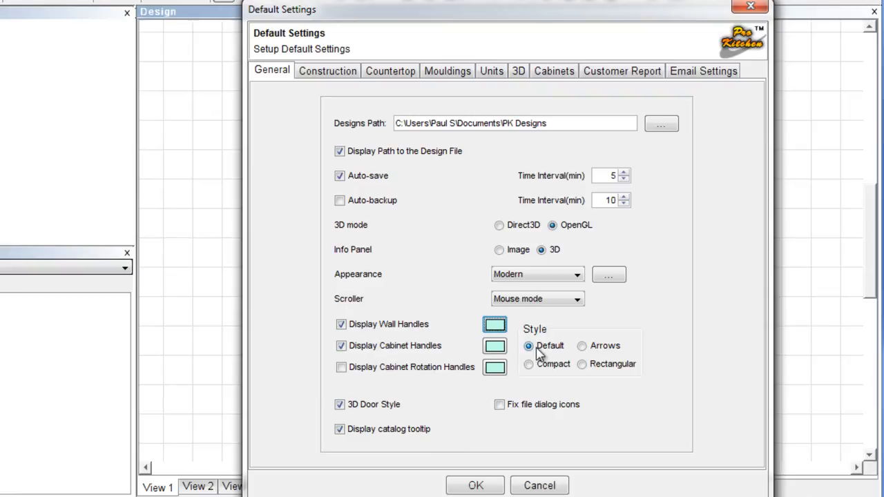
left_click(583, 347)
left_click(529, 365)
left_click(582, 364)
left_click(529, 347)
left_click(330, 76)
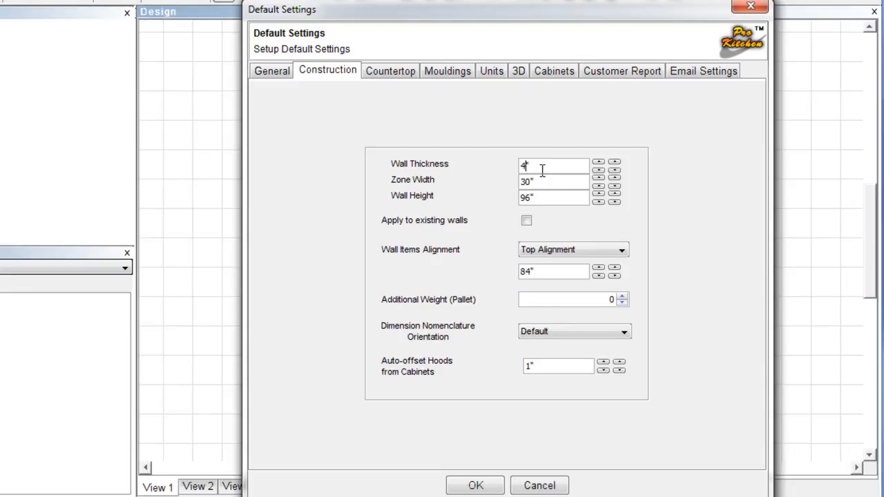
Step through the Countertop, Mouldings, Units, 3D and Cabinets defaults to the Customer Report page.
left_click(389, 75)
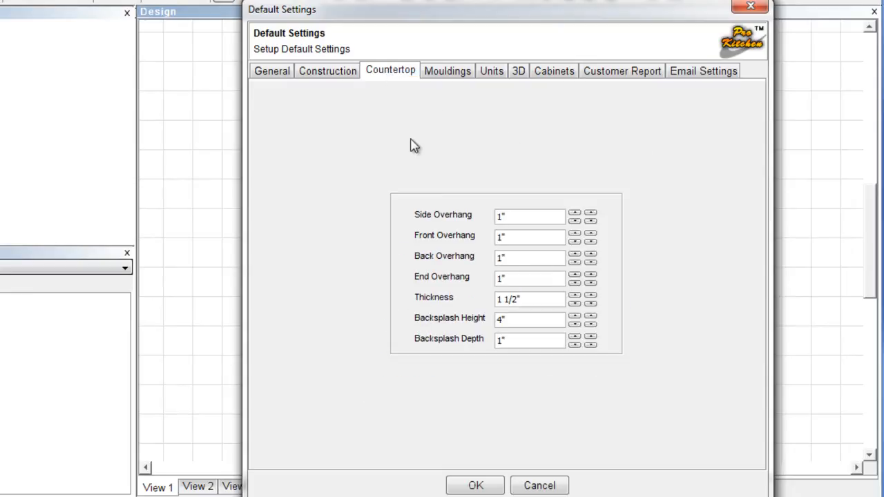
left_click(457, 73)
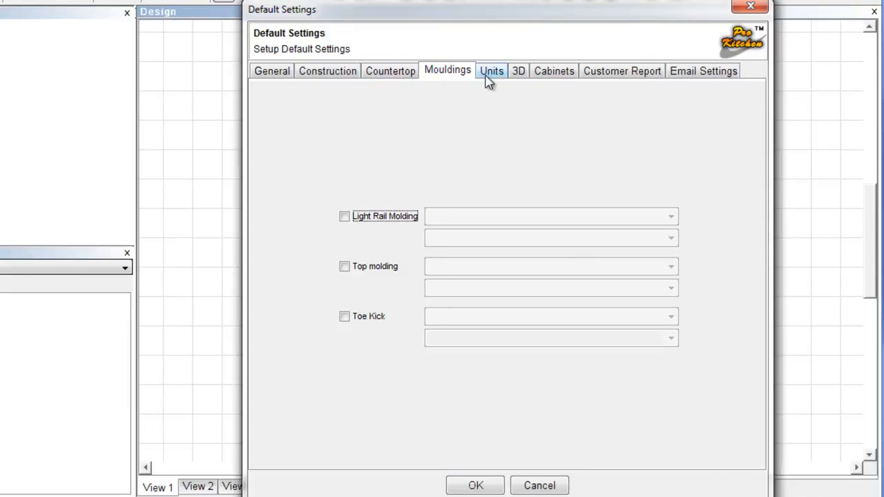
left_click(490, 71)
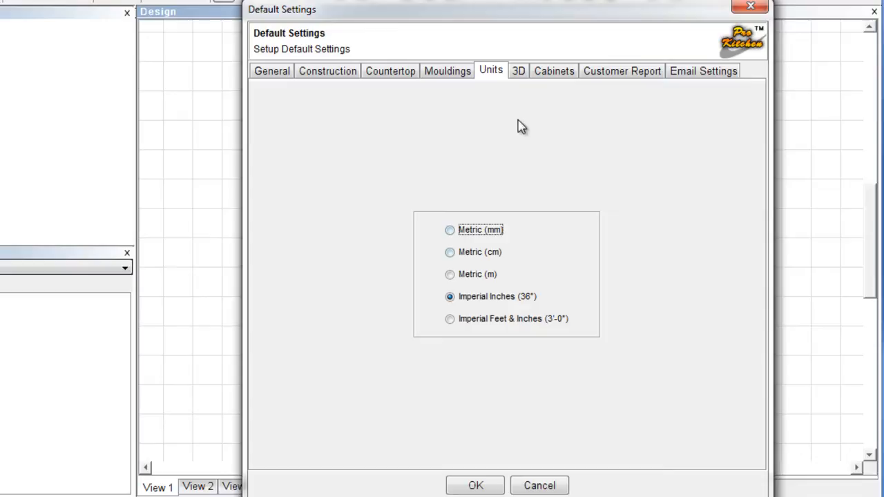
left_click(519, 71)
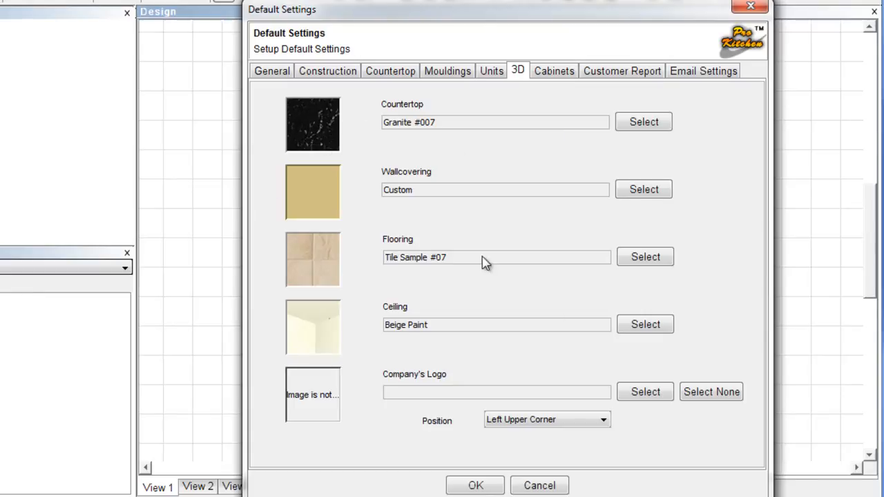
left_click(555, 73)
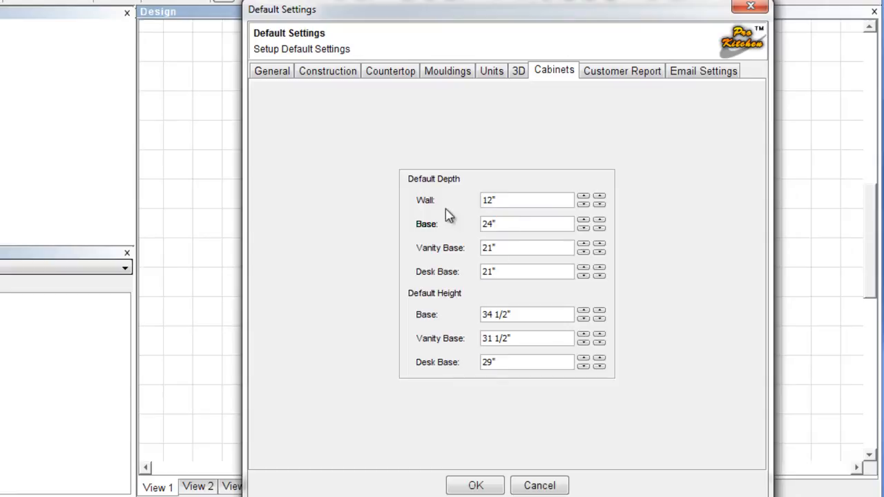
left_click(602, 71)
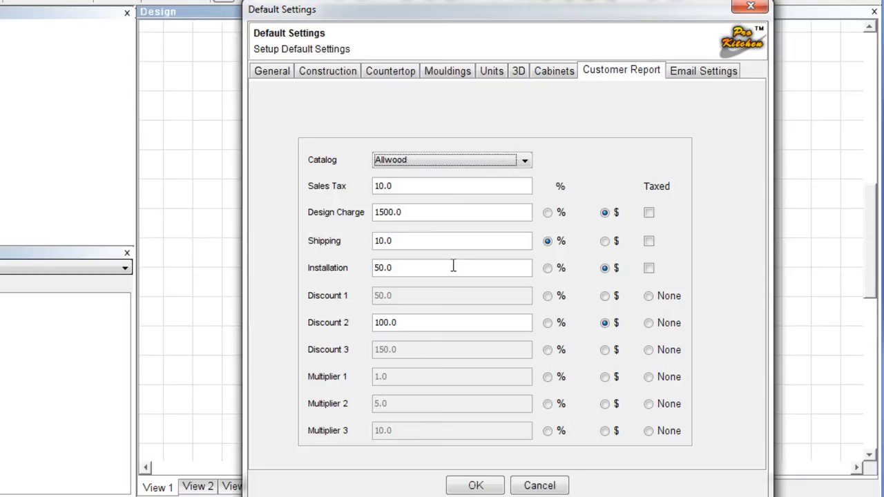
Set the Customer Report catalog to CTG 2014 and view the Email Settings defaults.
left_click(524, 161)
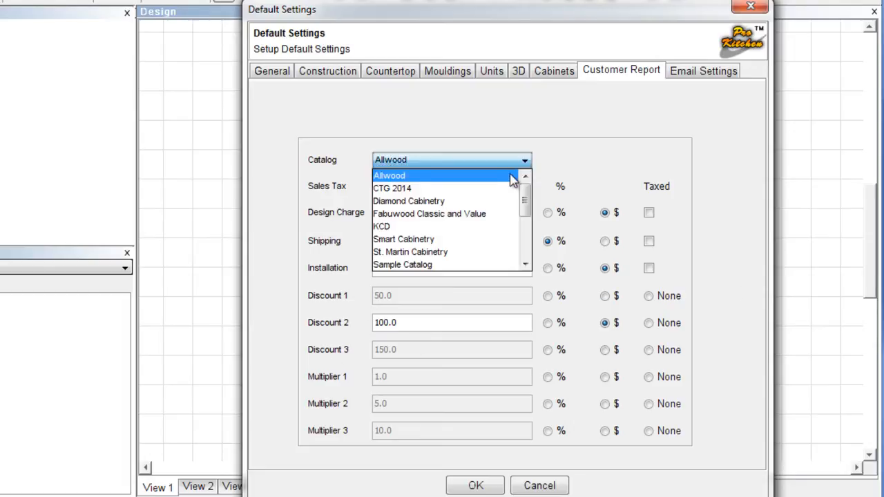
left_click(451, 213)
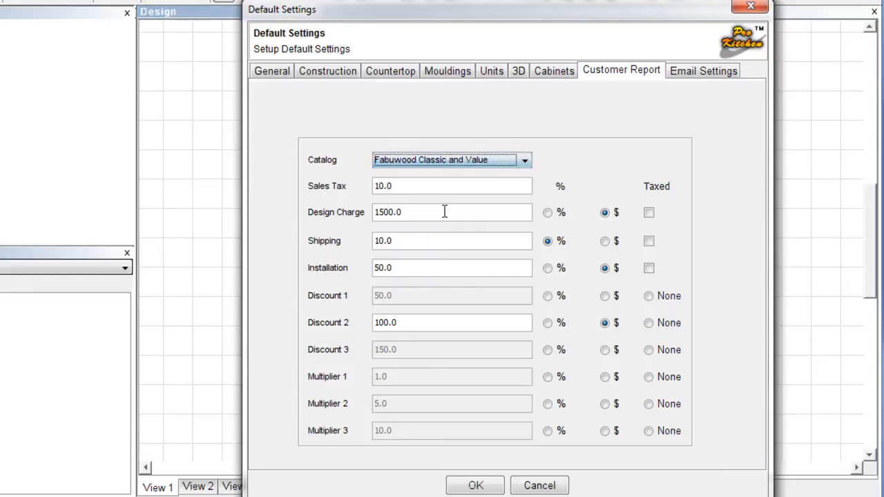
left_click(450, 164)
left_click(467, 186)
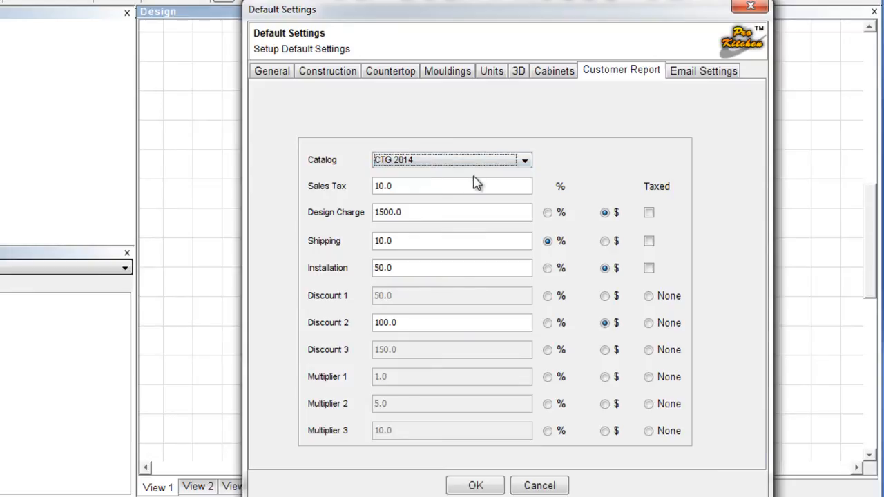
left_click(691, 72)
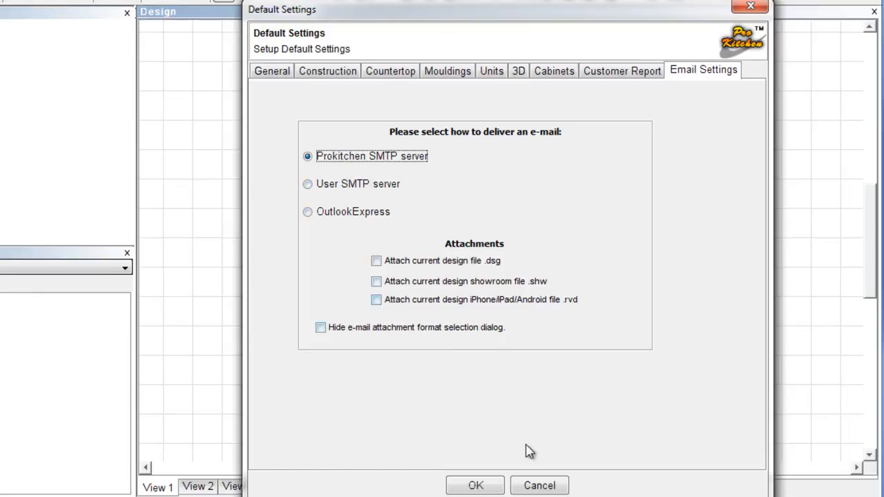
Confirm the Default Settings with OK and bring up Settings > Display Settings.
left_click(479, 485)
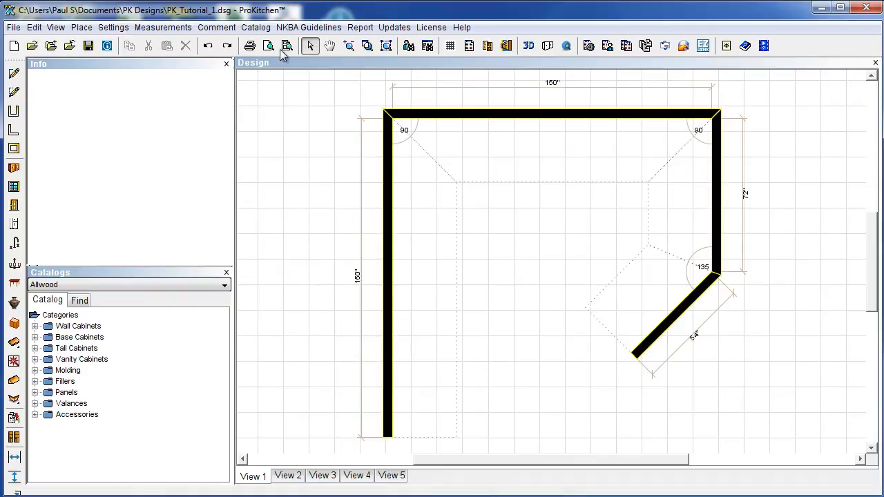
left_click(107, 29)
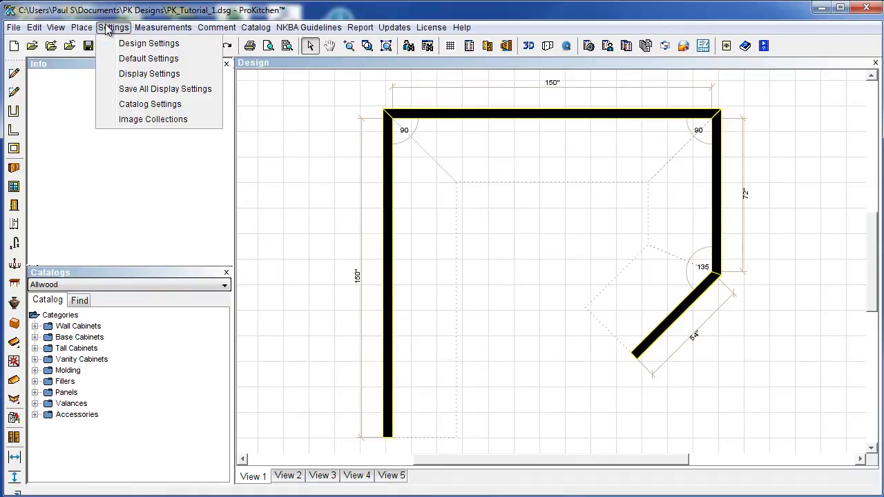
left_click(140, 75)
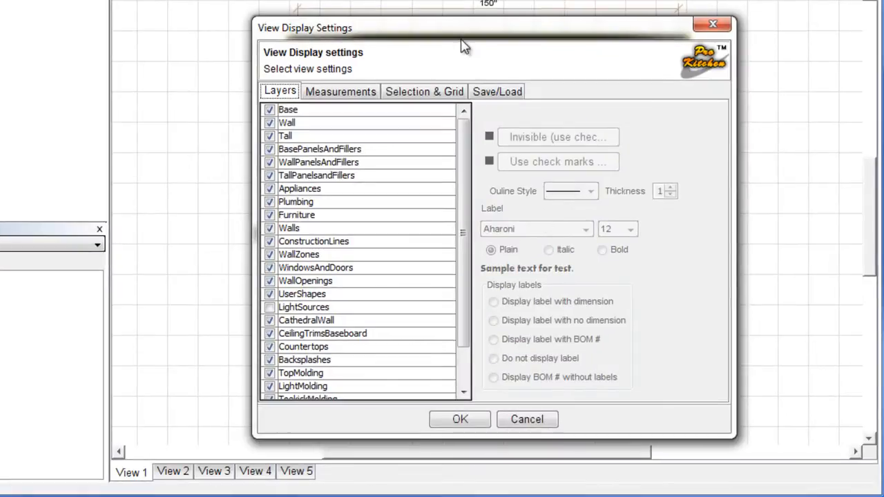
Inspect the Base layers and the Measurements, Selection & Grid and Save/Load tabs, then close with OK.
left_click_drag(450, 30, 436, 25)
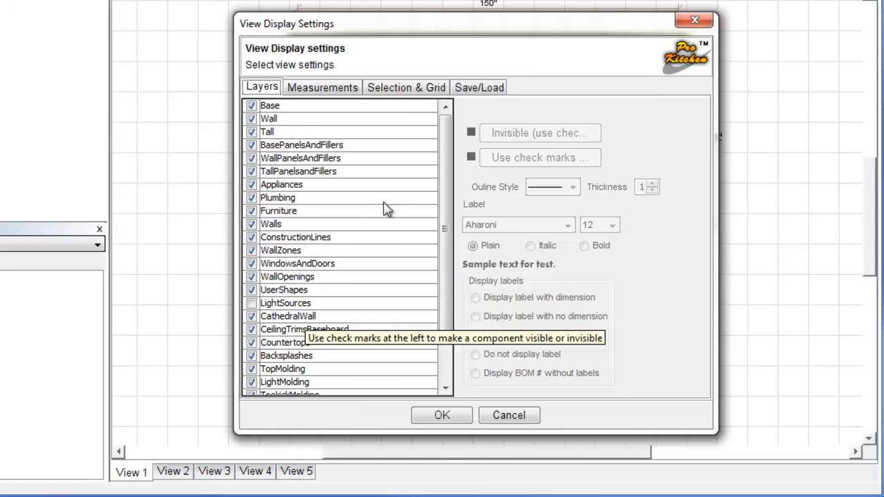
left_click(279, 147)
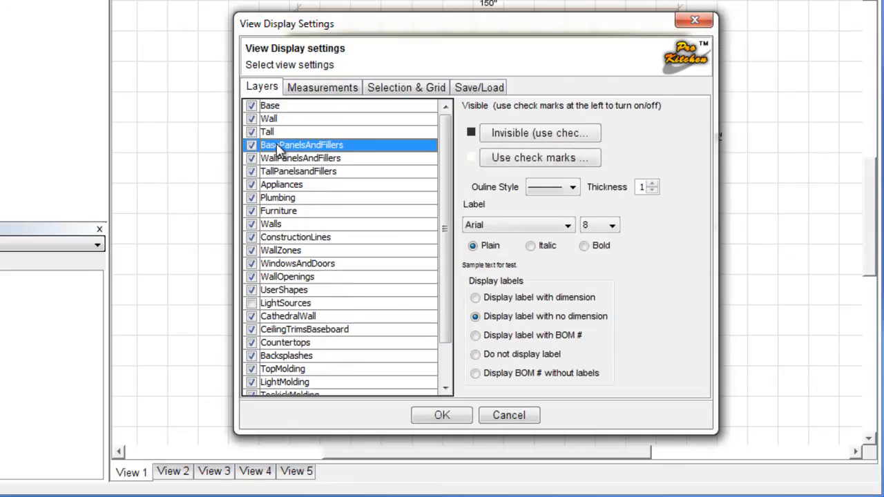
left_click(274, 106)
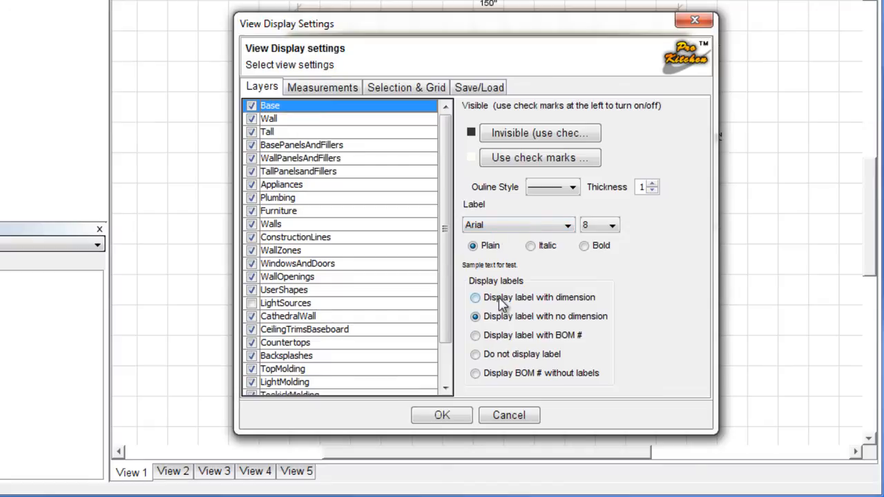
left_click(317, 89)
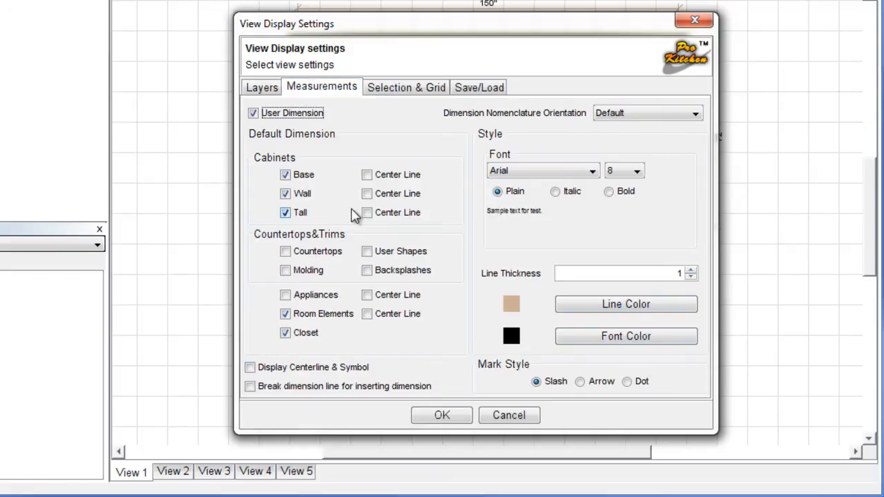
left_click(397, 93)
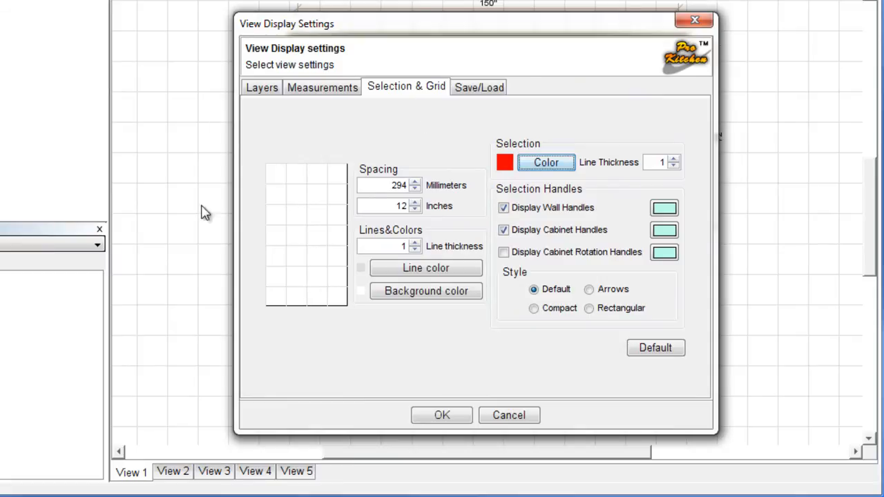
left_click(463, 88)
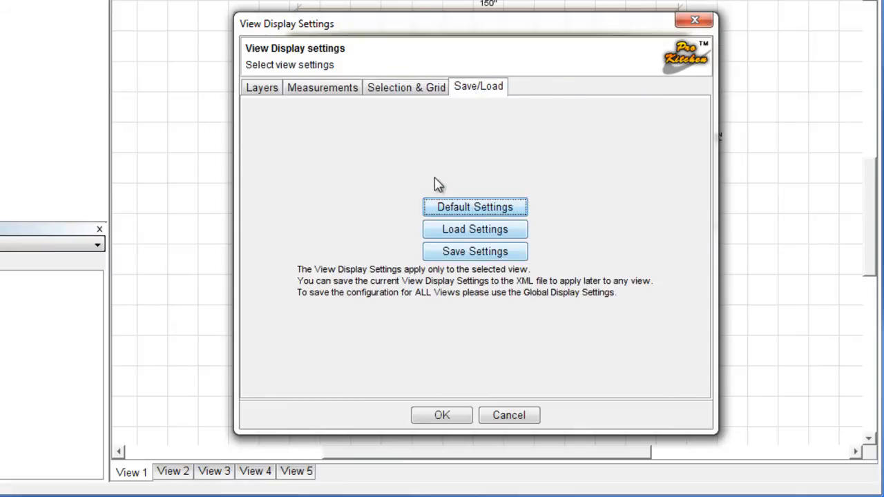
left_click(463, 421)
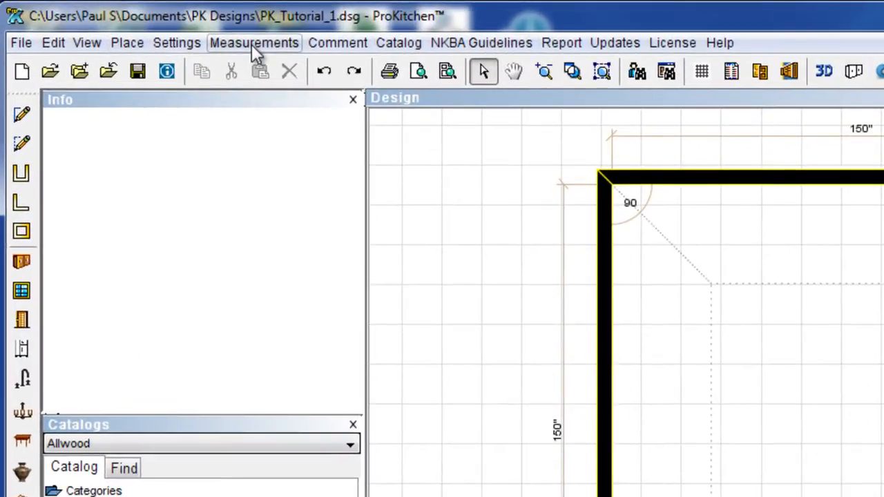
Browse the Measurements, Comment, Catalog, NKBA Guidelines, Report and Updates menus in turn.
left_click(179, 32)
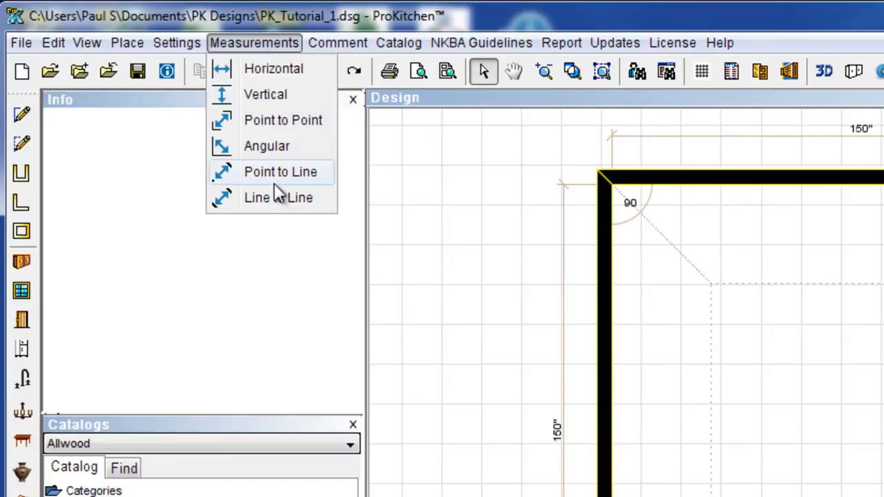
mouse_move(338, 47)
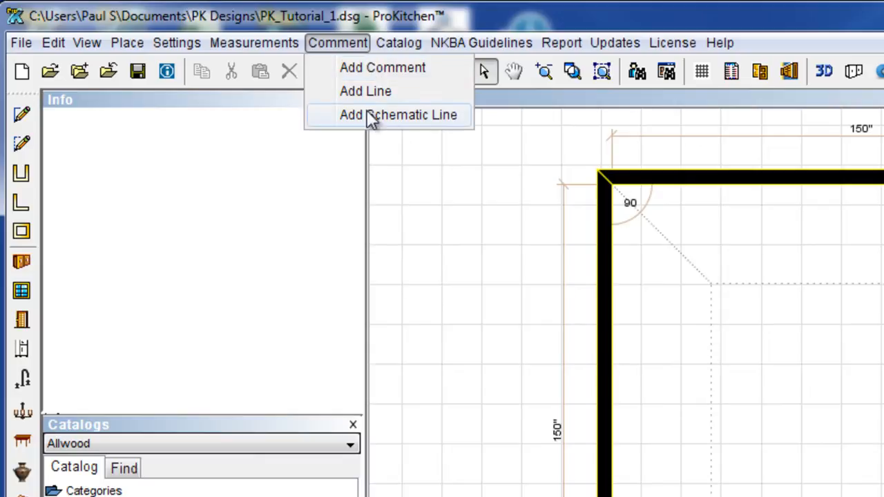
mouse_move(394, 41)
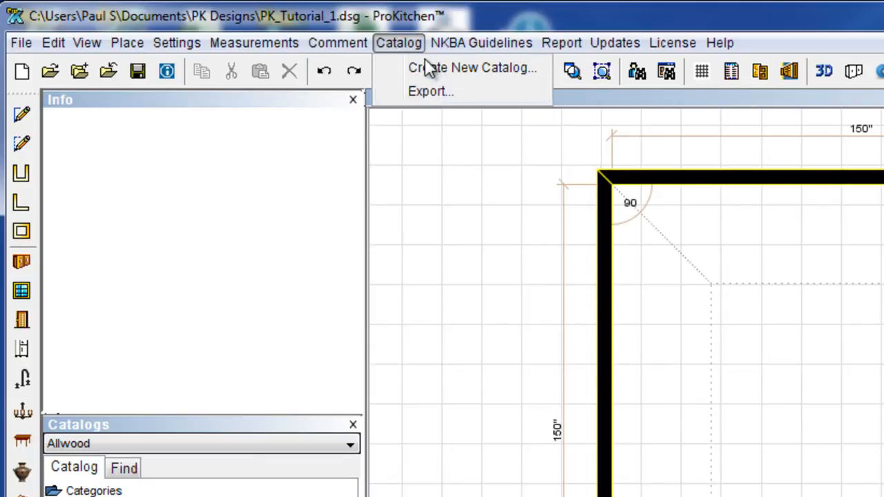
mouse_move(434, 53)
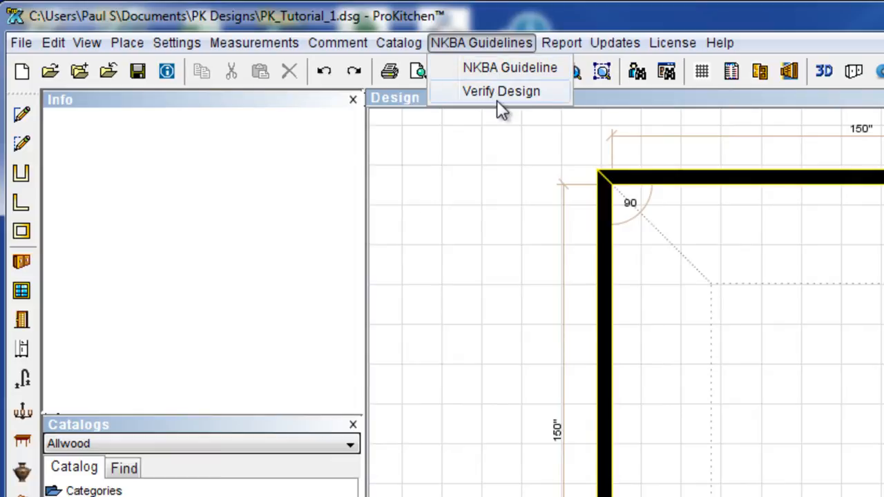
mouse_move(572, 49)
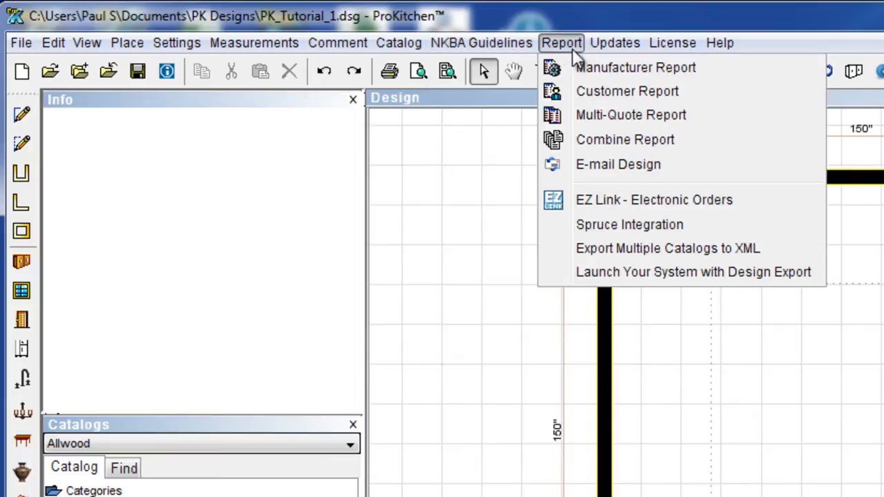
mouse_move(622, 47)
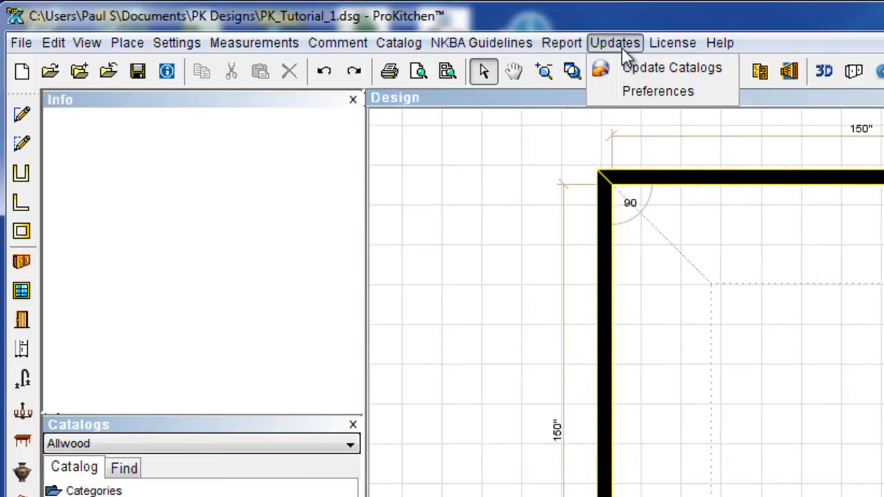
left_click(654, 70)
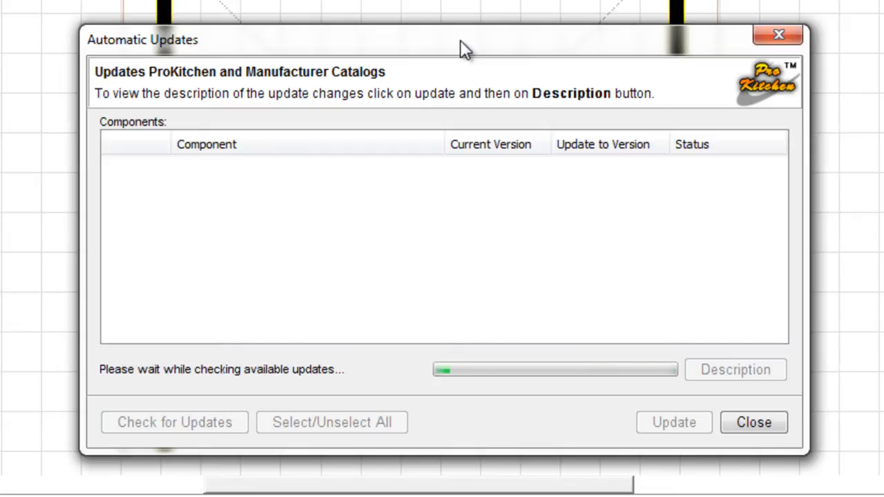
scroll(325, 228, "down", 1)
scroll(321, 231, "down", 14)
scroll(320, 231, "down", 16)
scroll(183, 269, "down", 18)
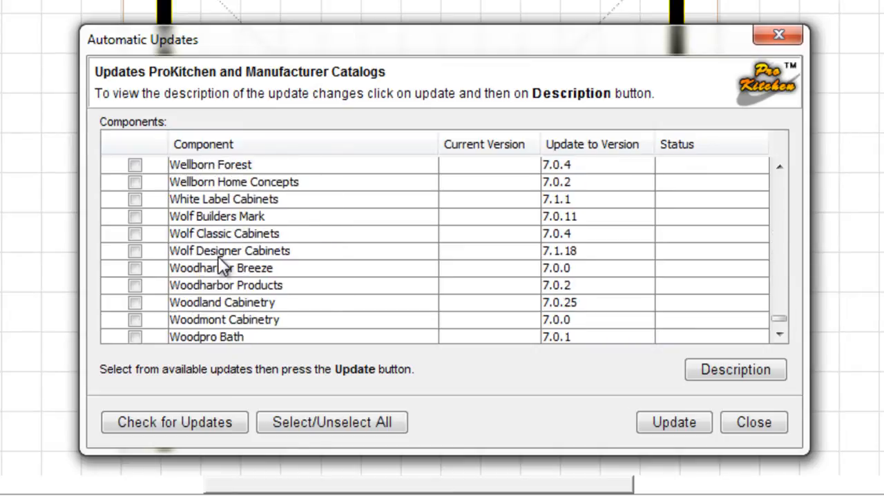
scroll(221, 266, "down", 1)
left_click_drag(783, 317, 781, 164)
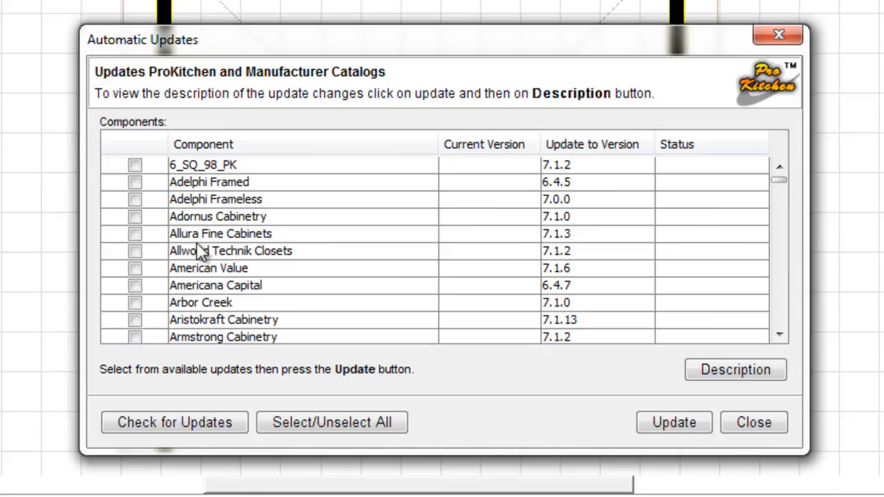
scroll(434, 263, "down", 12)
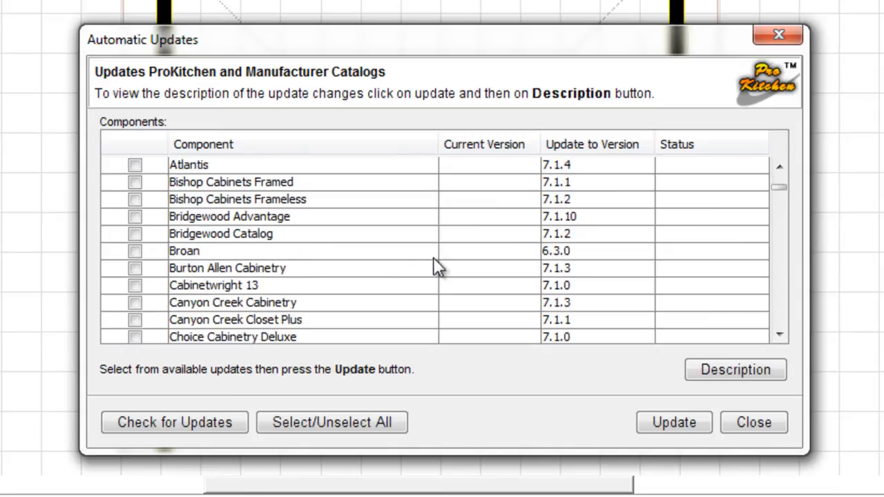
scroll(436, 260, "down", 20)
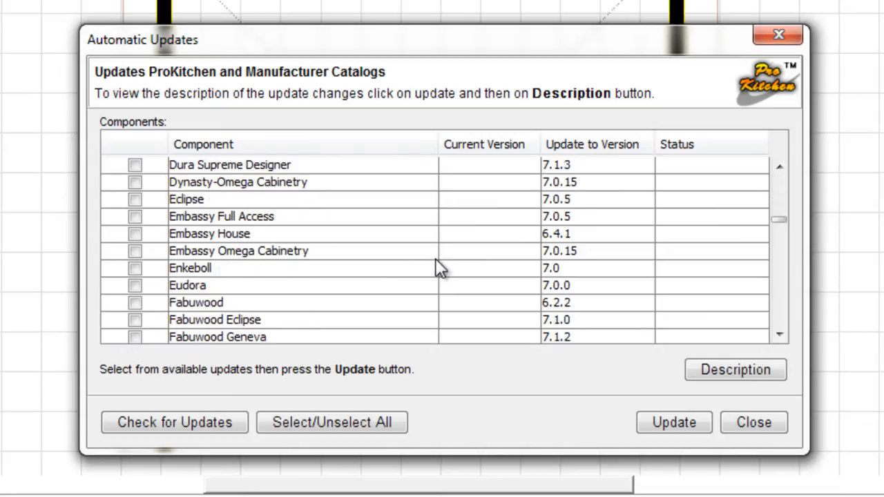
scroll(436, 253, "down", 20)
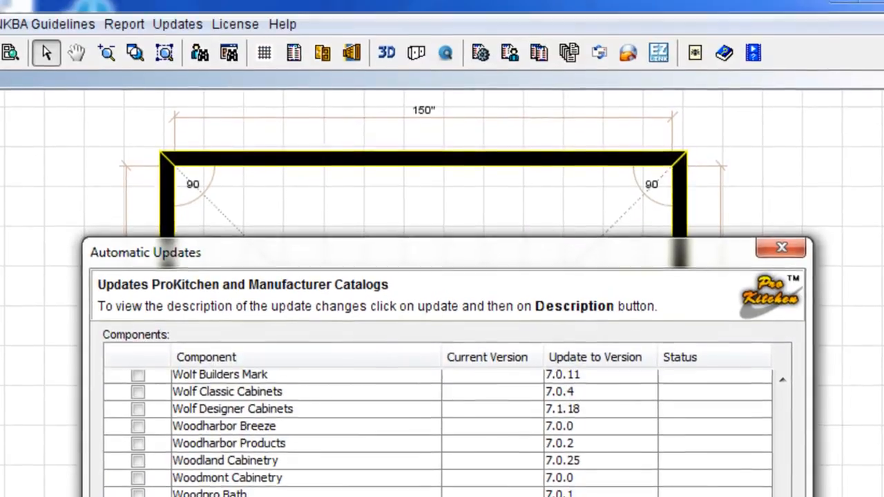
left_click(765, 423)
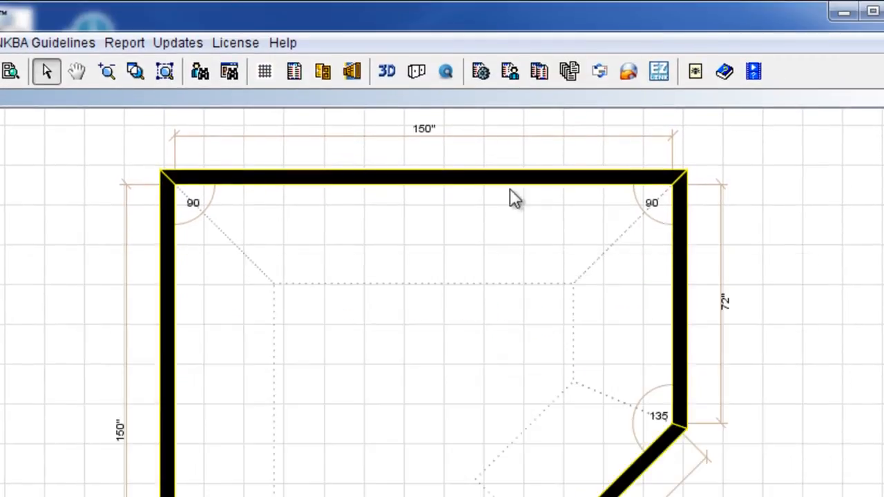
Show Help > About ProKitchen to see version 7.1.5 and catalog versions.
left_click(277, 47)
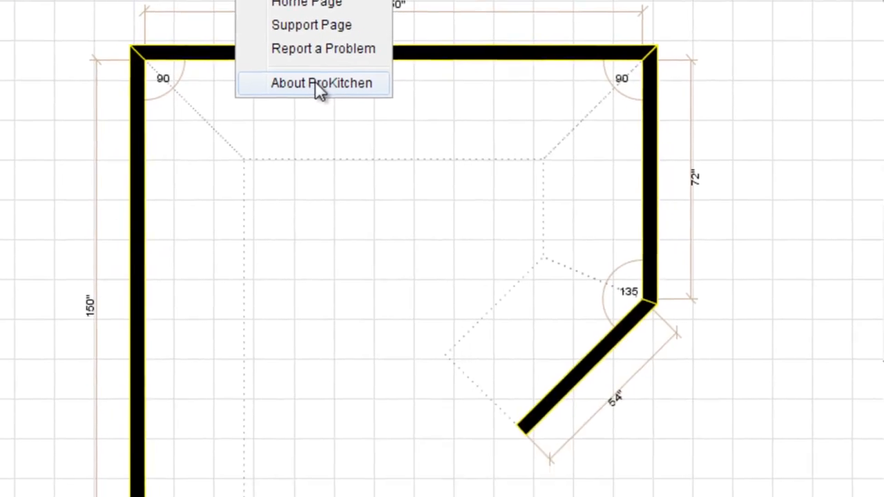
left_click(357, 209)
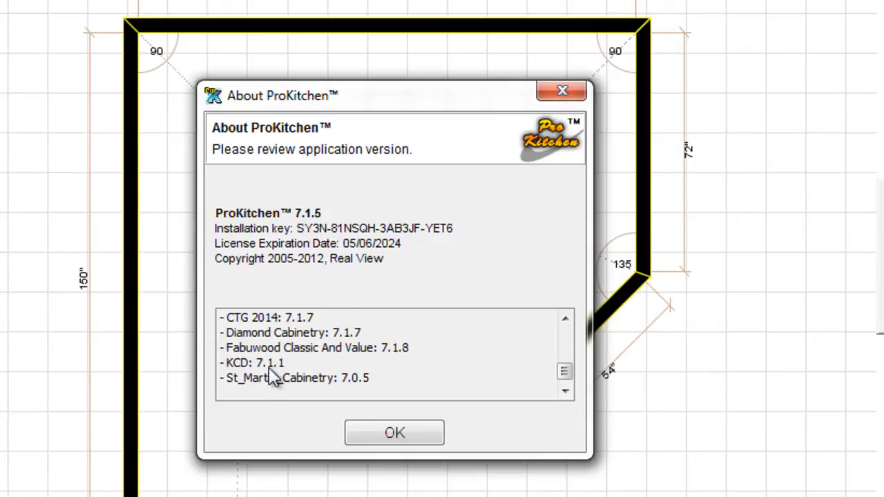
Scroll the About list back to the top and dismiss it with OK.
left_click_drag(563, 371, 564, 336)
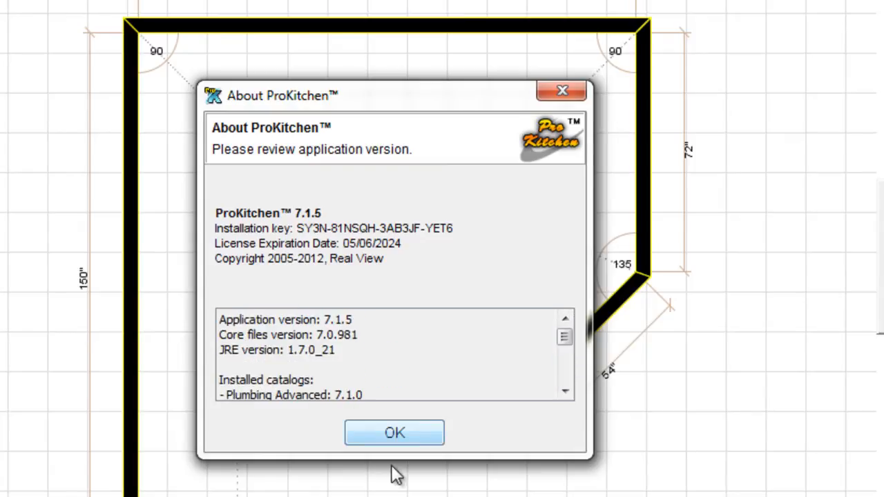
left_click(394, 429)
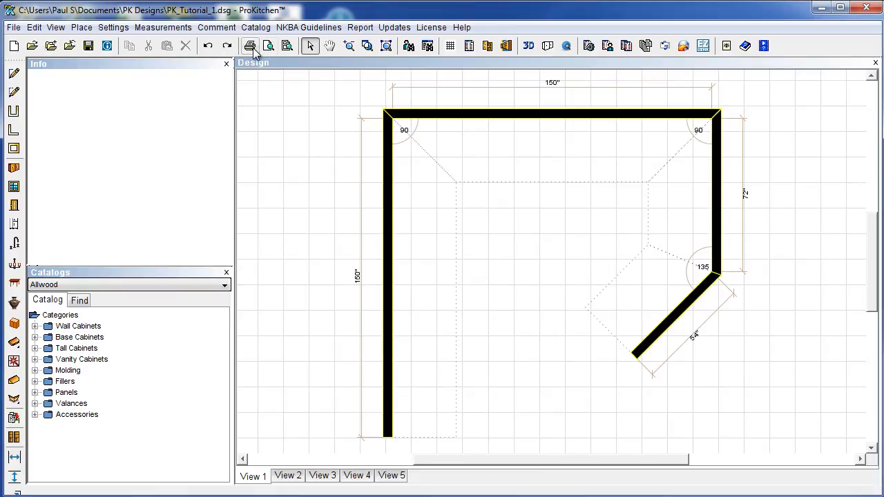
left_click(288, 52)
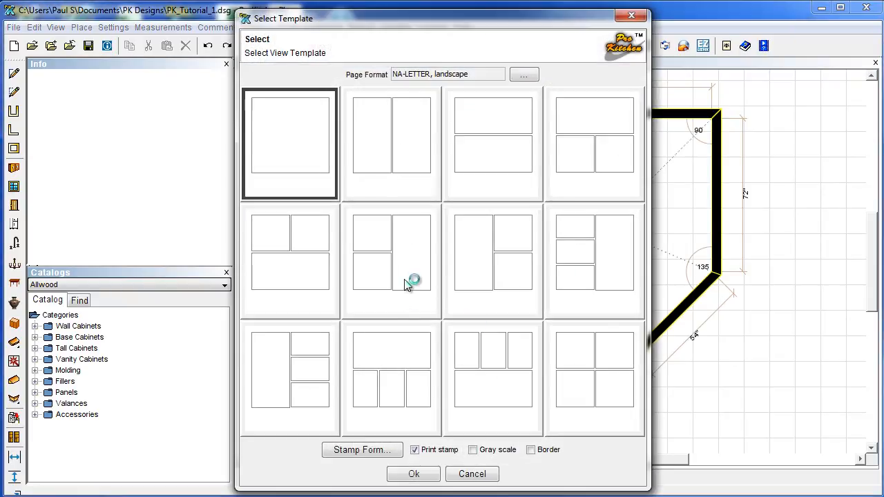
left_click(630, 16)
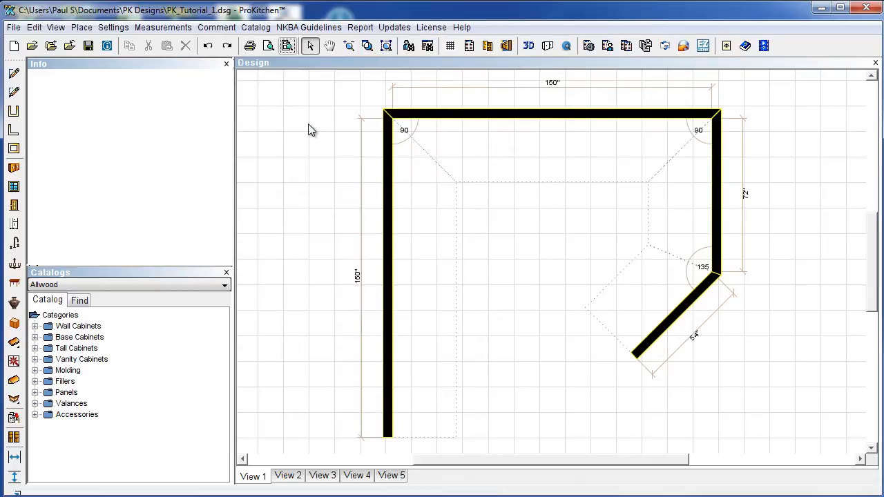
left_click(311, 47)
left_click(330, 47)
mouse_move(483, 213)
left_mouse_down()
mouse_move(448, 221)
mouse_move(473, 223)
left_mouse_up()
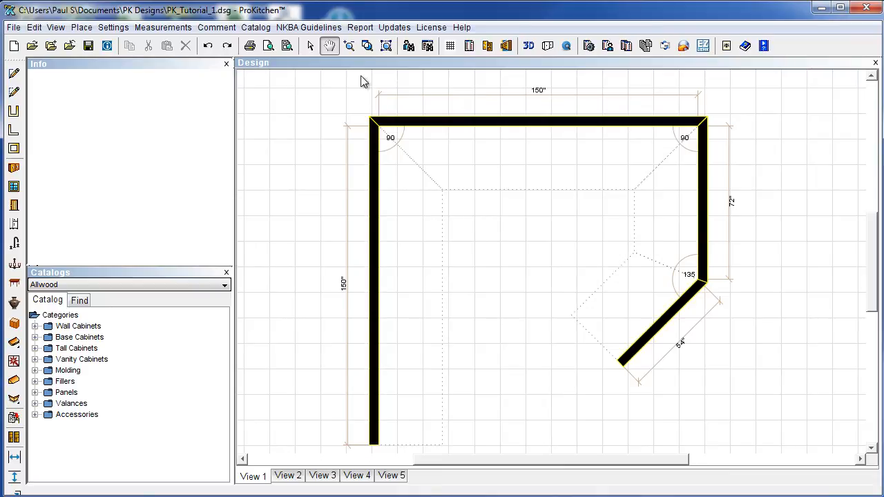
left_click(386, 47)
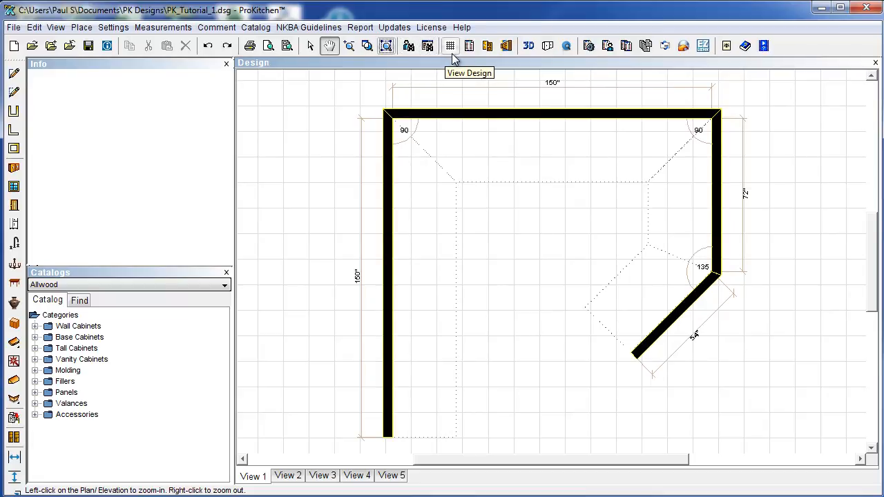
Set the global catalog to Fabuwood Classic and Value with Classic line, Wellington doors and Spice finish.
left_click(487, 46)
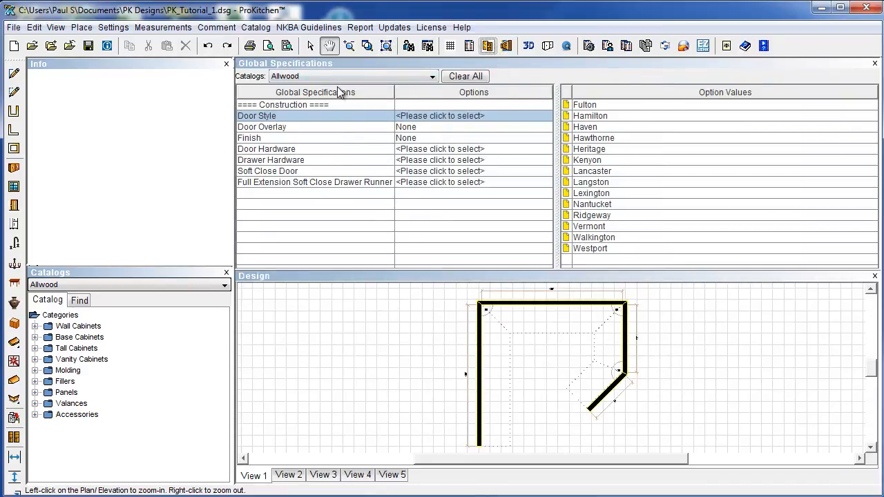
left_click(144, 283)
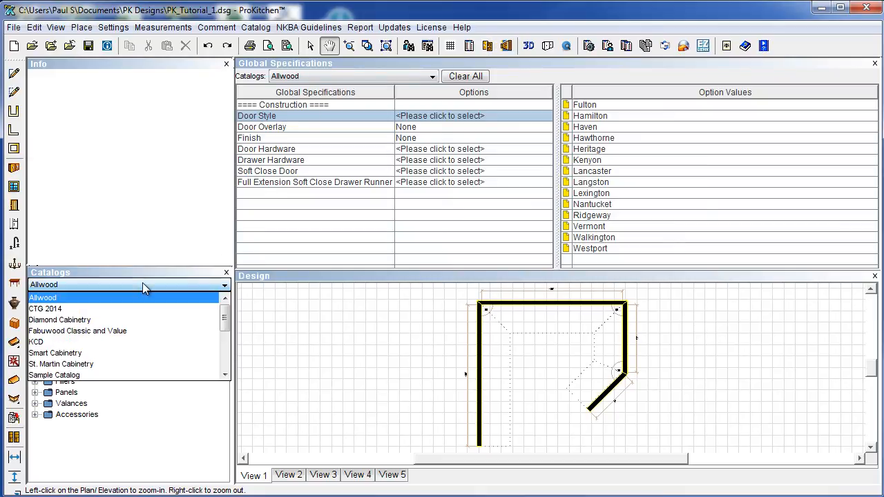
left_click(116, 329)
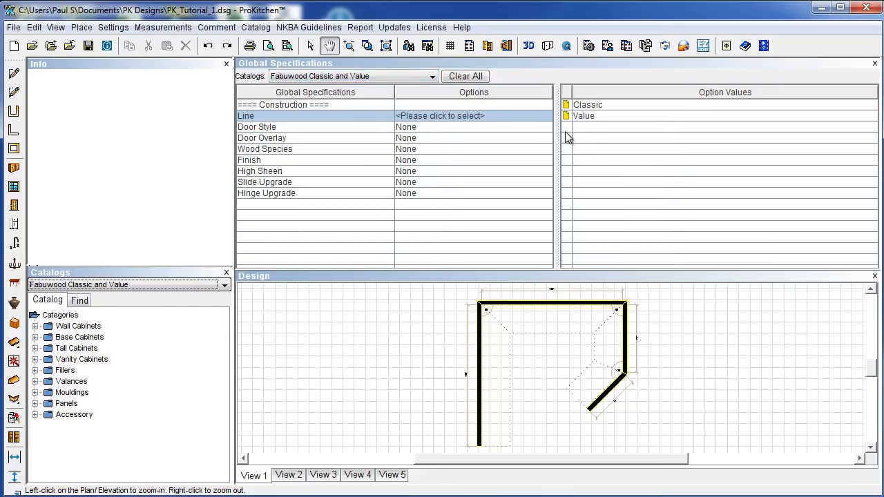
left_click(591, 109)
left_click(590, 109)
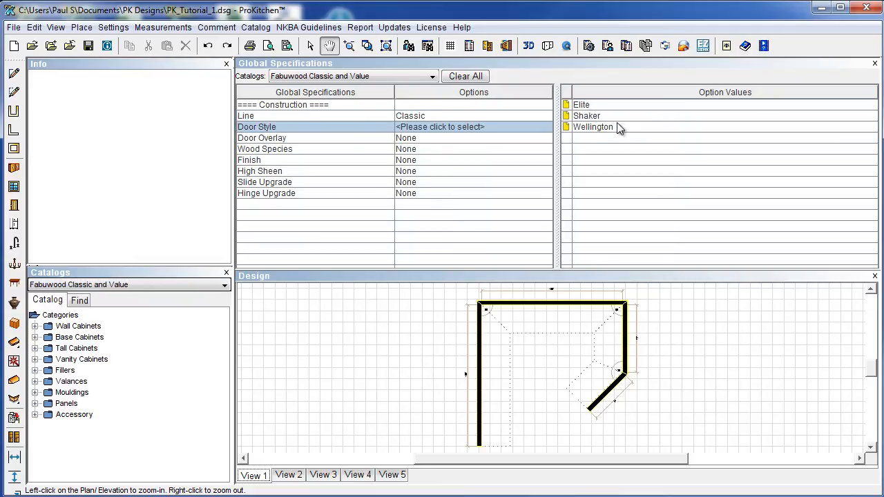
left_click(585, 127)
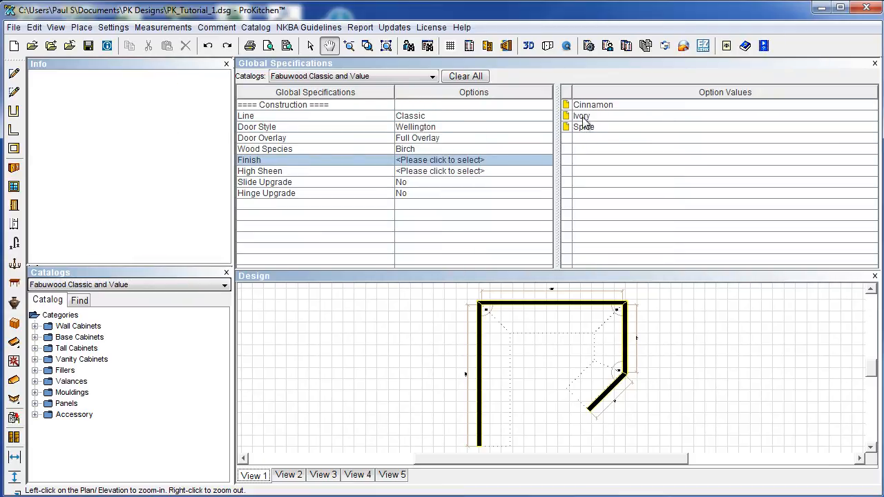
left_click(585, 129)
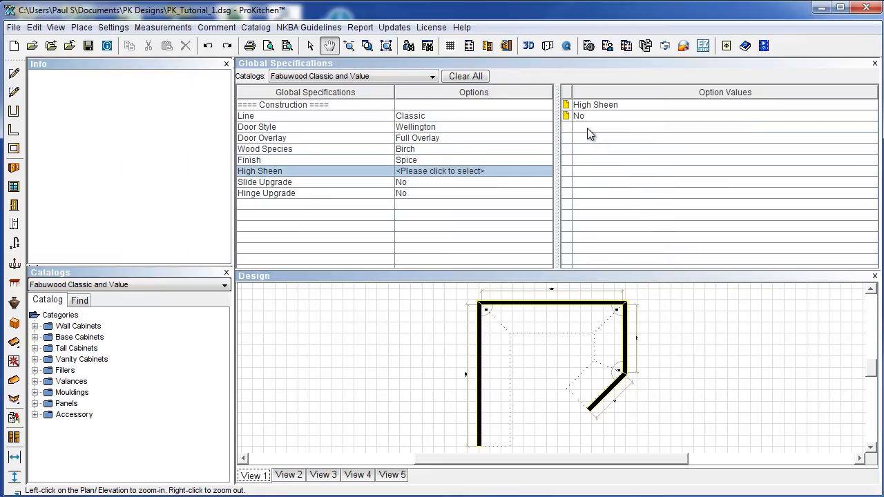
Set High Sheen, Slide Upgrade and Hinge Upgrade to No.
left_click(582, 118)
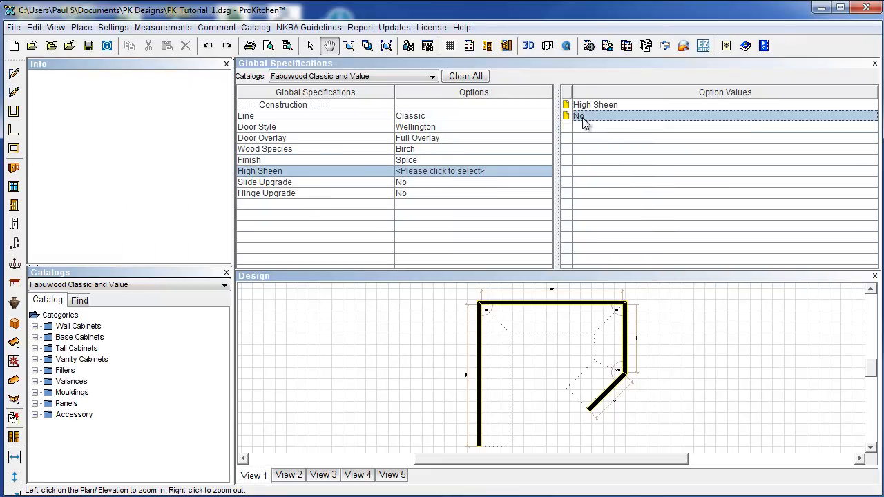
left_click(584, 121)
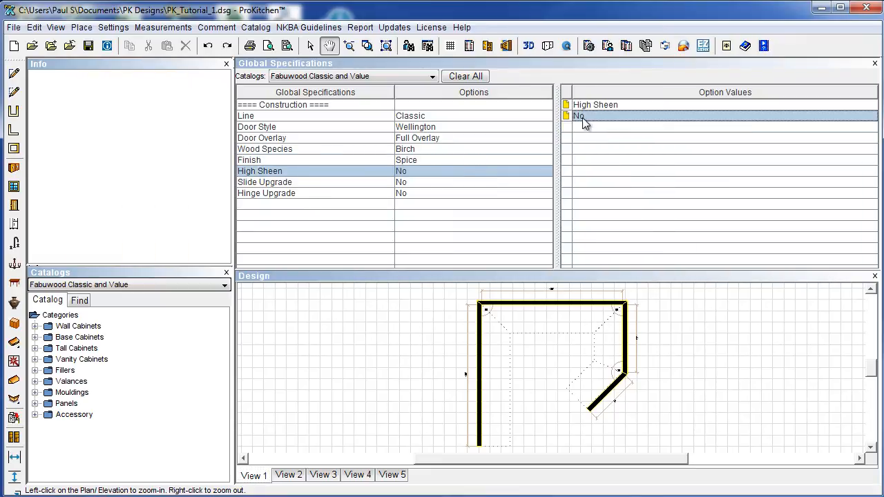
left_click(412, 186)
left_click(407, 195)
left_click(419, 184)
left_click(407, 194)
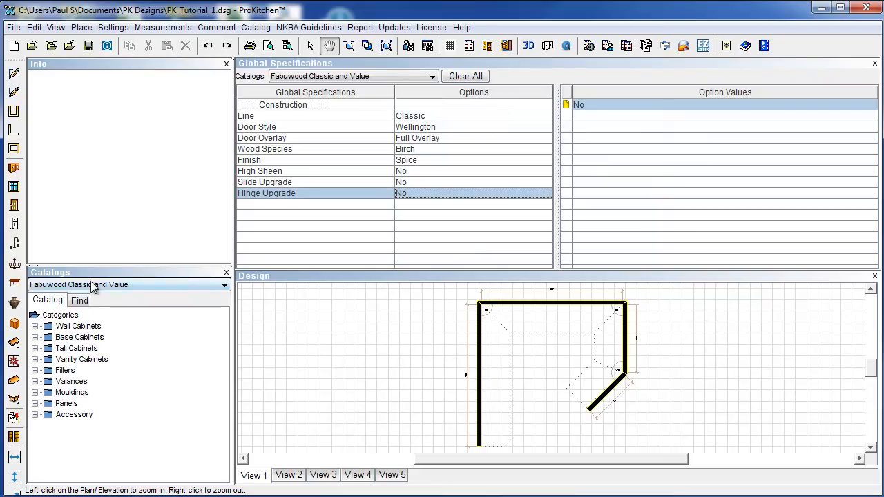
Expand Wall Cabinets > Standard > 12" Deep > 30" High in Catalogs, then close Global Specifications.
left_click(35, 326)
left_click(47, 337)
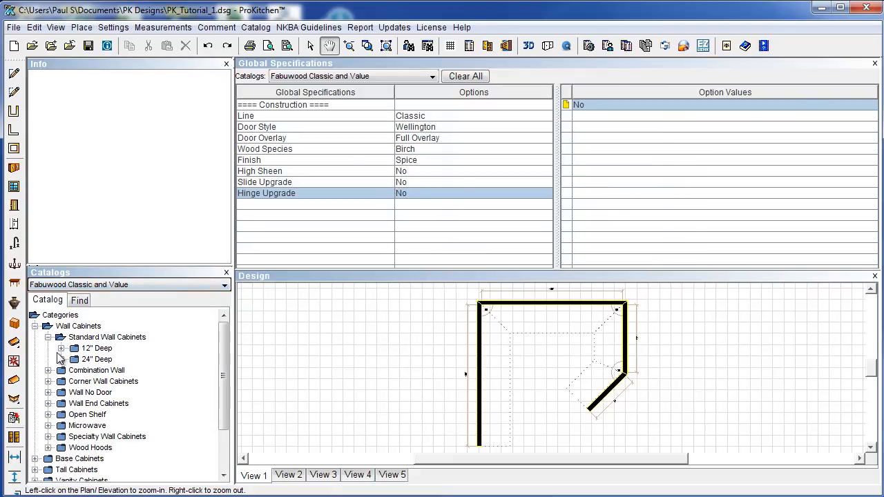
left_click(60, 348)
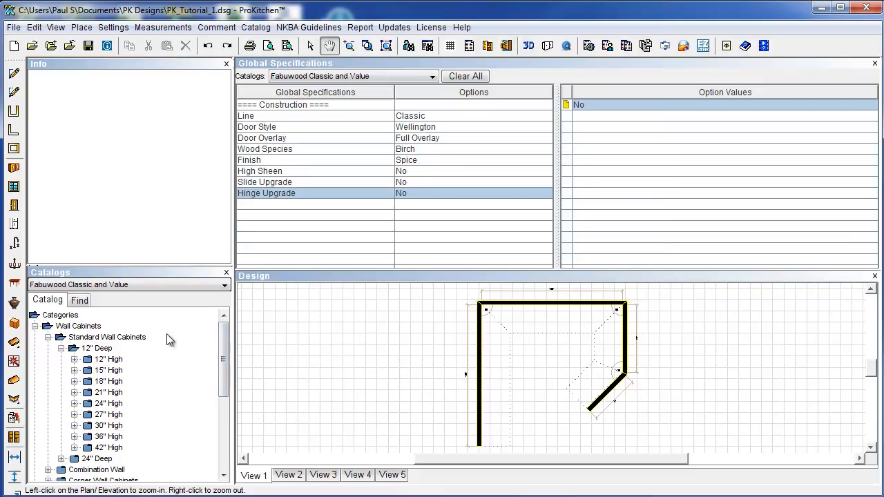
left_click(75, 426)
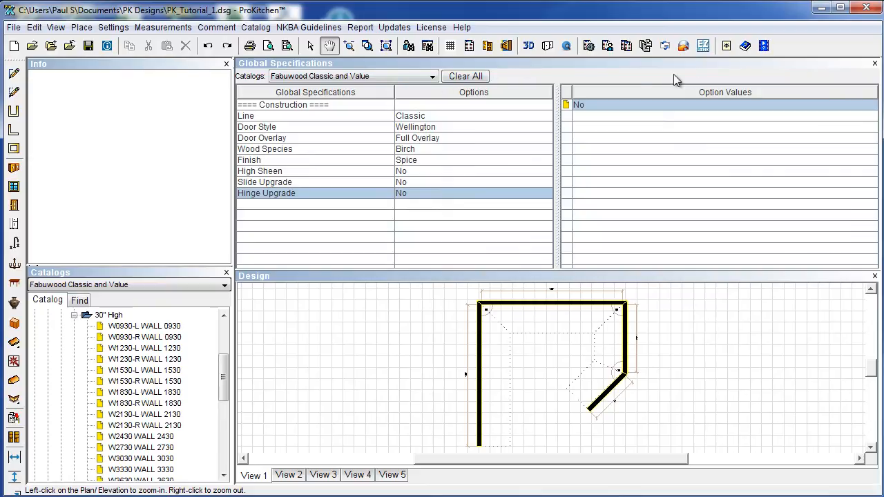
left_click(875, 63)
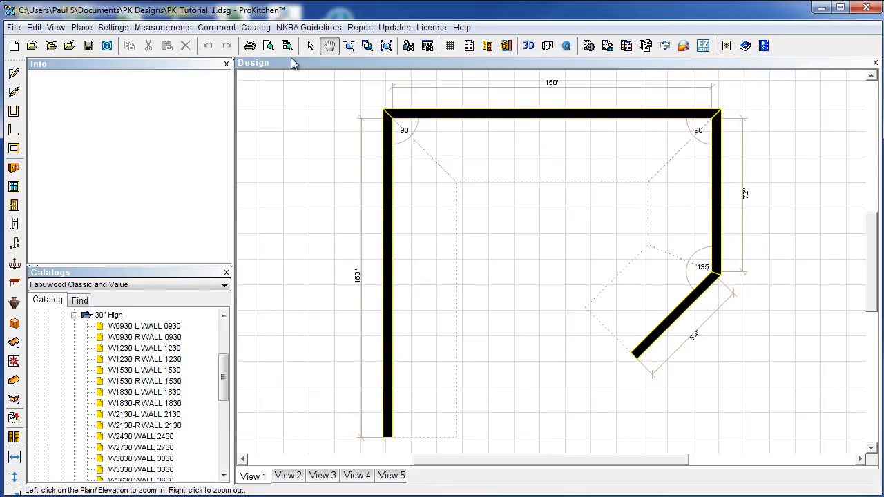
left_click(15, 169)
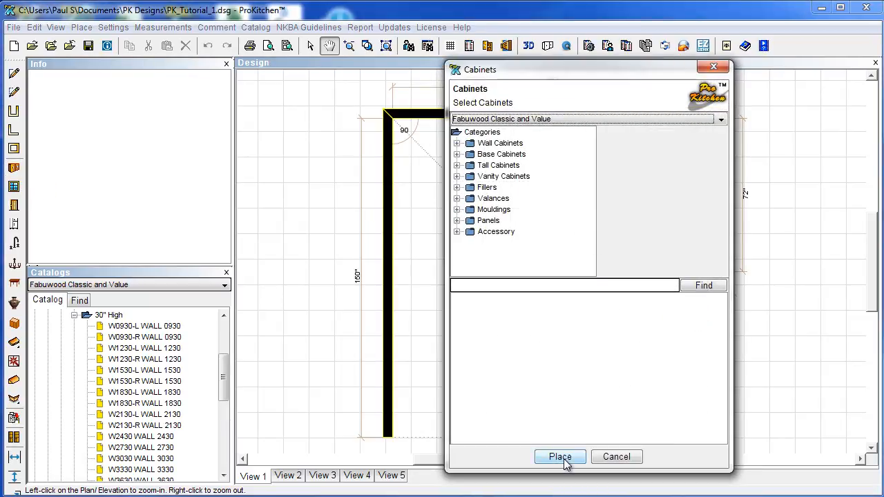
left_click(615, 458)
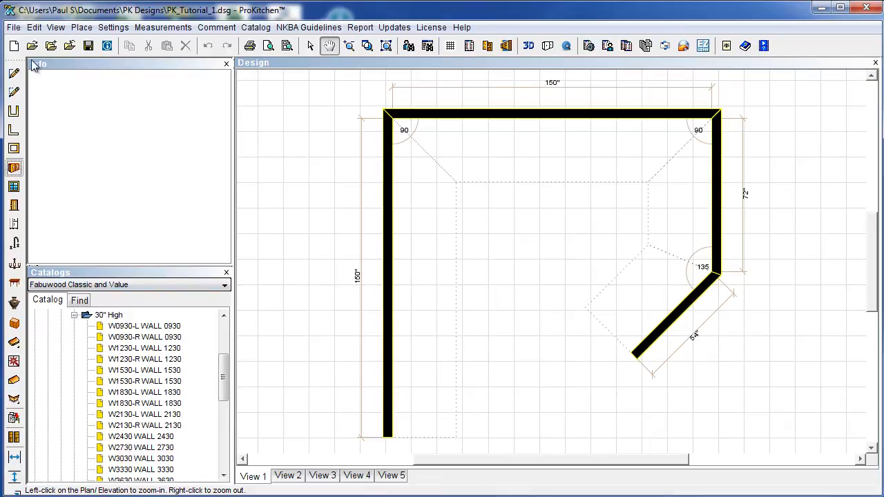
left_click_drag(146, 61, 145, 62)
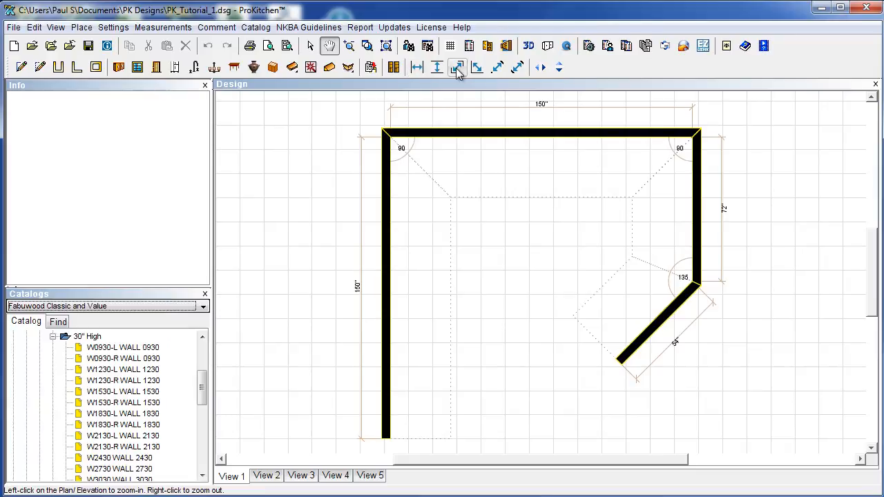
left_click(541, 68)
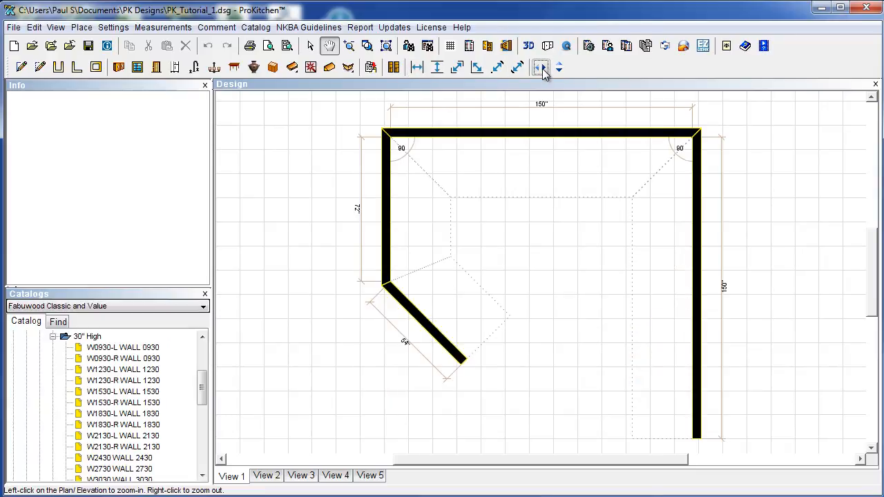
left_click(559, 69)
left_click(559, 69)
left_click(541, 68)
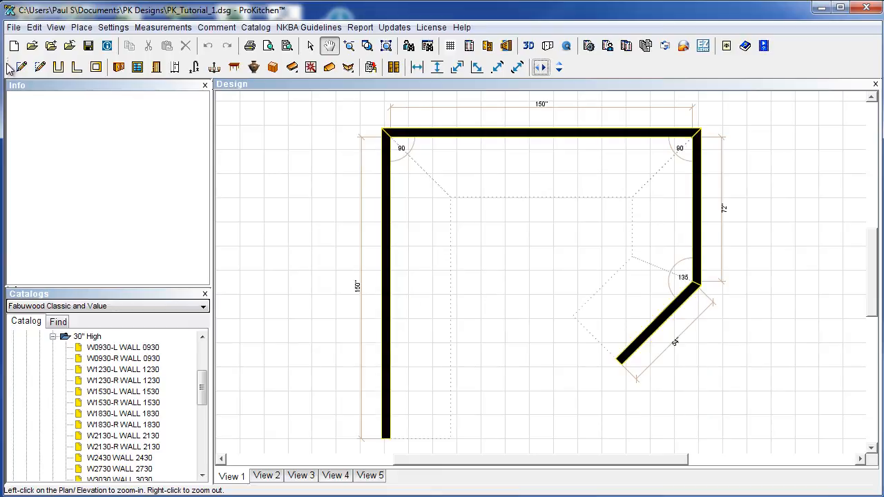
left_click_drag(8, 67, 24, 93)
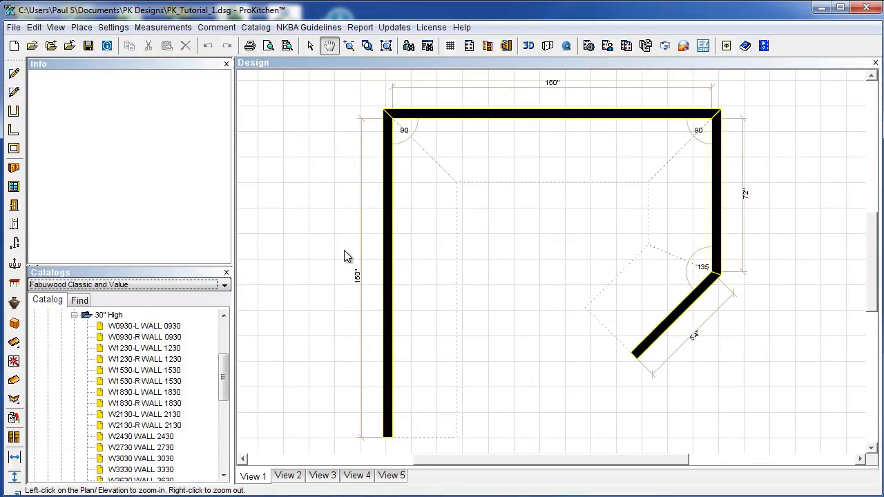
left_click(557, 285)
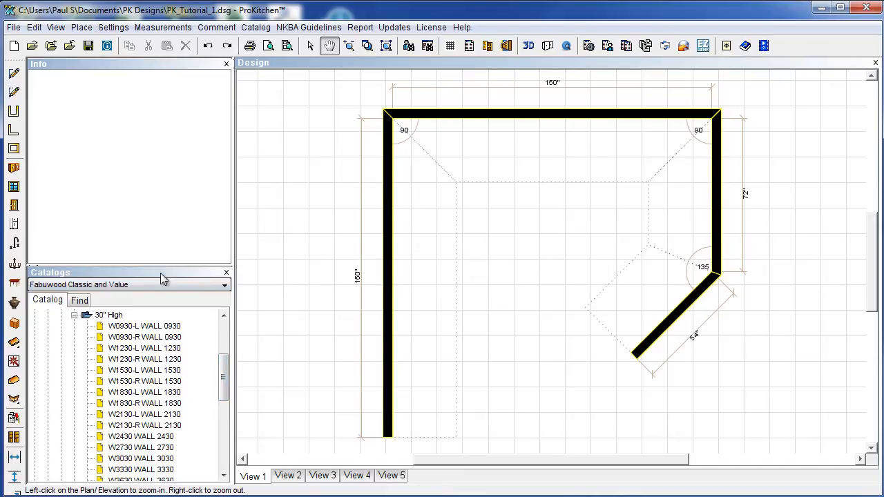
scroll(228, 358, "up", 3)
scroll(228, 358, "up", 1)
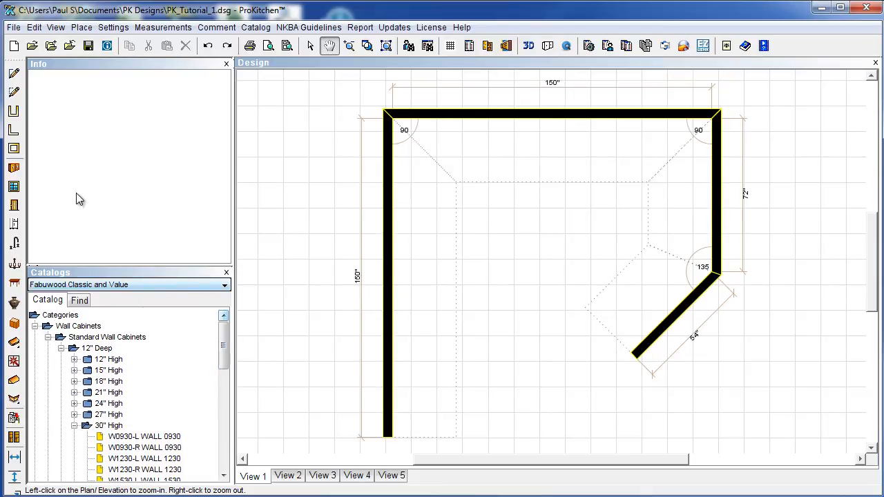
Insert the WCL36_oak casement window at 36" width into the top wall with a 54" left offset.
left_click(14, 187)
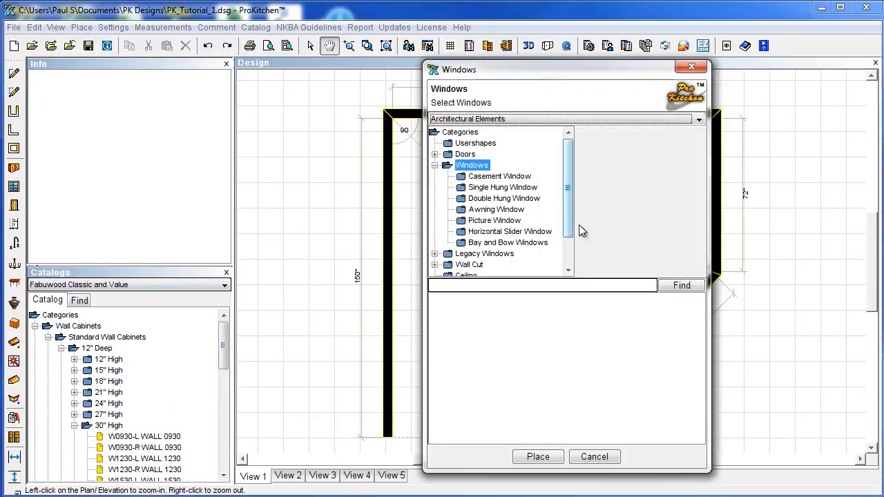
left_click(489, 176)
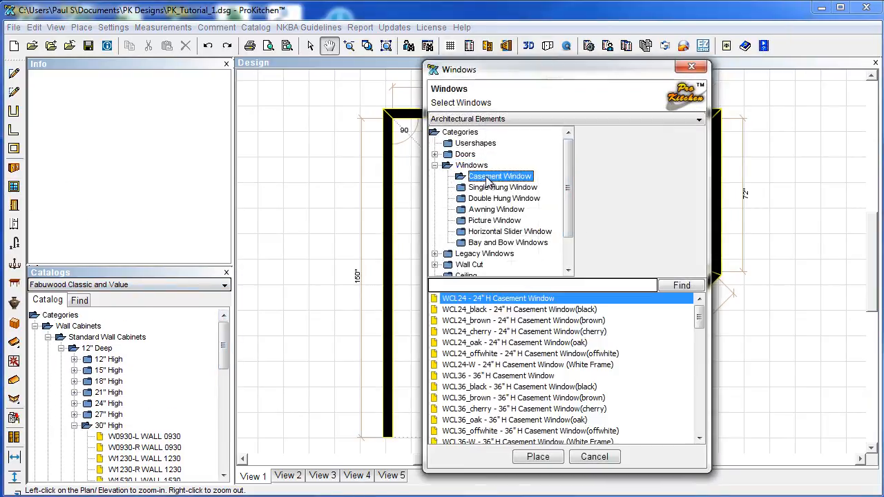
left_click(526, 421)
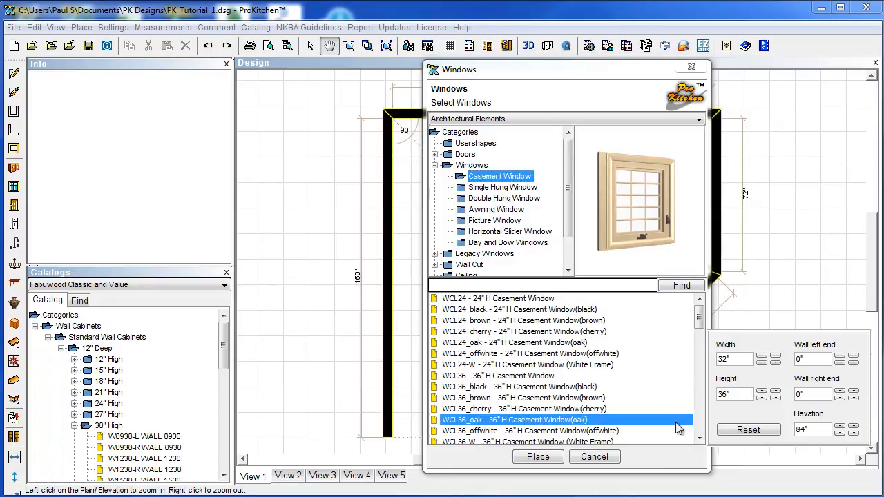
left_click(762, 355)
left_click(538, 458)
left_click(523, 165)
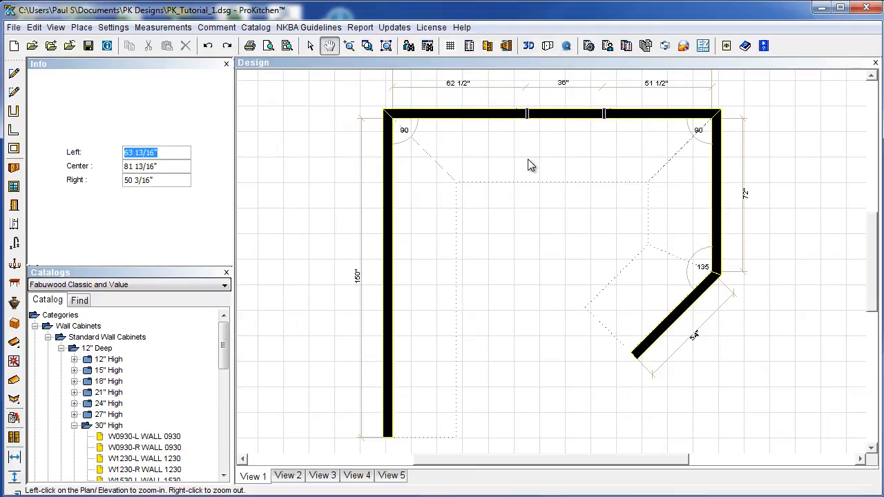
type("54")
key("Return")
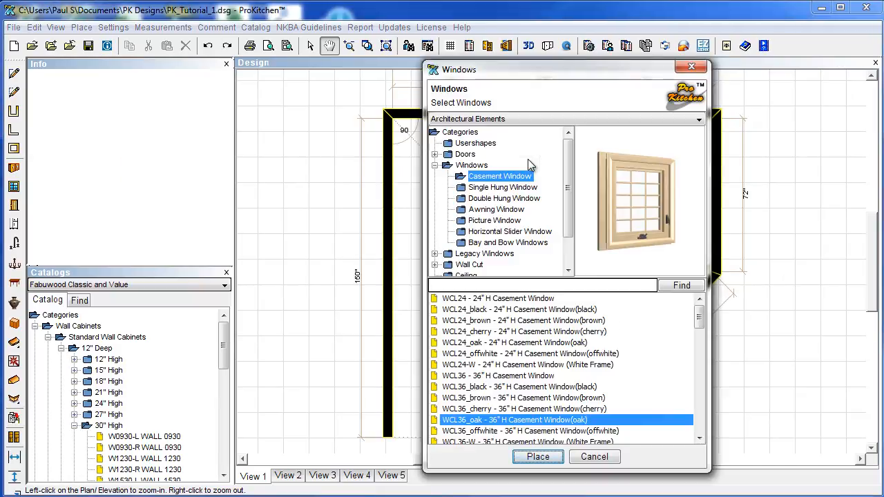
left_click(605, 461)
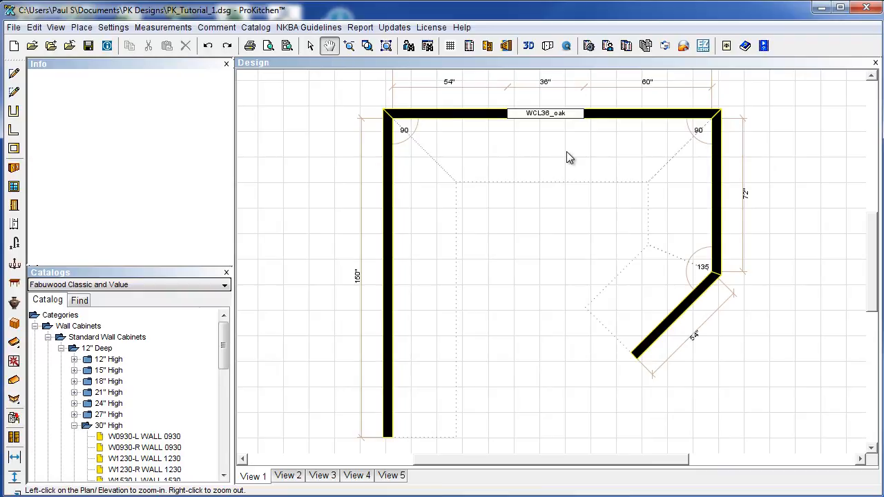
Collapse Wall Cabinets and open Base Cabinets > Corner Base Cabinets > Lazy Susan in the catalog.
left_click(61, 348)
left_click(47, 337)
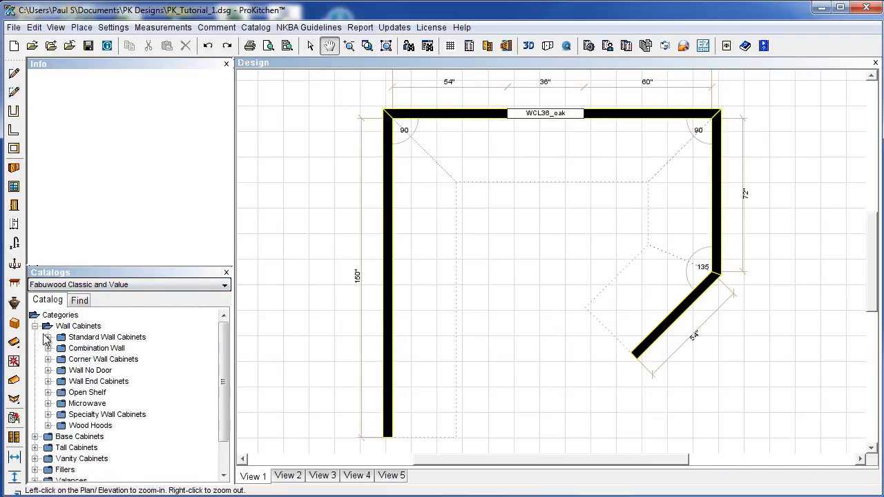
left_click(34, 326)
left_click(35, 337)
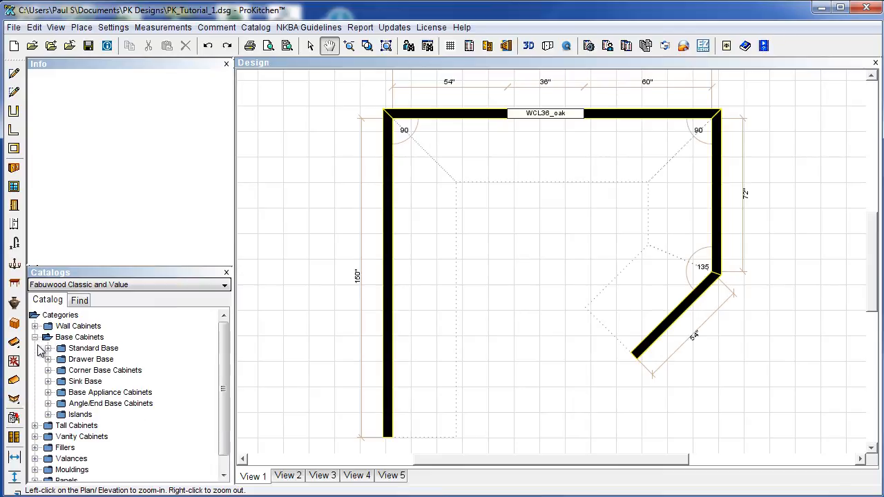
left_click(49, 371)
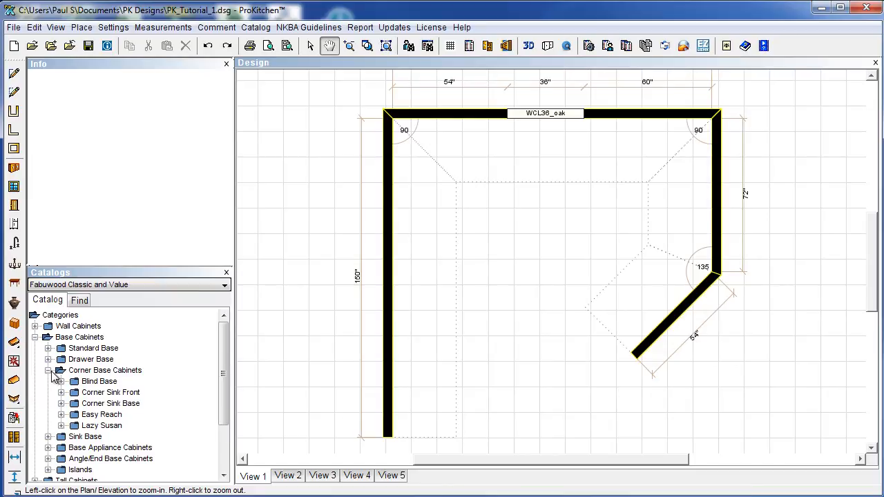
left_click(61, 425)
left_click(60, 415)
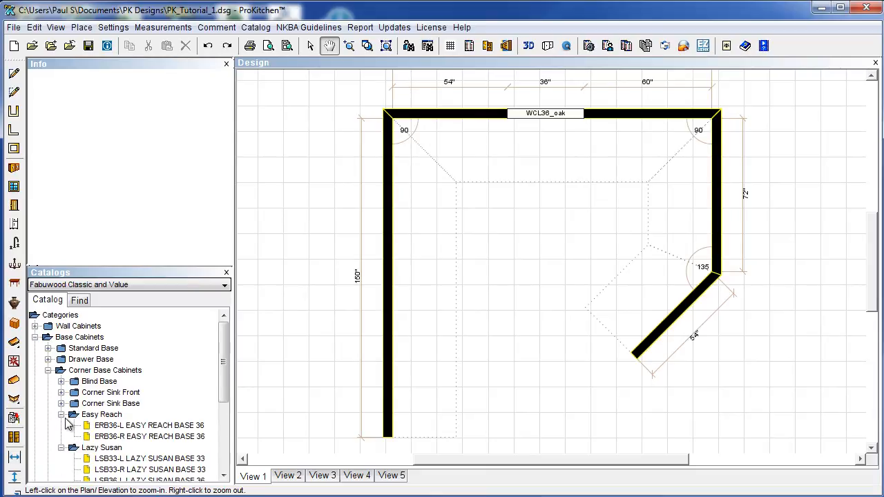
left_click(62, 415)
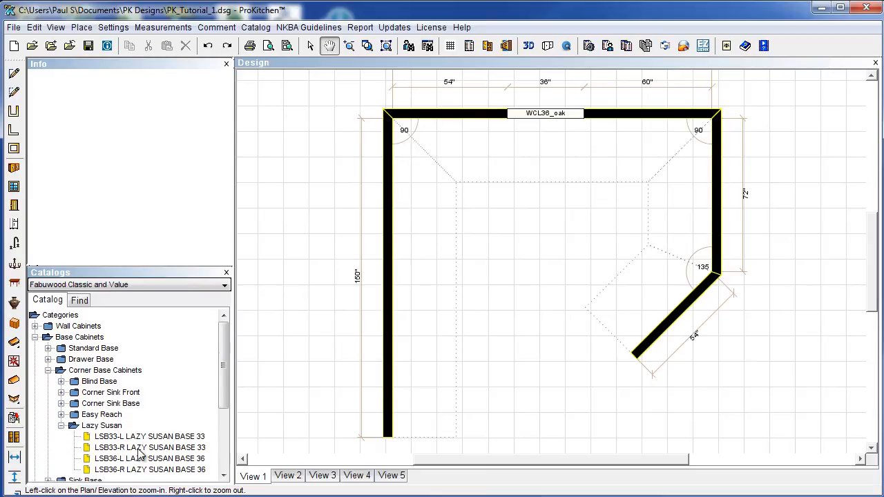
Place the LSB36-L LAZY SUSAN BASE 36 snapped into the top-left corner.
left_click(117, 460)
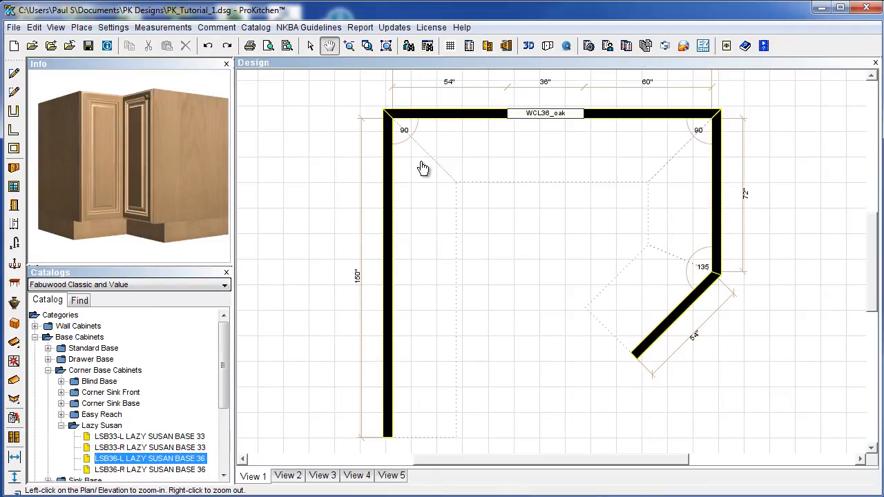
left_click_drag(140, 461, 435, 173)
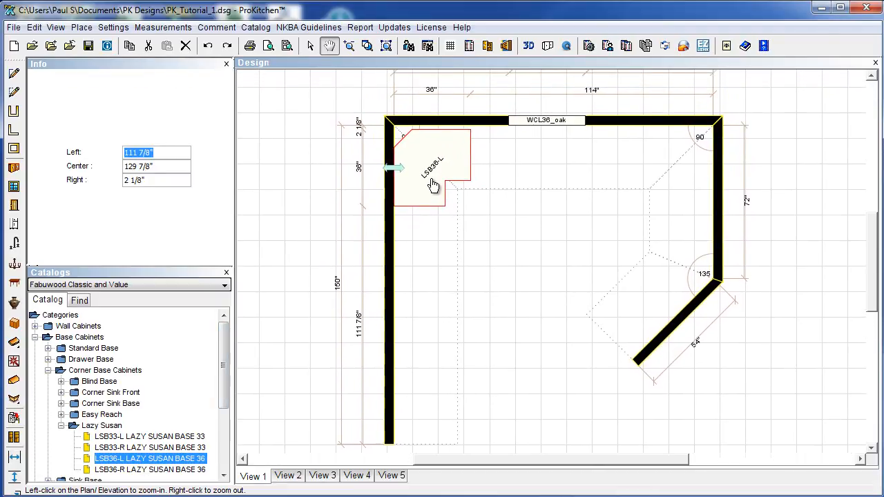
left_click(310, 45)
left_click_drag(398, 172, 420, 161)
left_click(515, 270)
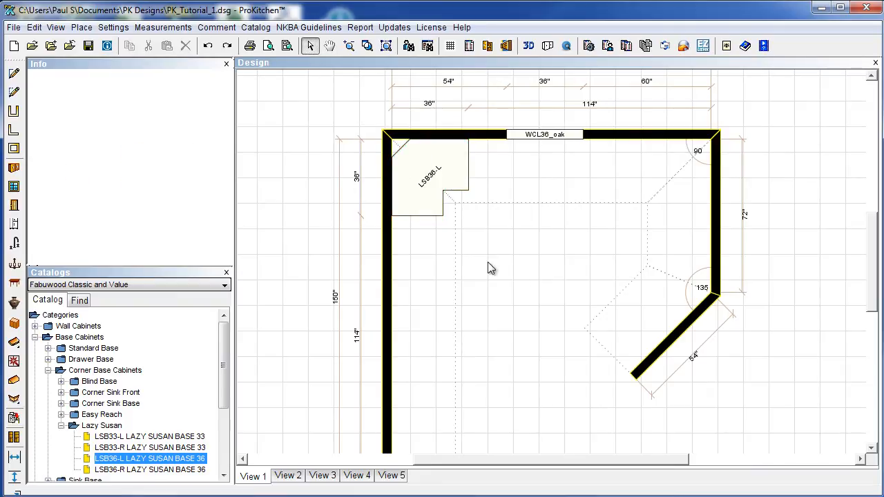
Place the LSB36-R lazy susan base in the top-right corner.
left_click(129, 469)
left_click(657, 197)
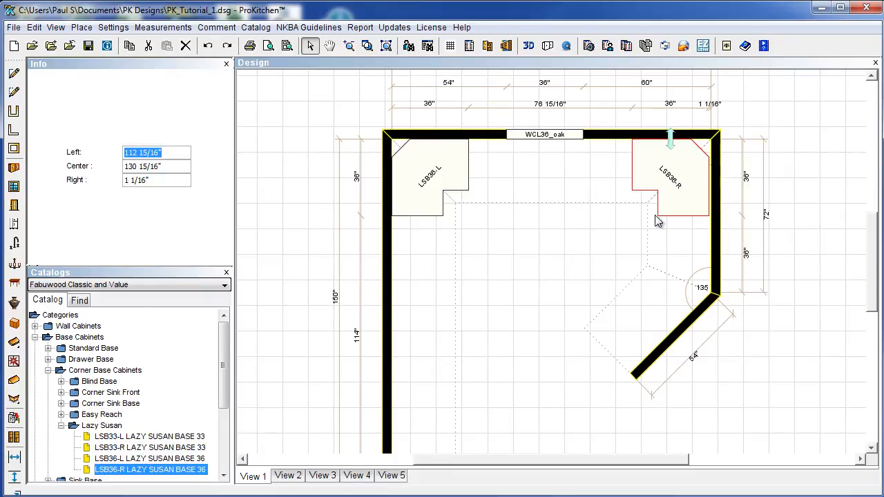
left_click(539, 290)
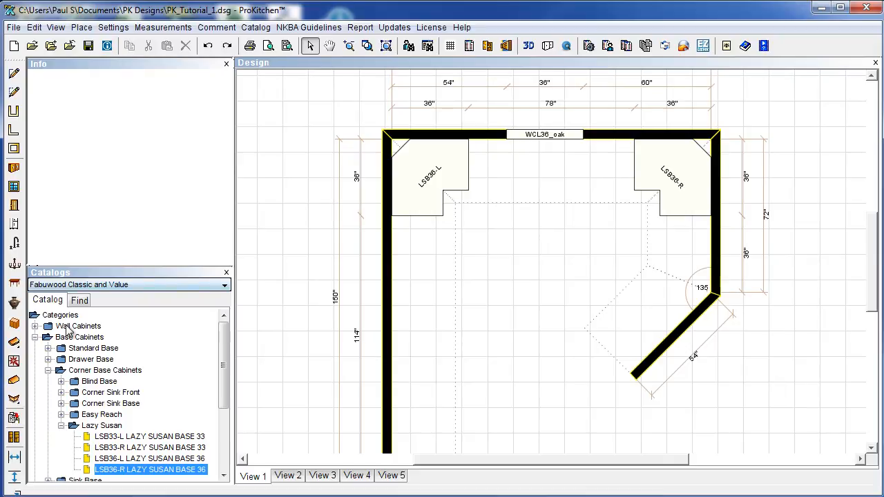
Place a DB18 drawer base on the top wall from the Drawer Base list.
left_click(60, 426)
left_click(47, 370)
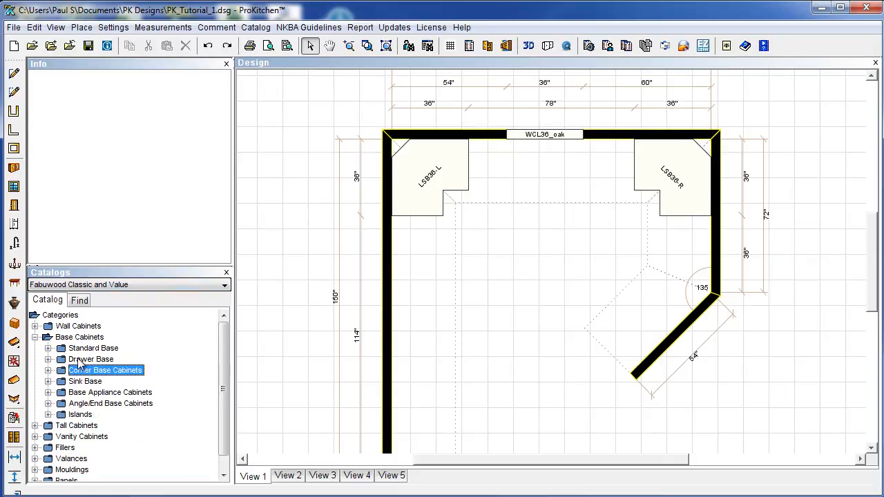
left_click(48, 350)
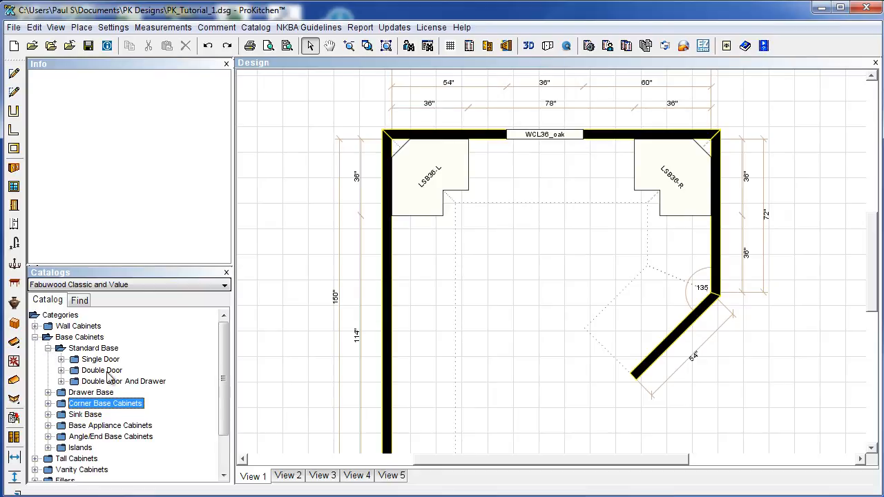
left_click(48, 393)
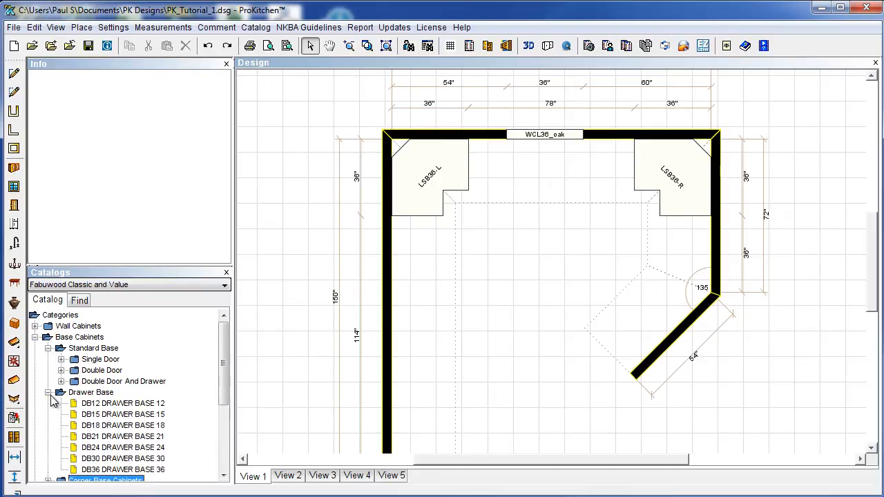
left_click_drag(105, 425, 468, 184)
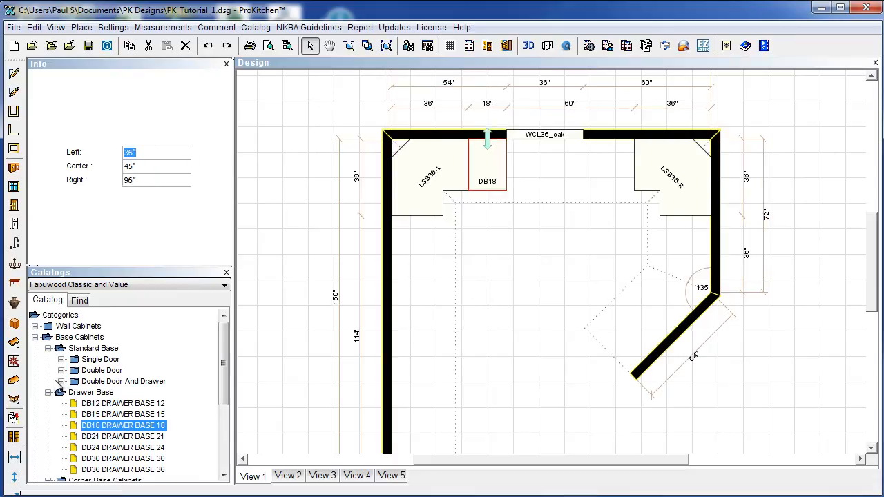
Open the Sink Base sizes list and nudge DB18 against the back wall.
scroll(61, 391, "down", 2)
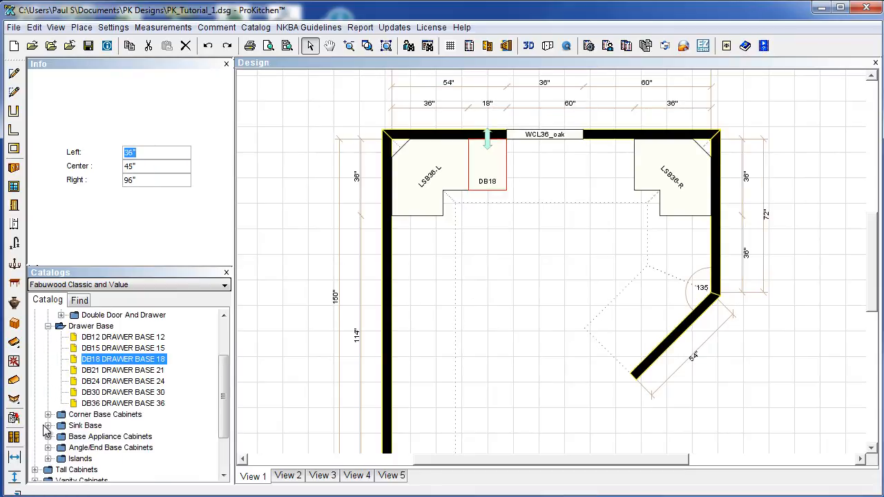
left_click(48, 425)
scroll(54, 430, "down", 1)
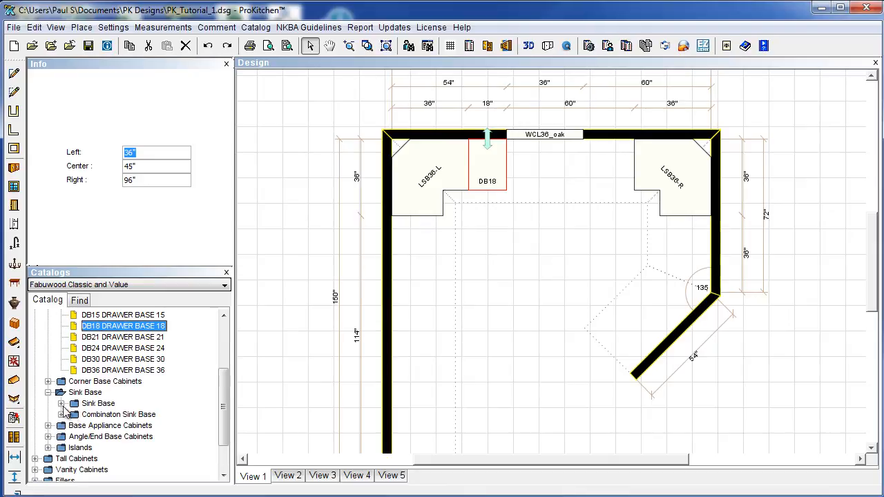
left_click(68, 413)
scroll(73, 413, "down", 1)
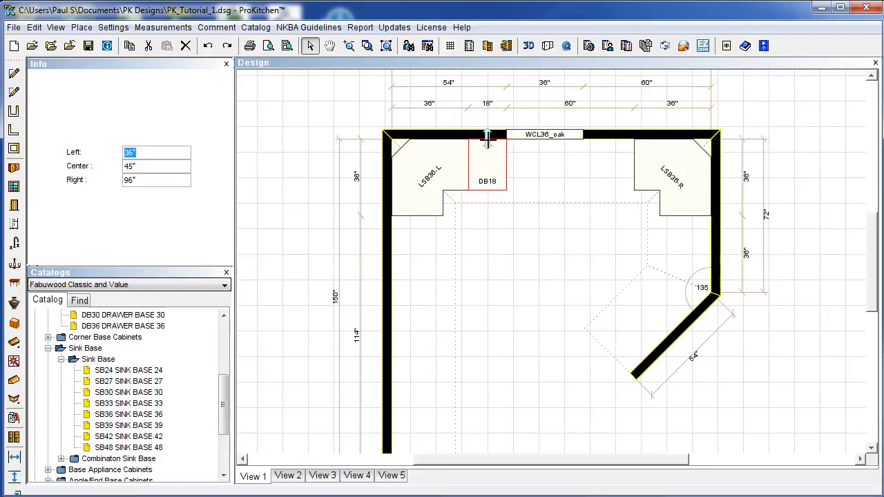
mouse_move(487, 140)
left_mouse_down()
mouse_move(486, 243)
mouse_move(487, 145)
mouse_move(491, 184)
mouse_move(494, 146)
mouse_move(500, 164)
left_mouse_up()
left_click(494, 182)
Insert the SB36 sink base right of DB18, replacing a misplaced first attempt.
left_click(122, 414)
left_click(526, 190)
left_click(530, 183)
key("Delete")
left_click(492, 184)
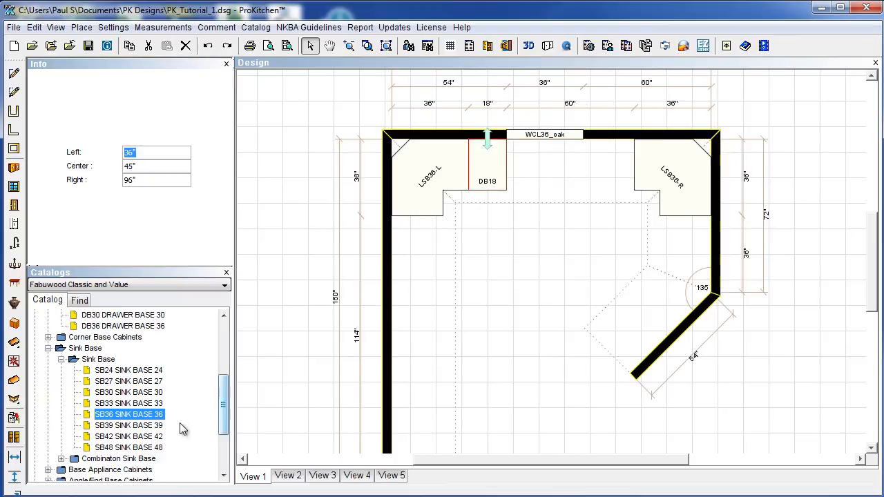
left_click(130, 420)
double_click(130, 422)
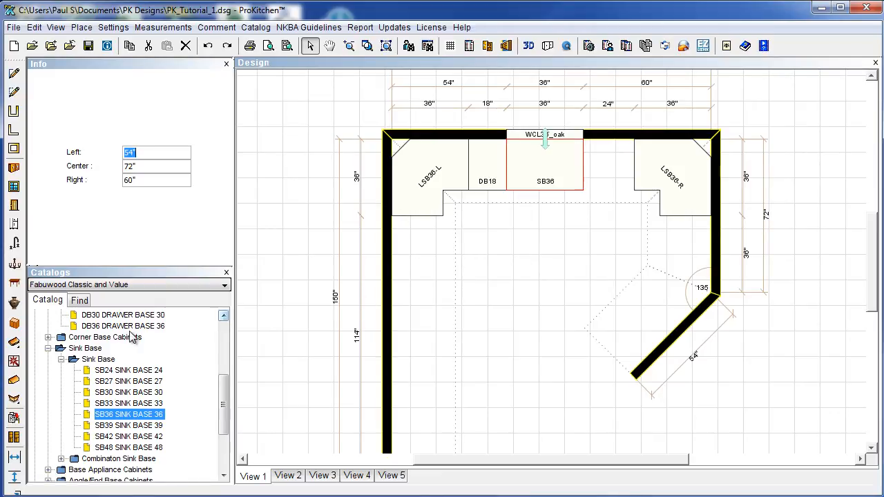
scroll(223, 397, "up", 2)
left_click_drag(226, 404, 216, 365)
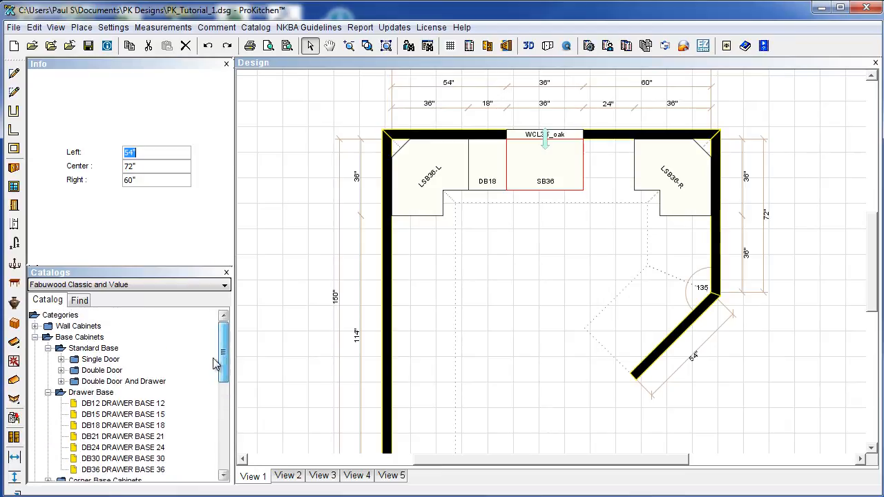
Place B15-R on the left wall and B24 on the right wall below the corners.
left_click(61, 359)
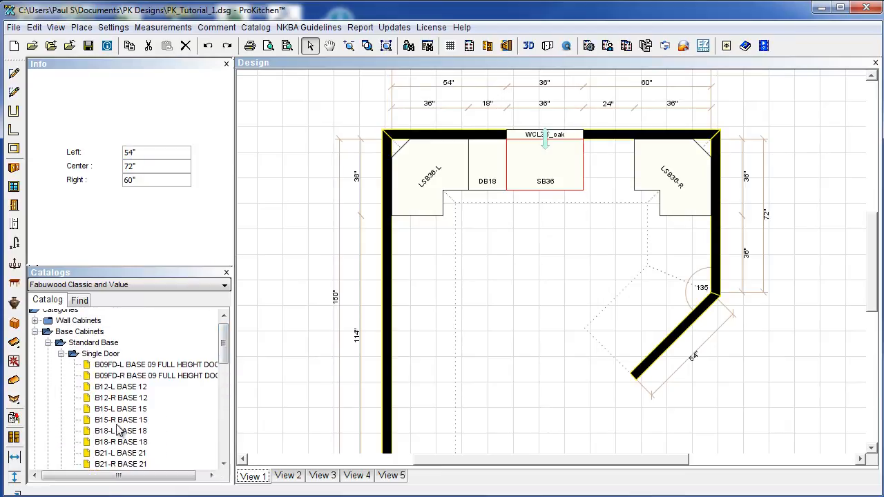
left_click_drag(121, 419, 420, 247)
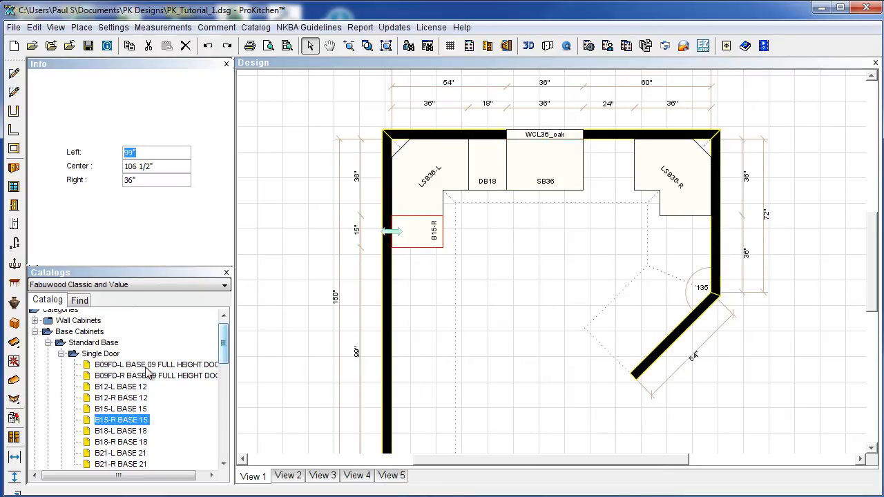
scroll(143, 428, "down", 2)
scroll(143, 429, "down", 1)
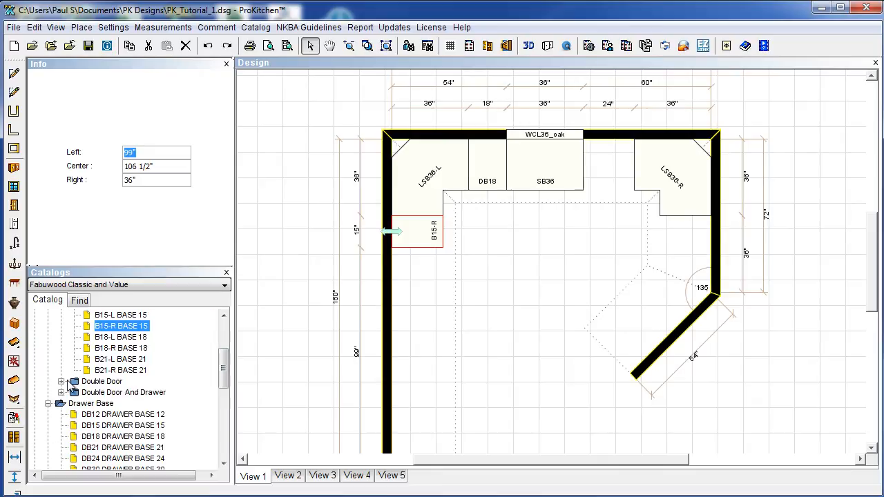
left_click(61, 382)
left_click_drag(118, 393, 699, 228)
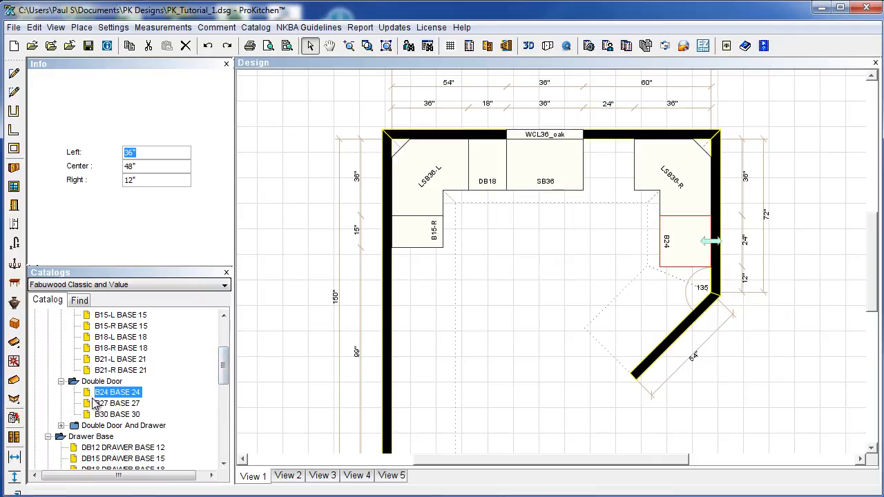
Place B42 on the angled wall with a 9 15/16" offset.
scroll(116, 415, "down", 2)
scroll(117, 418, "up", 1)
left_click(61, 392)
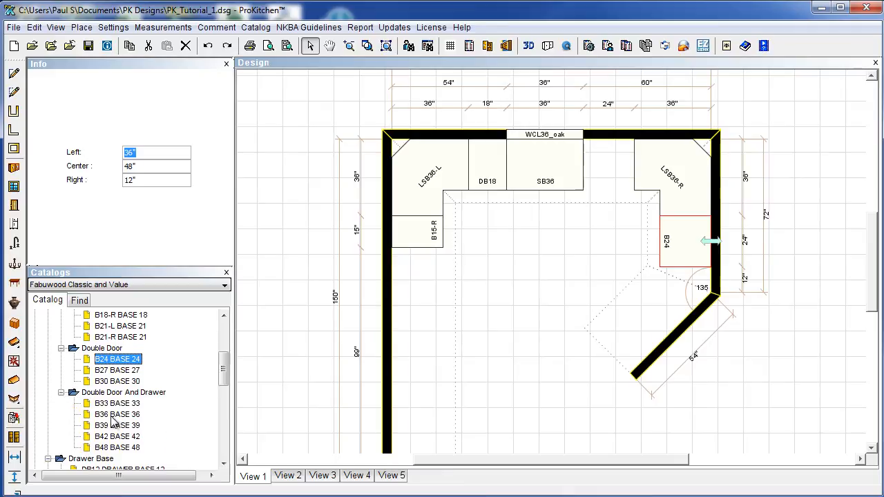
scroll(107, 428, "down", 1)
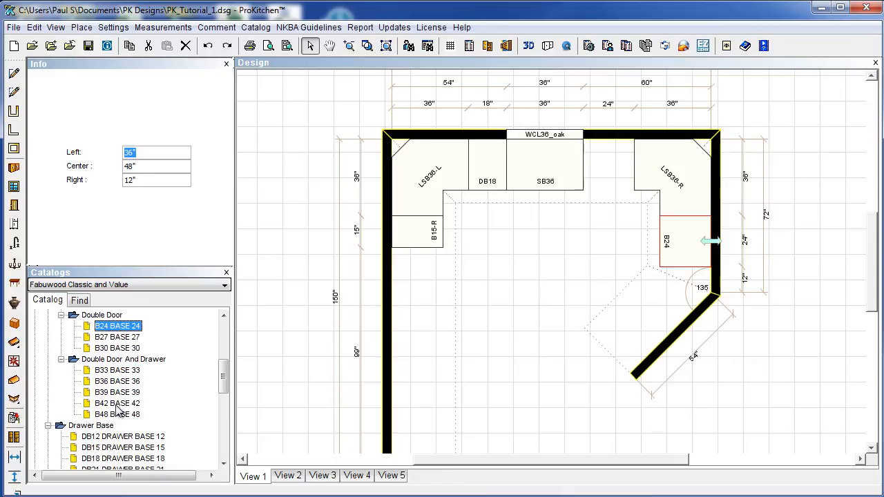
left_click(117, 404)
left_click(632, 326)
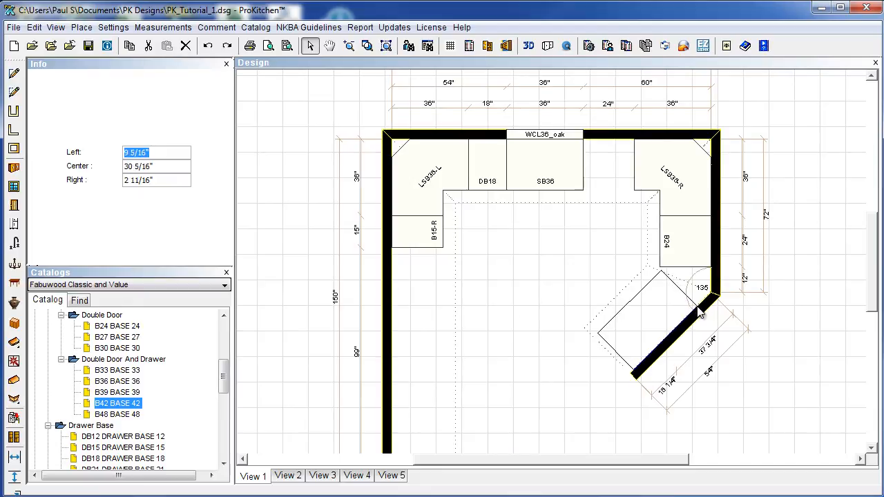
type("9 15/16")
key("Return")
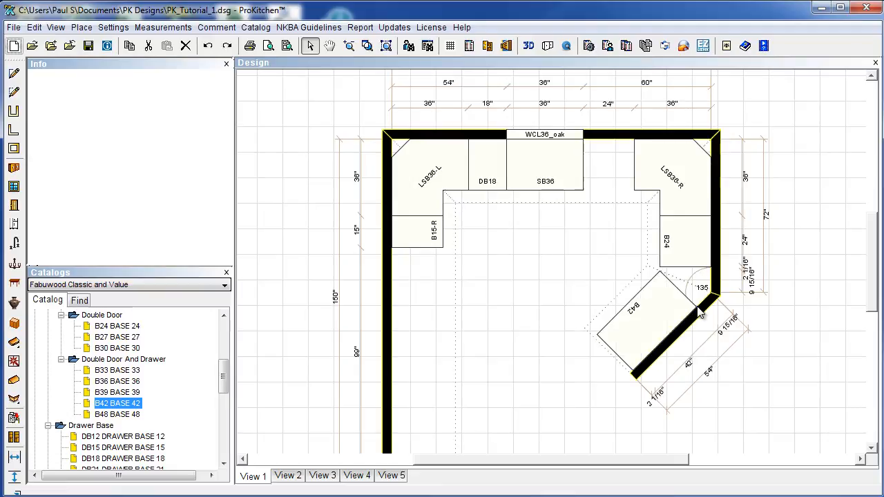
Place a B30 BASE 30 cabinet on the left wall with a 39" Left offset.
left_click(597, 265)
left_click_drag(117, 349, 408, 401)
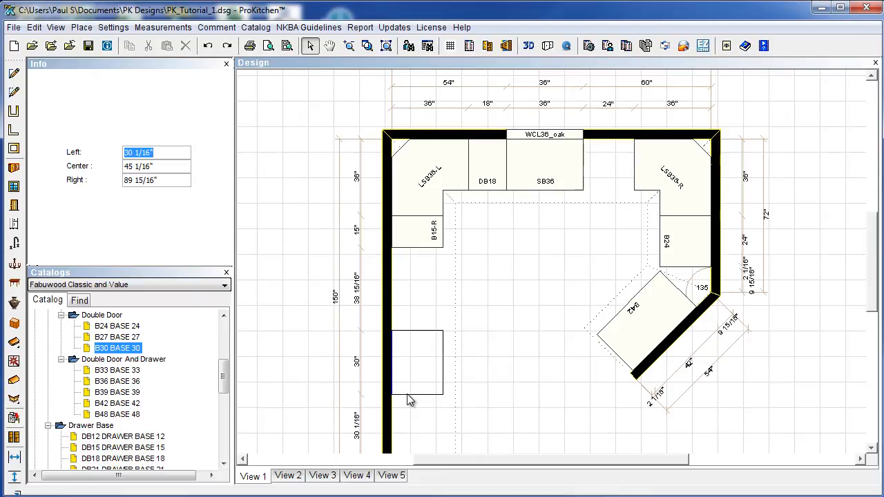
left_click_drag(408, 401, 423, 428)
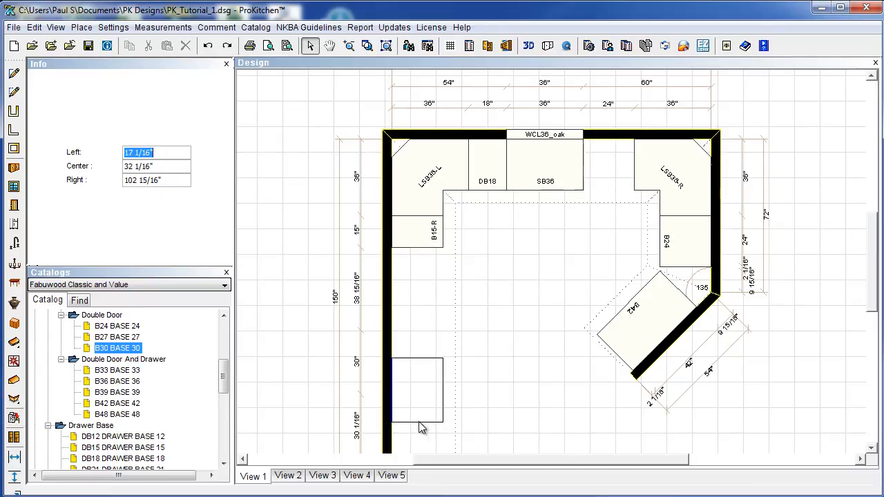
type("39")
key("Return")
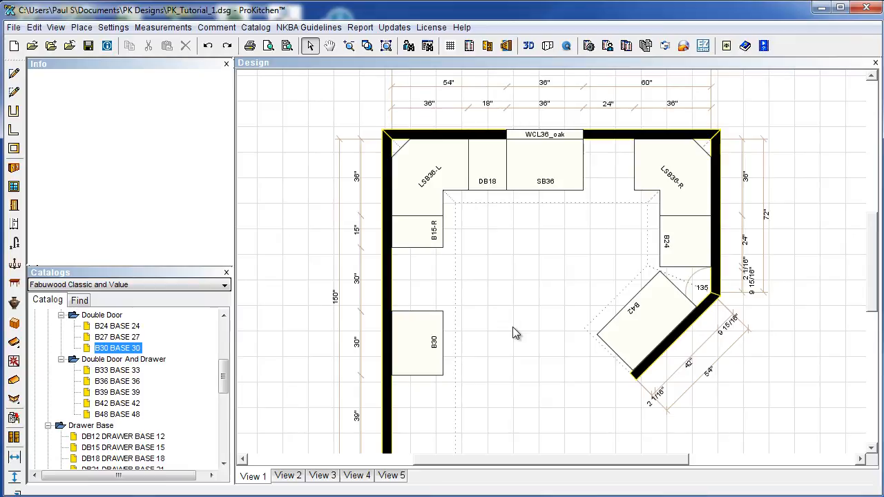
scroll(512, 332, "up", 1)
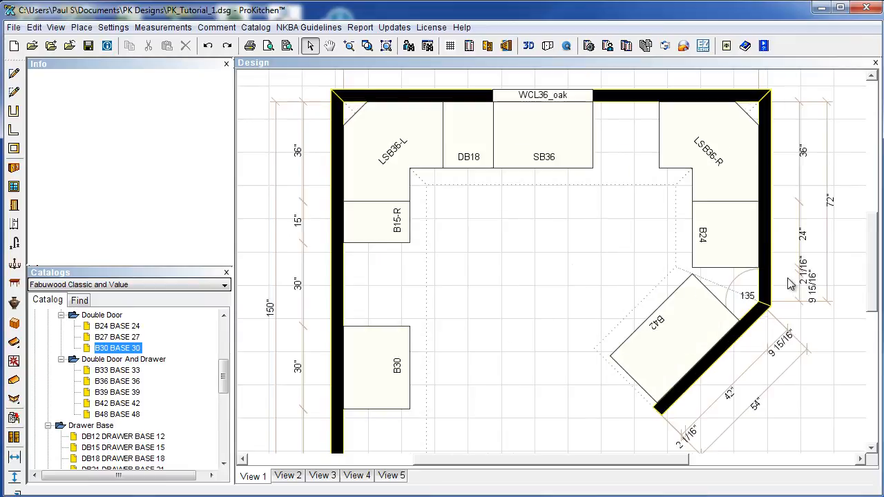
mouse_move(875, 295)
left_mouse_down()
mouse_move(876, 313)
mouse_move(873, 301)
left_mouse_up()
scroll(580, 310, "down", 1)
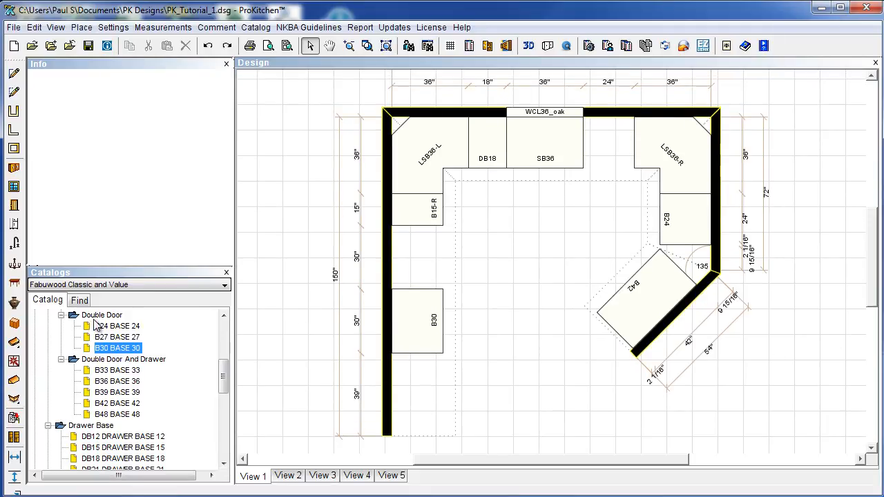
Collapse all the expanded Base Cabinets groups in the catalog.
left_click(49, 425)
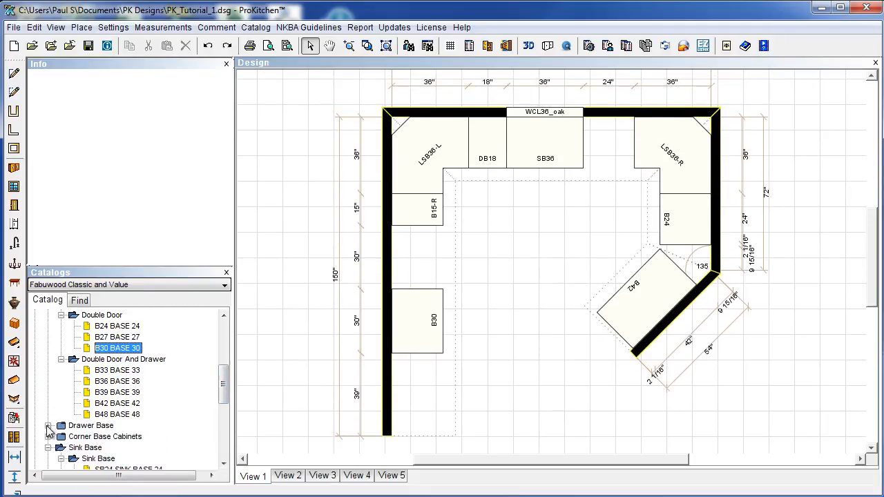
left_click(61, 359)
left_click(62, 404)
left_click(48, 392)
scroll(76, 370, "up", 1)
left_click(62, 348)
scroll(67, 358, "up", 3)
left_click(61, 326)
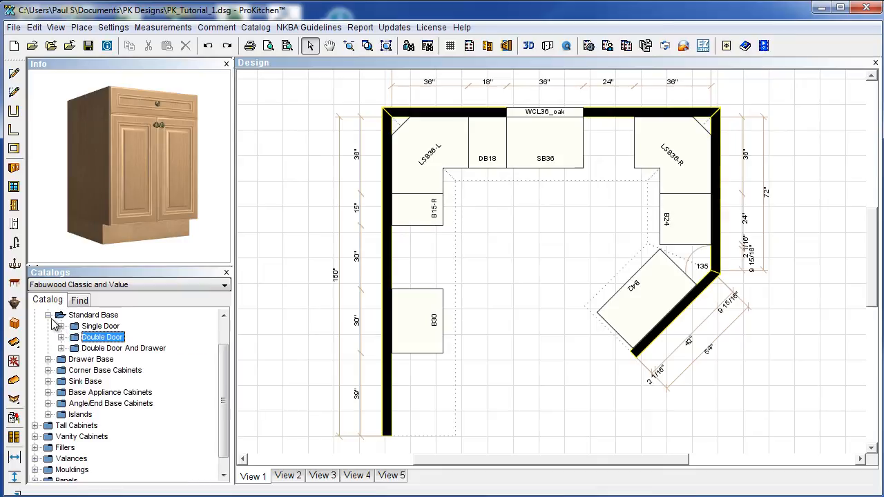
left_click(48, 316)
scroll(121, 397, "up", 1)
left_click(34, 338)
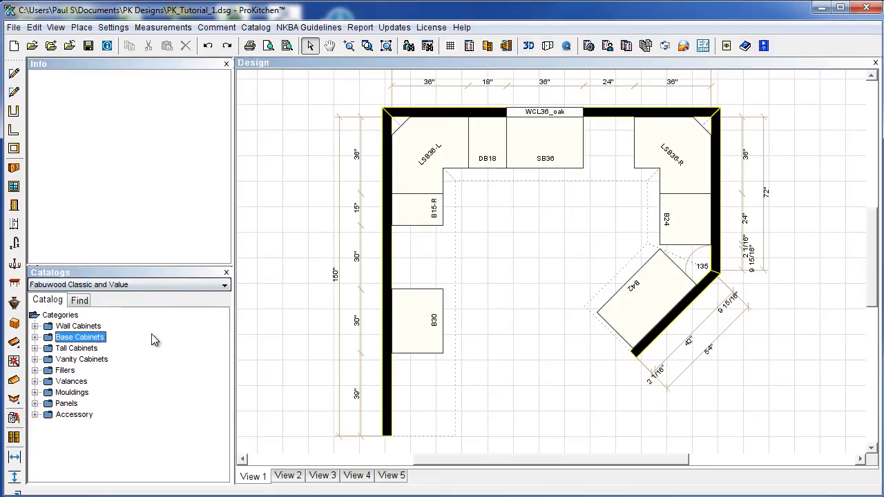
Place a 30" high WDC2430-L diagonal corner wall cabinet in the top-left corner.
left_click(35, 326)
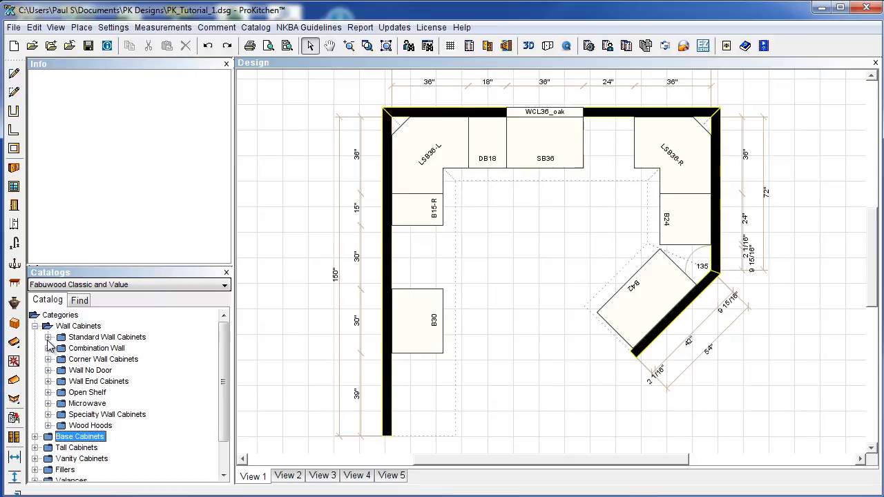
left_click(47, 359)
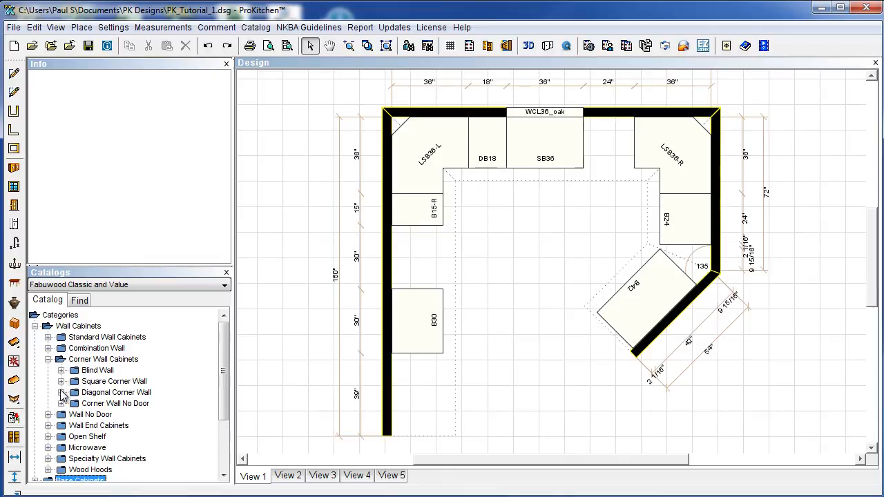
left_click(61, 392)
left_click(74, 403)
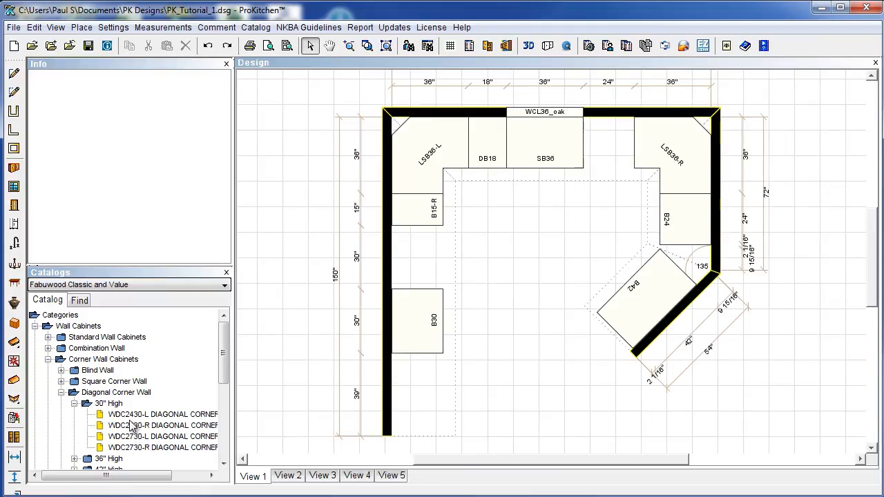
left_click(133, 415)
left_click(414, 151)
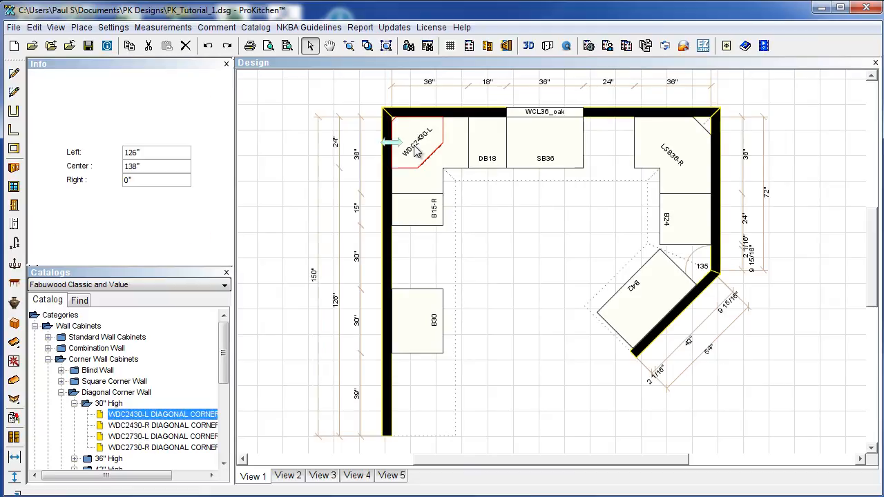
Switch the catalog to Standard Wall Cabinets > 12" Deep and select W2730.
left_click(74, 404)
left_click(61, 392)
left_click(48, 359)
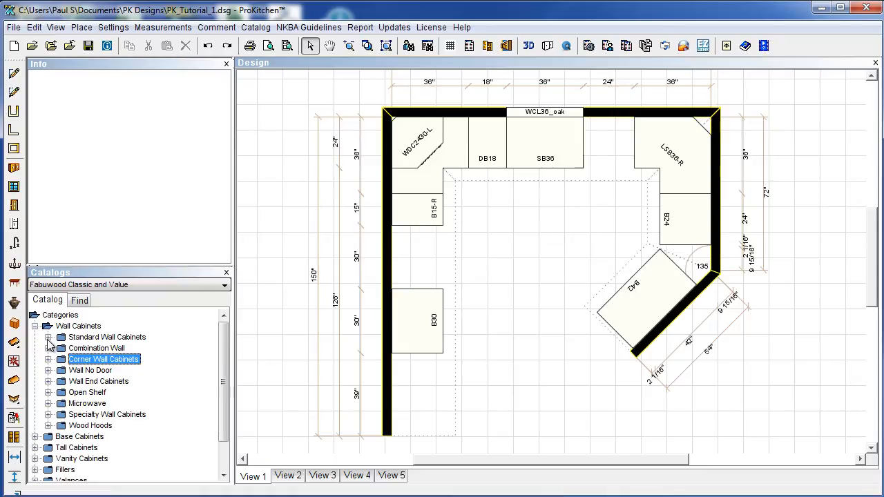
left_click(48, 337)
left_click(61, 349)
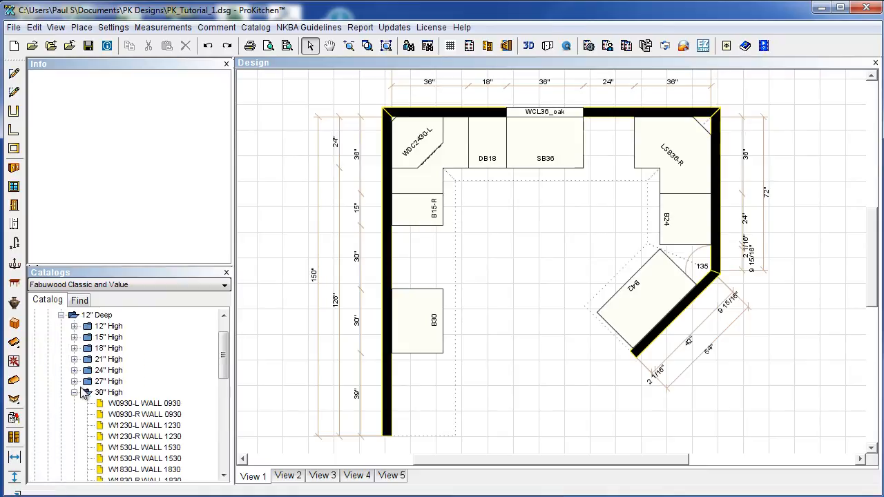
scroll(147, 408, "down", 4)
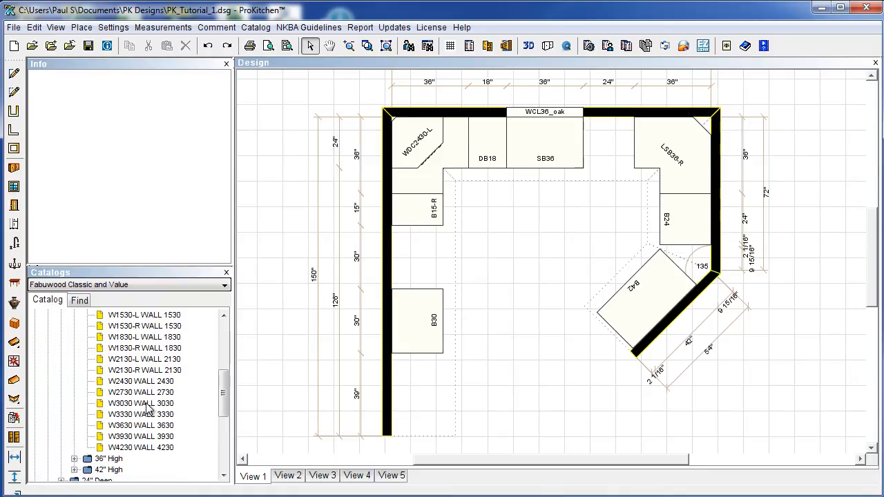
left_click(141, 392)
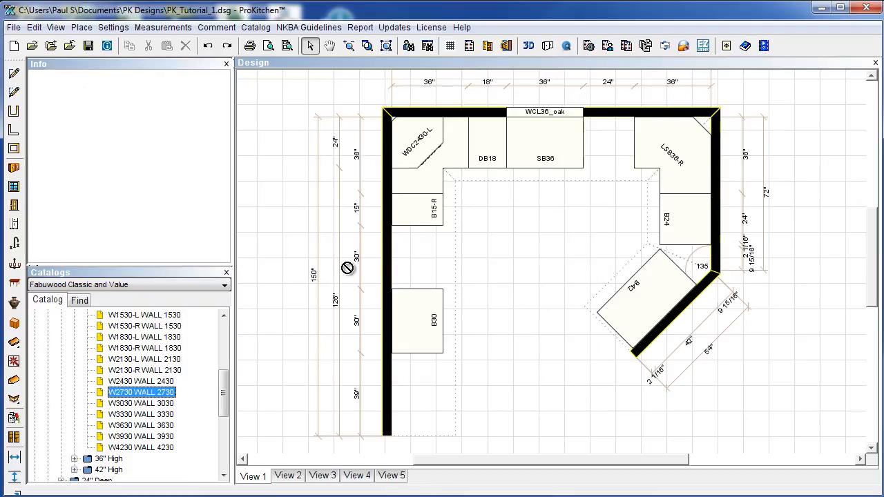
Place W2730 cabinets on the top and left walls and W3030s top-right and near B30.
left_click(450, 143)
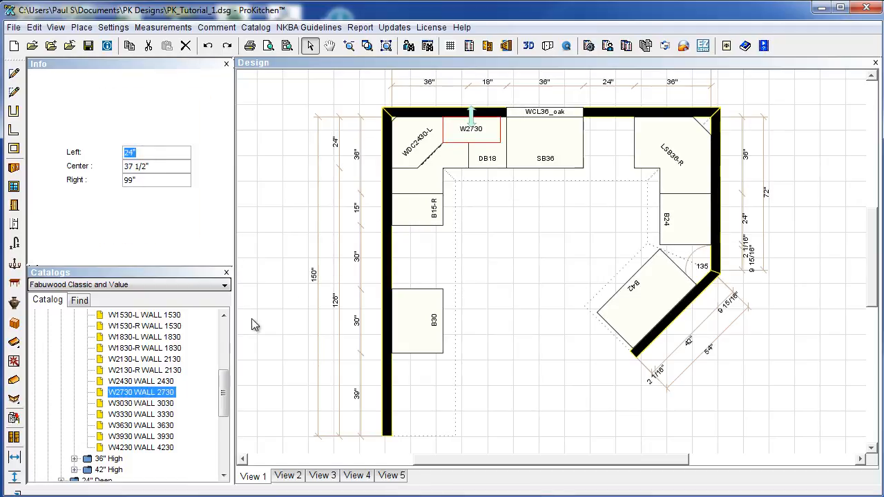
left_click_drag(143, 392, 399, 195)
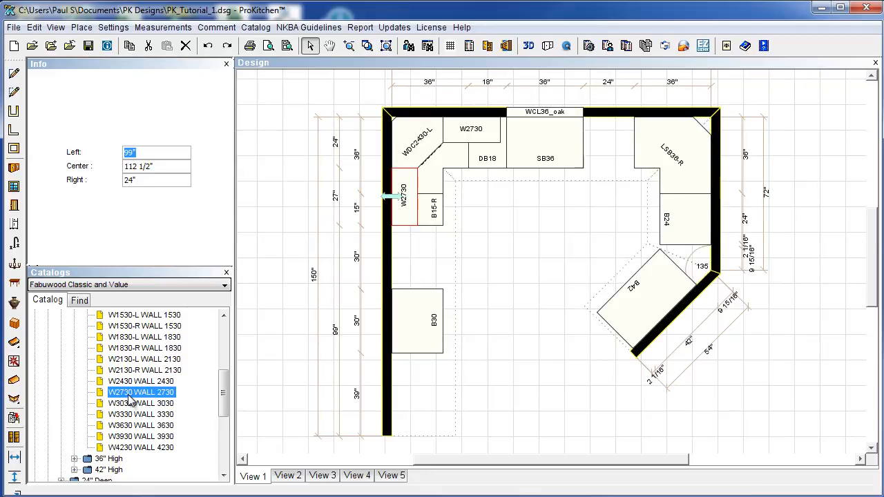
left_click_drag(131, 405, 673, 156)
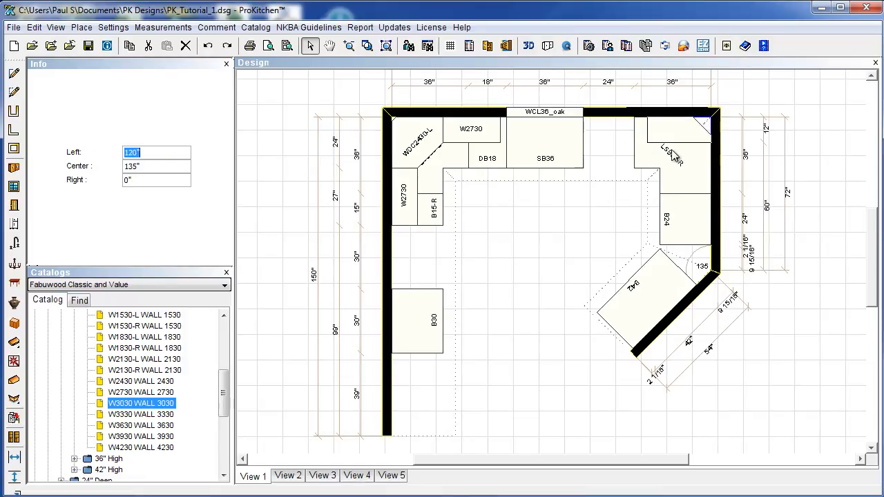
left_click_drag(138, 393, 636, 138)
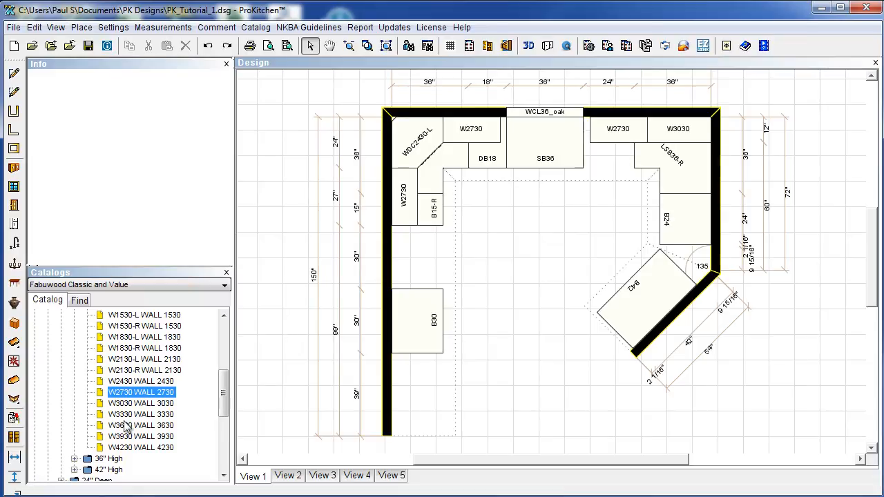
left_click_drag(130, 407, 421, 375)
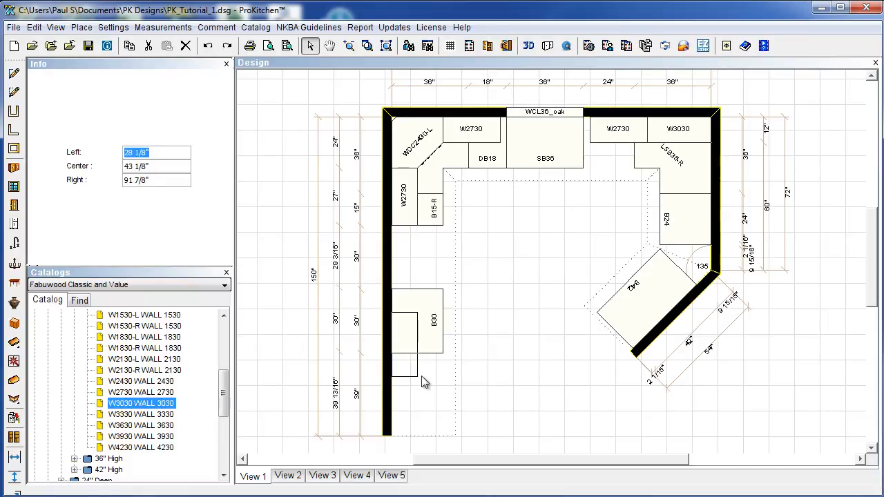
Centre the left-wall W3030 on base cabinet B30.
left_click(500, 335)
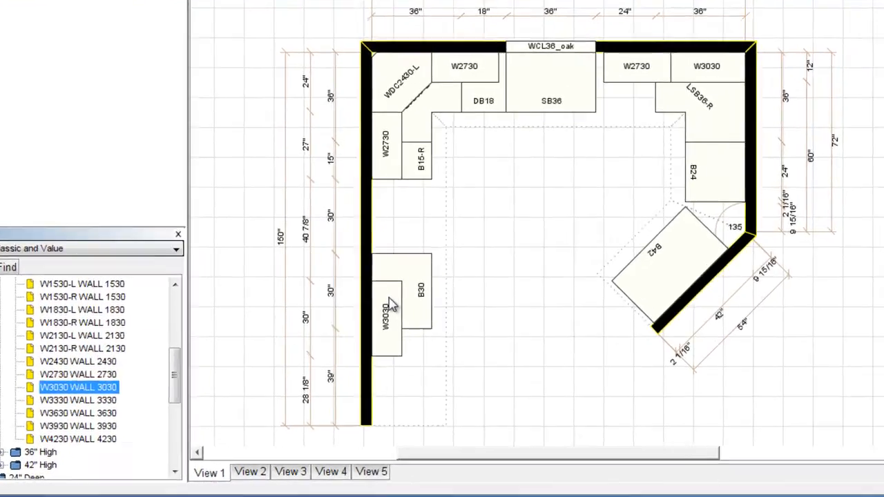
right_click(407, 330)
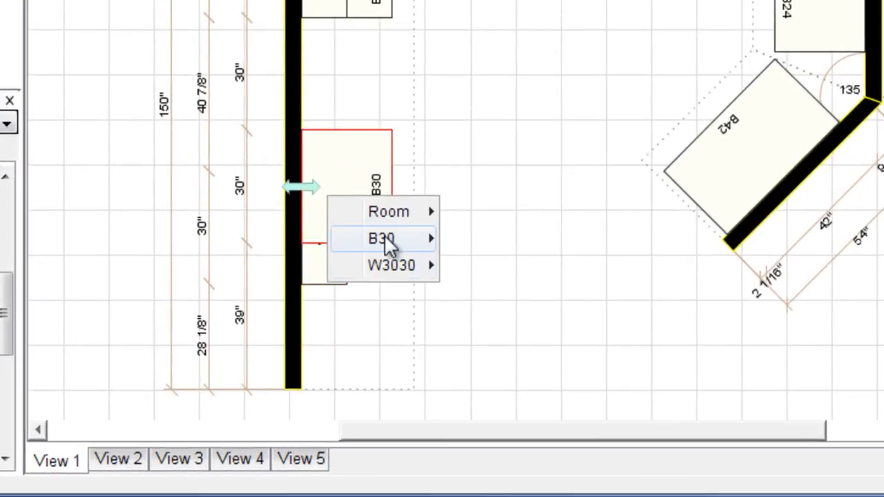
mouse_move(439, 367)
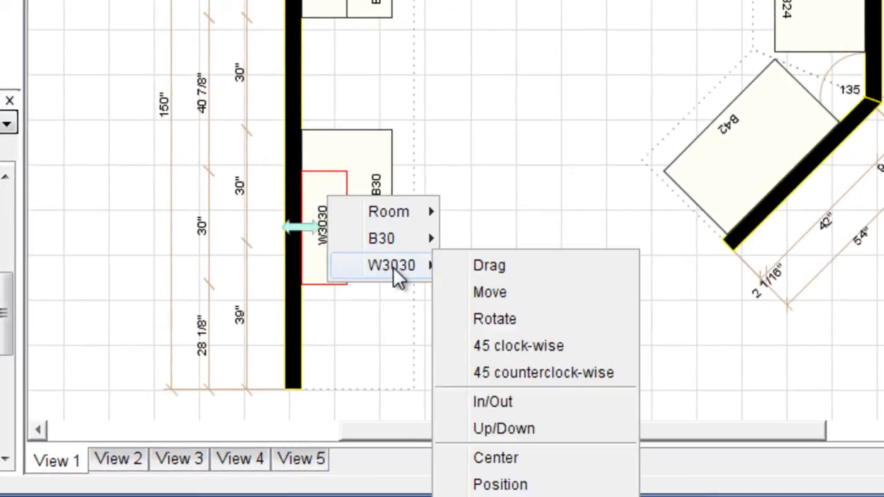
left_click(516, 459)
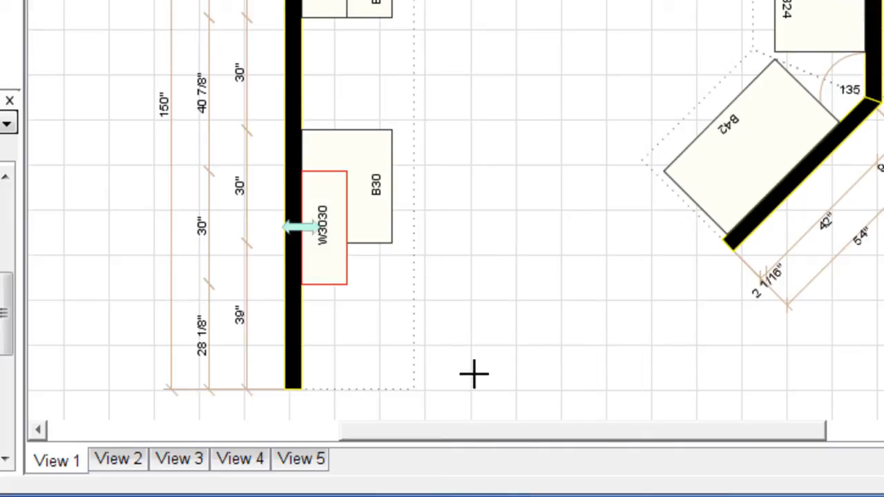
left_click(378, 187)
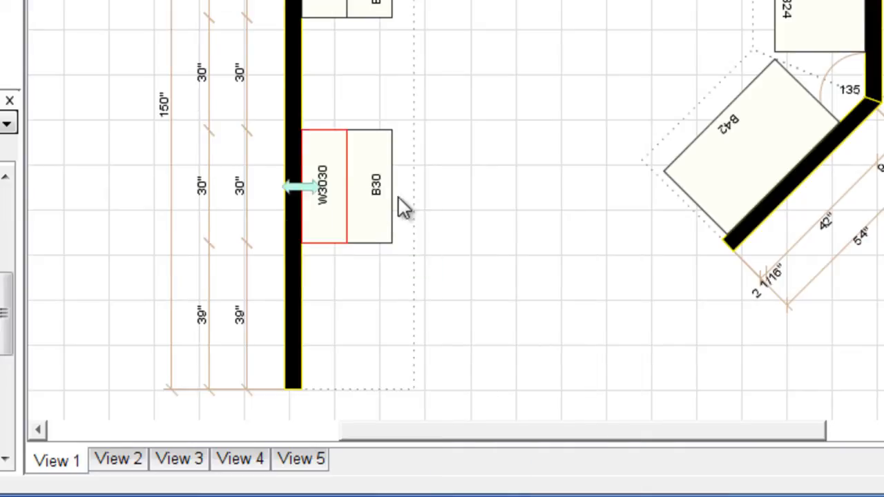
left_click(511, 188)
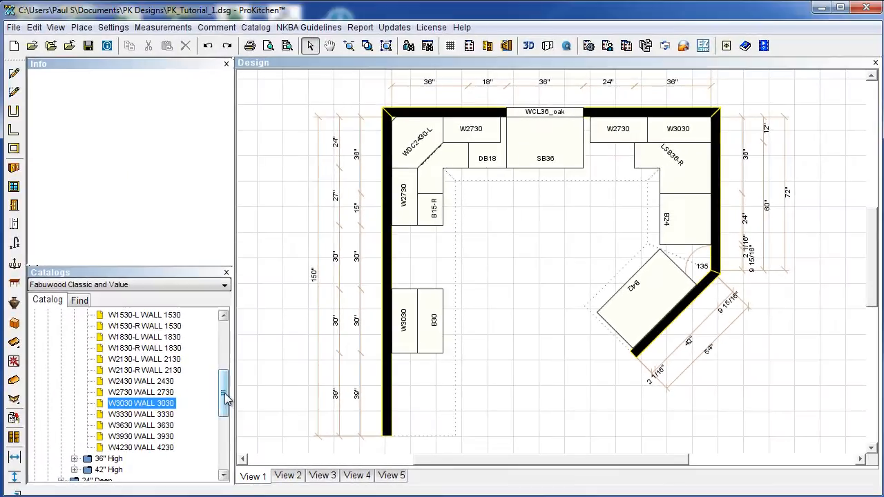
left_click_drag(225, 397, 228, 368)
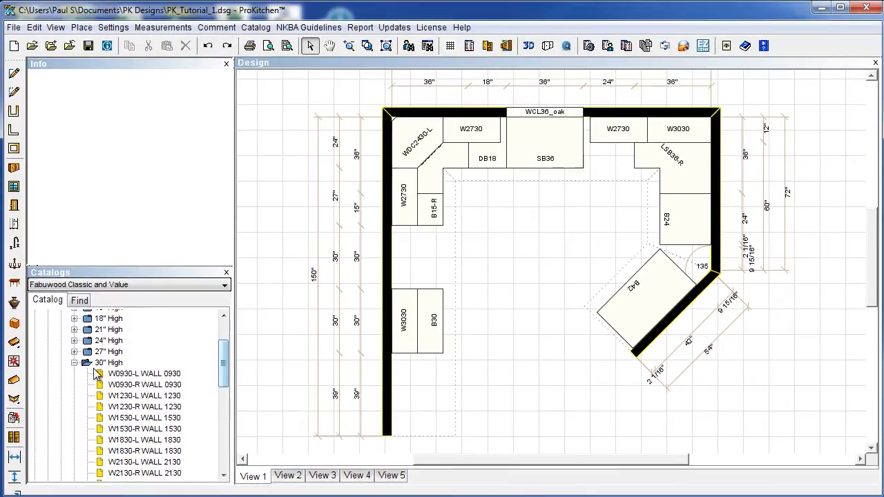
Place a 15" high W3015 wall cabinet on the left wall above W3030.
left_click(74, 362)
left_click_drag(224, 389, 223, 360)
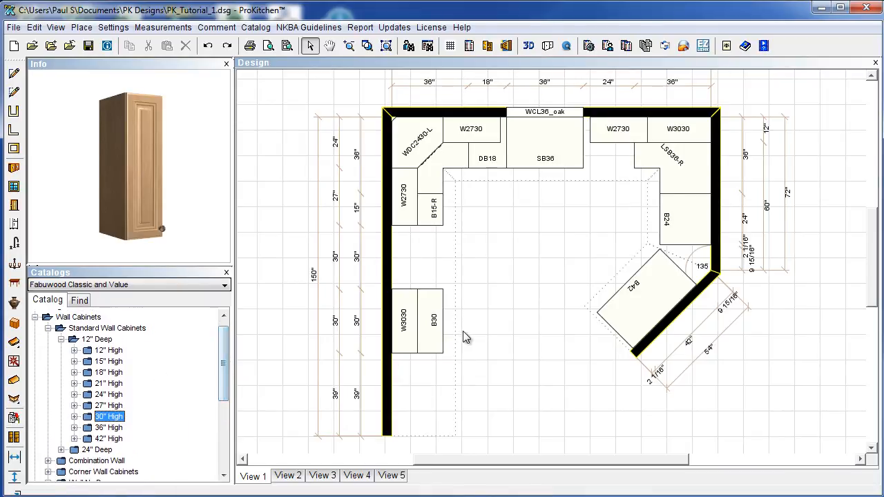
left_click(61, 340)
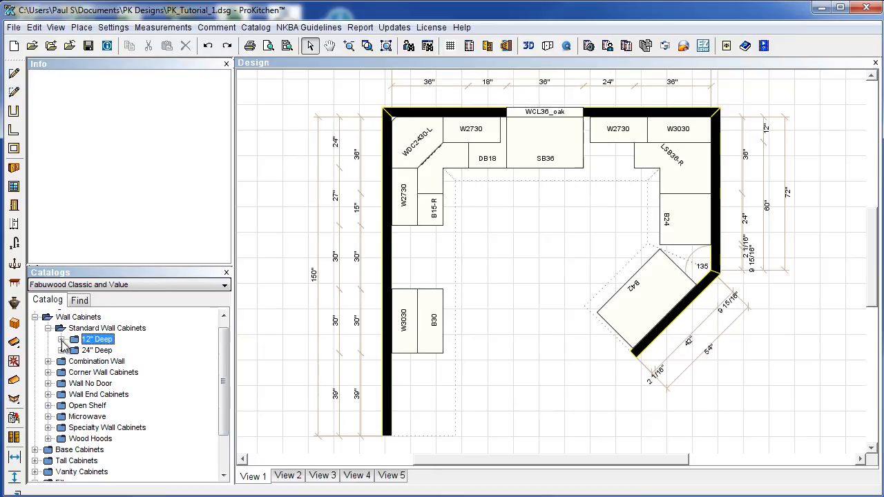
left_click(62, 339)
left_click(75, 361)
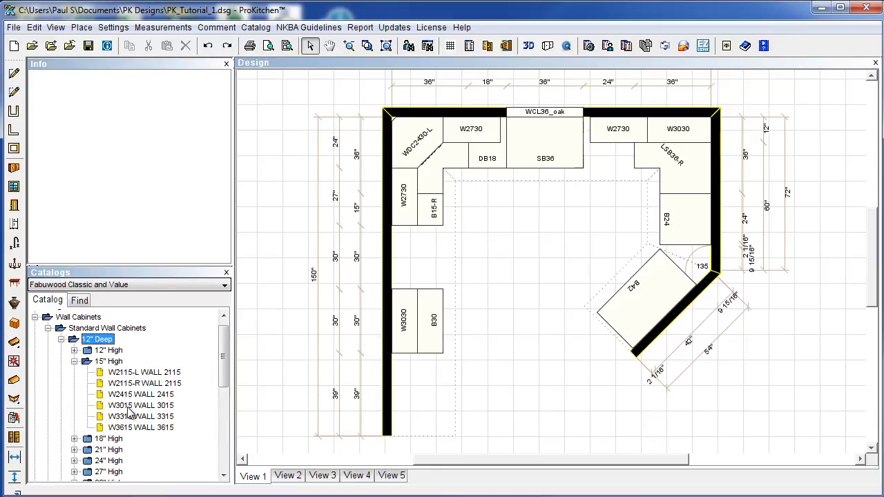
left_click(132, 406)
left_click_drag(143, 407, 413, 287)
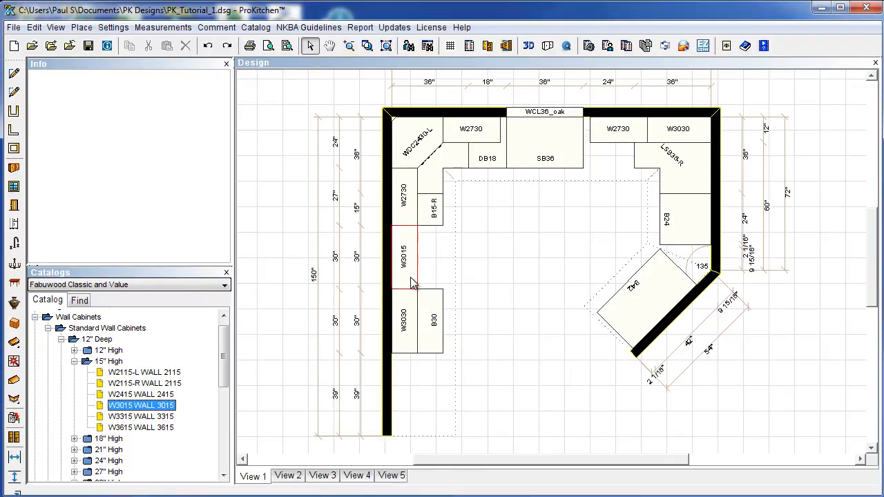
left_click(138, 417)
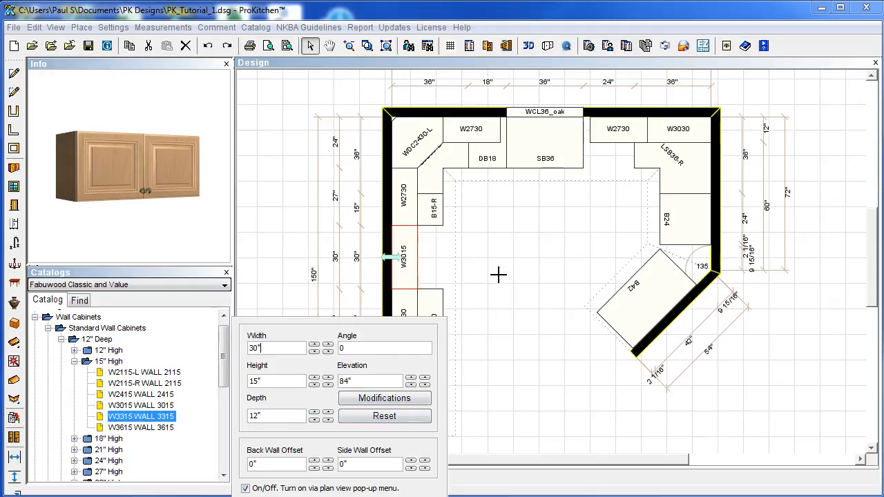
left_click(180, 330)
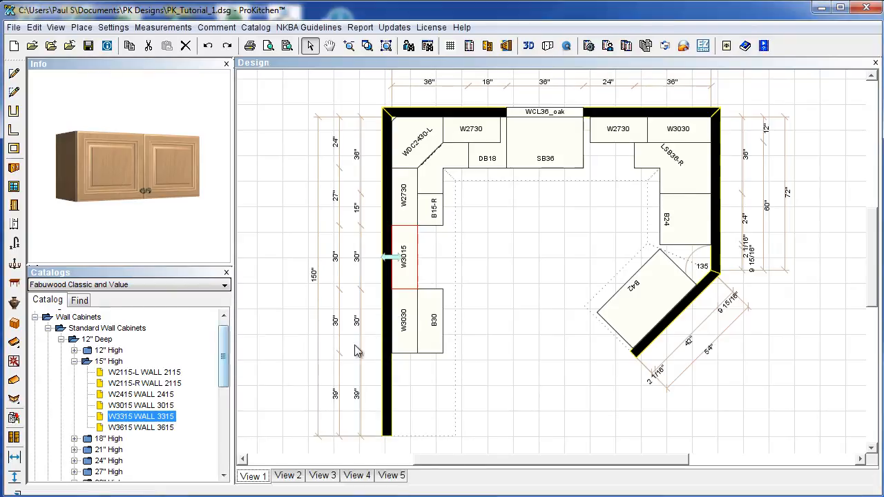
Place a 12" high W3612 cabinet at the bottom of the left wall.
left_click(74, 350)
left_click(124, 384)
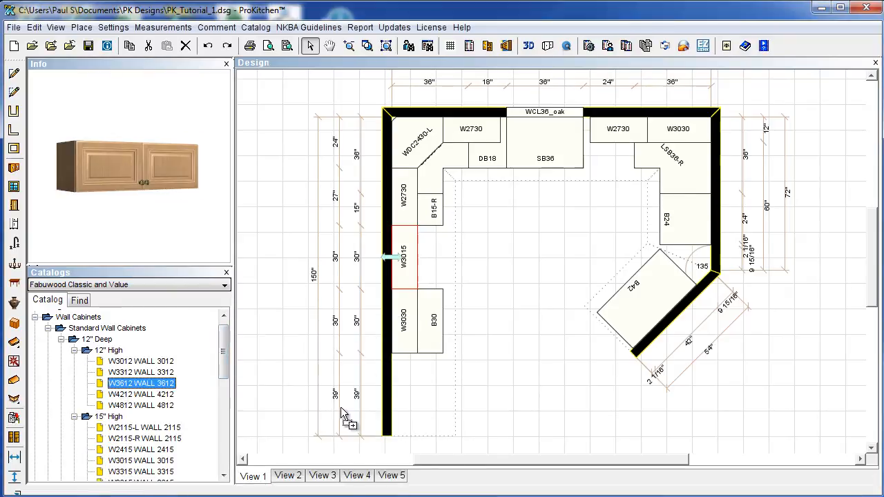
left_click(401, 397)
left_click(469, 379)
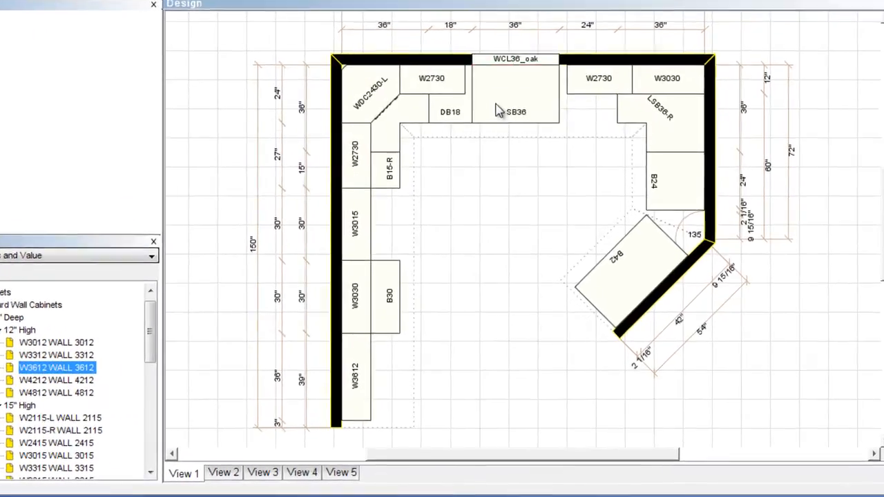
Open the SB36 Attributes window, move it into view, and show its Modifications tab.
right_click(525, 155)
mouse_move(548, 166)
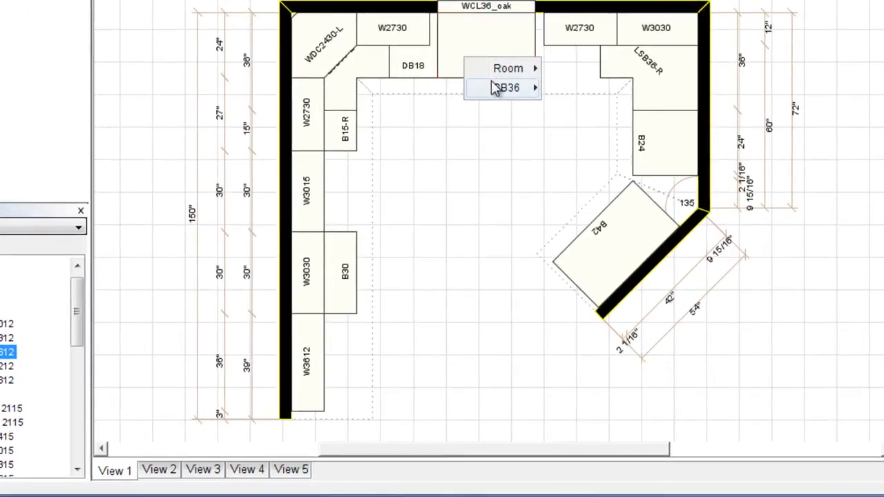
mouse_move(496, 89)
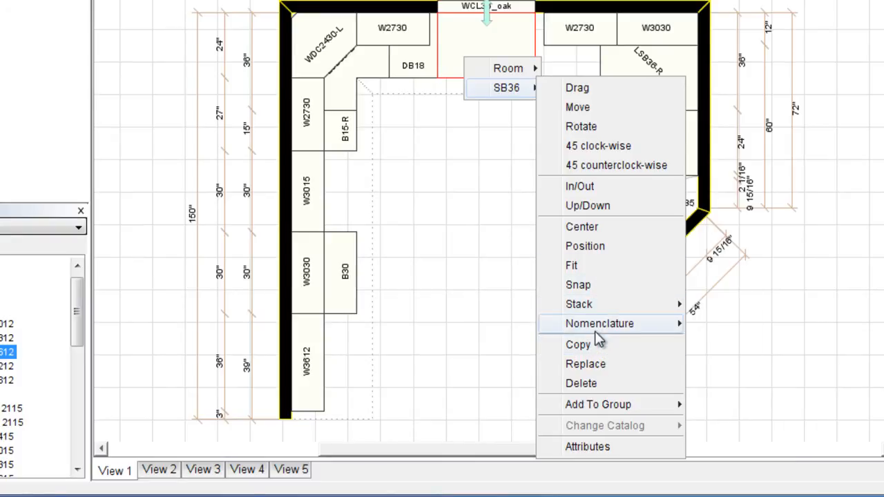
mouse_move(598, 330)
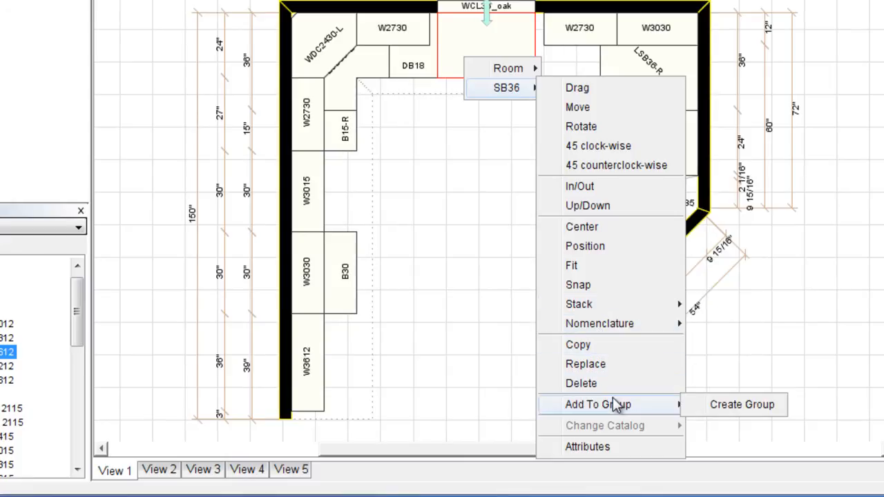
left_click(610, 449)
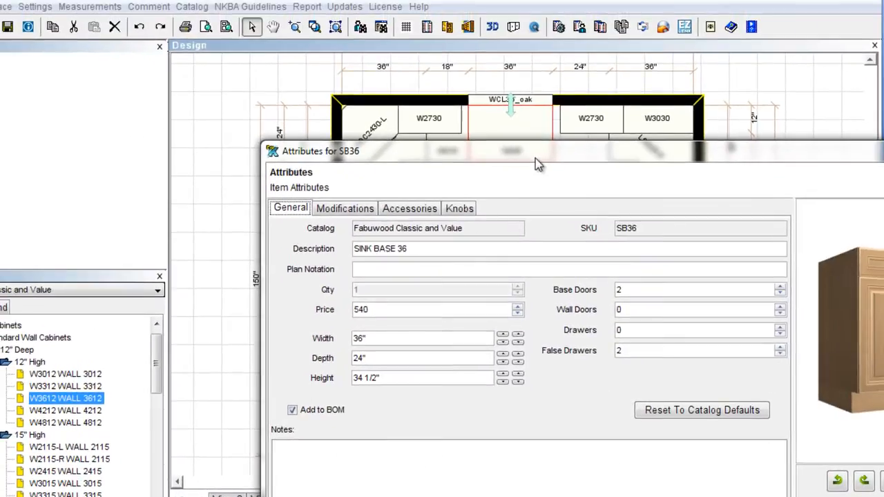
left_click_drag(535, 159, 369, 16)
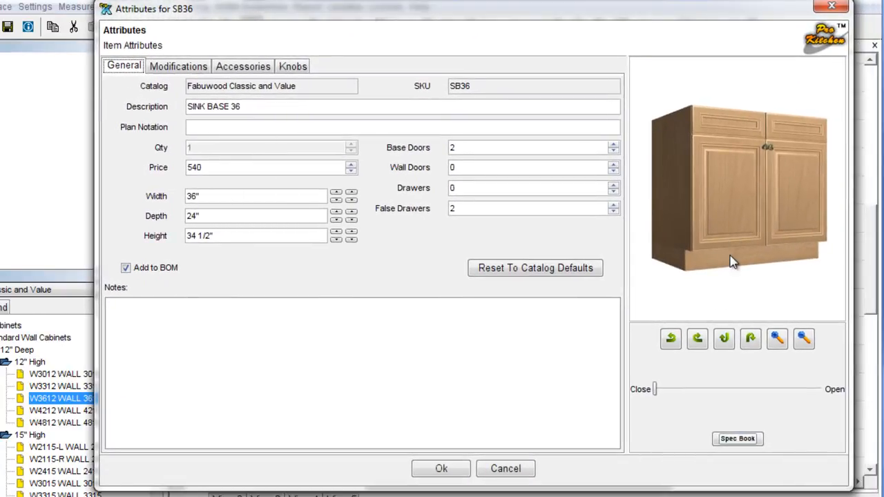
left_click(178, 67)
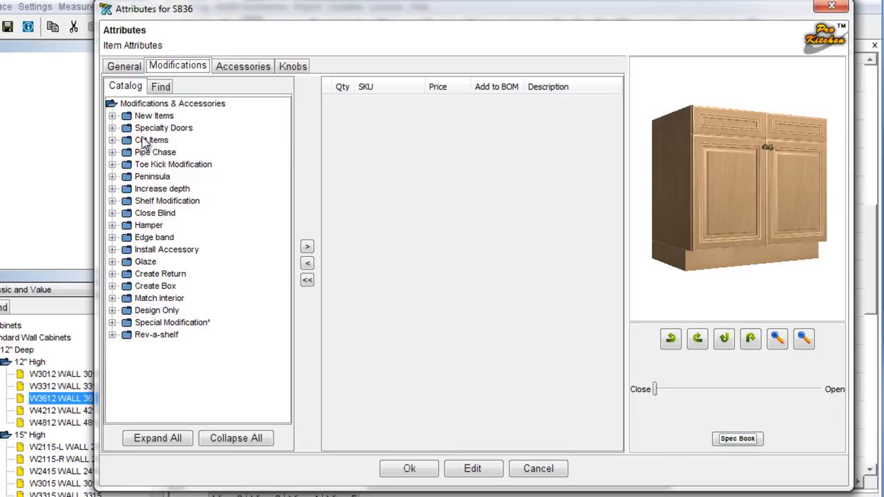
Add an INCREASE-WALL modification raising SB36's depth from 24" to 27" and apply it.
left_click(112, 188)
left_click(158, 201)
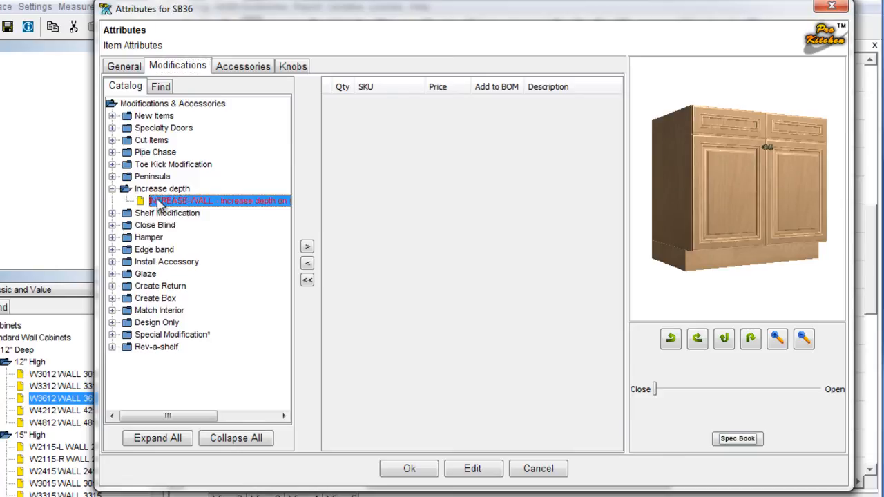
left_click(307, 247)
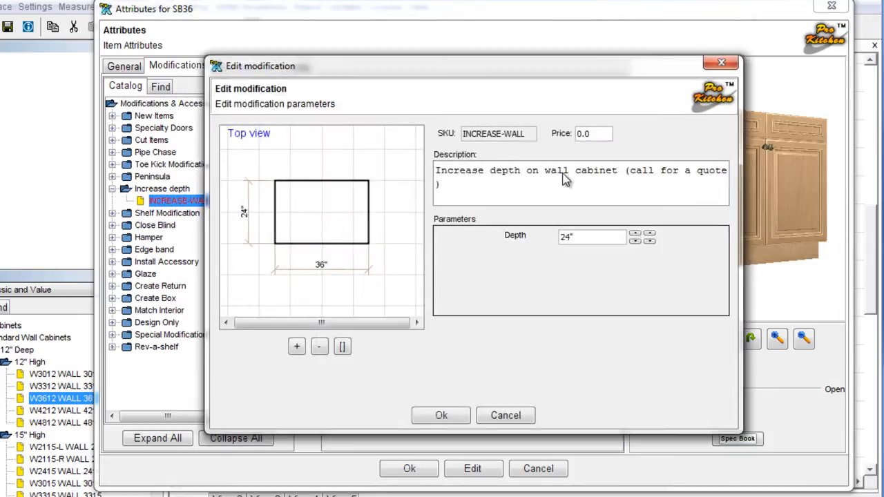
left_click_drag(485, 70, 431, 54)
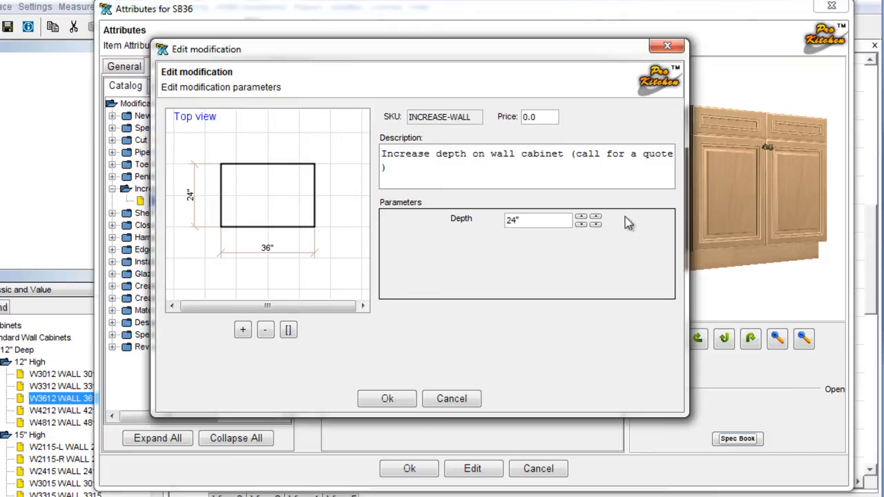
left_click(584, 218)
left_click(585, 218)
left_click(584, 218)
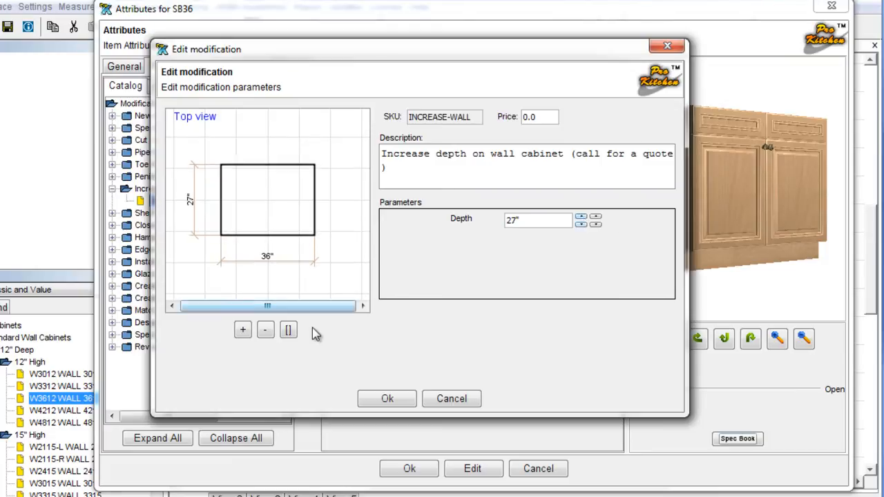
left_click(408, 398)
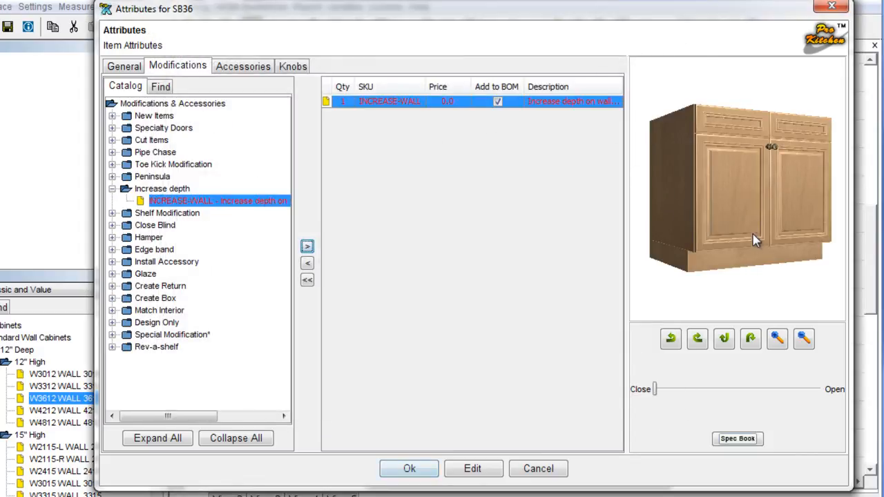
left_click_drag(785, 226, 725, 279)
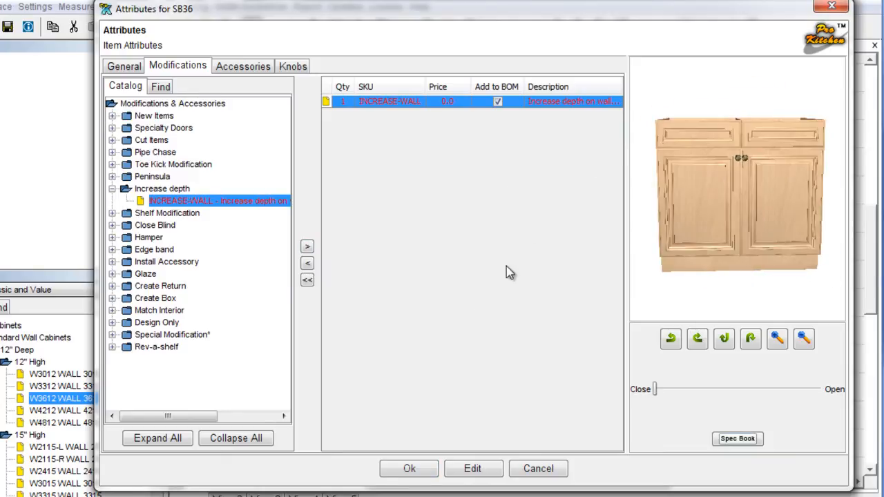
left_click(404, 470)
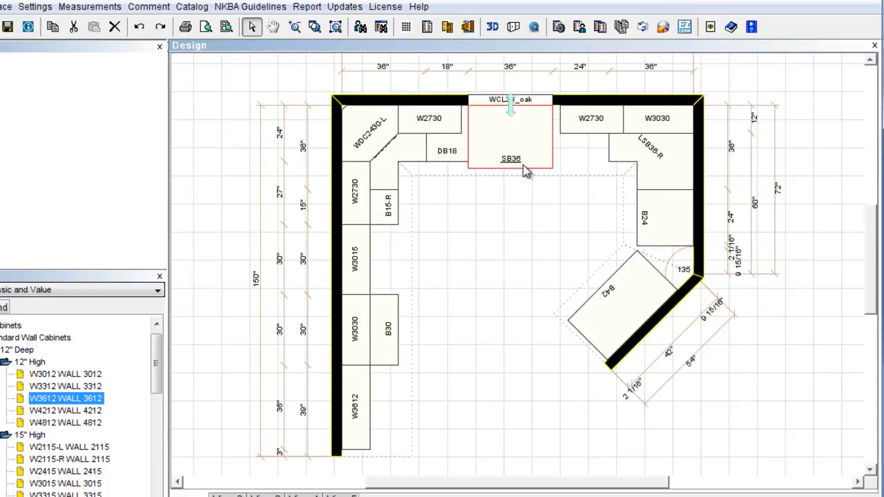
left_click(501, 220)
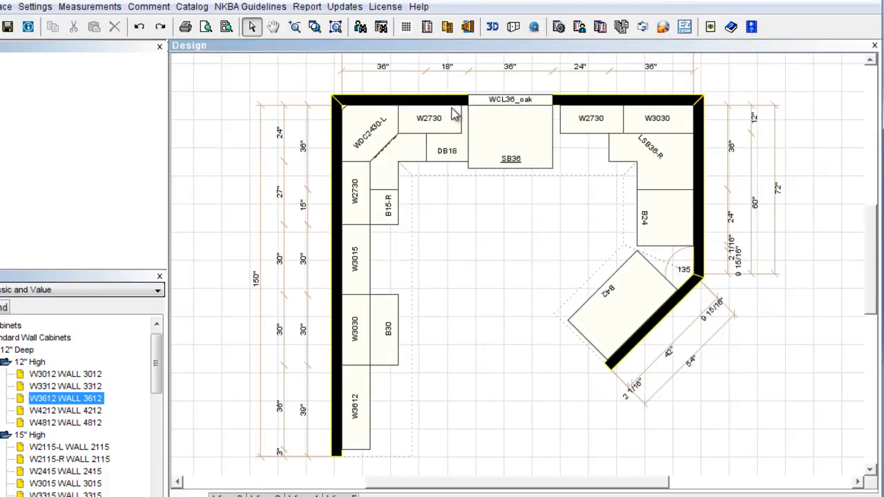
Open the bill of materials and inspect the SINK BASE 36 and LAZY SUSAN BASE 36 rows.
left_click(427, 28)
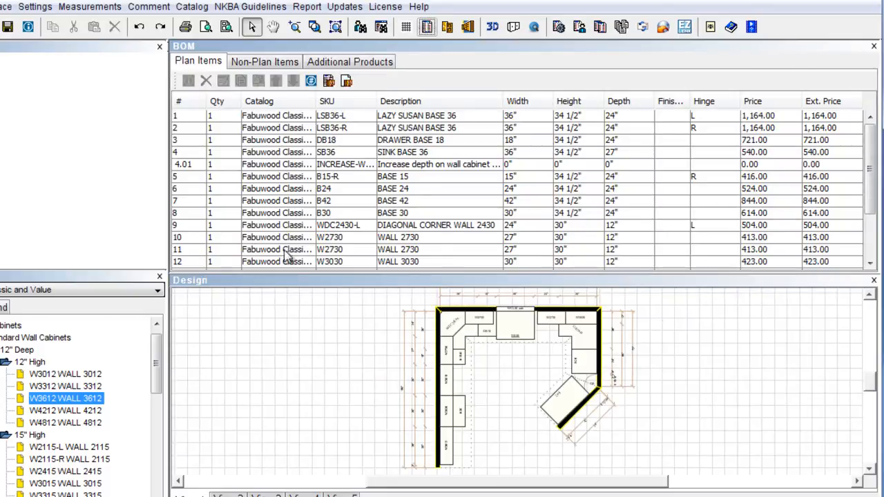
left_click(275, 153)
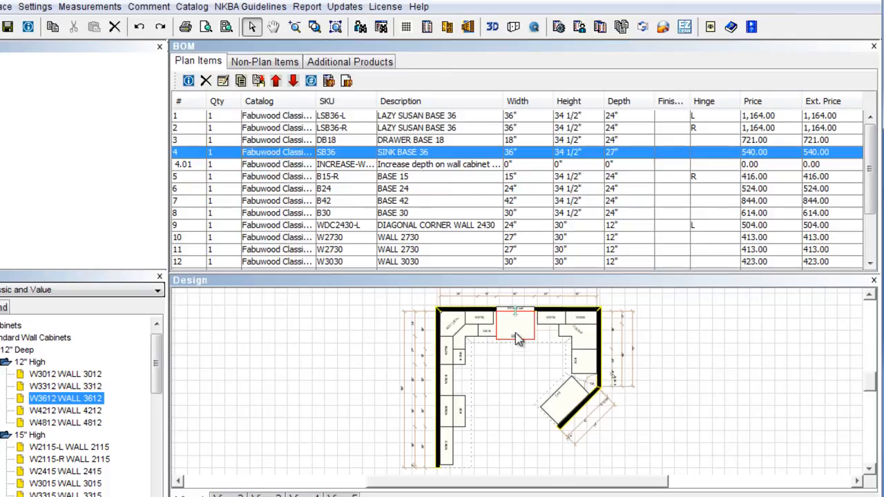
left_click(513, 366)
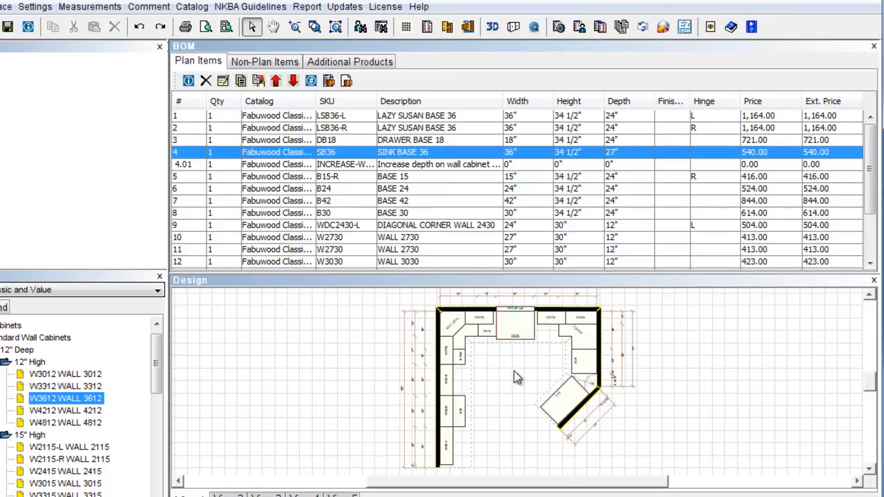
left_click(305, 130)
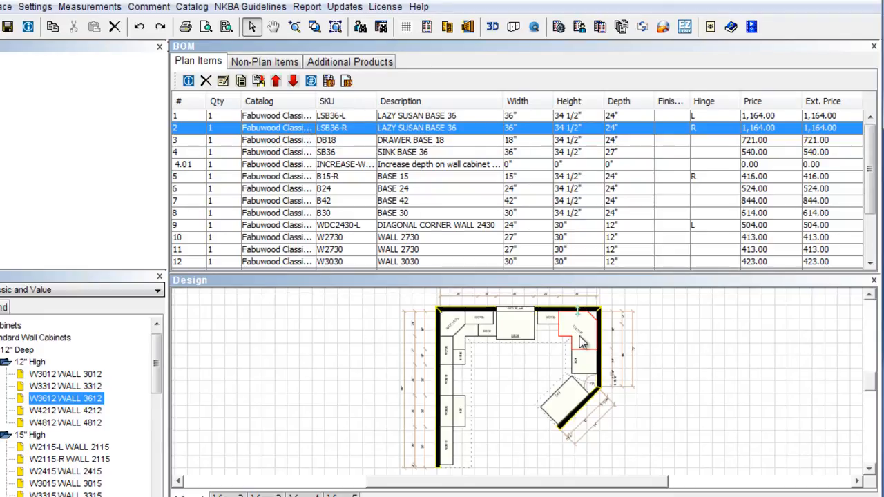
left_click(253, 152)
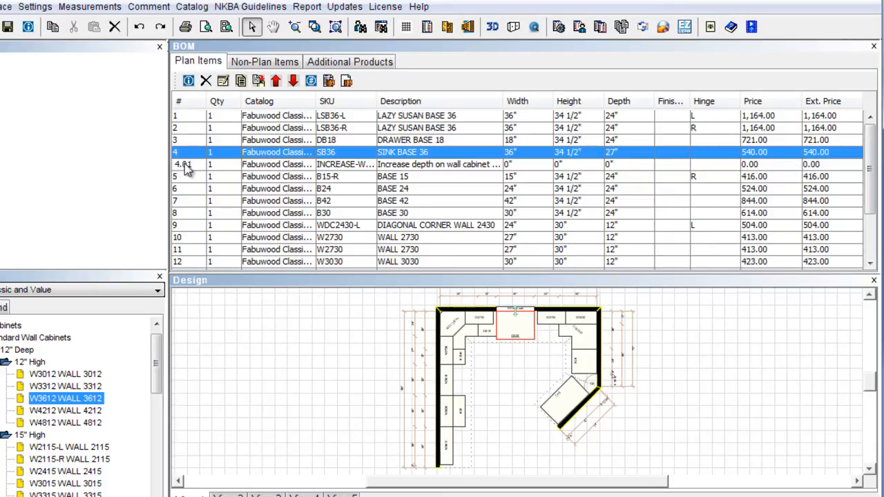
Delete the INCREASE-WALL modification from the SB36 sink base to restore 24" depth, then close the BOM.
right_click(514, 336)
mouse_move(545, 360)
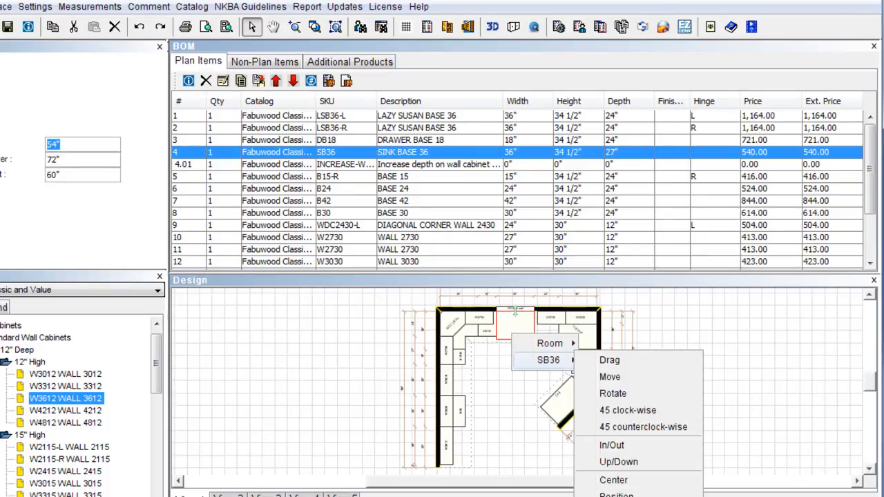
left_click(599, 496)
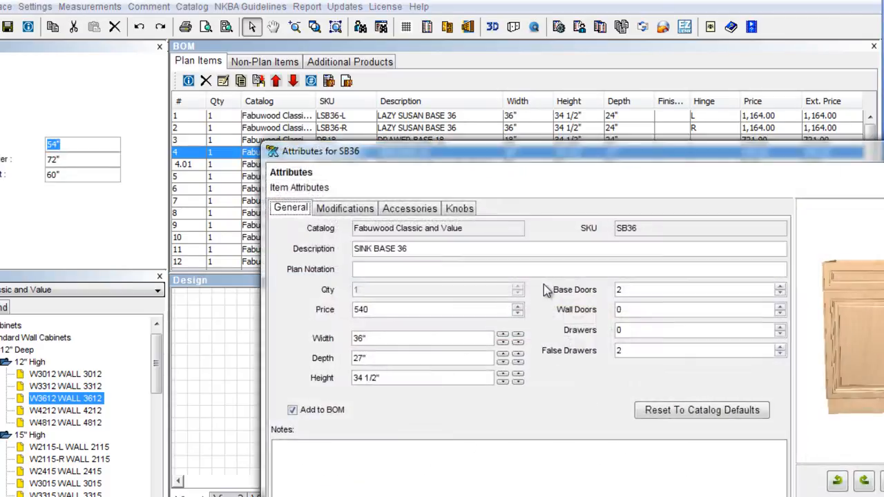
left_click_drag(486, 150, 348, 15)
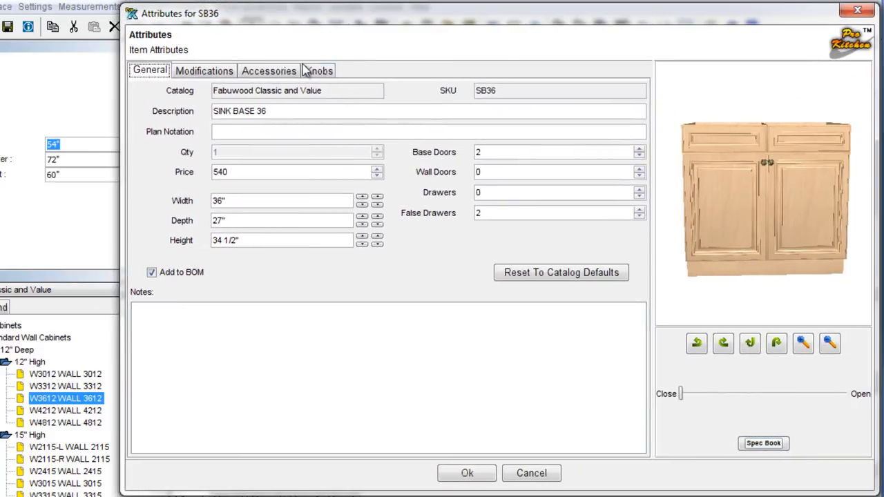
left_click(220, 73)
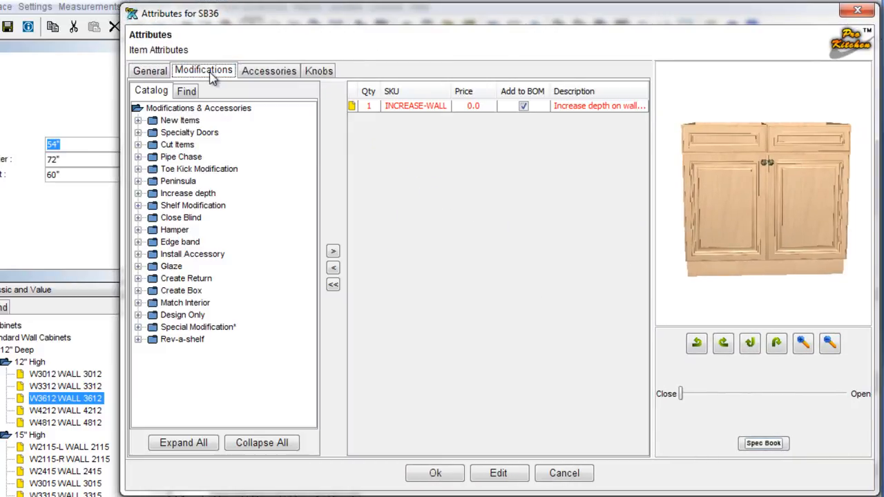
left_click(334, 269)
left_click(408, 111)
left_click(333, 267)
left_click(445, 482)
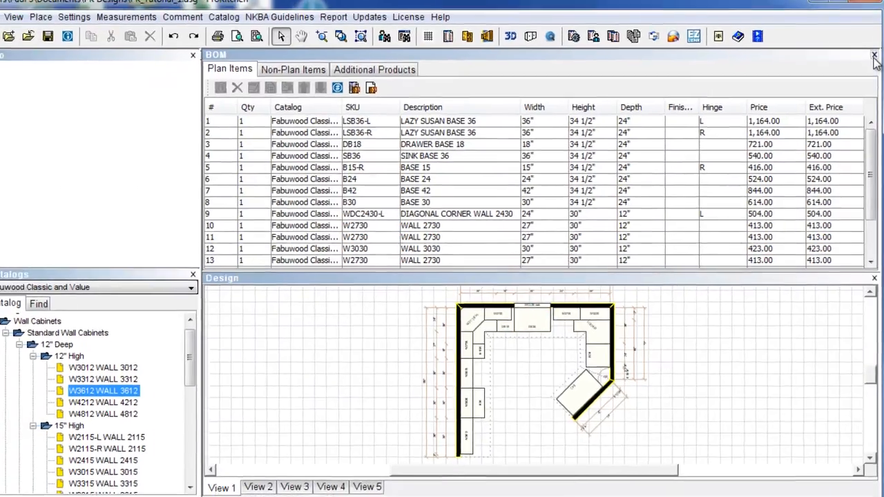
left_click(874, 47)
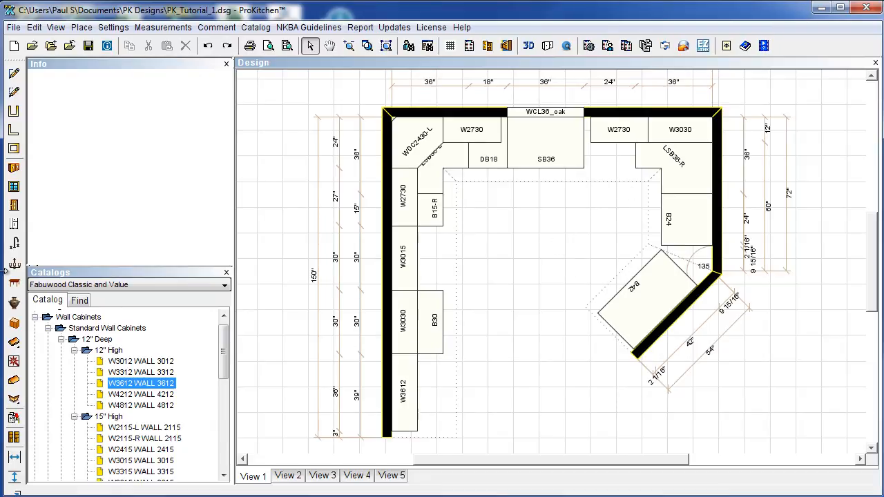
Place a 30" free-standing stainless electric range against the left wall.
left_click(15, 225)
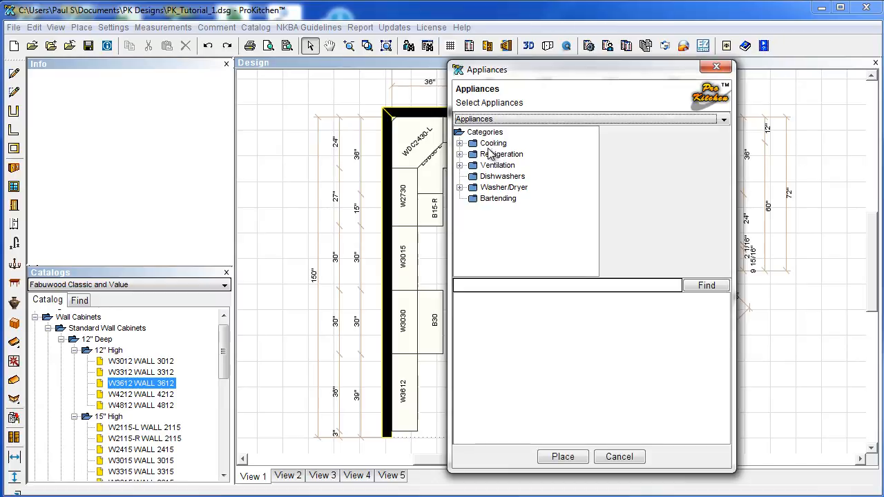
left_click(459, 143)
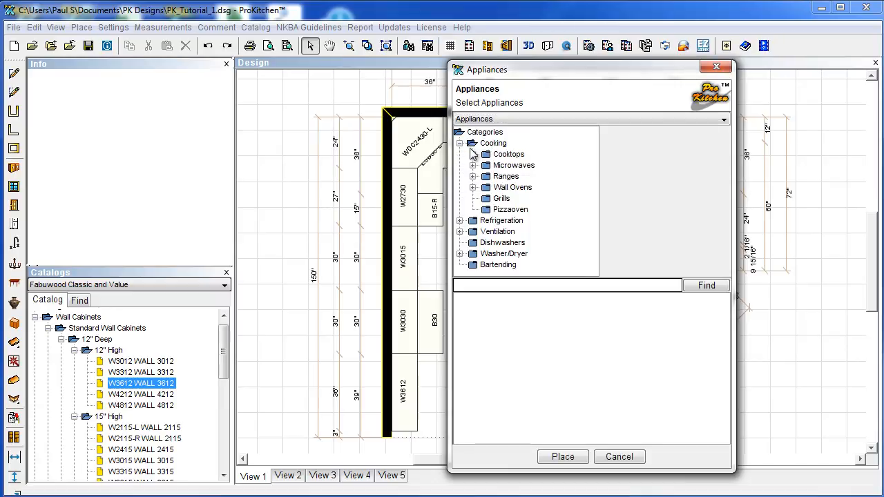
left_click(473, 176)
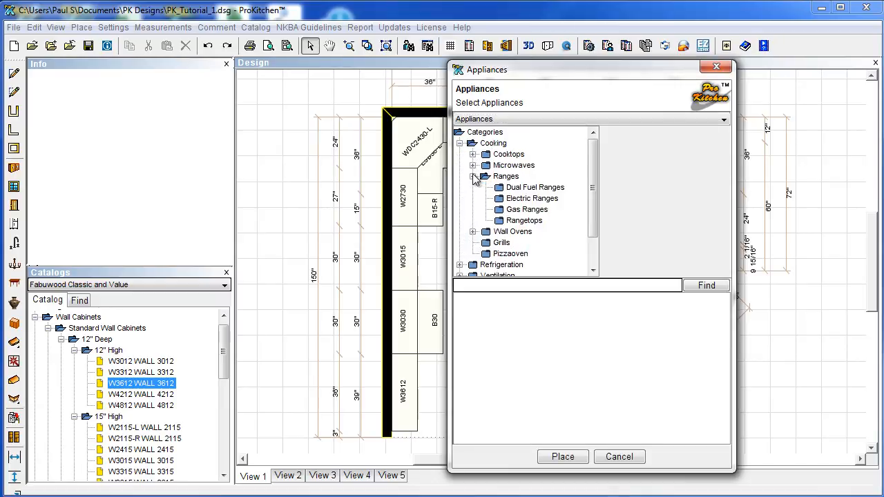
left_click(501, 200)
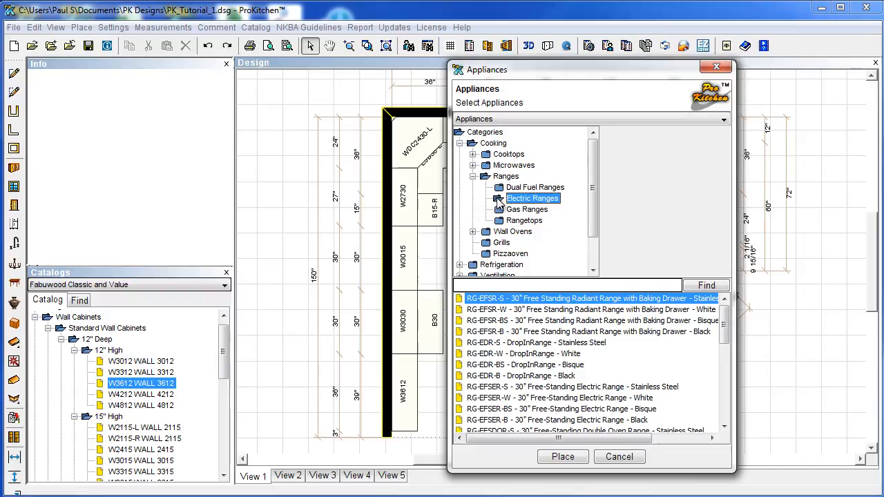
left_click(526, 387)
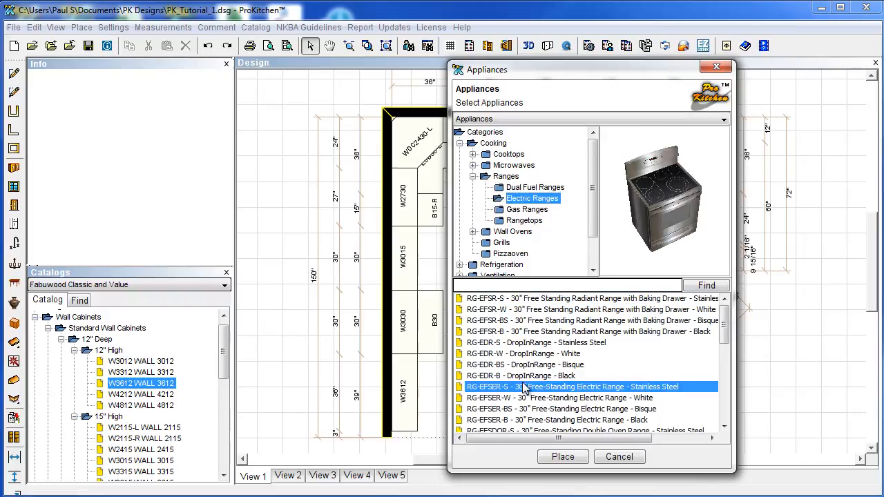
left_click(561, 458)
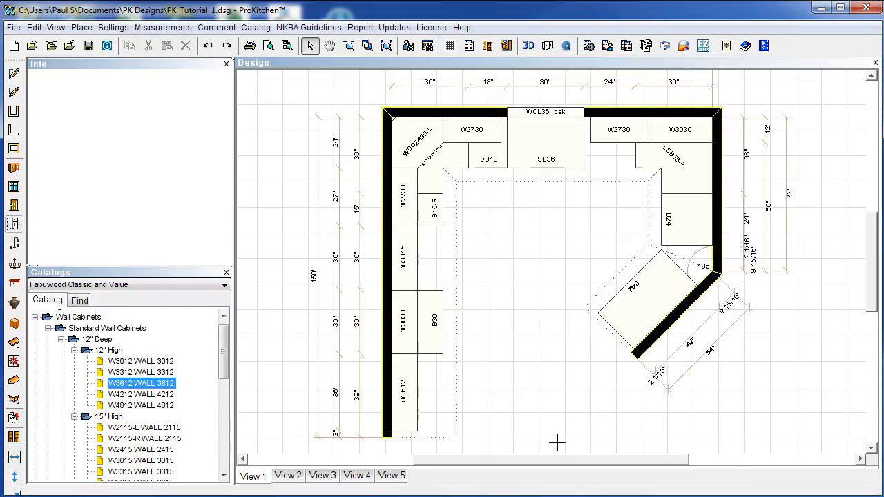
left_click(423, 283)
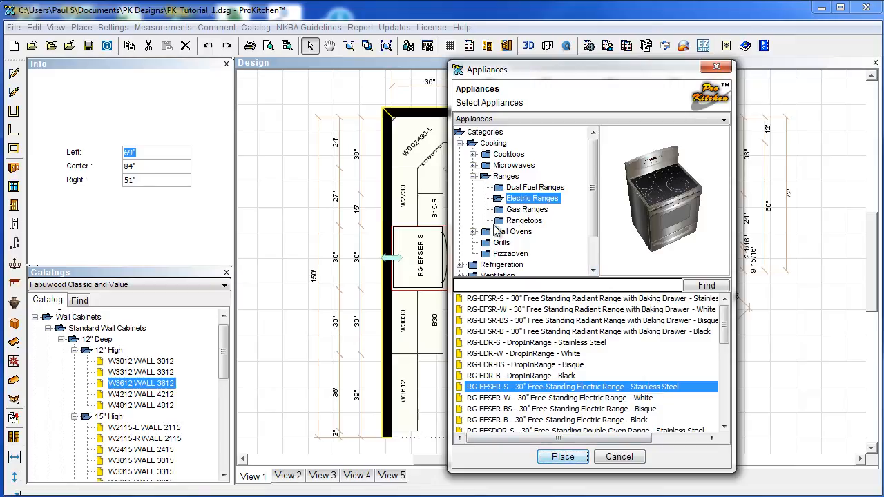
Place the RFG-BNDF-BS bottom-freezer refrigerator at the bottom of the left wall.
left_click(459, 143)
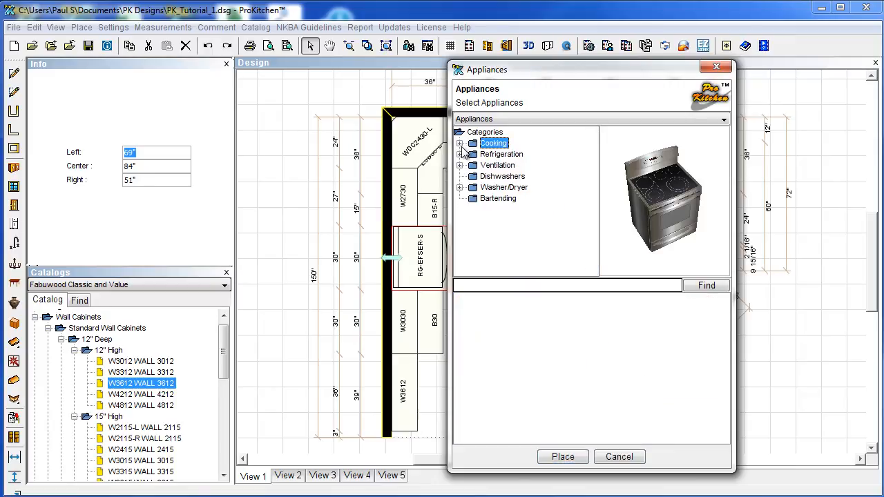
left_click(460, 154)
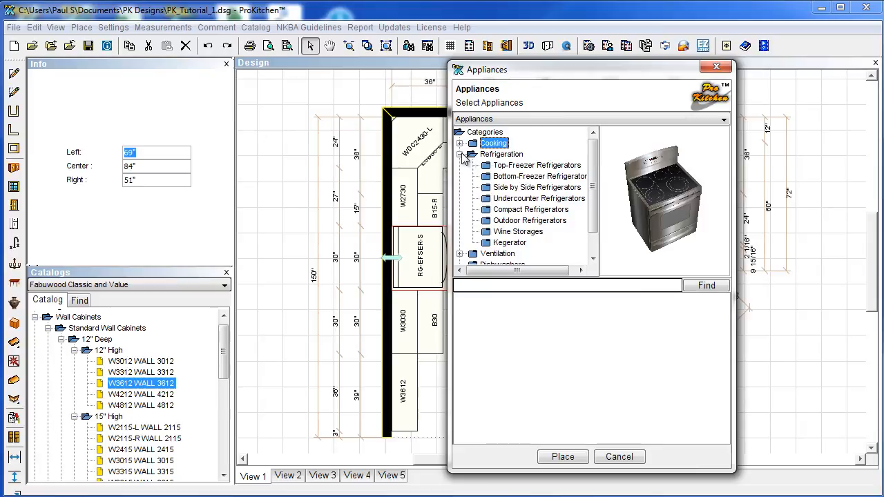
left_click(497, 176)
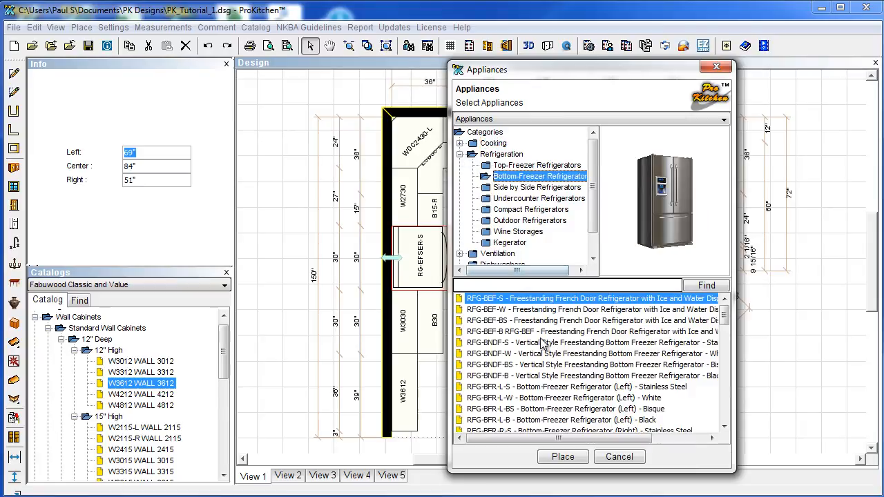
left_click(537, 366)
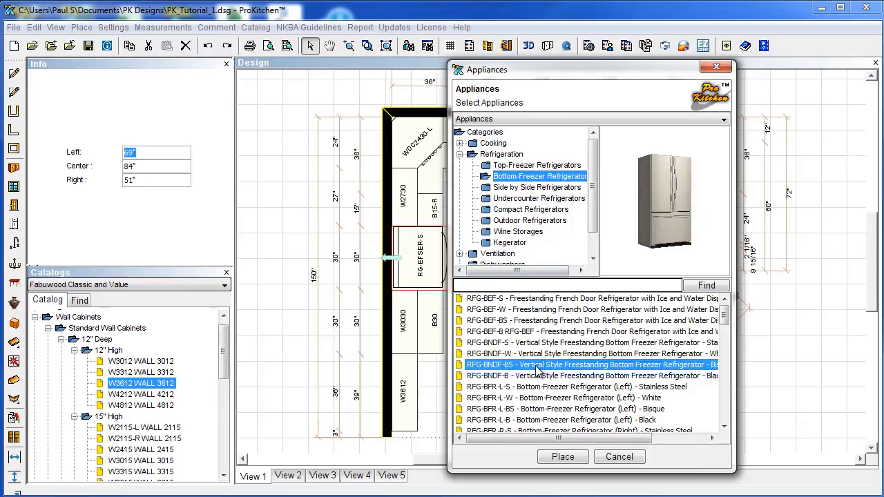
left_click(563, 457)
left_click(434, 413)
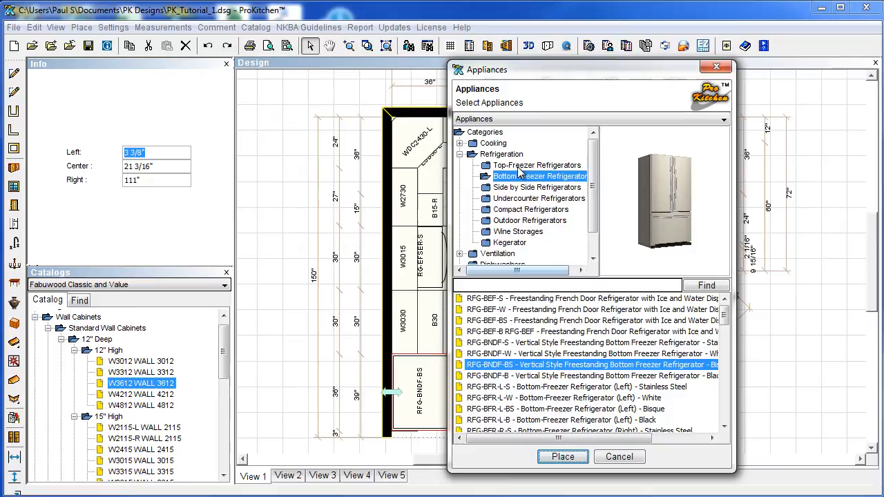
left_click(459, 155)
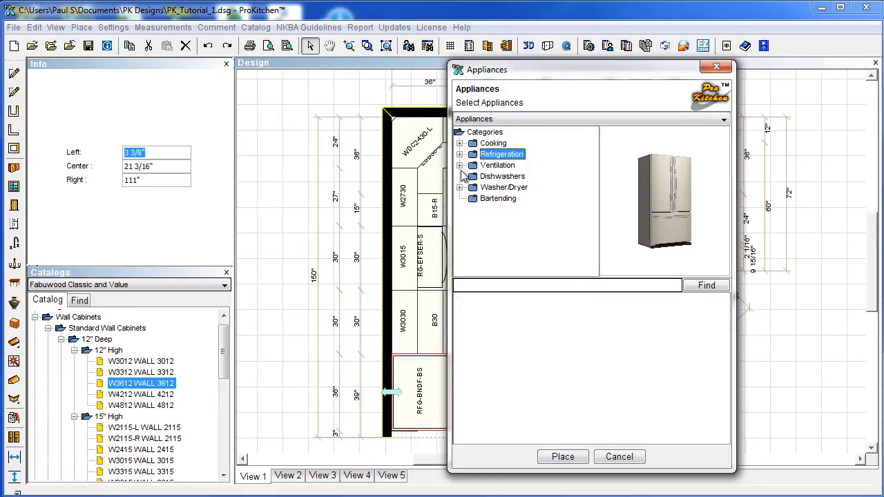
Place the DHW-2-S stainless steel dishwasher in the top-wall gap.
left_click(477, 177)
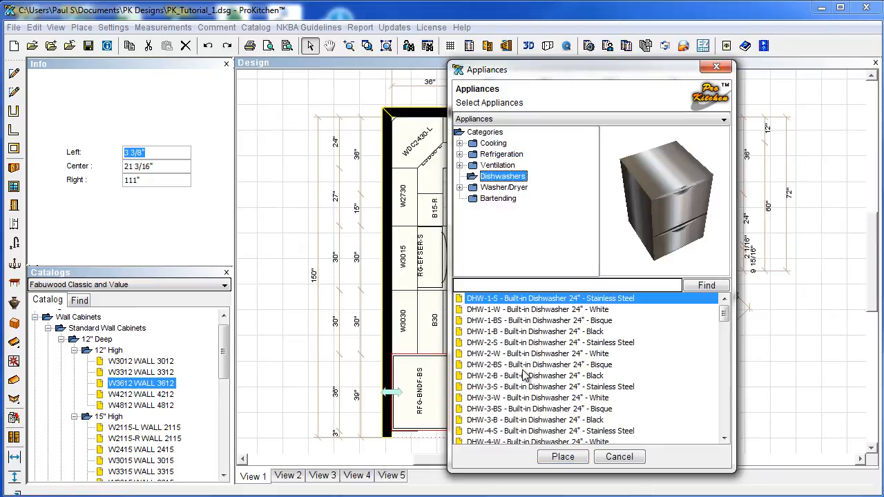
left_click(539, 343)
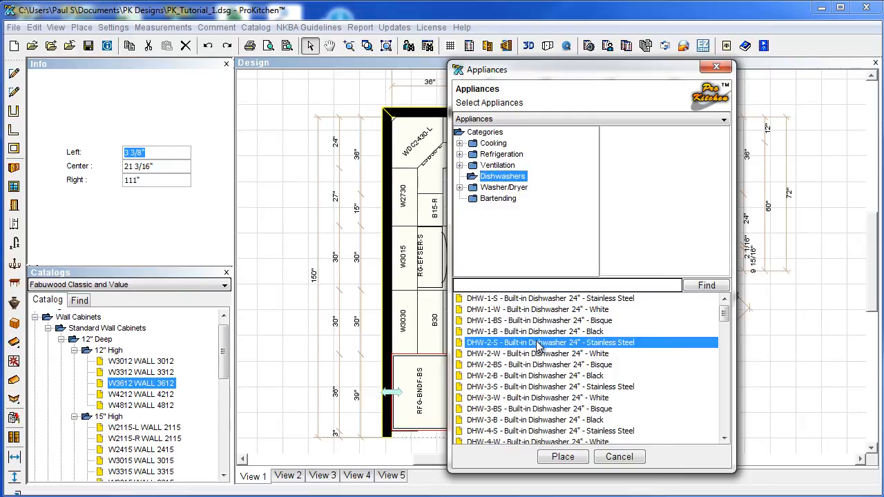
left_click(563, 457)
left_click(599, 177)
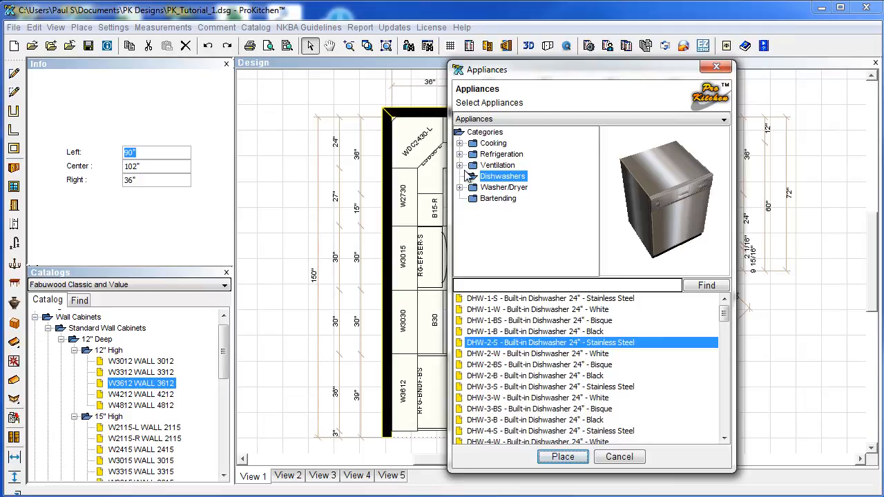
Place the MWV-OVR-S over-the-range microwave above the range and close the appliance picker.
left_click(462, 145)
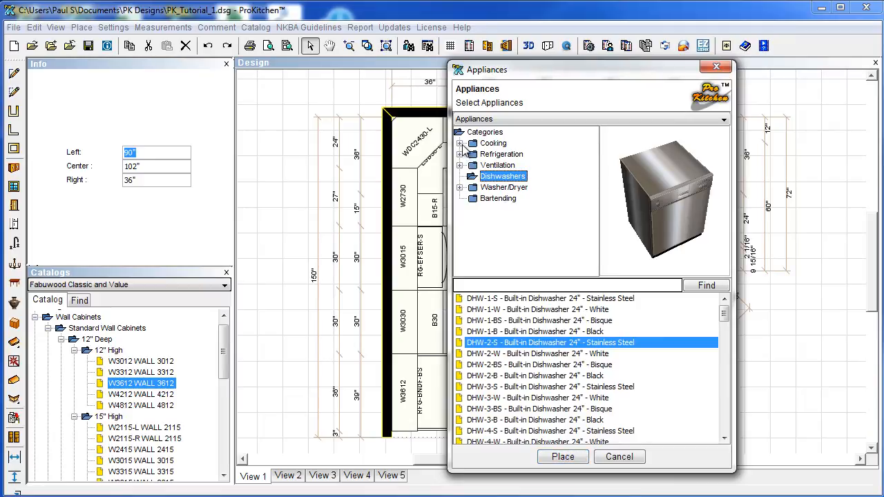
left_click(460, 144)
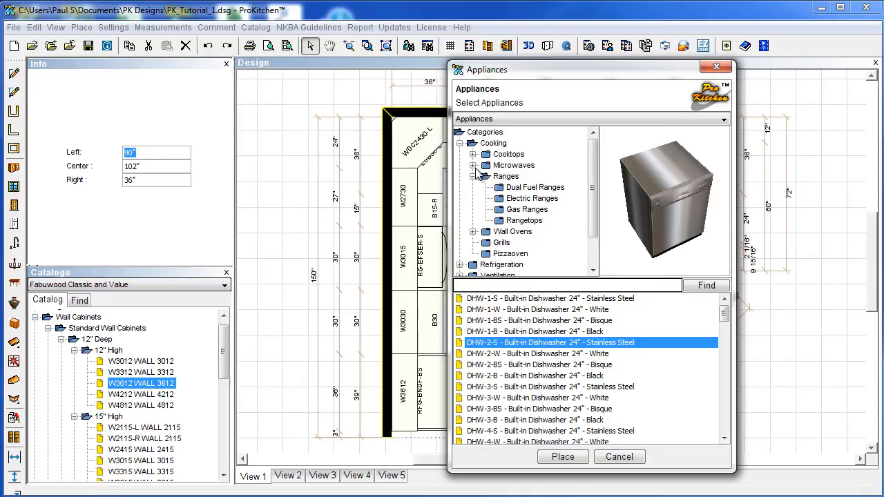
left_click(473, 165)
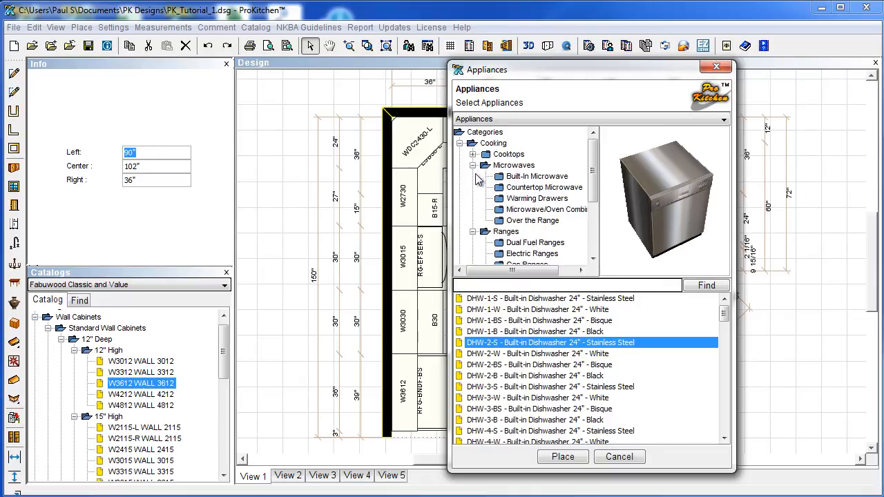
left_click(501, 220)
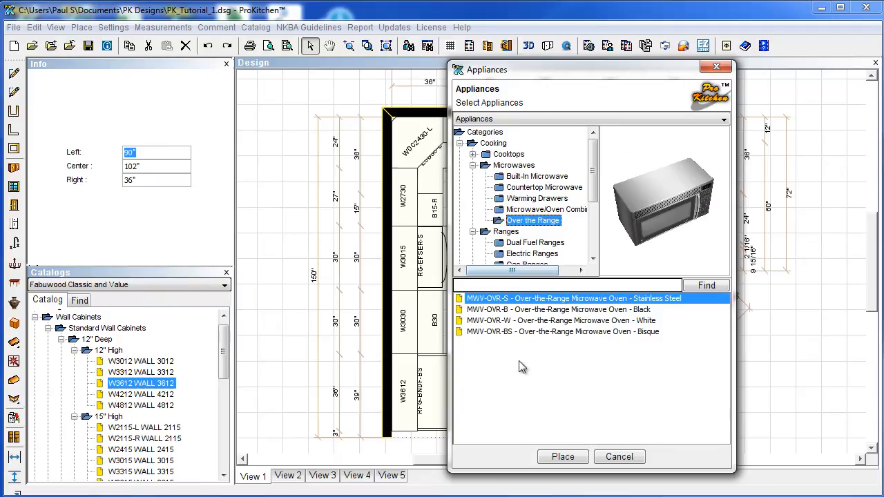
left_click(562, 457)
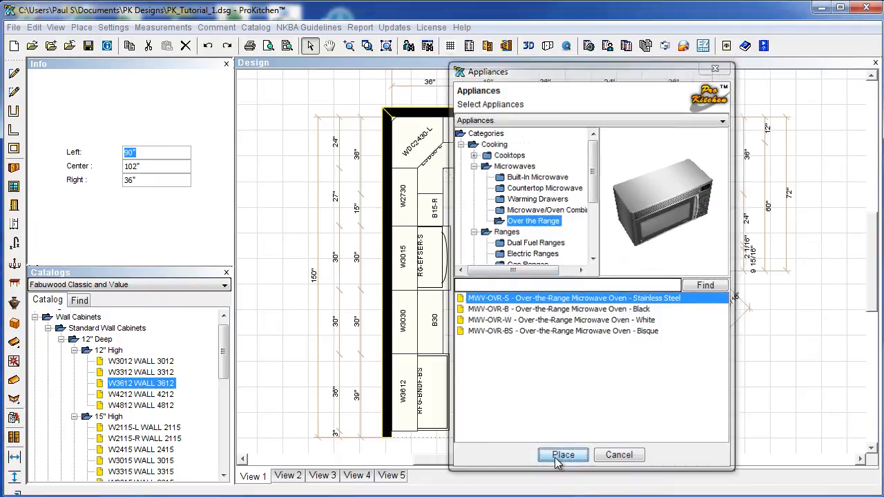
left_click(440, 284)
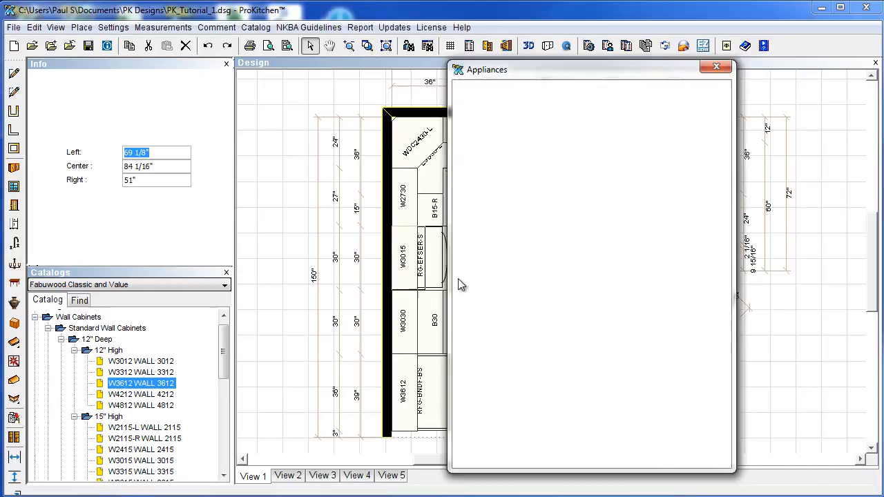
left_click(617, 457)
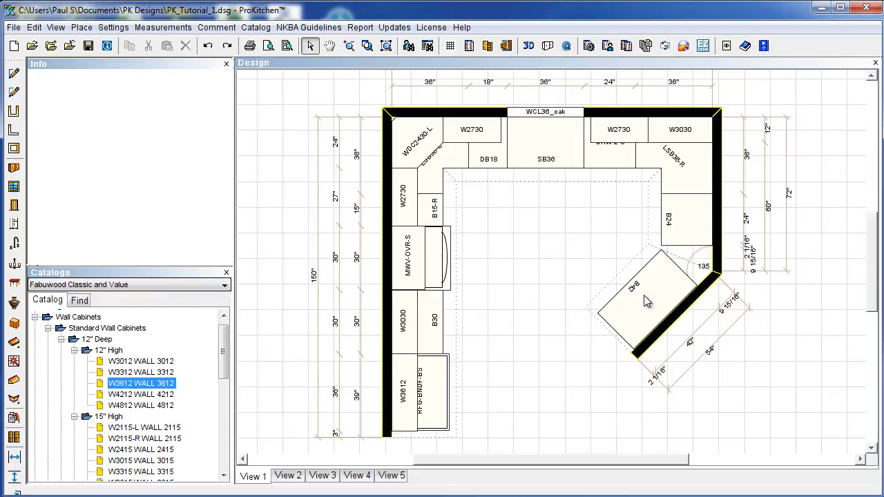
Drag the BF3 3" base filler from Fillers > Base Fillers onto the right wall beside B42.
left_click(74, 351)
left_click(74, 362)
left_click(61, 340)
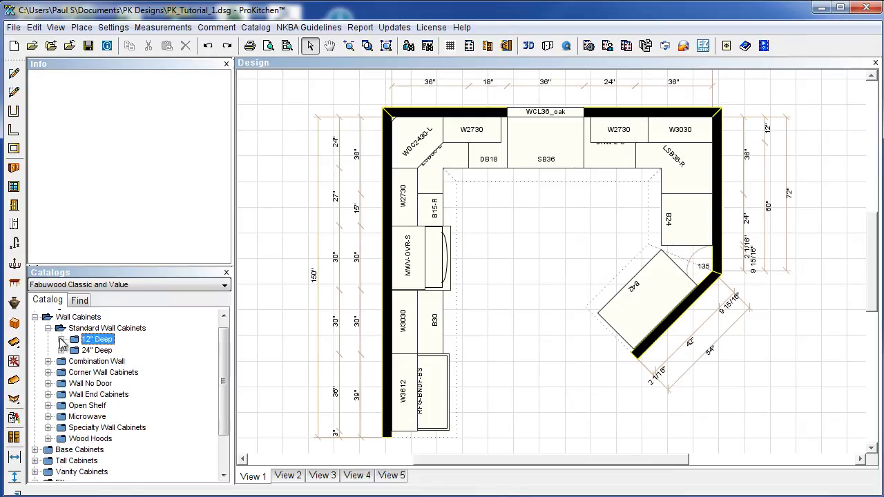
left_click(49, 329)
left_click(35, 317)
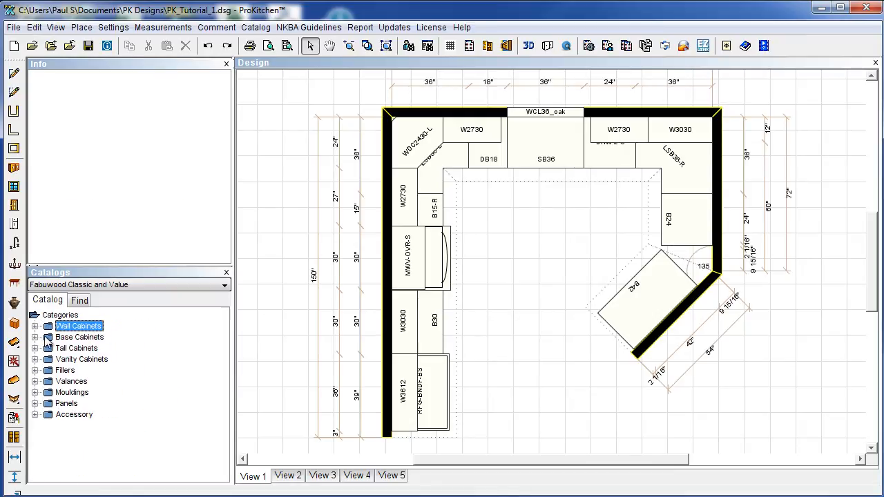
left_click(36, 371)
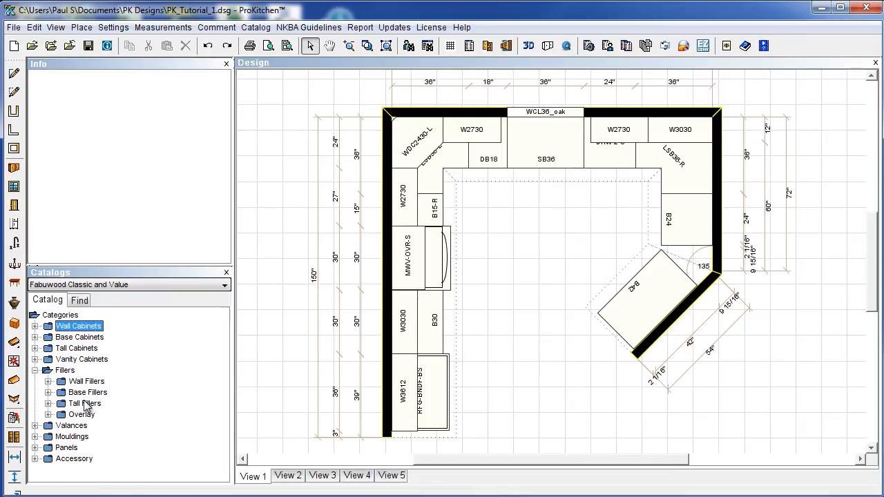
left_click(48, 392)
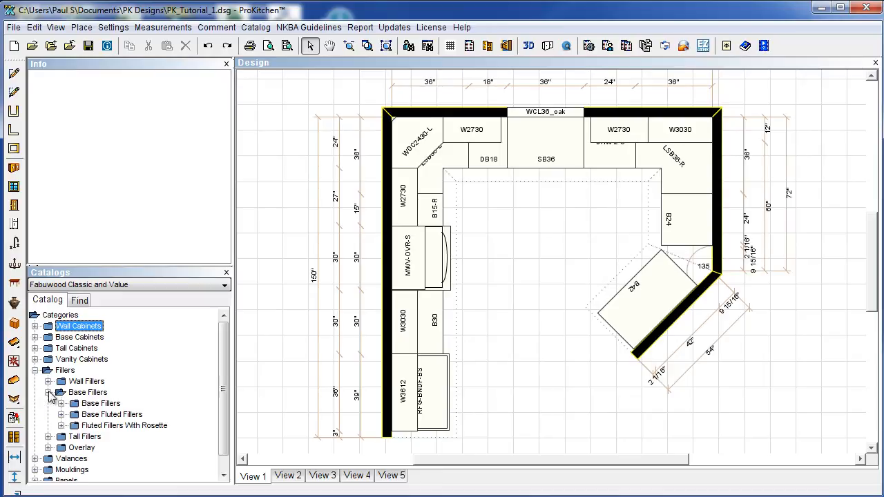
left_click(61, 405)
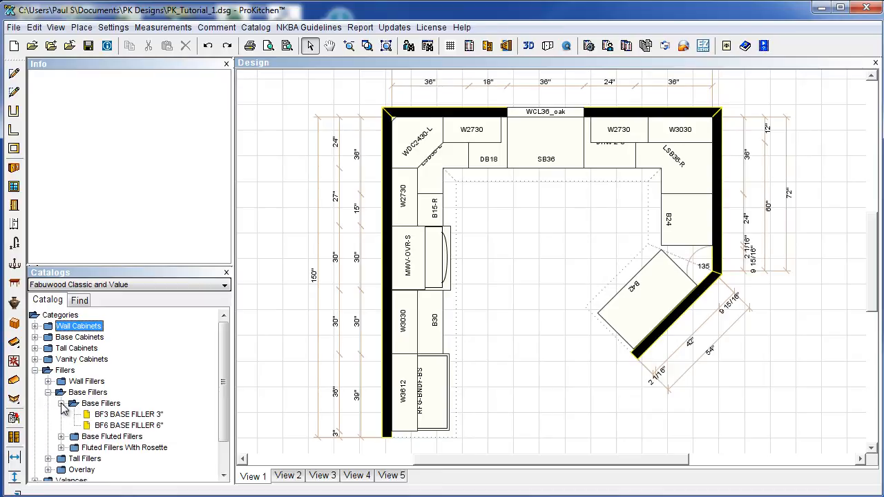
left_click(121, 416)
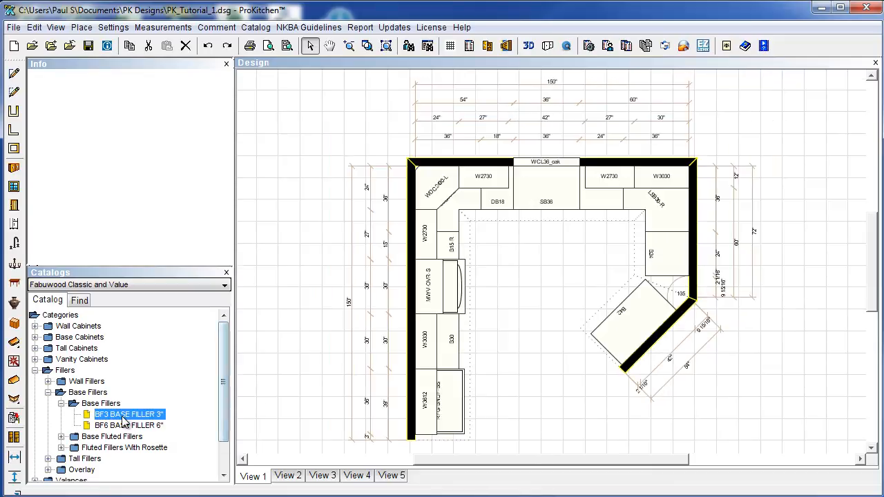
left_click_drag(123, 419, 686, 282)
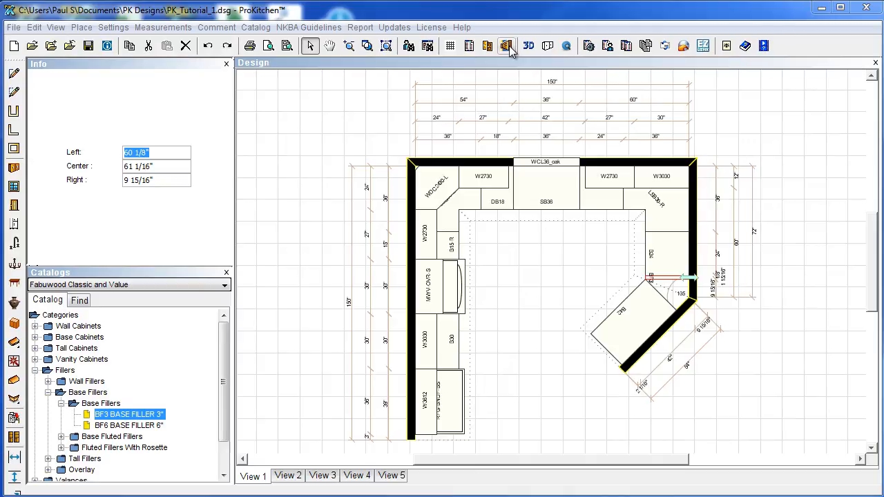
Select the left wall and open its elevation showing the refrigerator, range, microwave and cabinets.
left_click(517, 79)
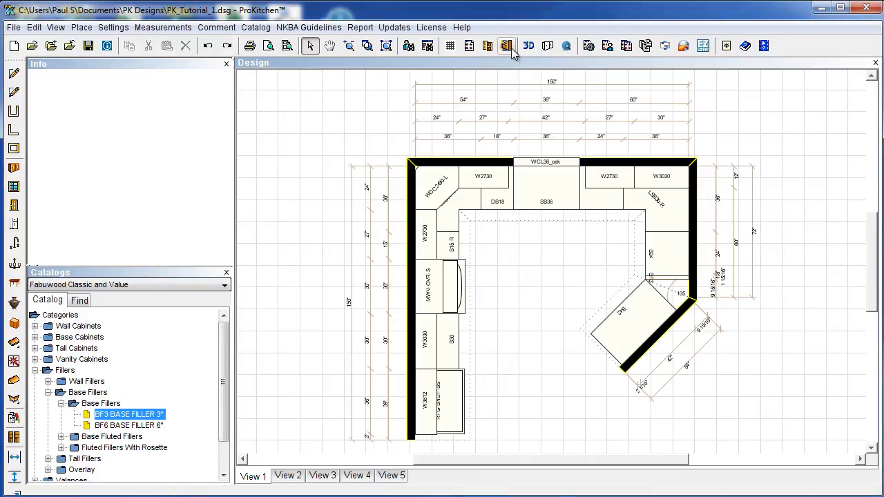
left_click(511, 48)
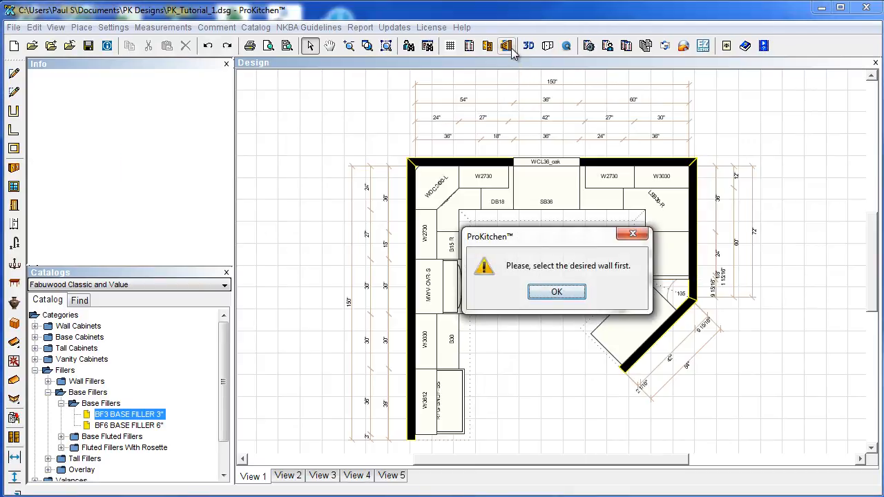
left_click(556, 294)
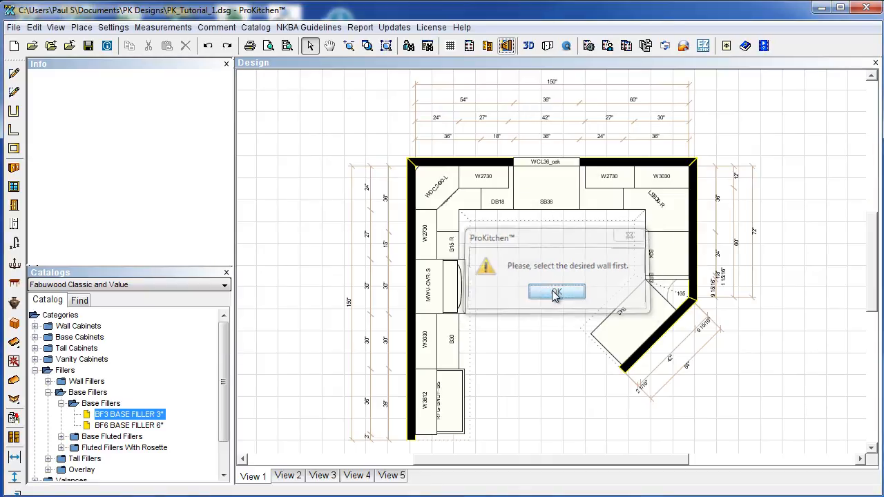
left_click(414, 312)
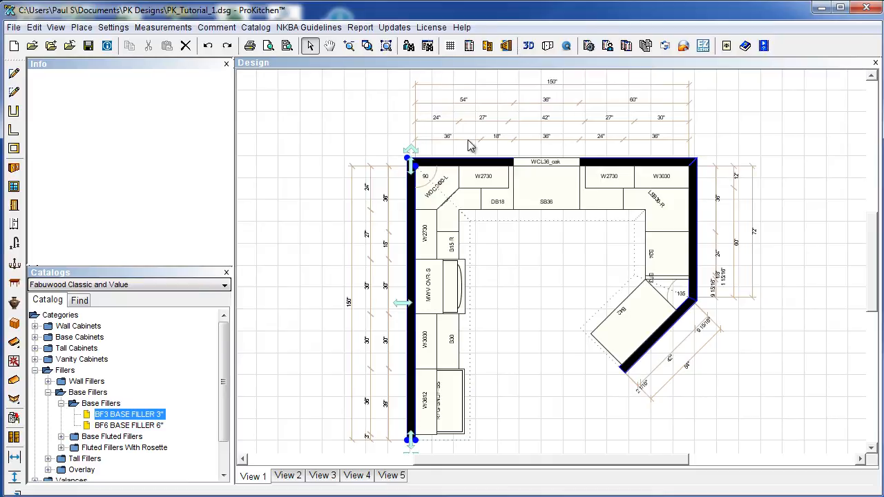
left_click(506, 46)
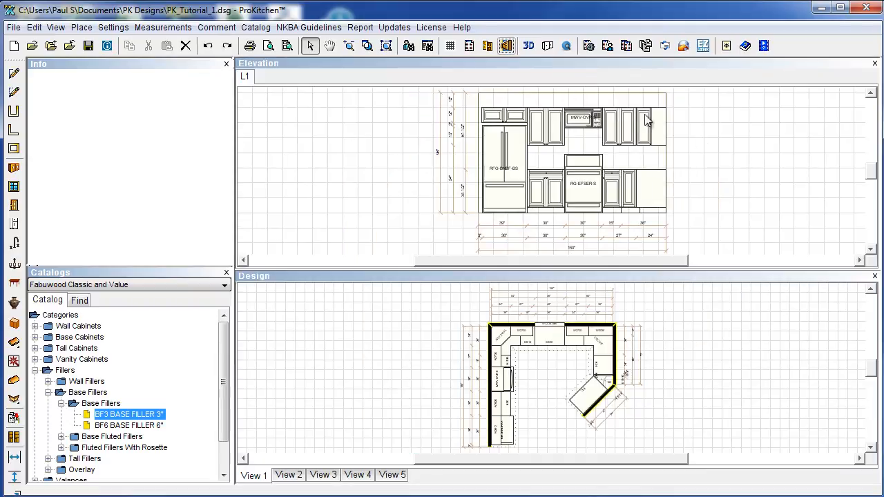
Create elevation views L2, L3 and L4 for the top, right and angled walls.
left_click(534, 328)
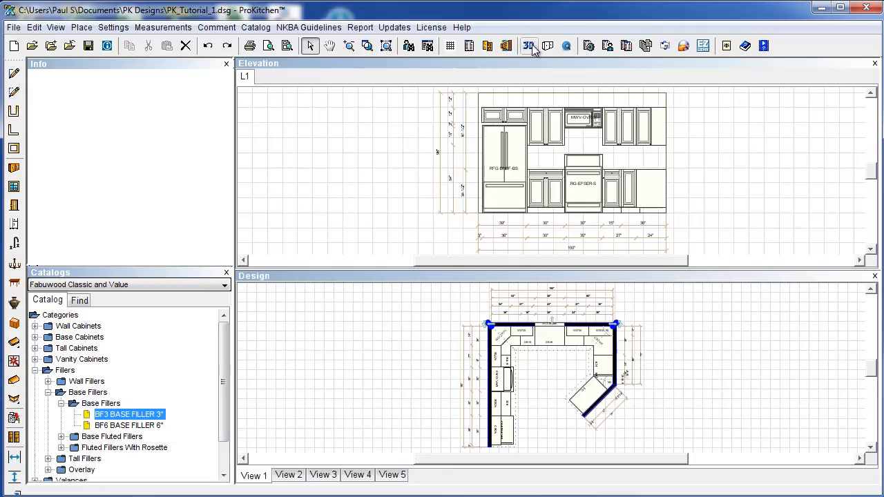
left_click(507, 46)
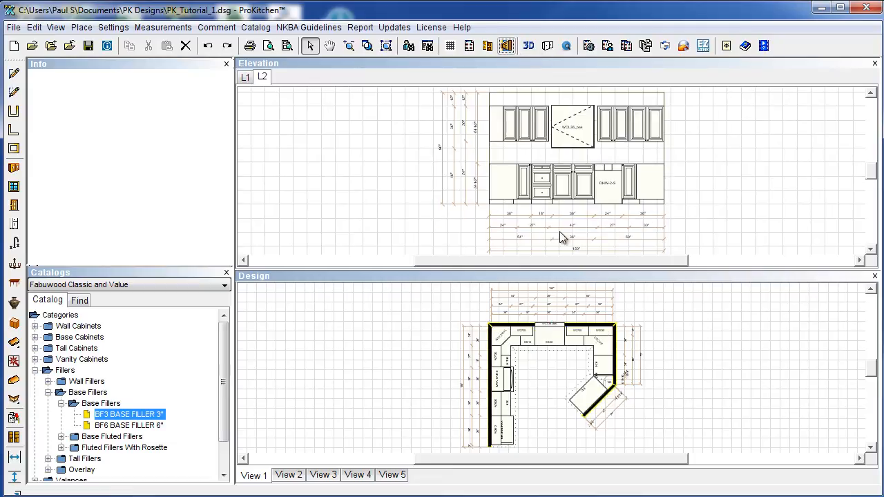
left_click(617, 357)
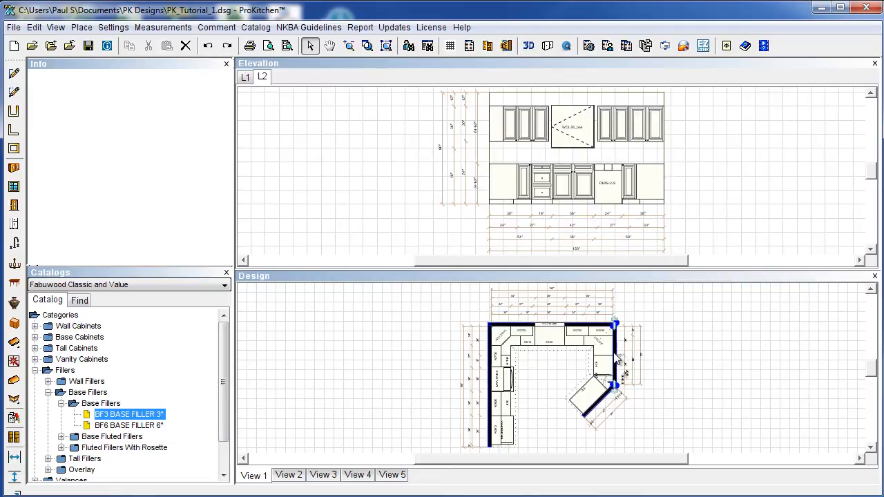
left_click(505, 46)
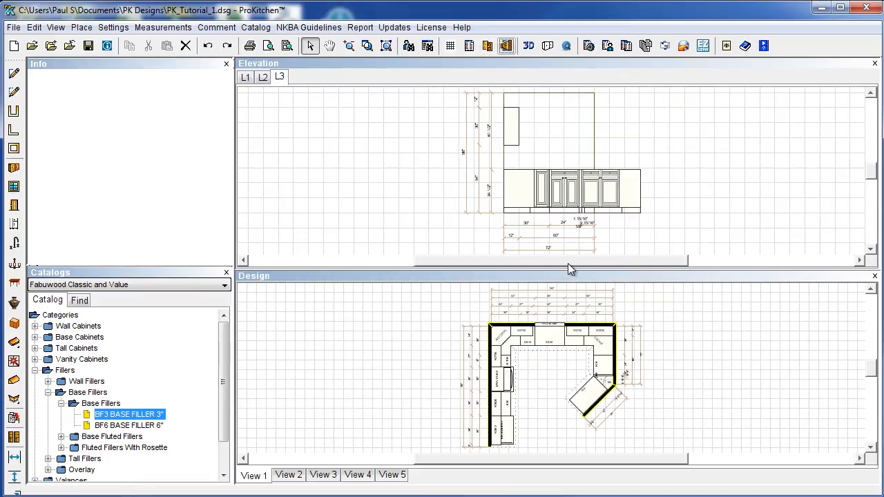
left_click(603, 408)
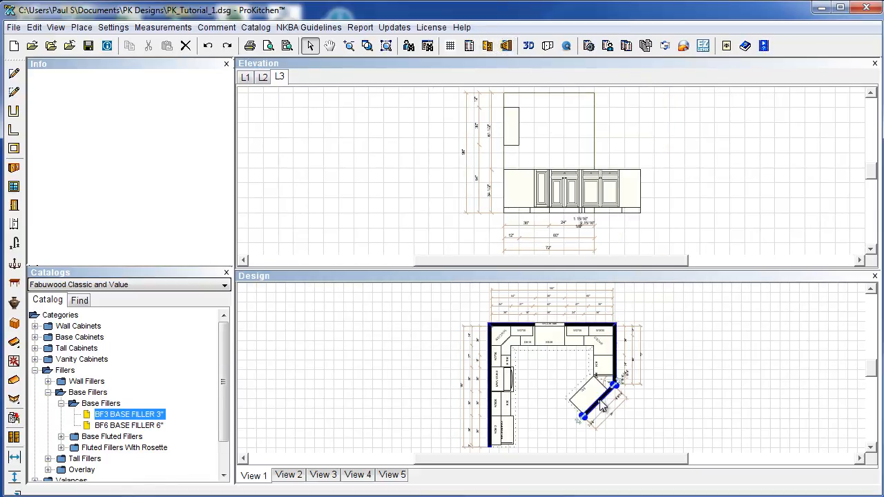
left_click(512, 53)
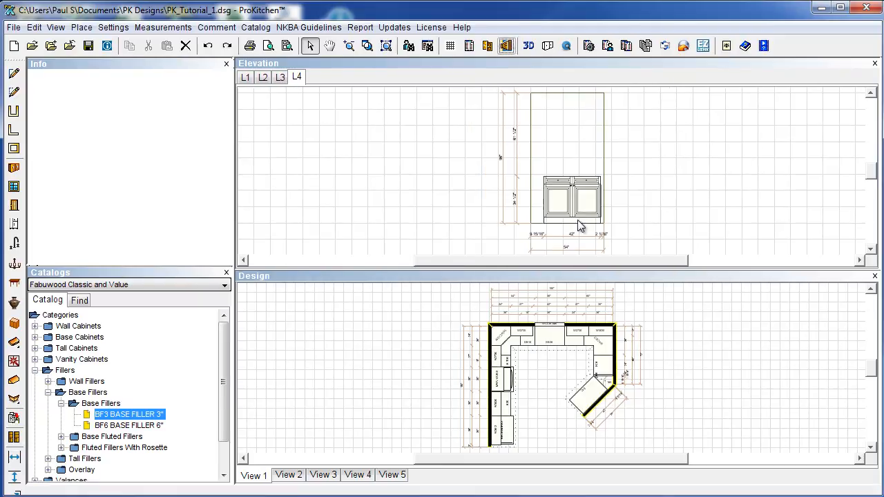
Flip through the L3 and L2 elevations and return to L1.
left_click(279, 77)
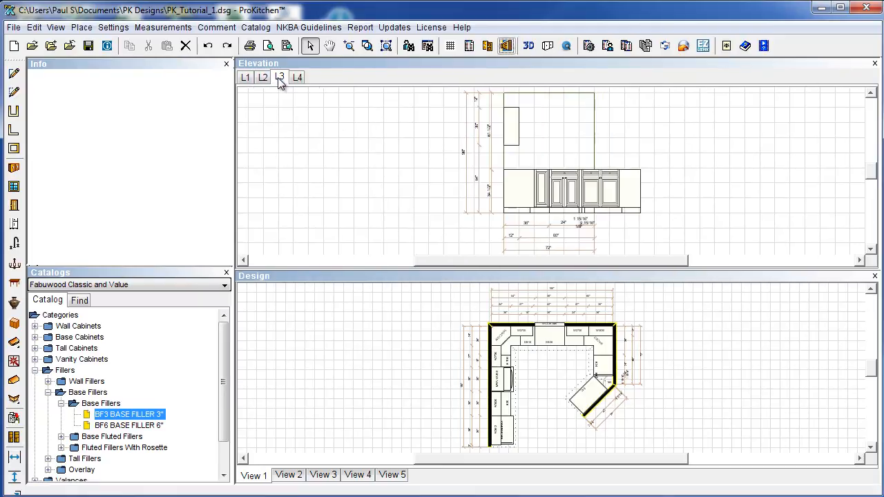
left_click(265, 78)
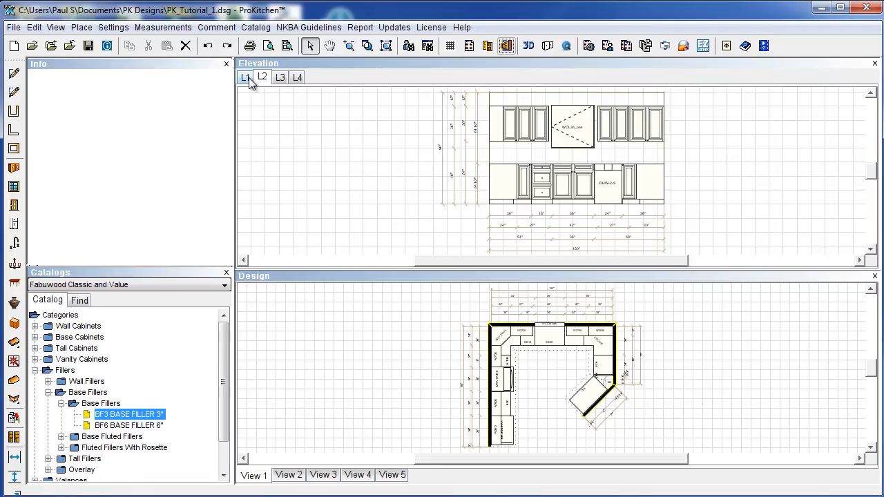
left_click(253, 78)
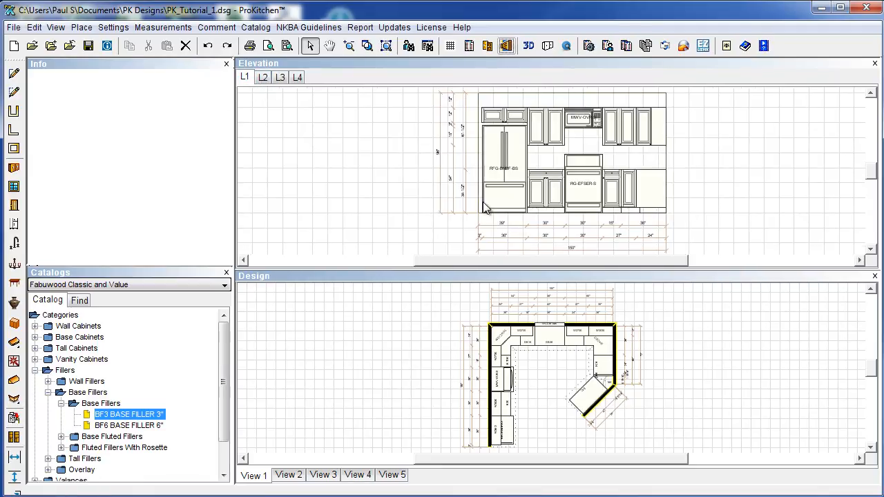
Rename the L1 elevation view to 'Range Wall'.
right_click(247, 80)
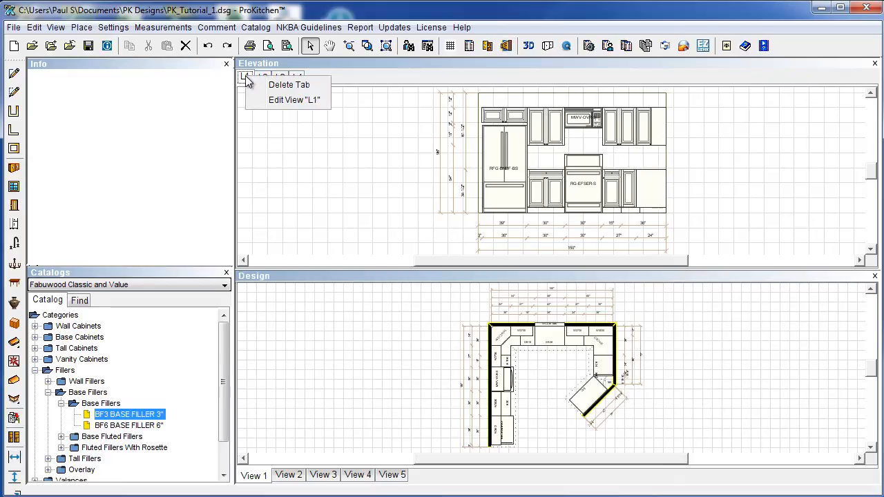
left_click(293, 101)
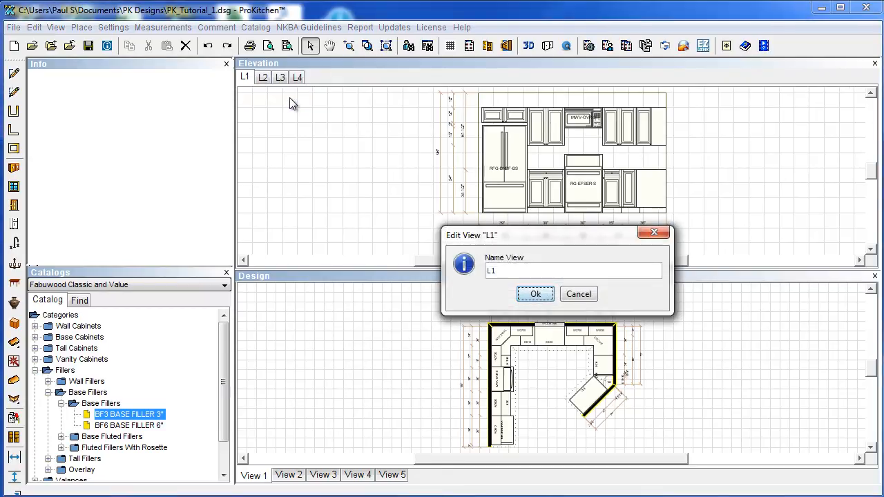
double_click(492, 269)
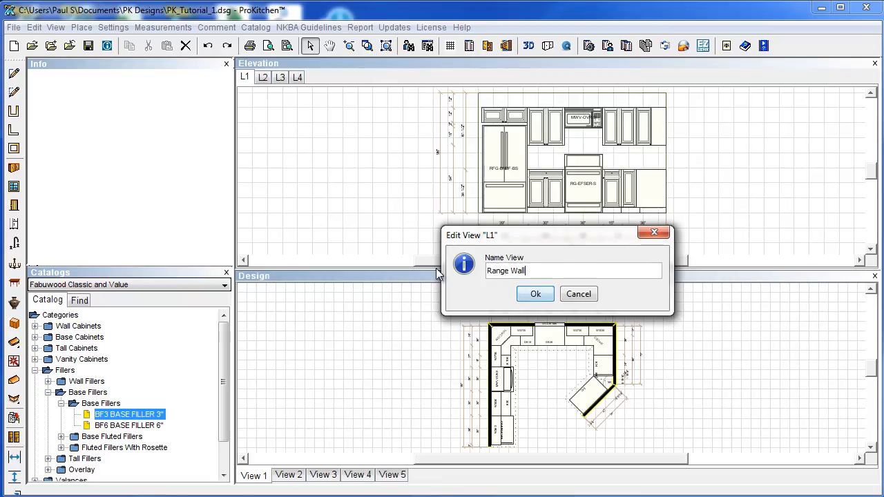
left_click(535, 295)
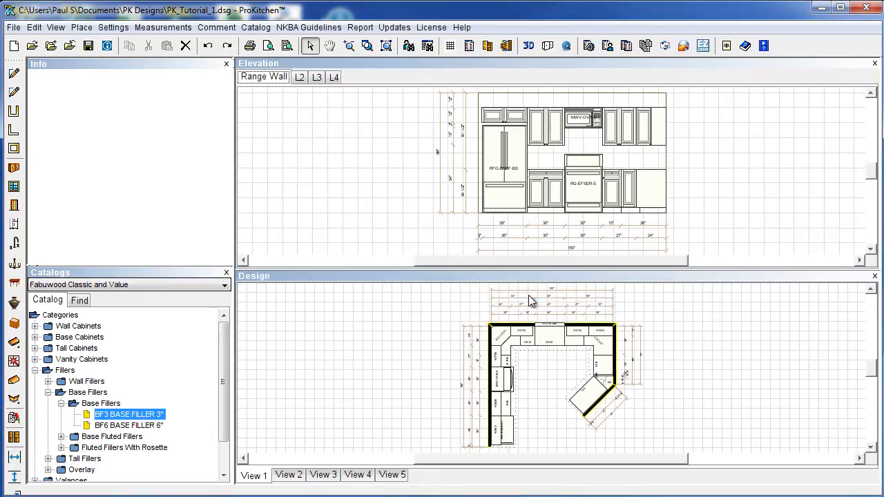
Rename the L2 elevation view to 'Sink Wall' and close the elevation pane.
left_click(299, 78)
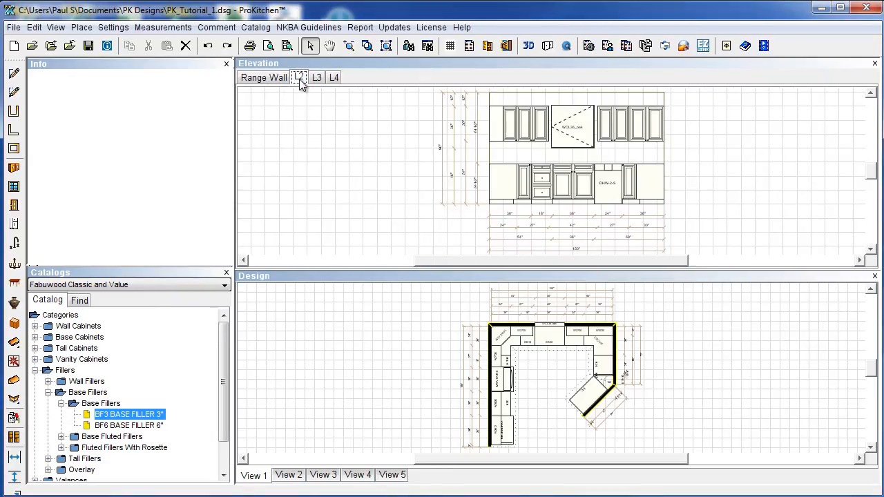
right_click(301, 82)
left_click(326, 102)
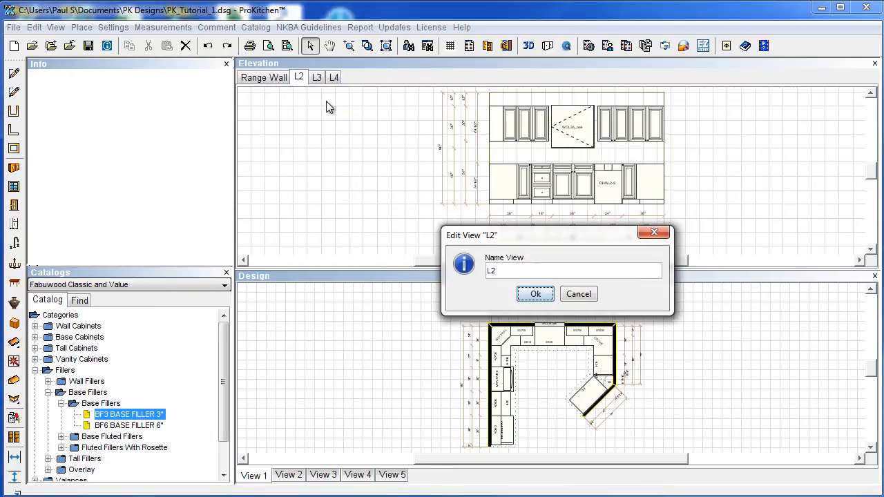
left_click_drag(497, 269, 470, 270)
type("Sink Wall")
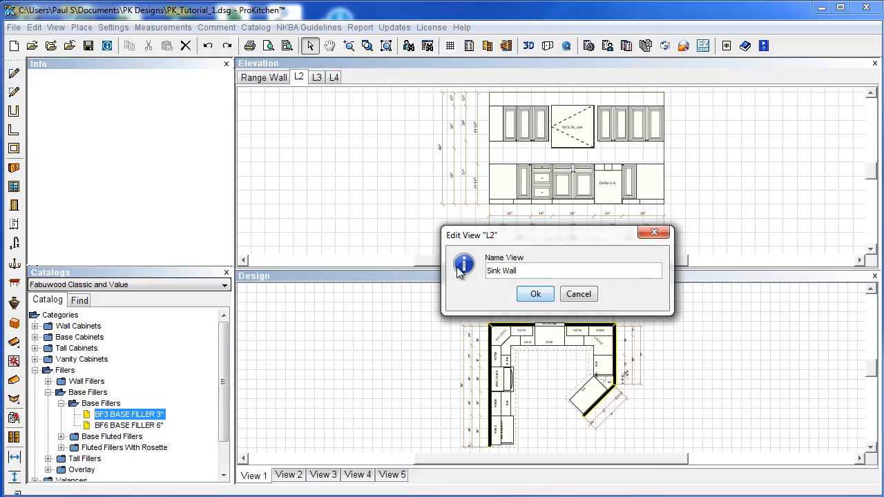
left_click(535, 294)
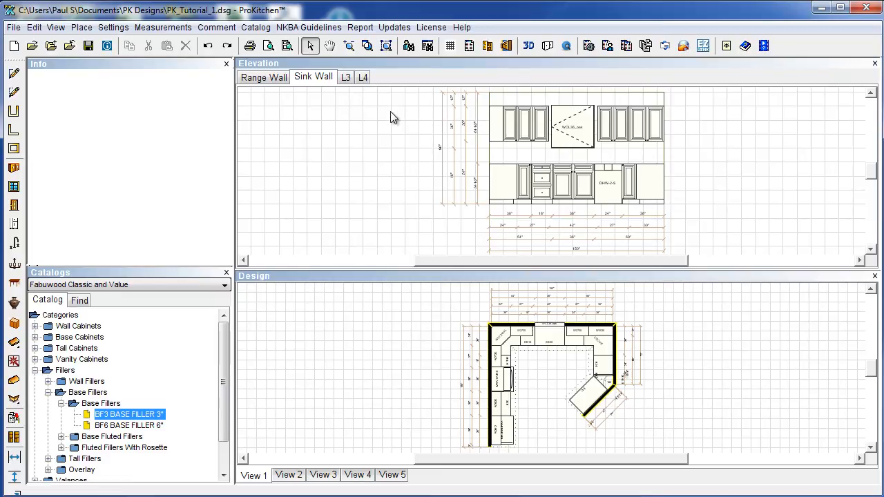
left_click(347, 78)
left_click(875, 64)
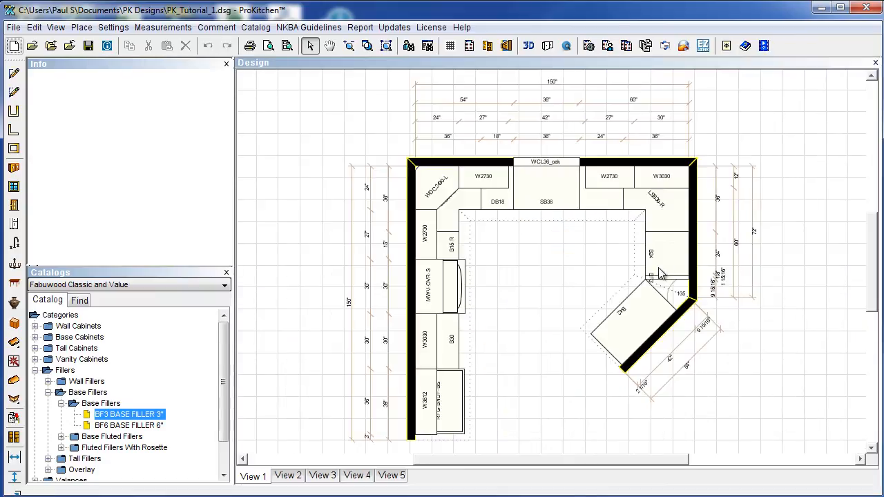
Reopen the Range Wall elevation and lower the microwave above the range.
left_click(507, 45)
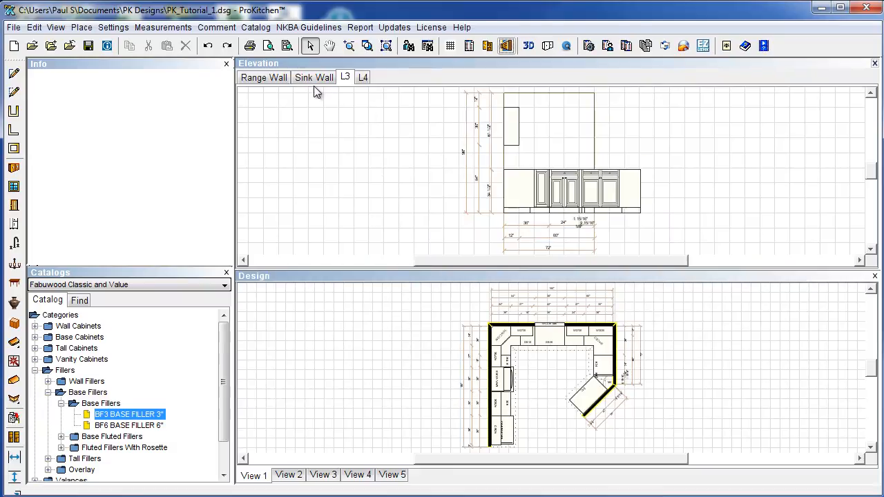
left_click(277, 78)
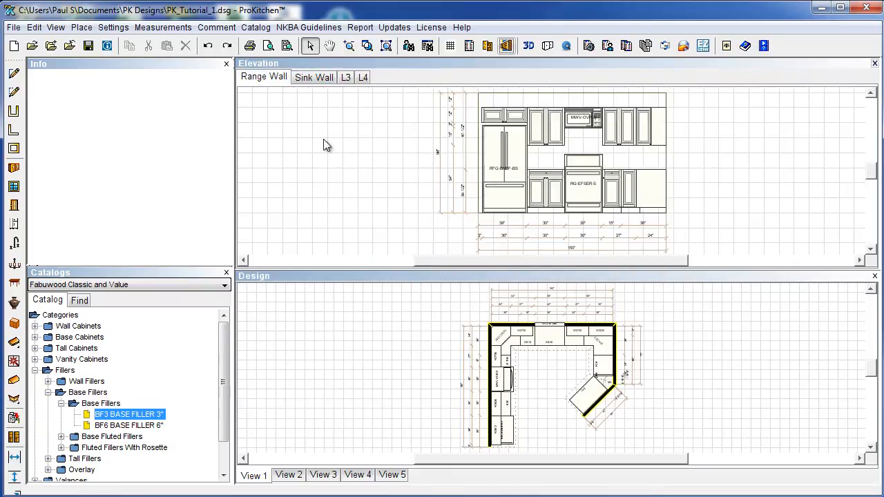
left_click(582, 119)
mouse_move(585, 128)
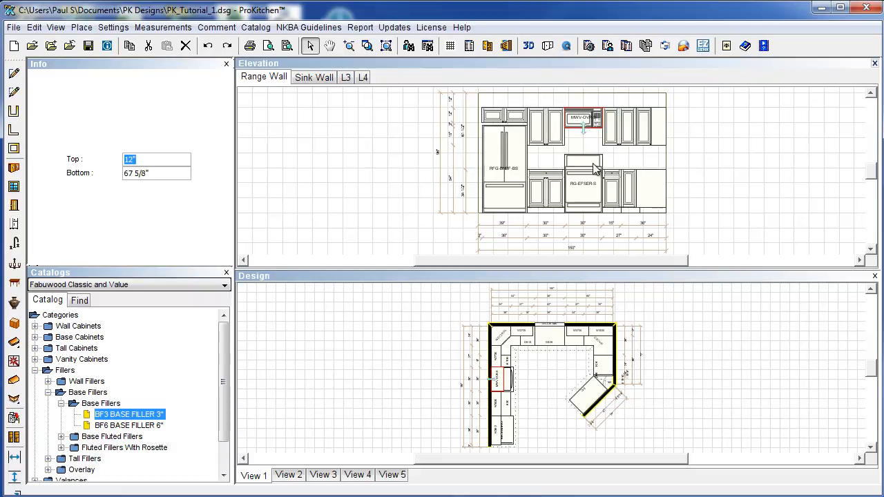
left_click(586, 117)
mouse_move(587, 123)
left_mouse_down()
mouse_move(591, 177)
mouse_move(587, 132)
left_mouse_up()
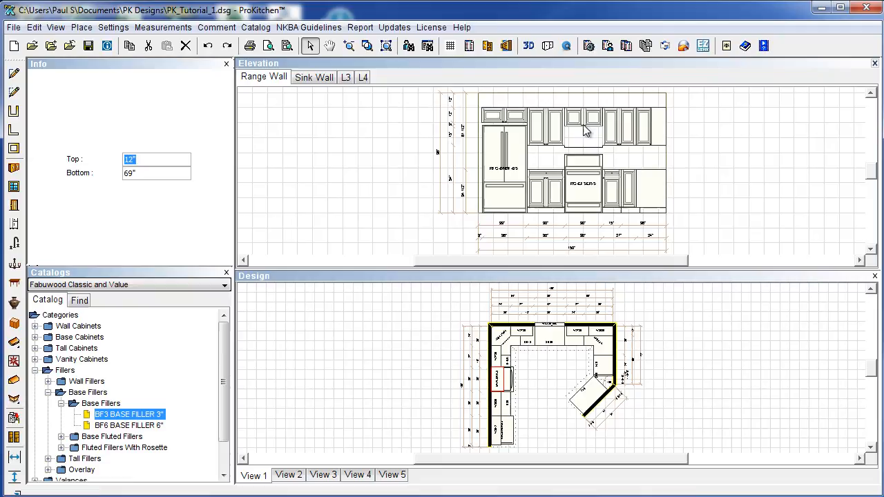
Pull the wall cabinet above the refrigerator off the wall and delete it.
left_click(725, 153)
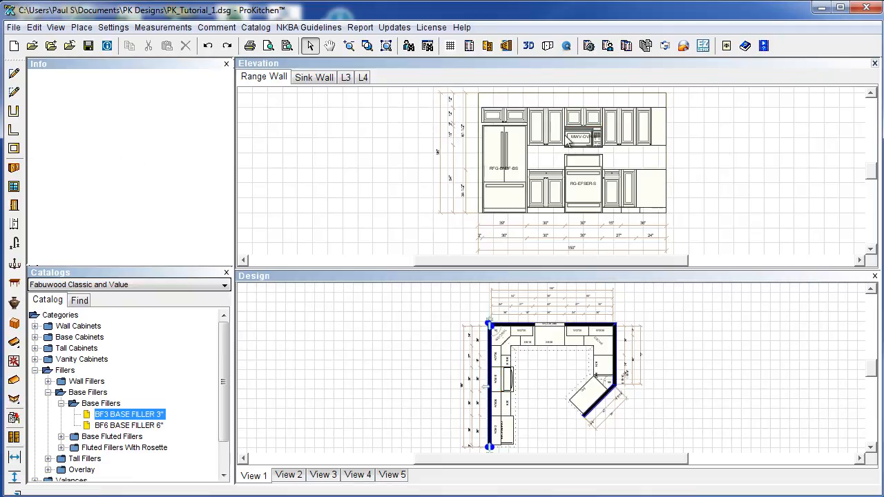
left_click_drag(502, 123, 428, 134)
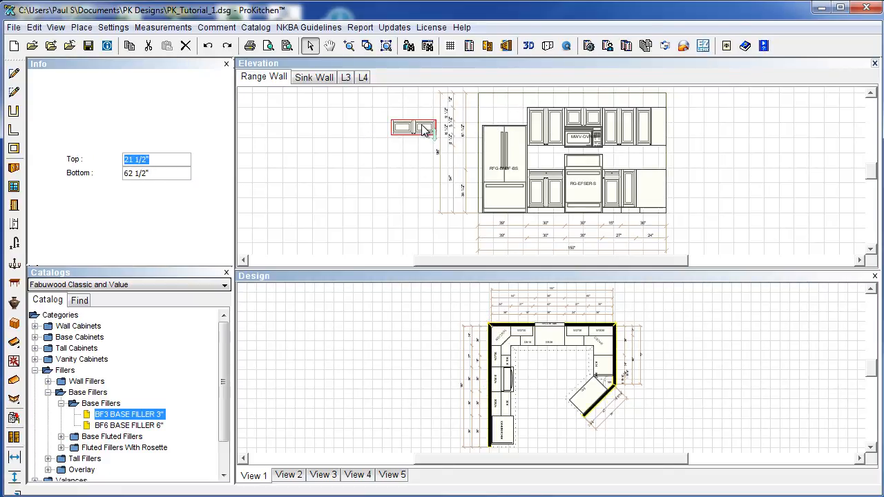
key("Delete")
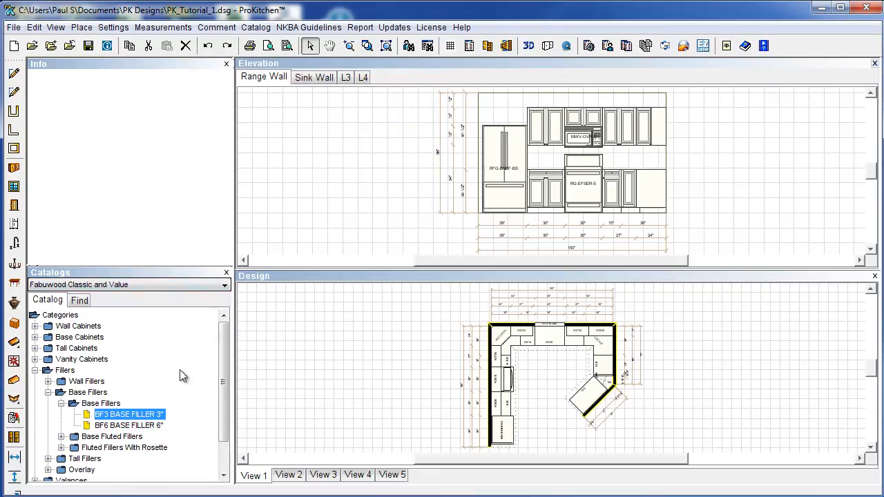
Place a 15"-high W3015 wall cabinet on the Range Wall and align it with the others.
left_click(35, 326)
left_click(49, 338)
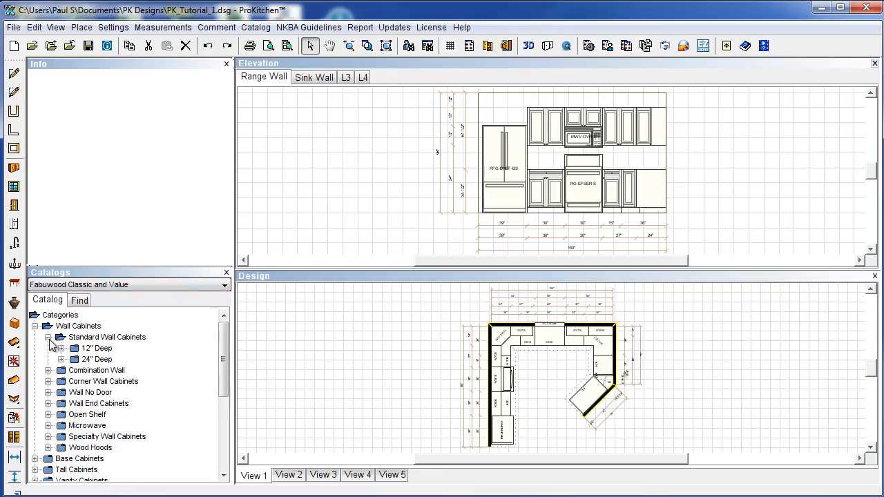
left_click(61, 348)
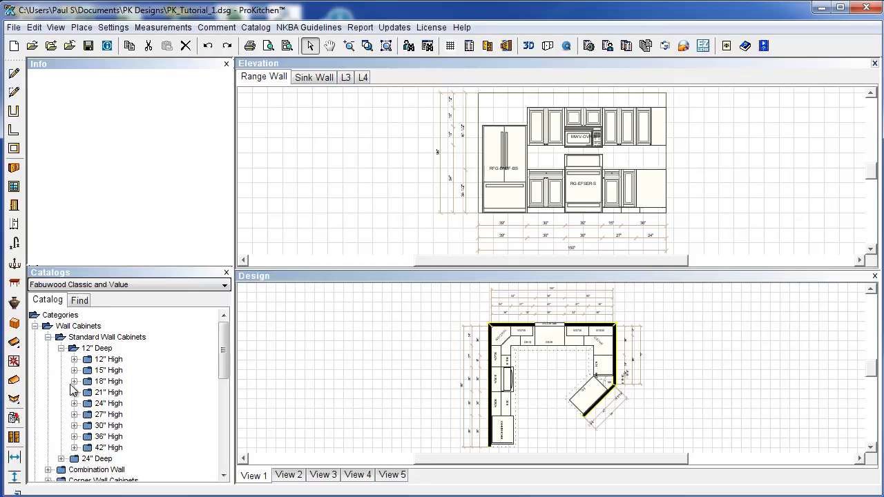
left_click(74, 371)
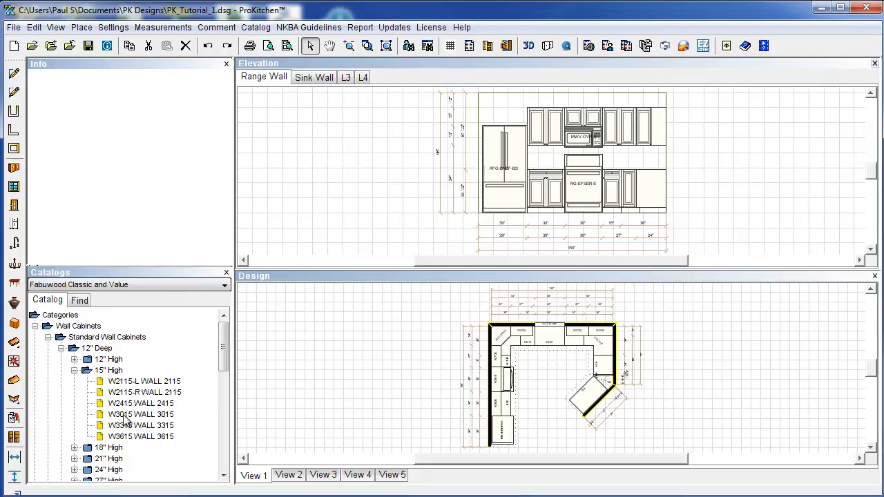
left_click_drag(134, 415, 508, 116)
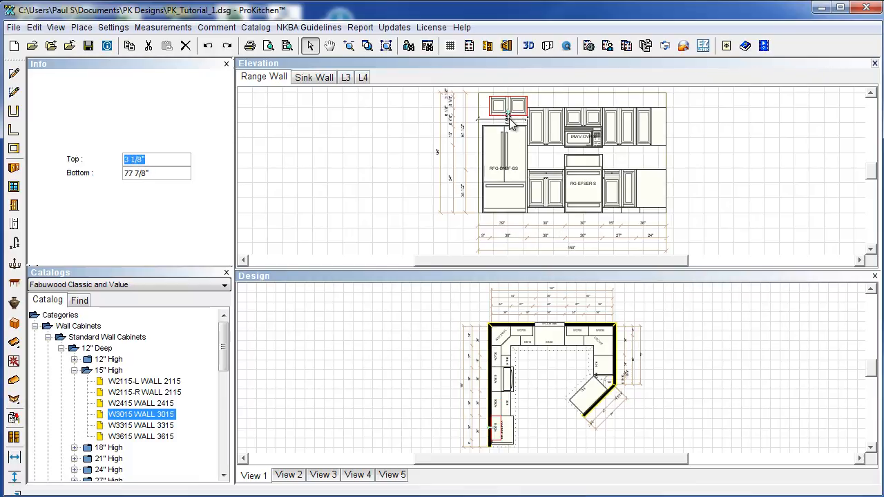
left_click_drag(508, 114, 509, 141)
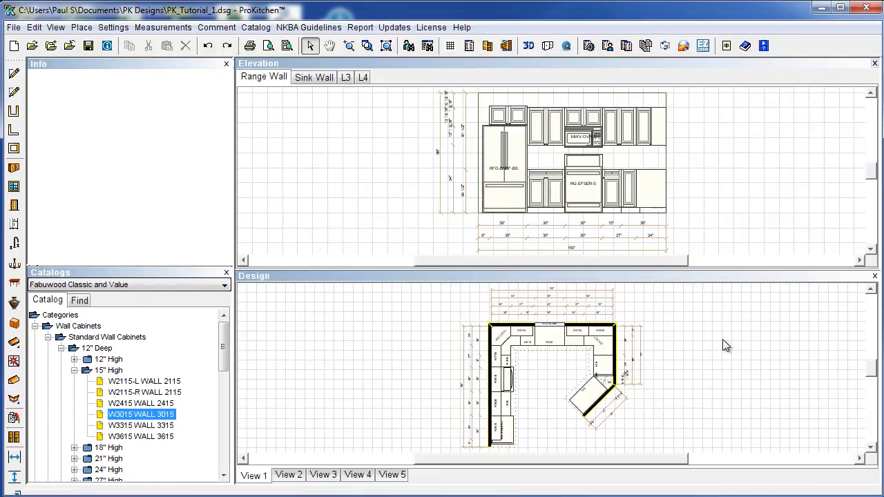
Delete the cabinet above the refrigerator and put a 12"-high W3612 there instead.
left_click(498, 431)
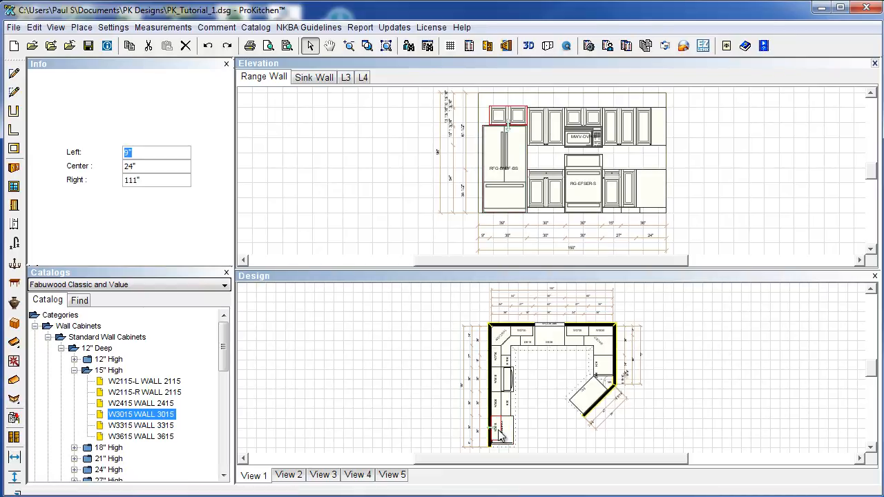
key("Delete")
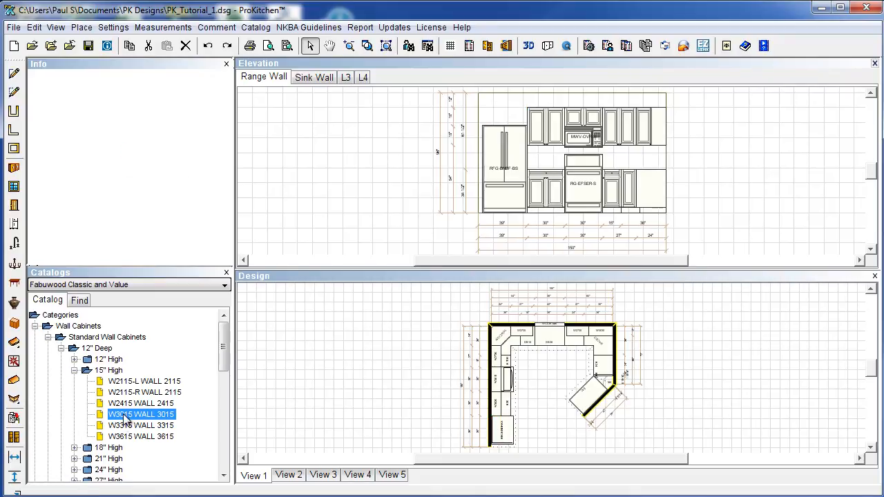
left_click(74, 370)
left_click(74, 359)
left_click_drag(119, 392, 498, 432)
left_click(544, 400)
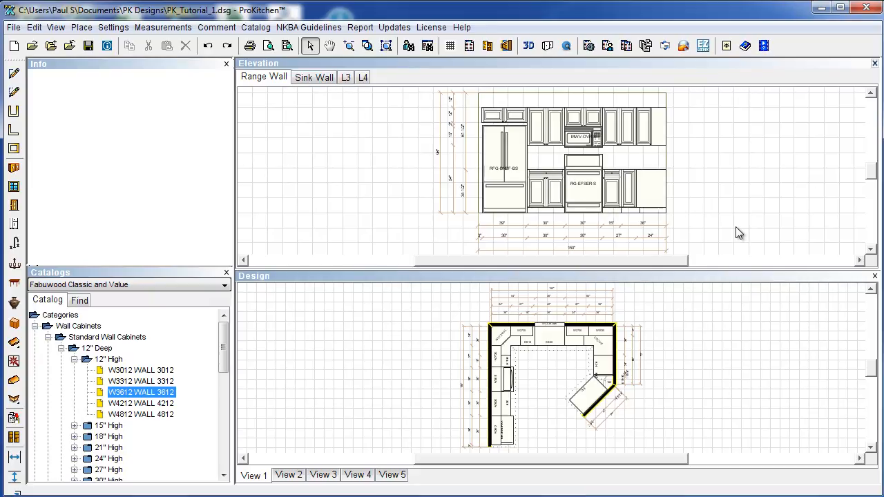
Place the 2BSRS-04 two-basin sink into the SB36 sink base on the top wall.
left_click(875, 64)
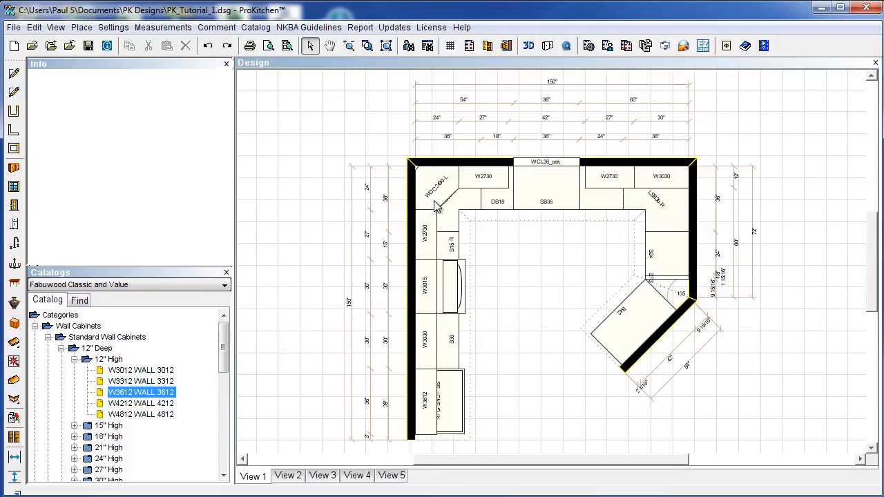
left_click(15, 242)
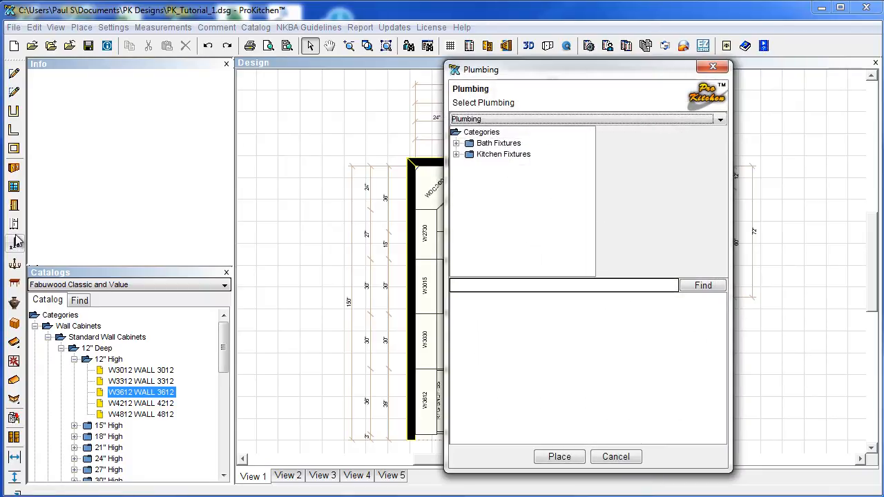
left_click_drag(589, 81, 452, 75)
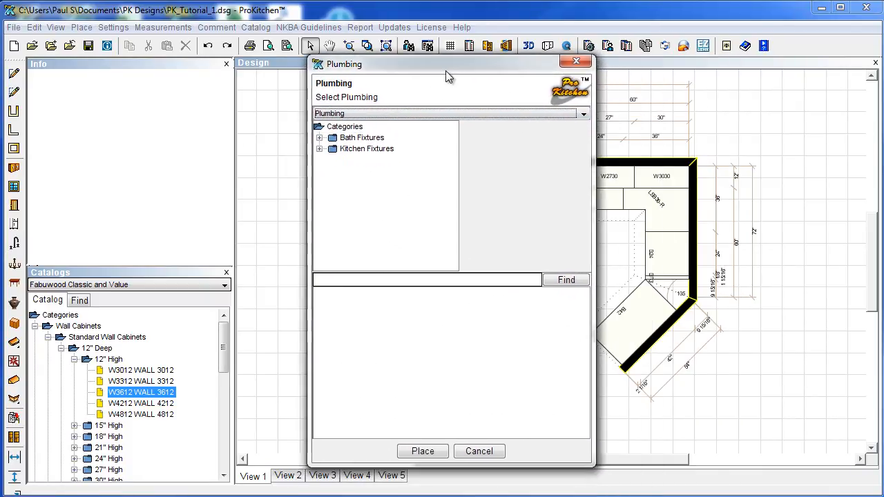
left_click(320, 149)
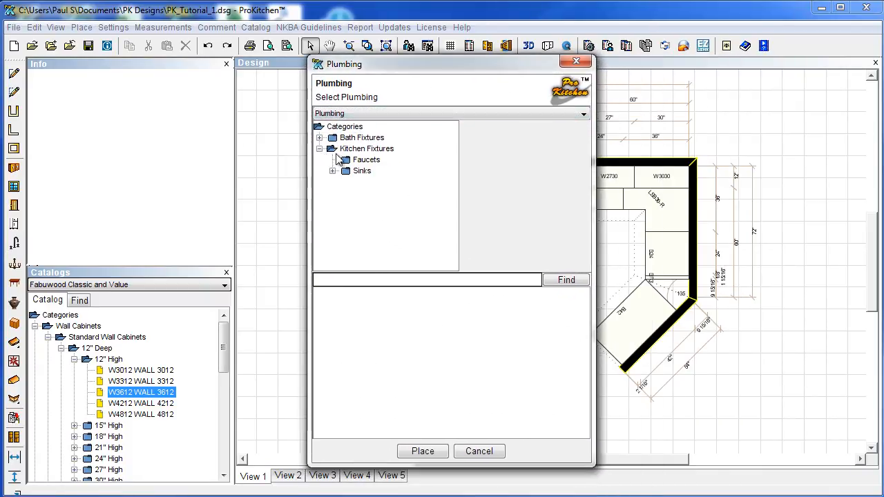
left_click(333, 170)
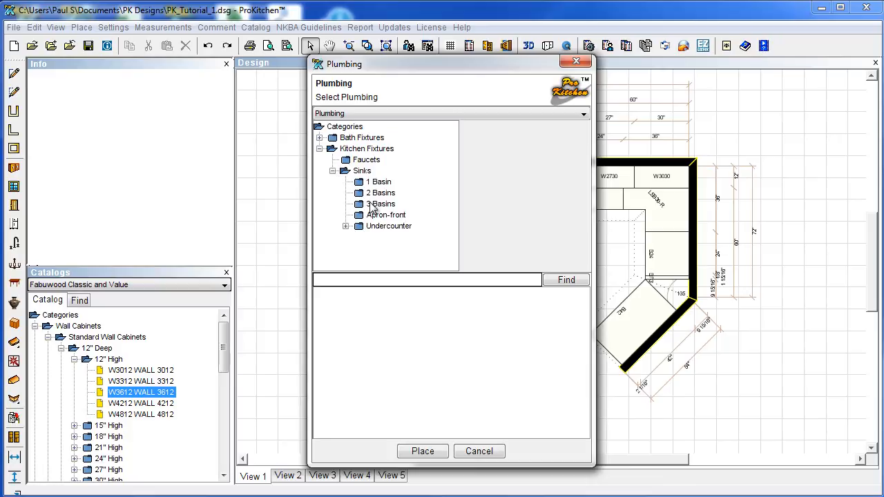
left_click(376, 193)
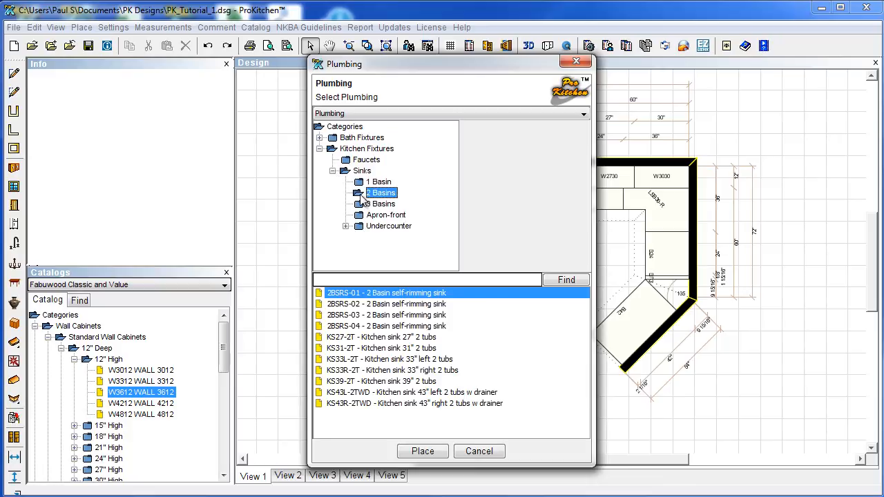
left_click(364, 326)
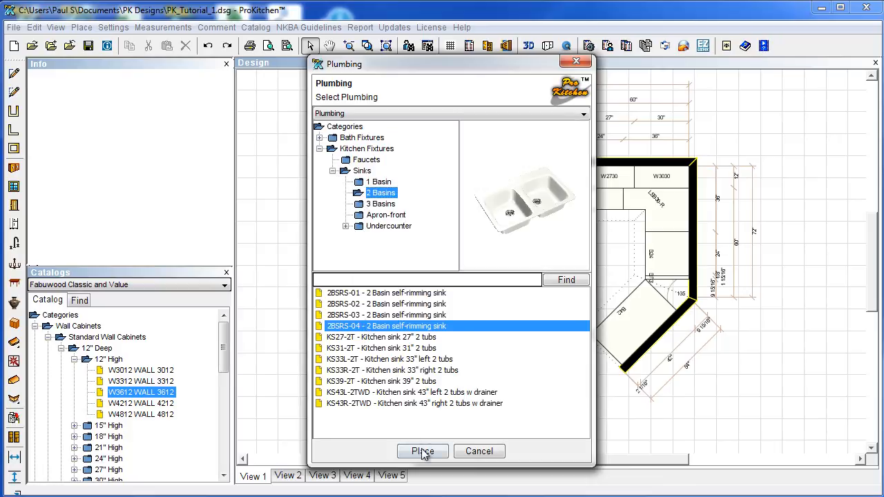
left_click(423, 451)
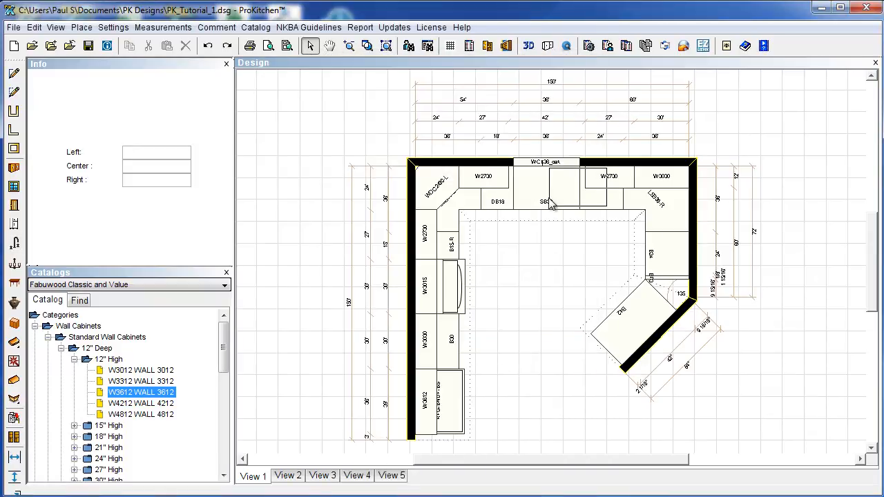
left_click(554, 240)
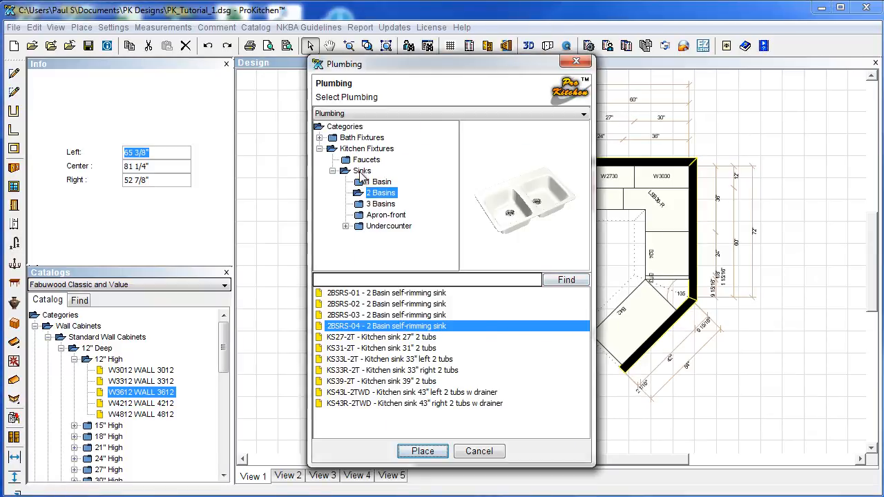
After previewing KS-F3 and KS-F4, place the KS-F2 kitchen faucet on the sink.
left_click(346, 162)
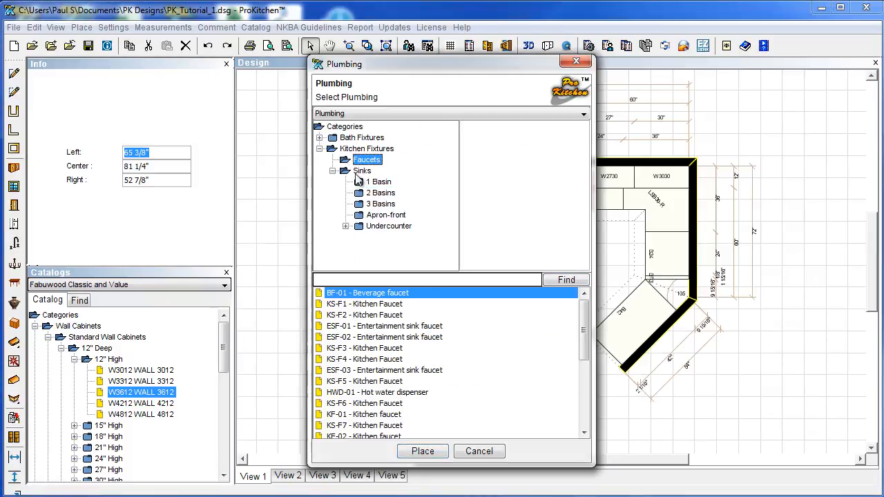
left_click(375, 350)
left_click(373, 362)
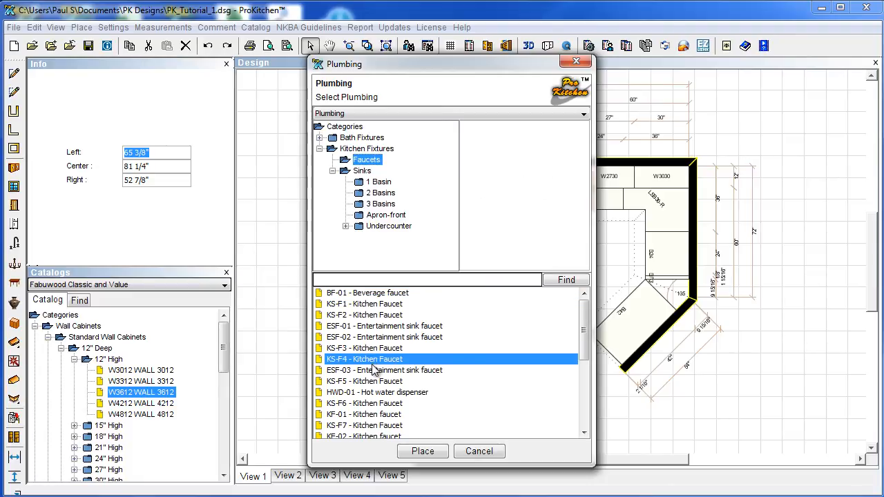
left_click(374, 317)
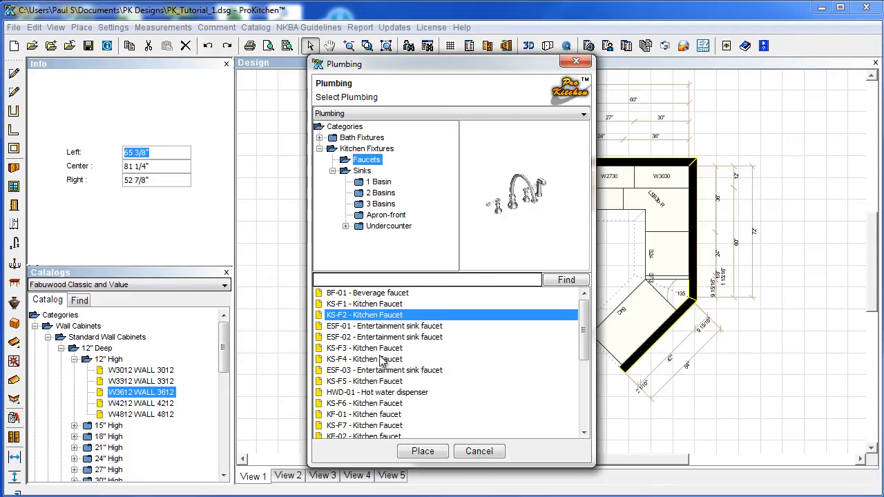
left_click(425, 452)
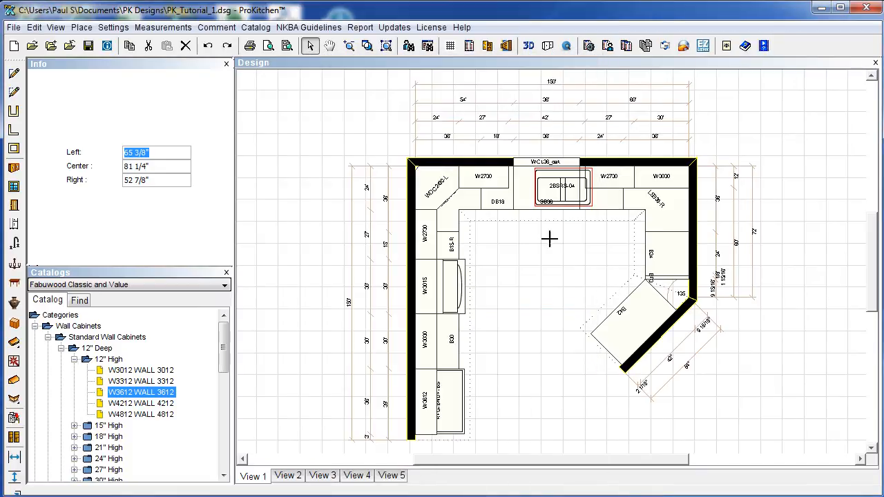
left_click(538, 192)
Close the Plumbing catalog and centre the 2BSRS-04 sink in the SB36 base cabinet.
left_click(486, 451)
right_click(551, 201)
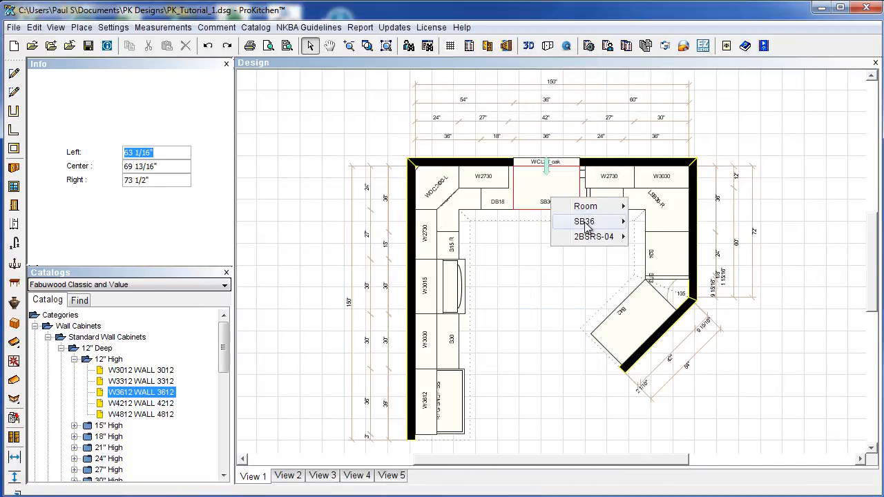
mouse_move(585, 237)
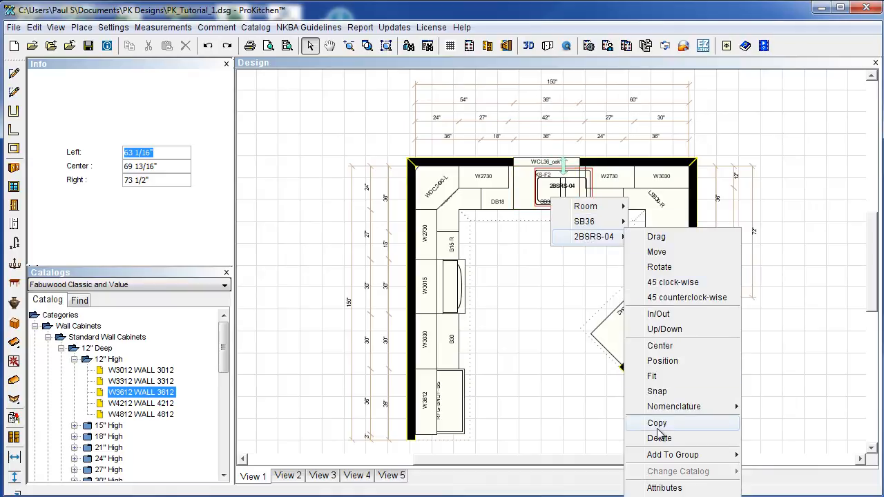
left_click(660, 345)
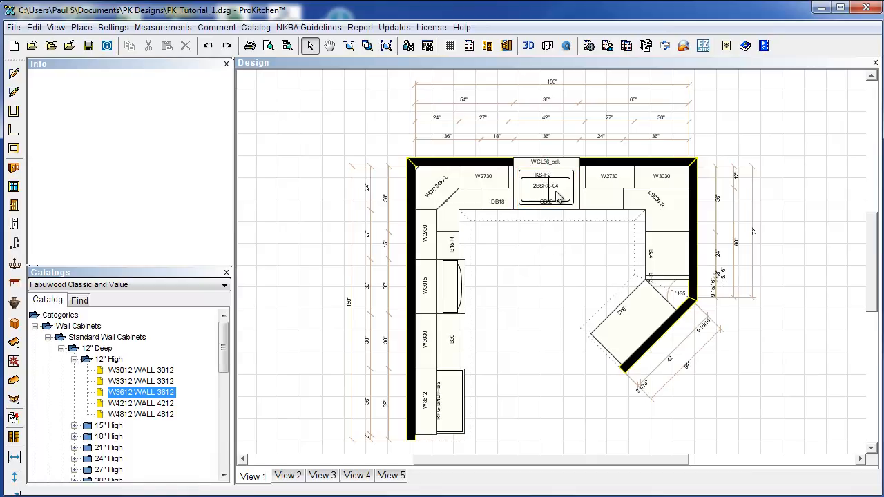
Centre the KS-F2 faucet on the 2BSRS-04 sink.
right_click(541, 178)
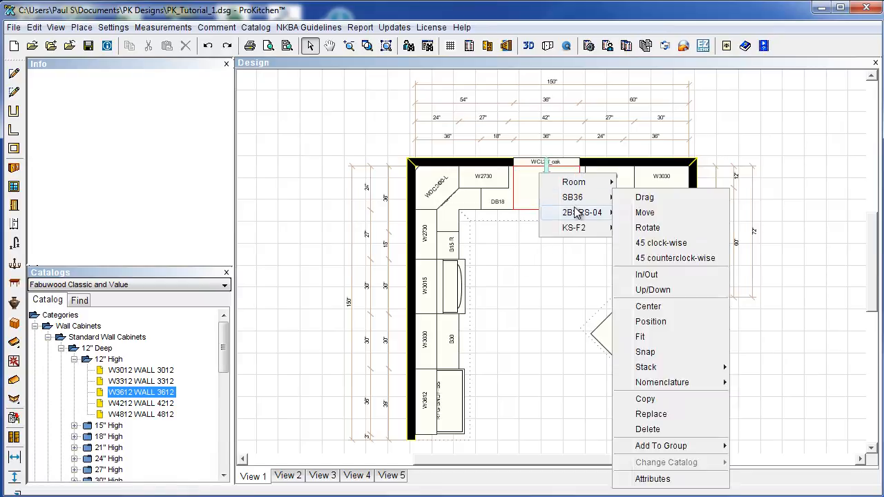
mouse_move(577, 230)
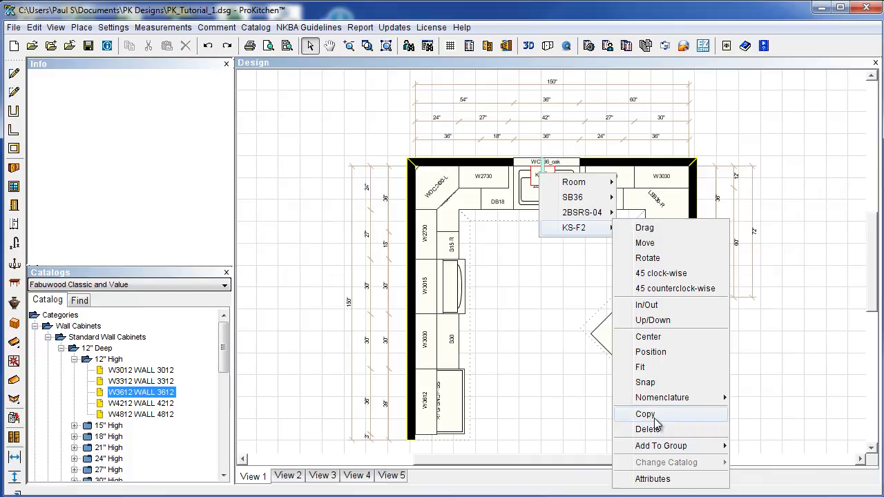
left_click(651, 339)
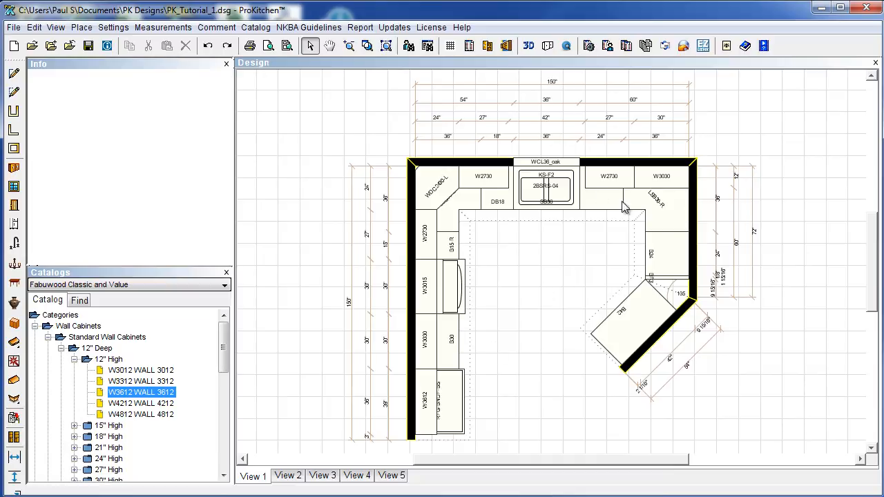
Render the kitchen in 3D, orbiting to a raised angle and zooming out to the whole room.
left_click(529, 47)
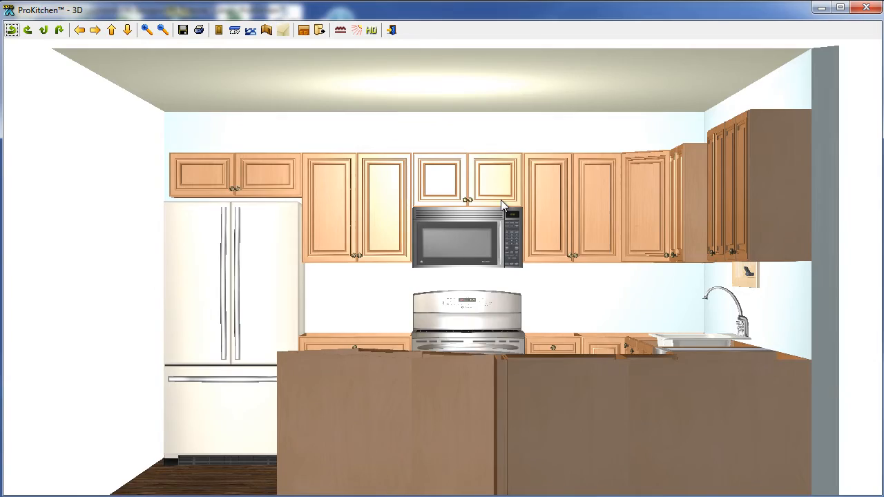
left_click_drag(261, 236, 411, 271)
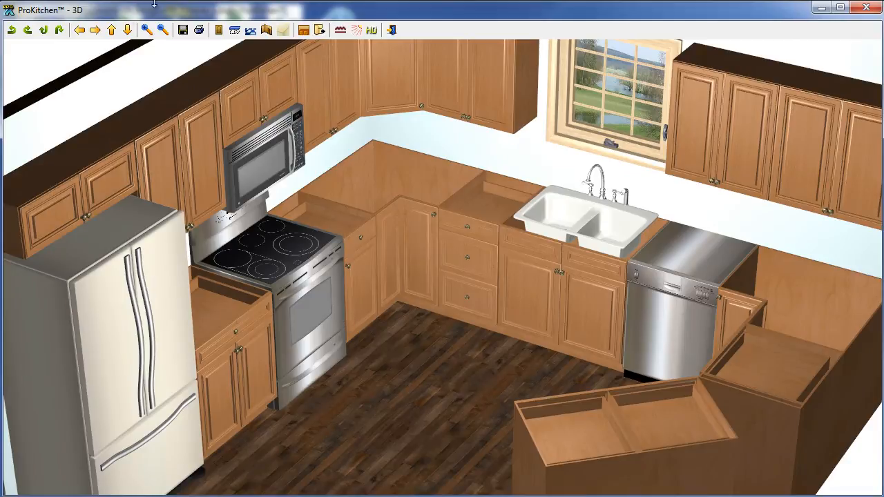
left_click(164, 31)
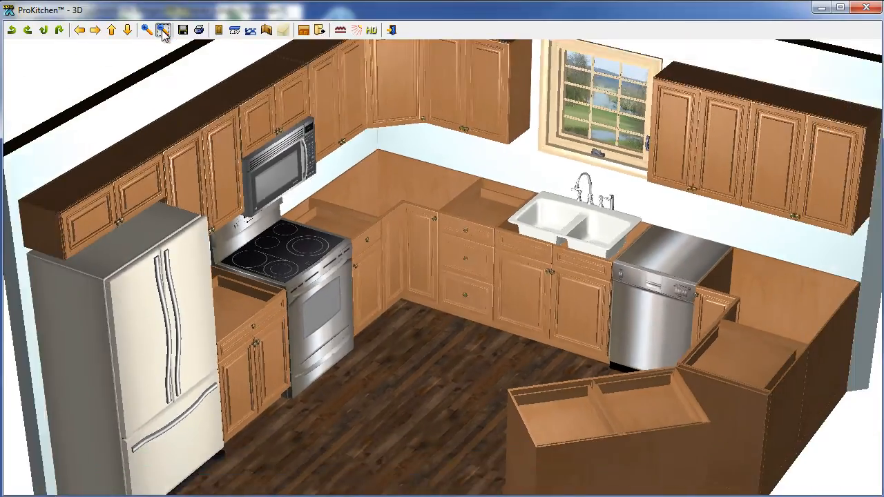
left_click(163, 33)
left_click(163, 33)
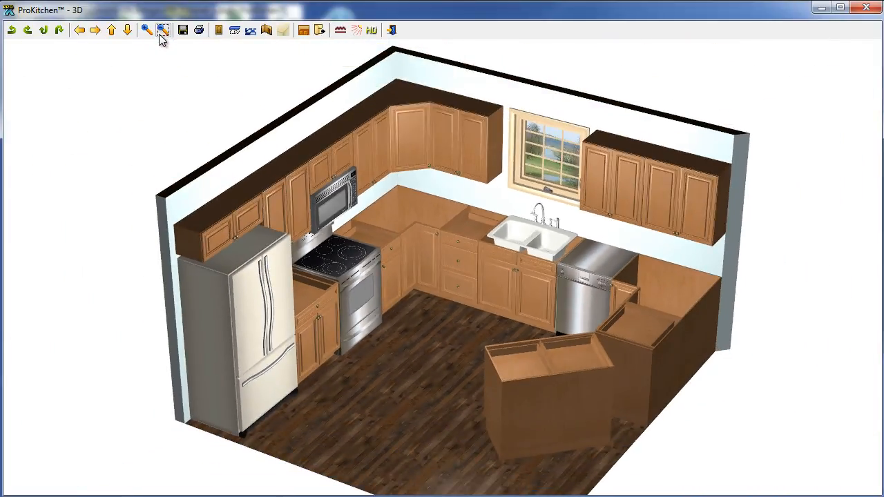
Fine-tune the 3D kitchen view by rotating, tilting and shifting it.
left_click(28, 32)
left_click(28, 32)
left_click(45, 33)
left_click(62, 33)
left_click(91, 34)
left_click(82, 33)
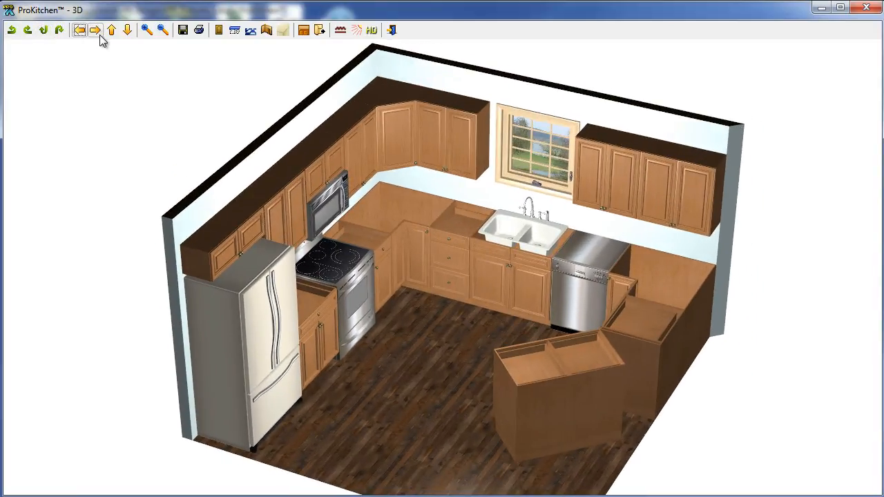
left_click(112, 34)
left_click(129, 34)
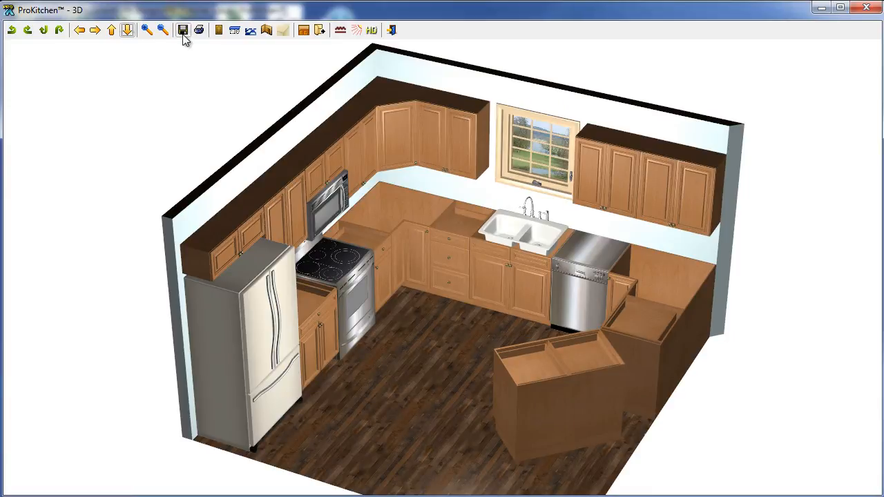
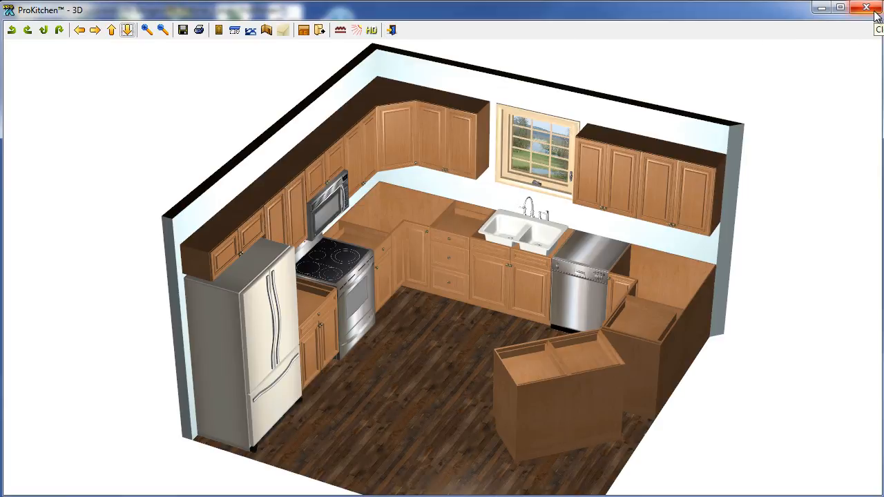
Close the 3D view and collapse the Wall Cabinets and Fillers catalog folders.
left_click(874, 15)
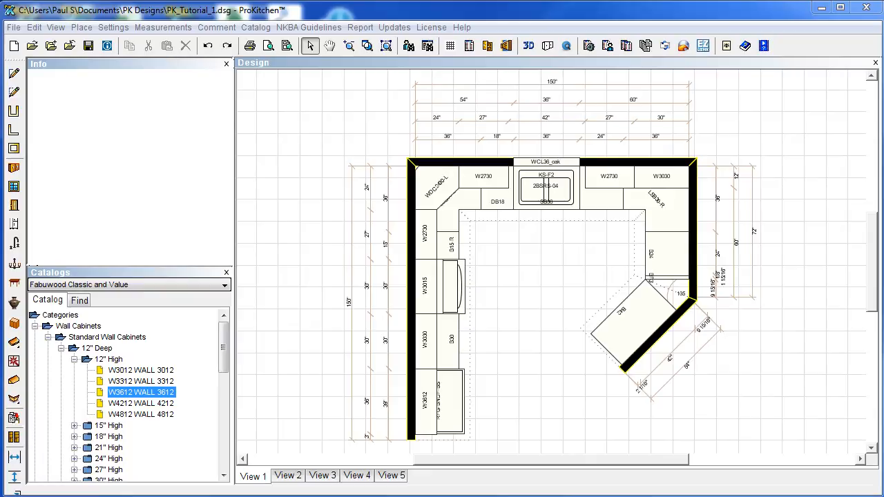
left_click(35, 326)
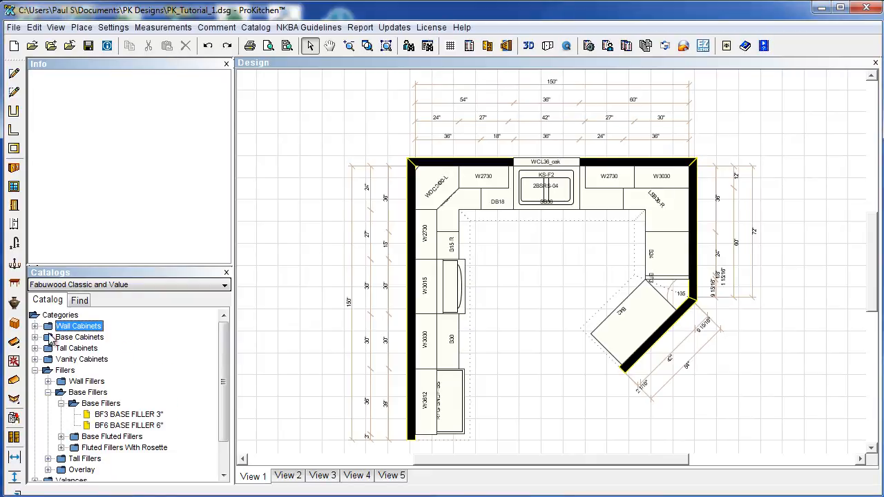
left_click(35, 370)
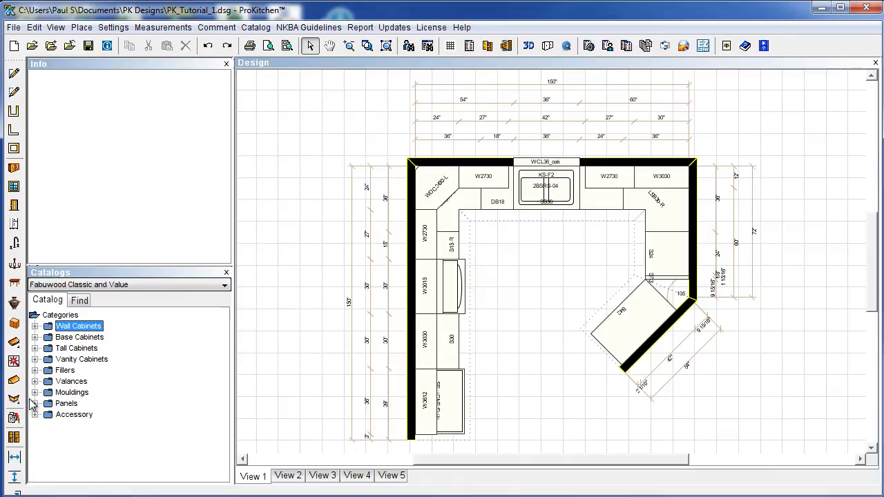
Select the countertop around the cabinets and open it in the Countertop Designer.
left_click(15, 344)
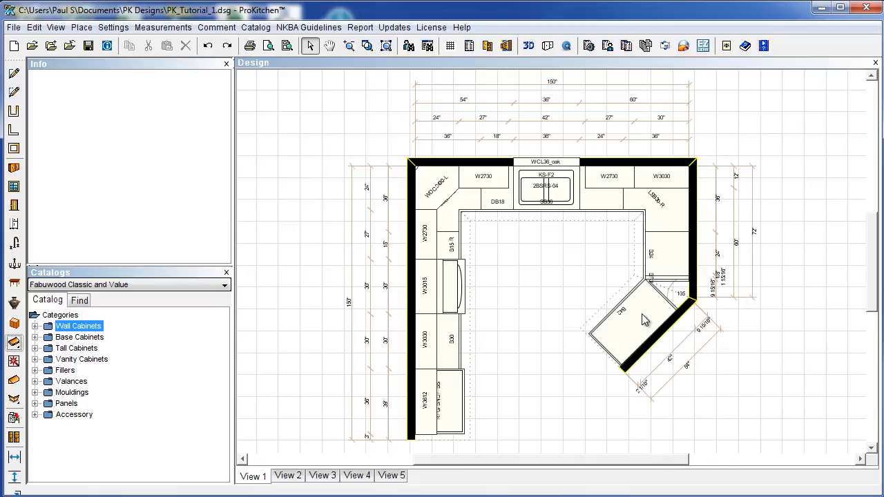
left_click(615, 327)
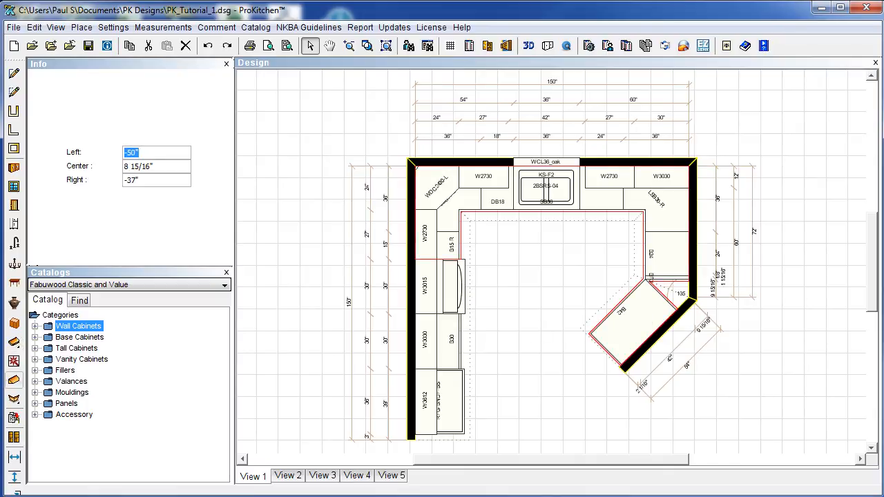
left_click(14, 361)
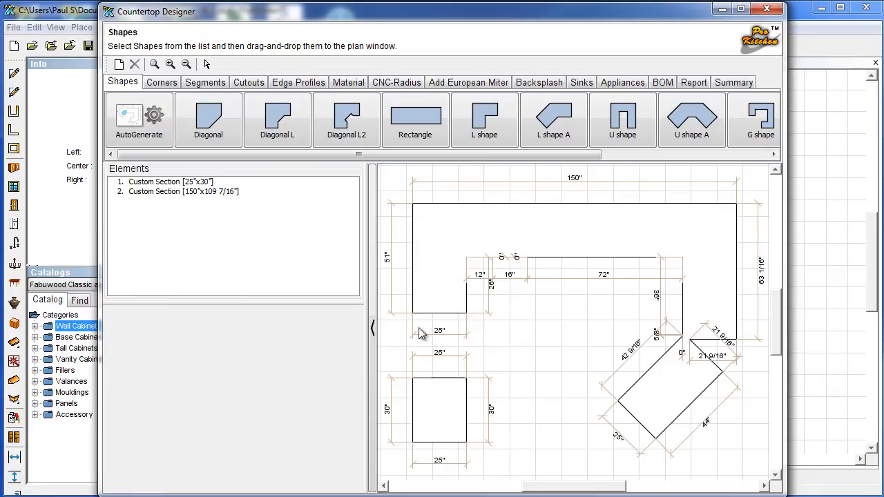
Round two countertop corners with a 3-inch outer radius.
left_click(428, 126)
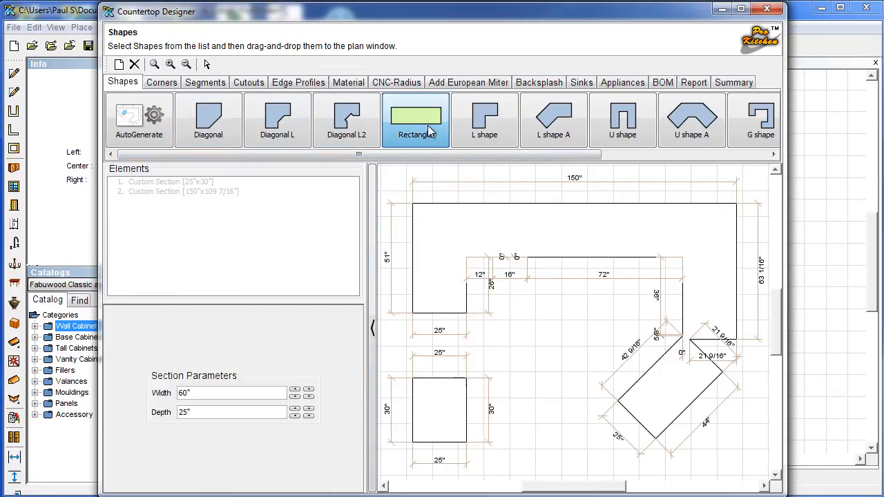
left_click(164, 84)
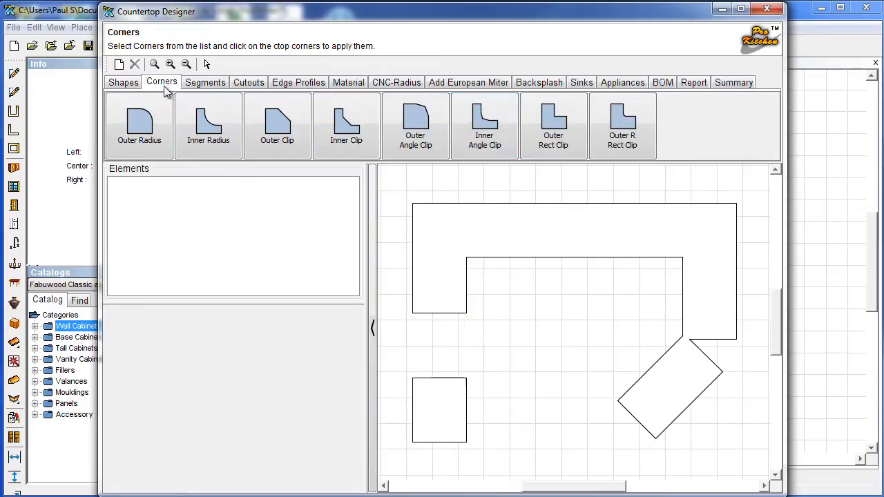
left_click(142, 124)
left_click(457, 299)
left_click(621, 400)
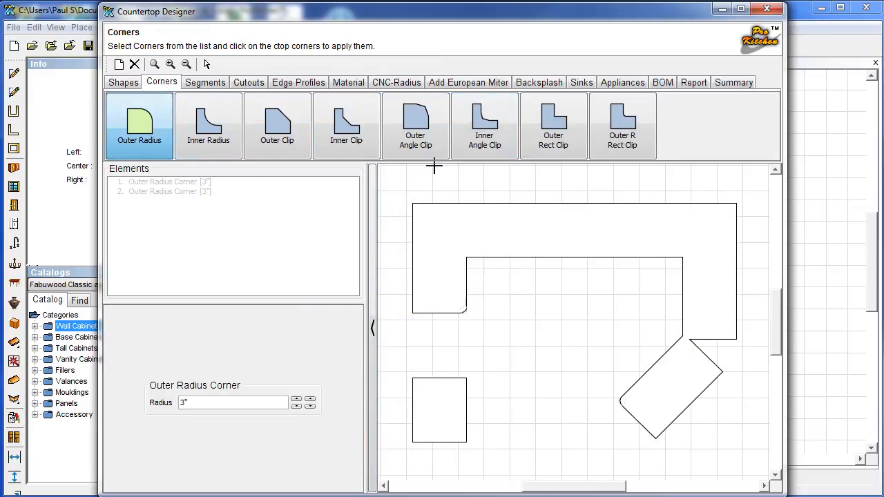
Add a 24" angled notch on the inner top edge and a 30"×21" rectangular cutout.
left_click(215, 87)
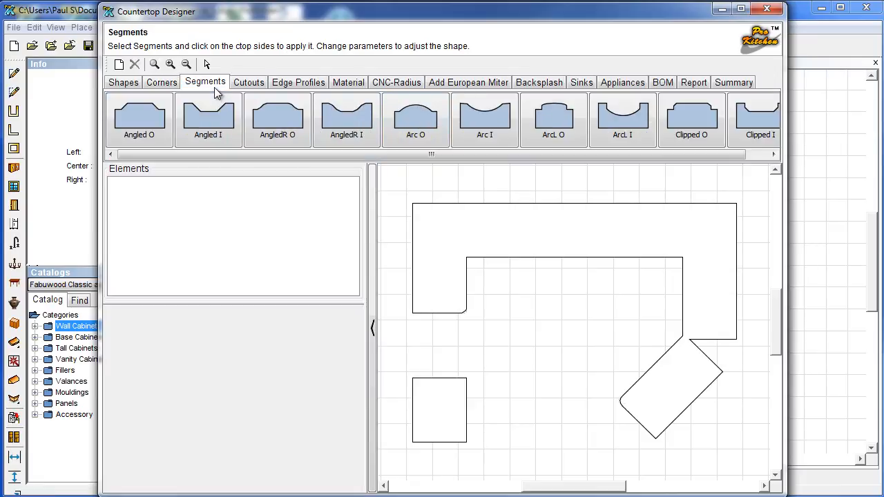
left_click(278, 123)
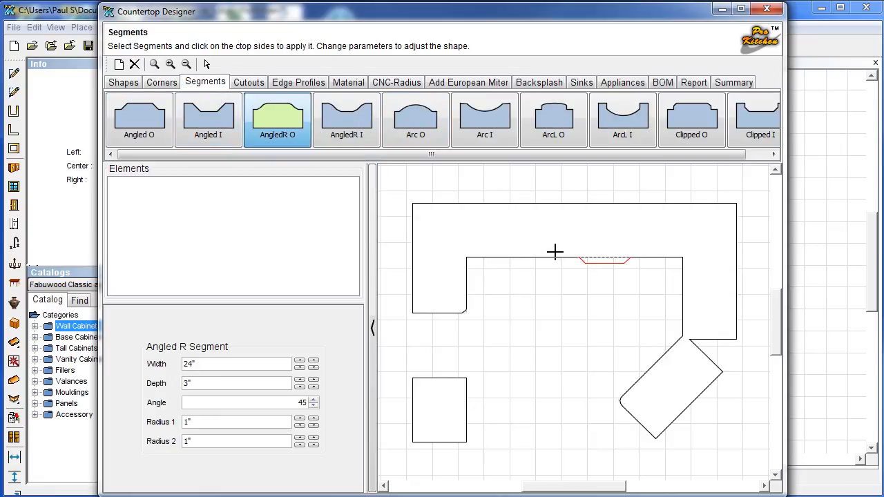
left_click(556, 255)
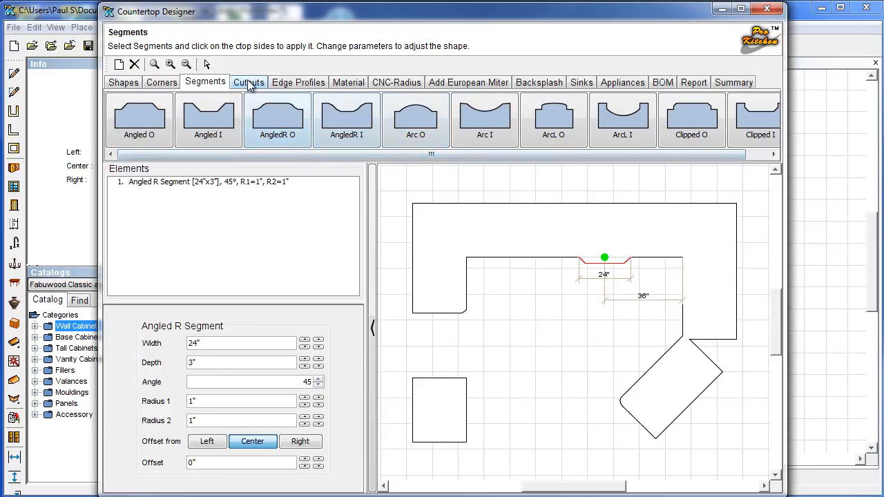
left_click(249, 82)
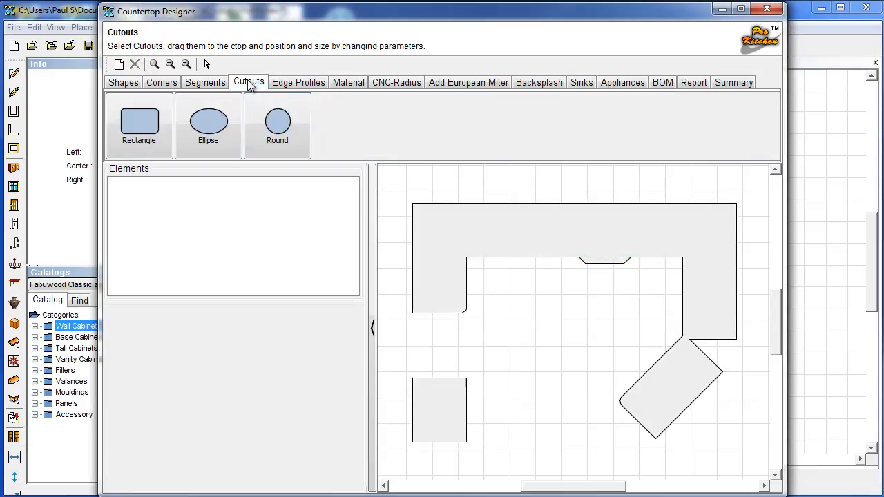
left_click(153, 131)
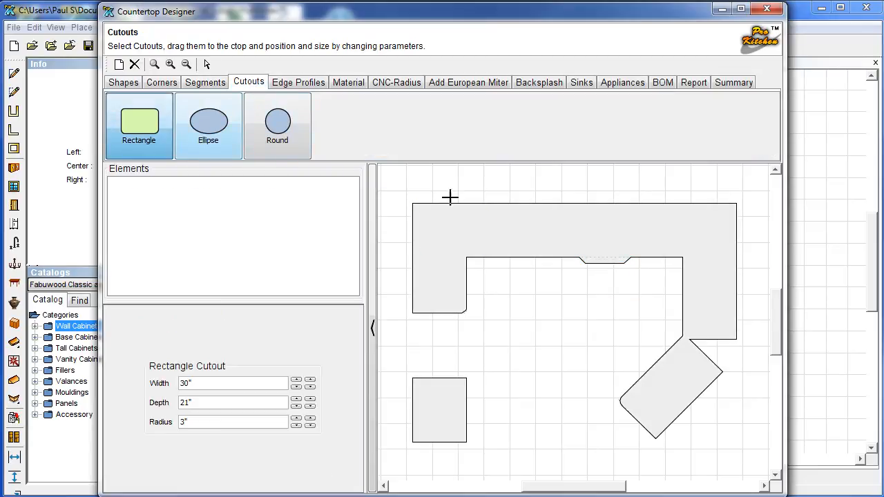
left_click(573, 242)
Apply the Pencil edge profile to the inner top, left and right edges.
left_click(299, 82)
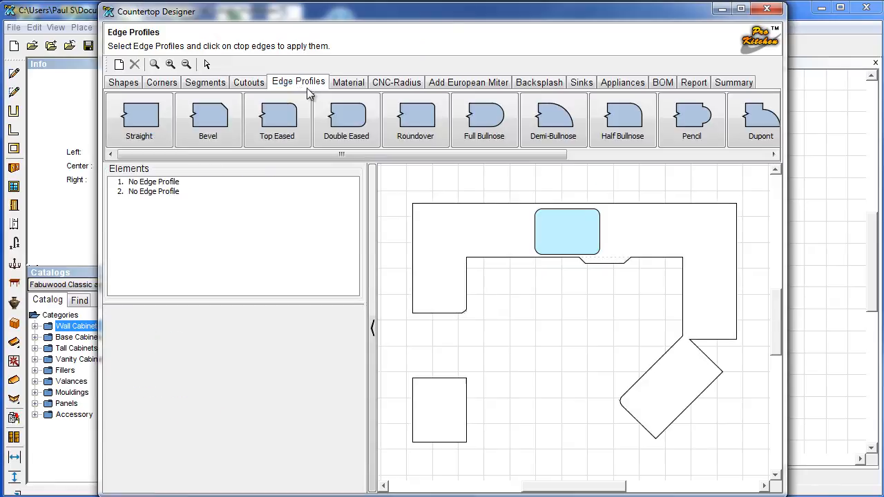
left_click(666, 129)
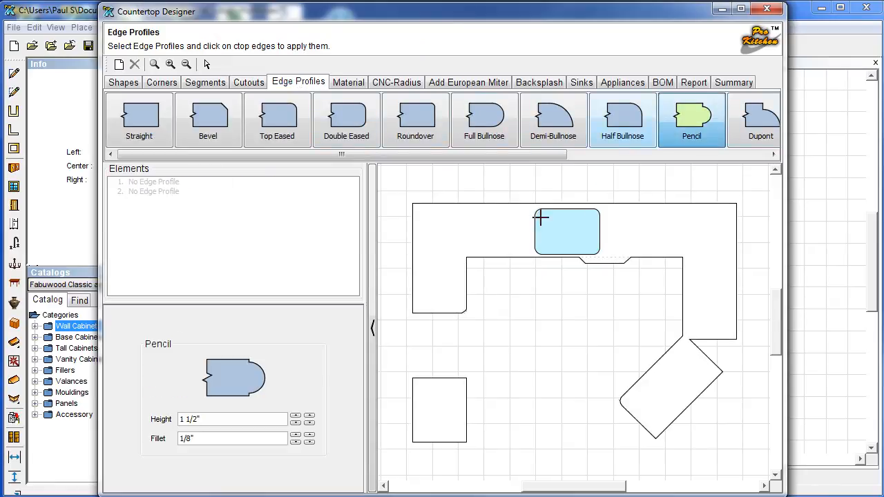
left_click(503, 257)
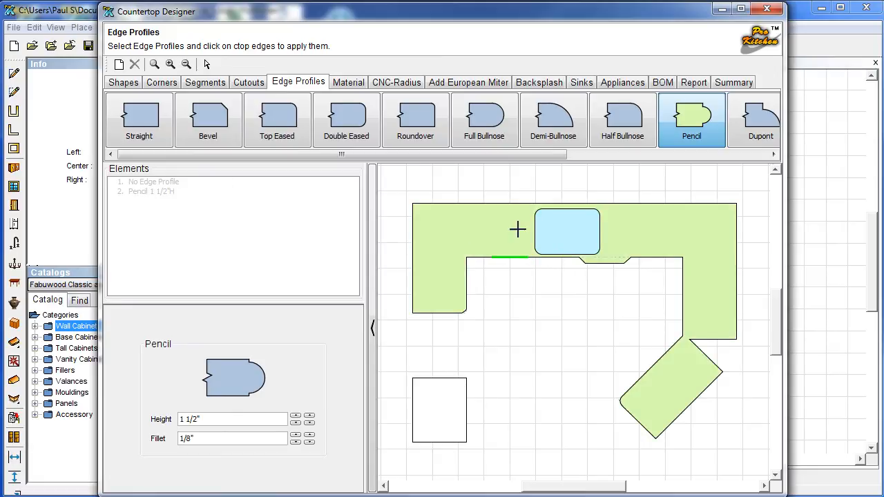
left_click(467, 290)
left_click(682, 289)
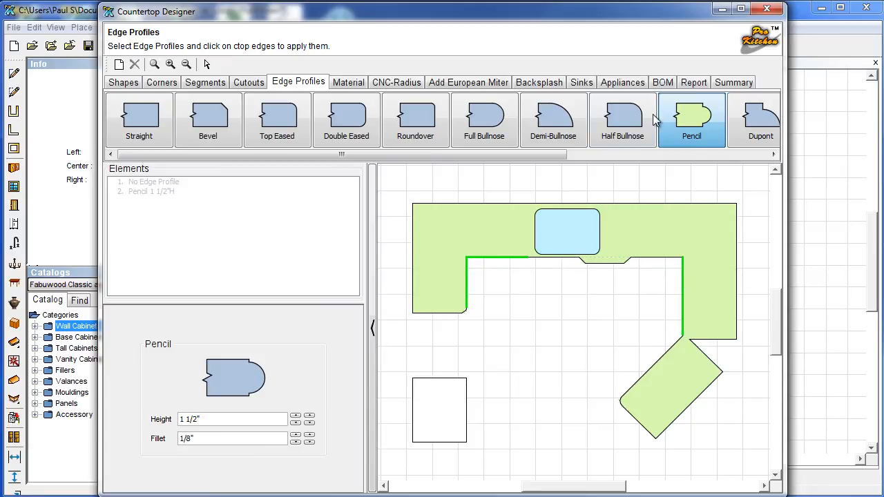
left_click(348, 83)
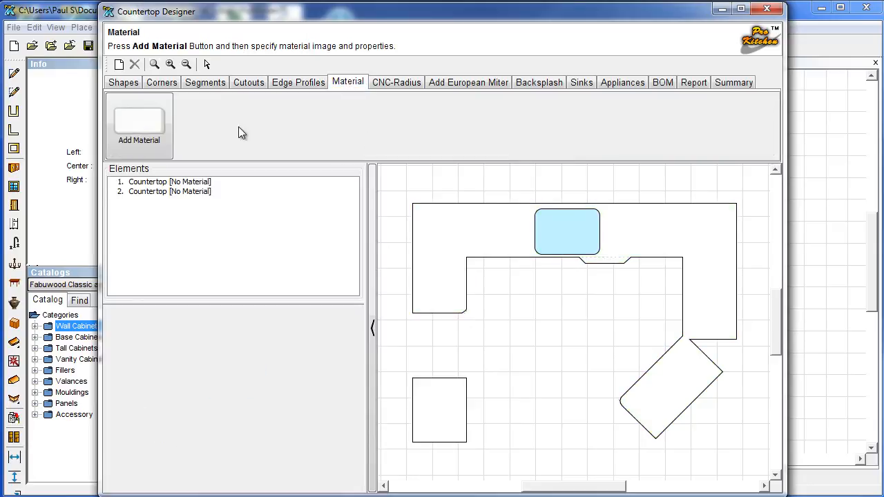
Create material Tops1 with the Granite #003 texture and apply it to the countertops.
left_click(158, 122)
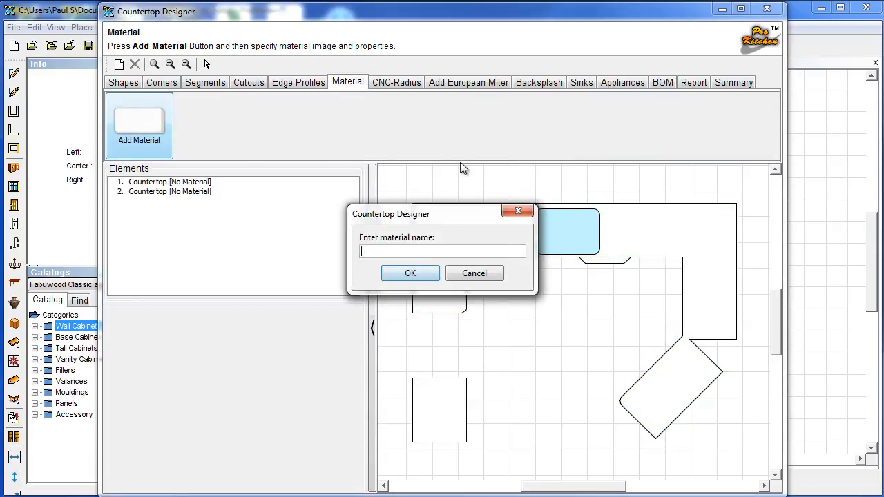
left_click(427, 273)
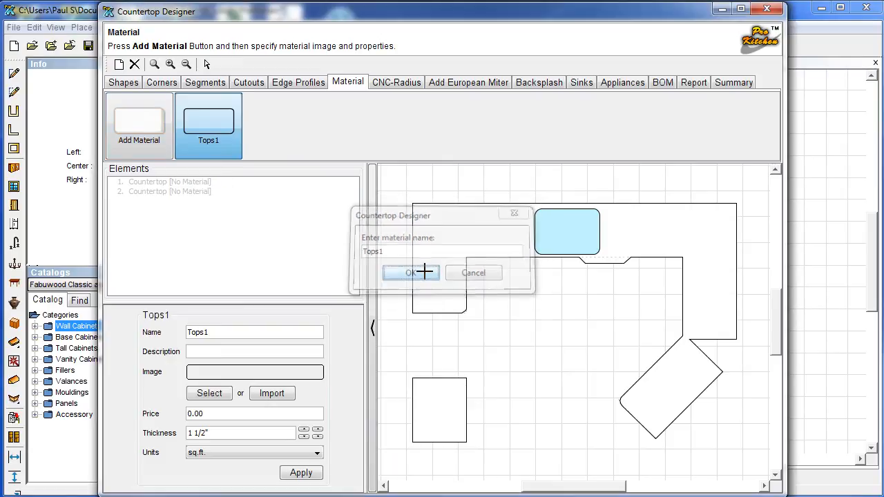
left_click(209, 395)
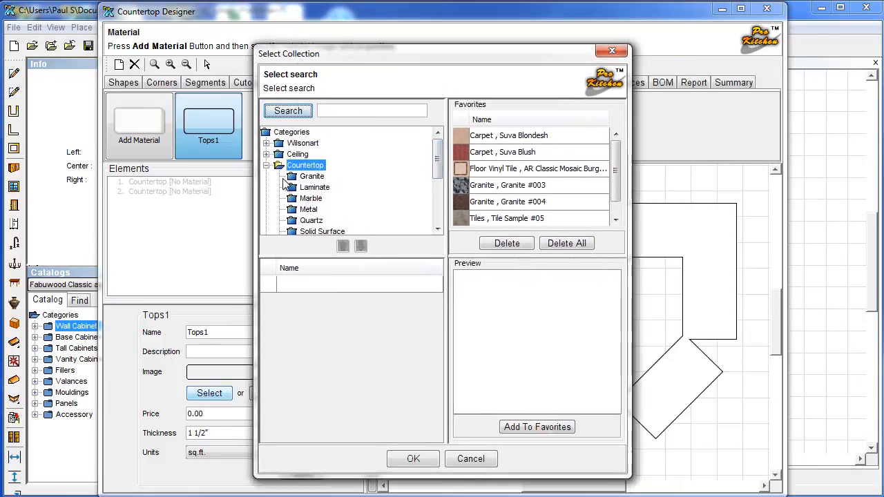
left_click(311, 176)
left_click(299, 317)
left_click(413, 459)
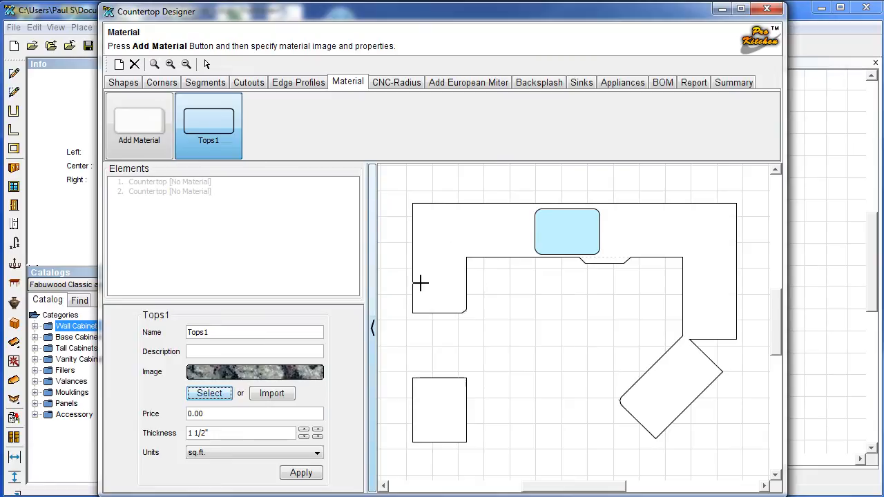
left_click(301, 473)
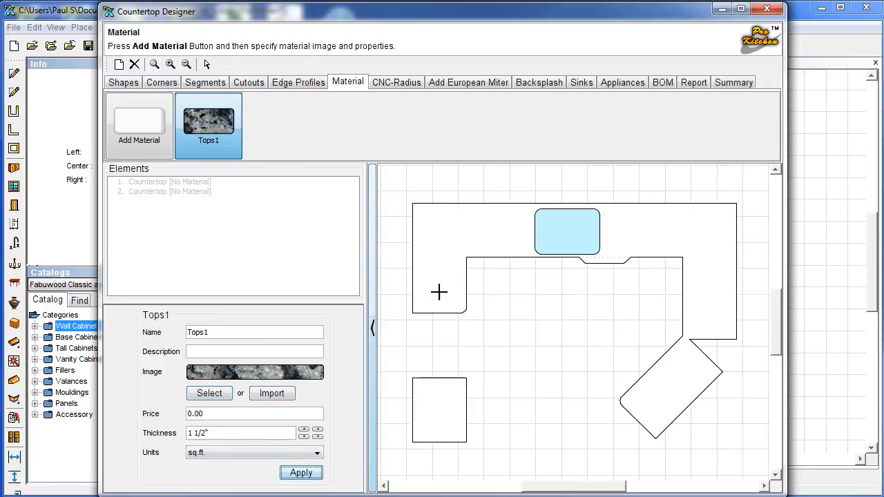
left_click(456, 232)
Add a 150" backsplash along the top countertop edge.
left_click(392, 82)
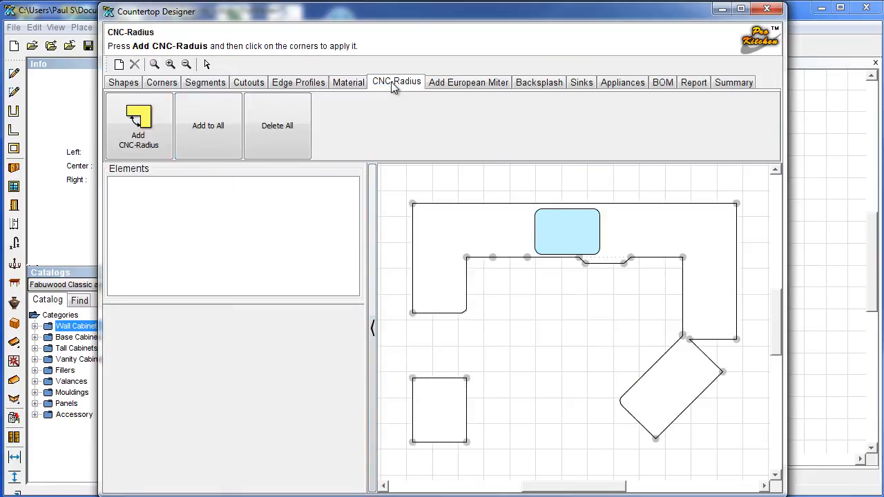
left_click(438, 82)
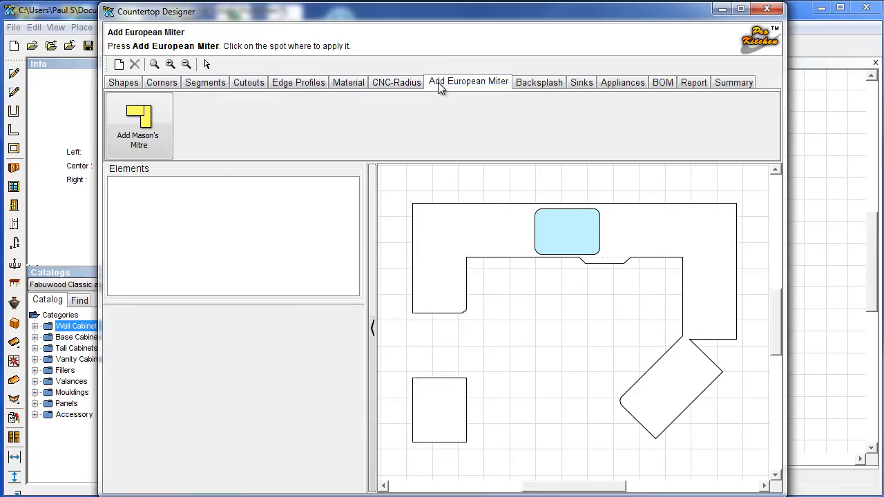
left_click(535, 83)
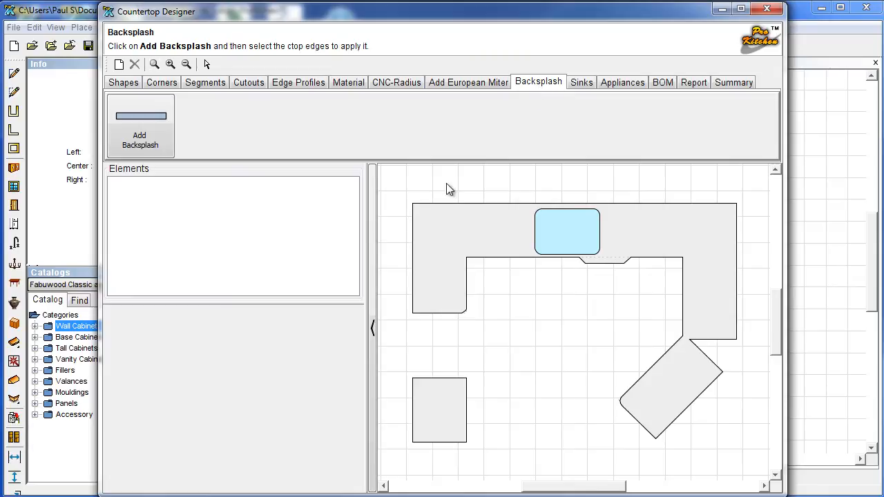
left_click(112, 133)
left_click(469, 205)
Look through the sink and appliance options and show the countertop bill of materials.
left_click(581, 82)
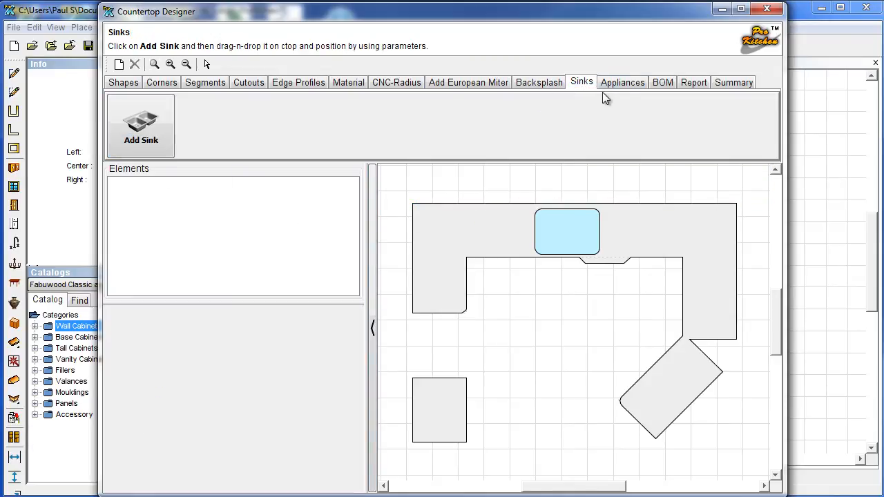
left_click(633, 82)
left_click(661, 83)
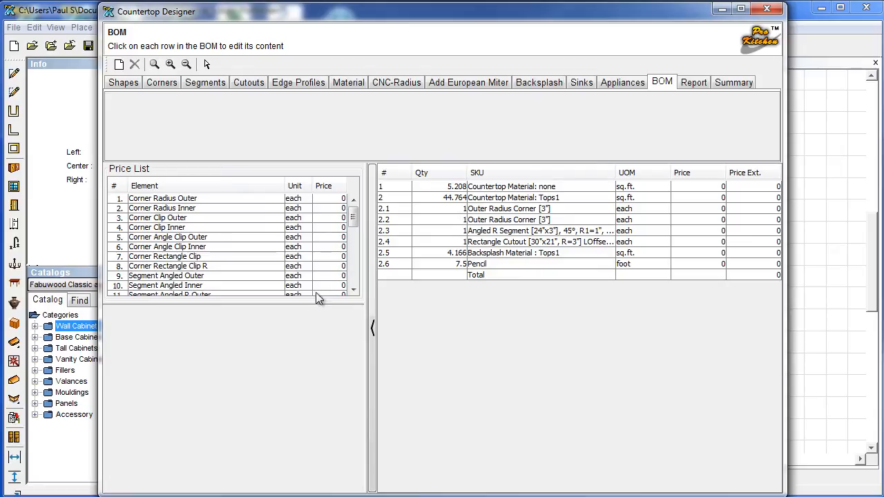
Show the dimensioned countertop shop drawing with material and cutout notes on the Report page.
mouse_move(353, 217)
left_mouse_down()
mouse_move(353, 239)
mouse_move(360, 204)
left_mouse_up()
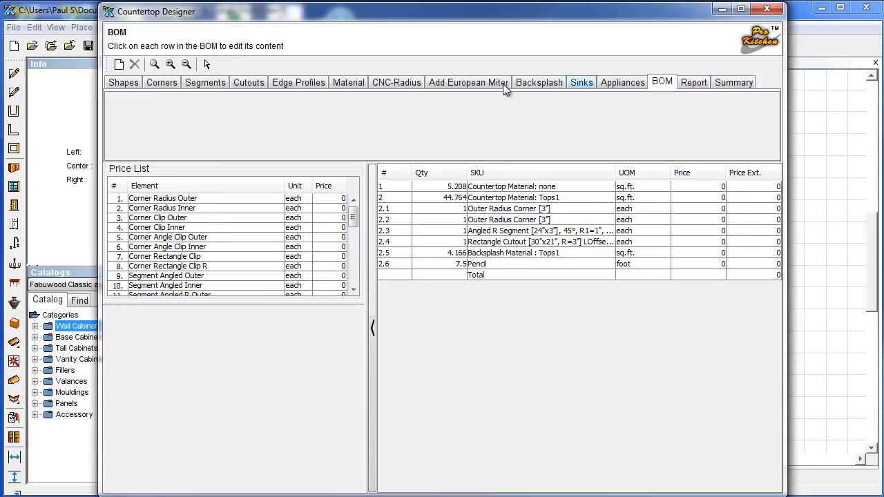
left_click(686, 84)
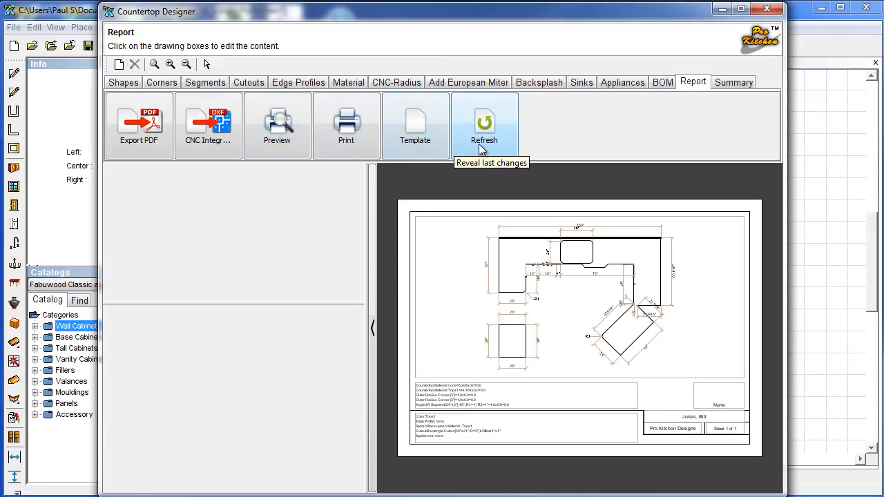
Check the countertop summary, then close the Countertop Designer and confirm.
left_click(729, 84)
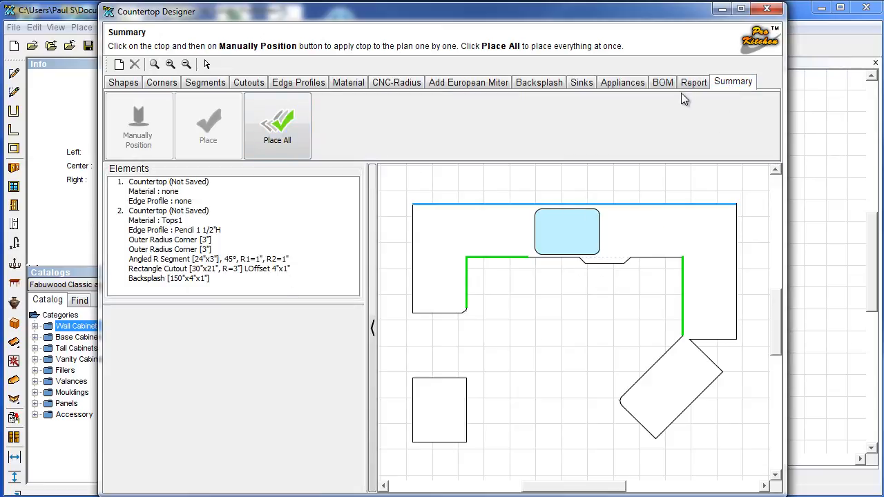
left_click(767, 8)
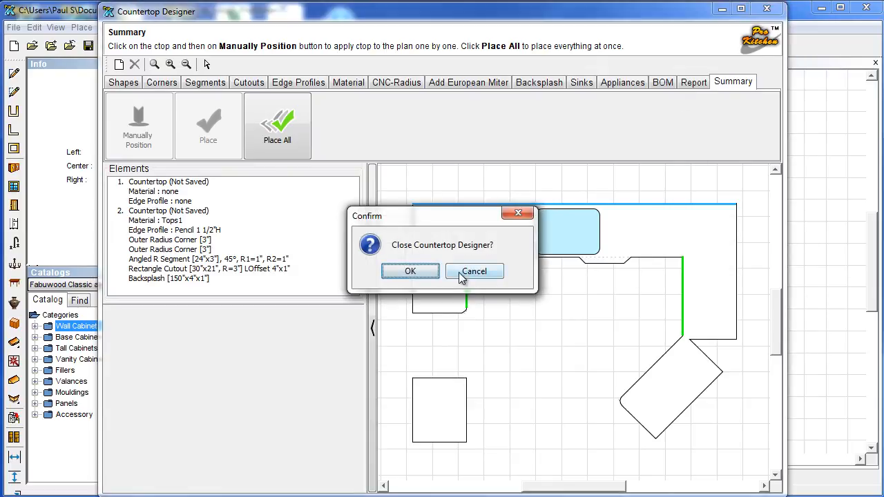
left_click(418, 273)
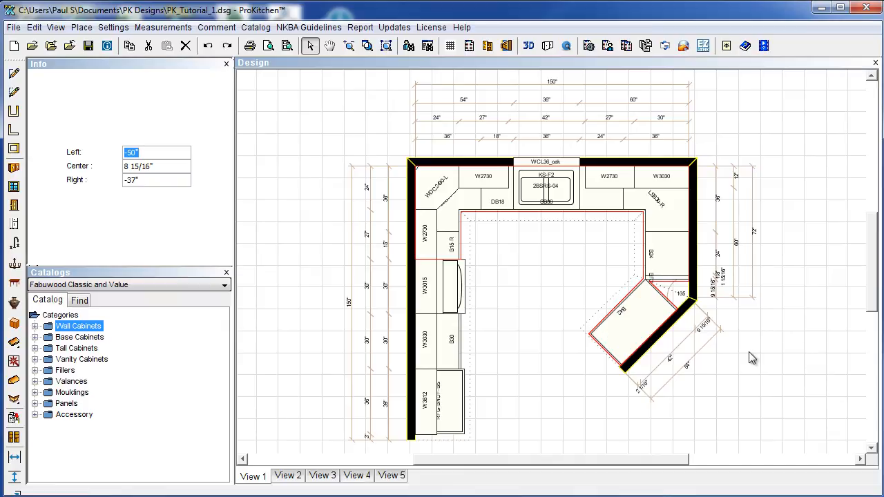
Zoom in on cabinet B24 and edit its countertop, moving the edge near the corner.
scroll(752, 357, "up", 2)
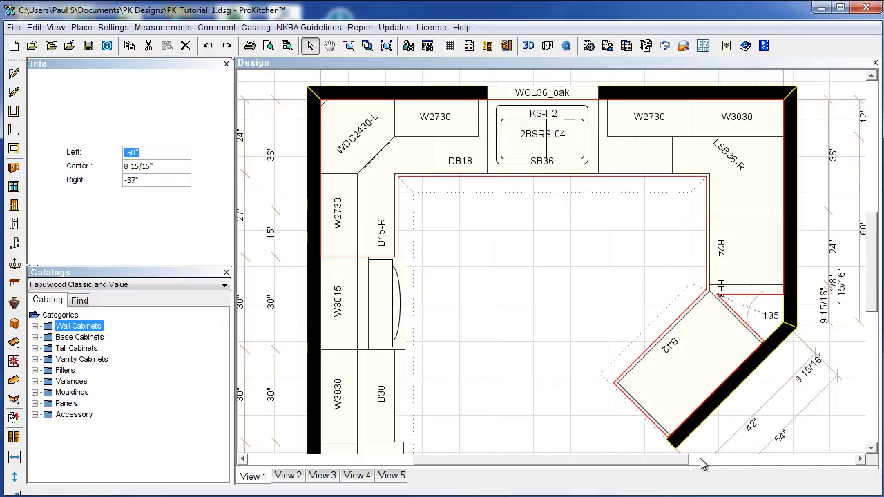
left_click_drag(670, 461, 718, 460)
scroll(629, 369, "up", 1)
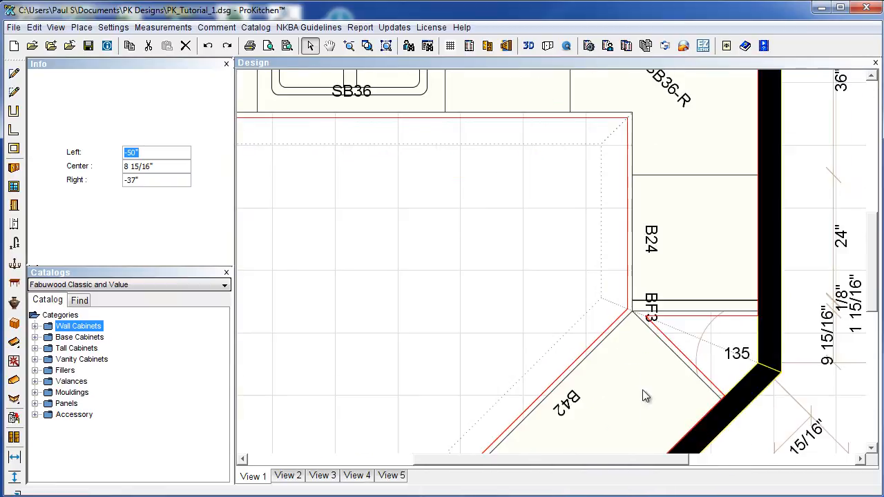
left_click_drag(641, 460, 660, 460)
mouse_move(873, 306)
left_mouse_down()
mouse_move(867, 347)
mouse_move(873, 305)
left_mouse_up()
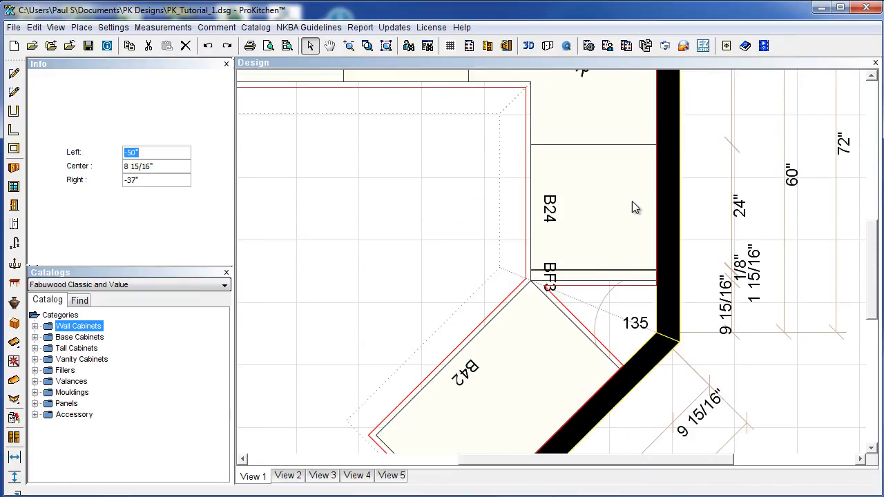
right_click(590, 209)
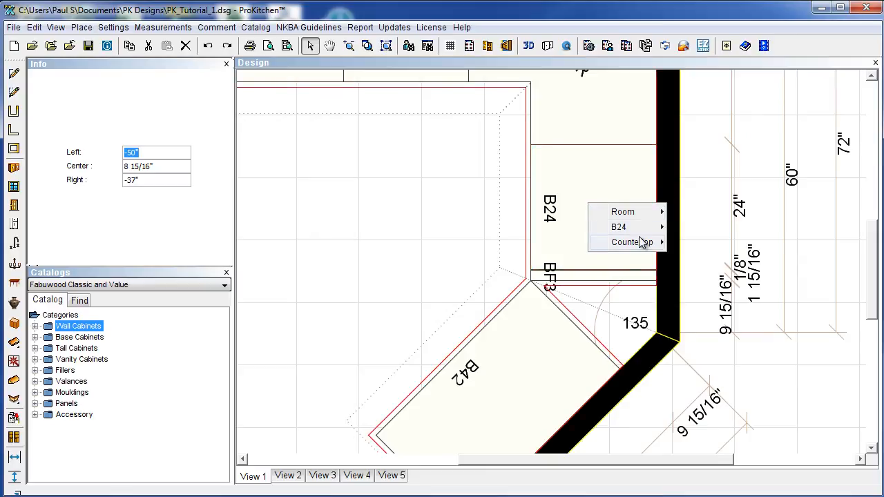
mouse_move(641, 241)
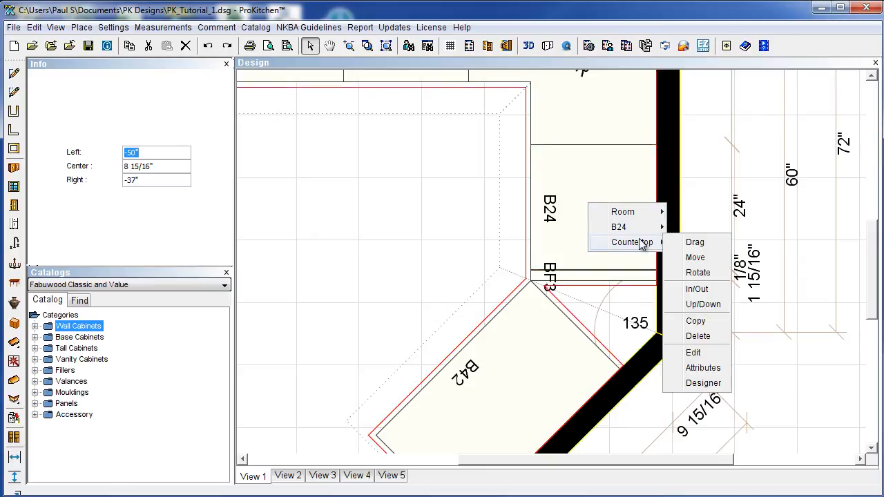
left_click(694, 353)
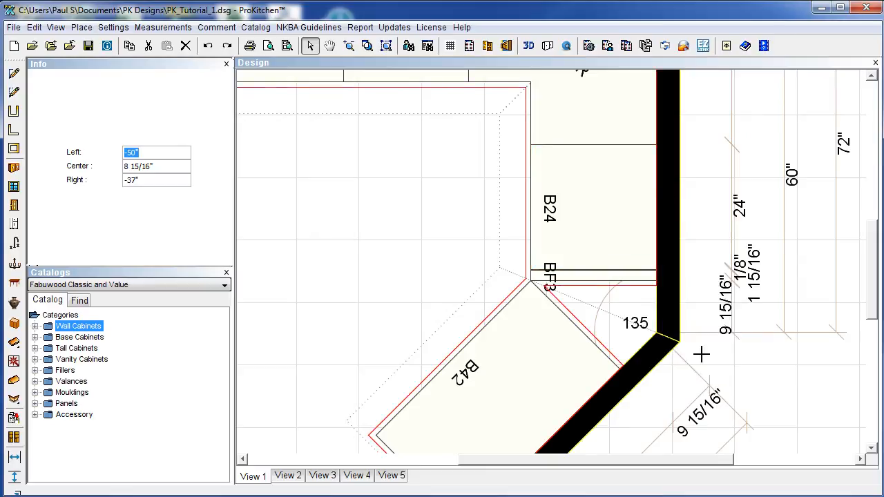
left_click(605, 285)
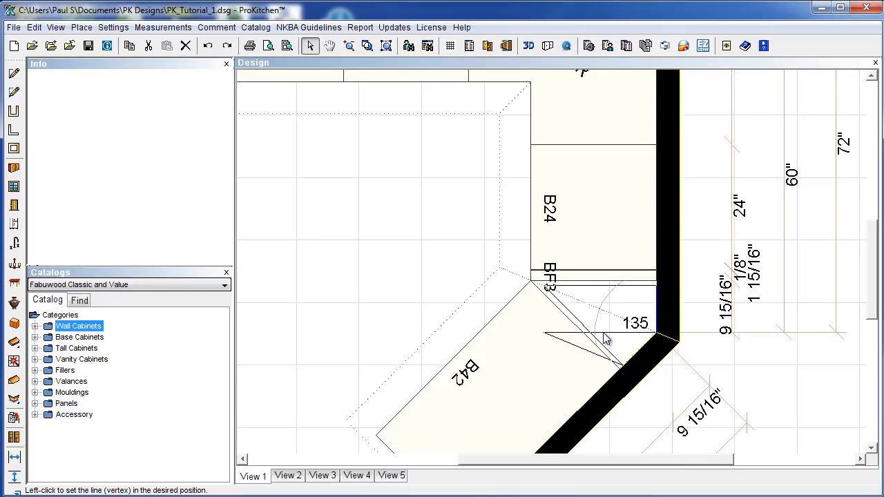
left_click(606, 338)
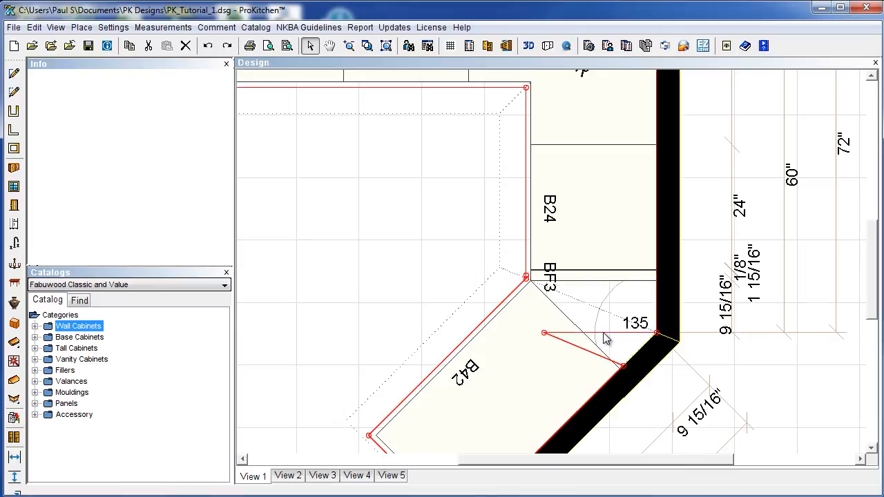
Move the countertop corner point onto the wall edge and zoom to the whole layout.
right_click(544, 333)
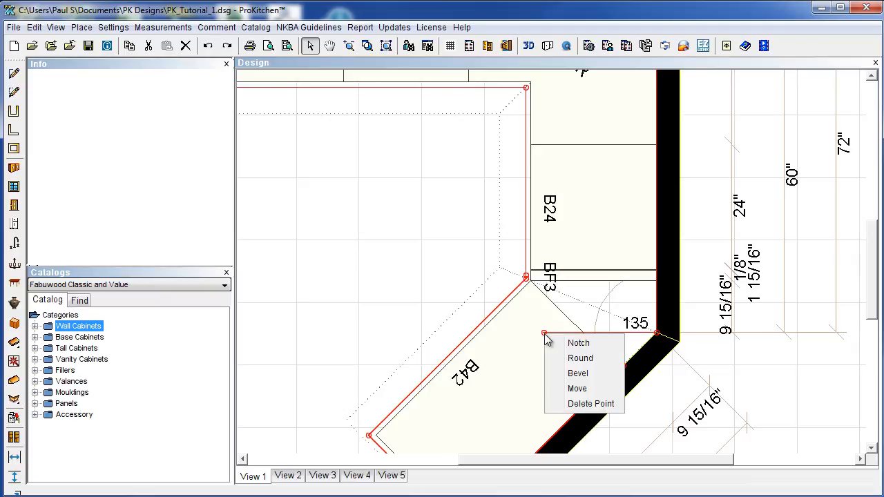
left_click(578, 389)
left_click(623, 366)
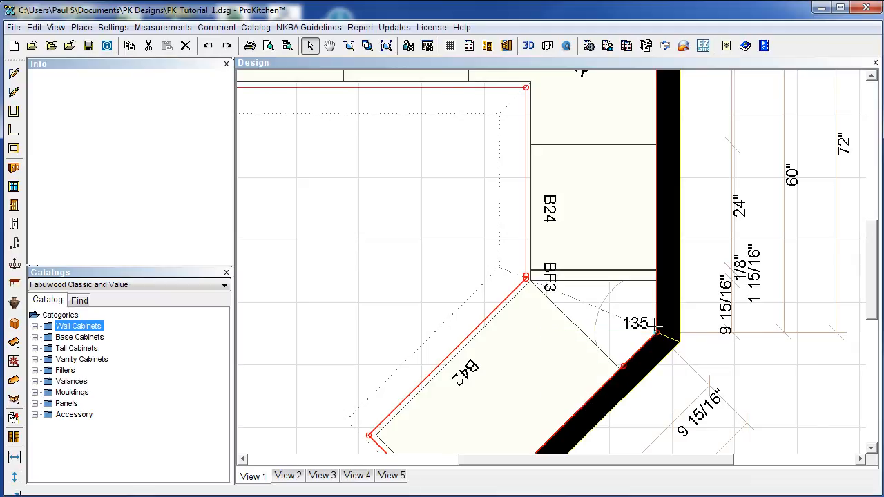
left_click(387, 46)
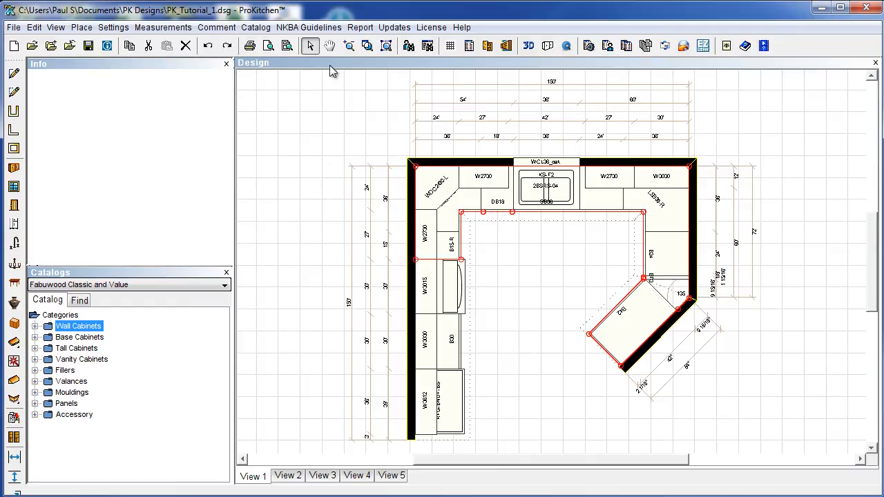
Inspect the angled countertop and cabinet B42 options, leaving them unchanged.
left_click(311, 46)
left_click(554, 249)
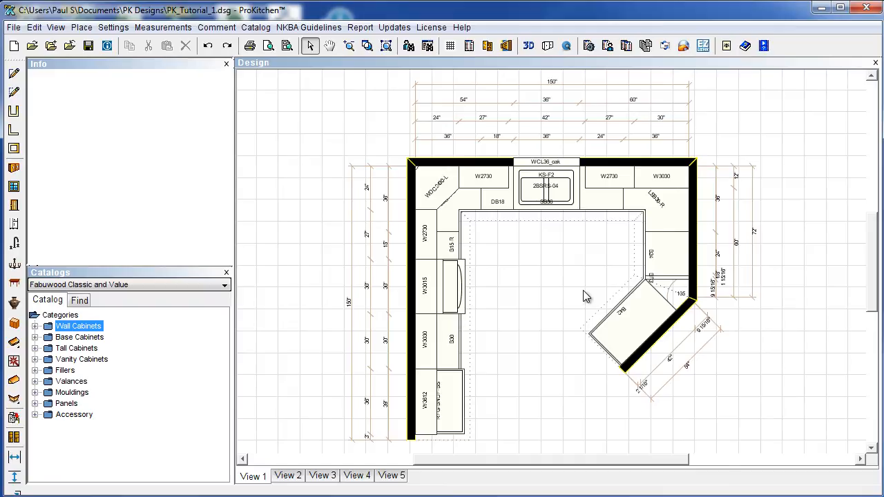
right_click(663, 289)
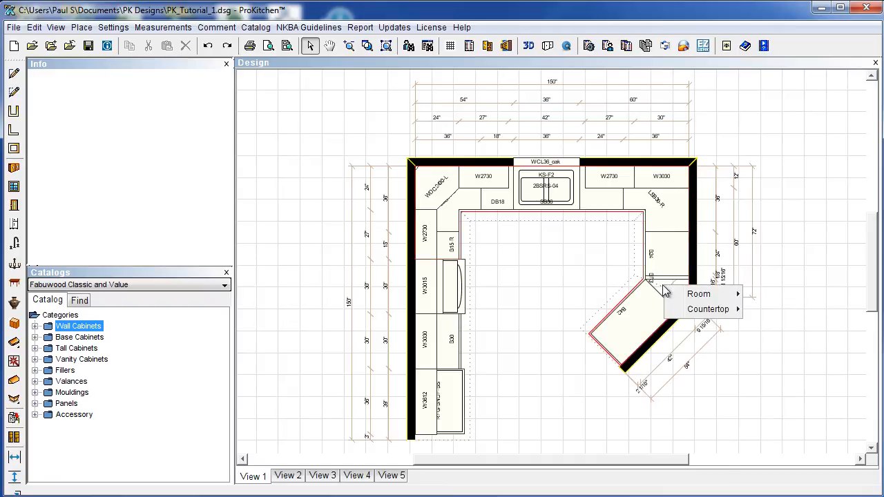
mouse_move(707, 313)
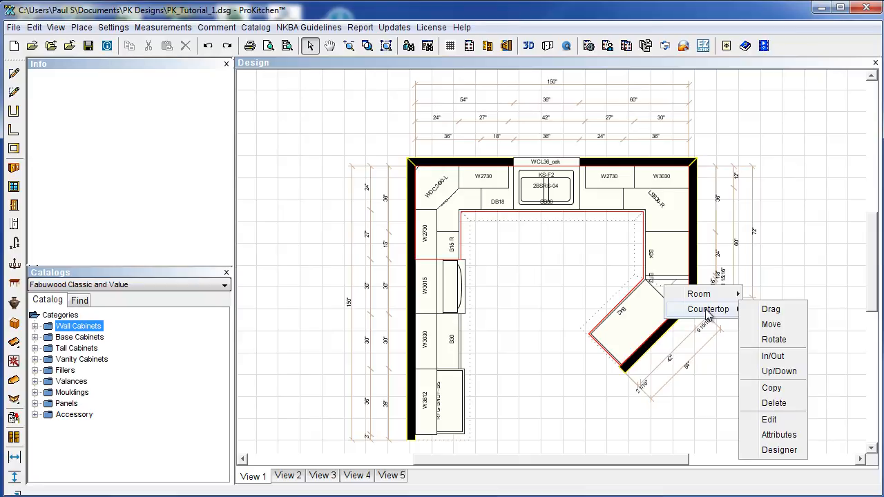
left_click(583, 281)
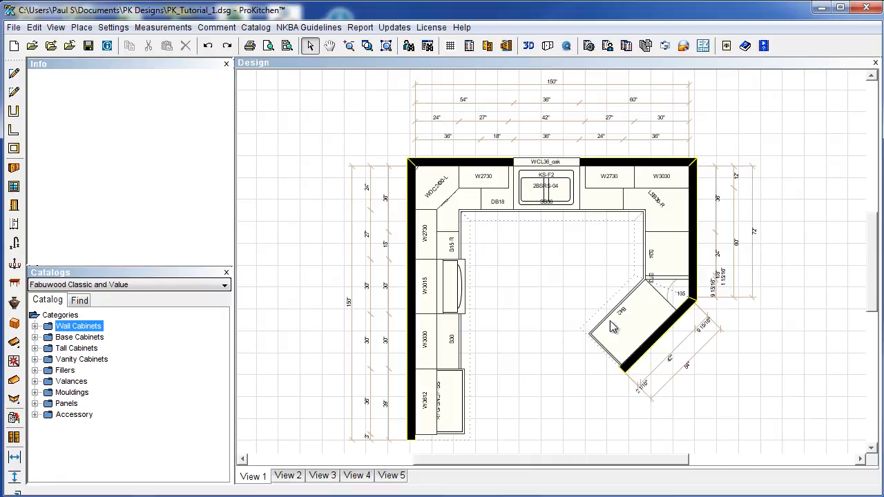
right_click(655, 298)
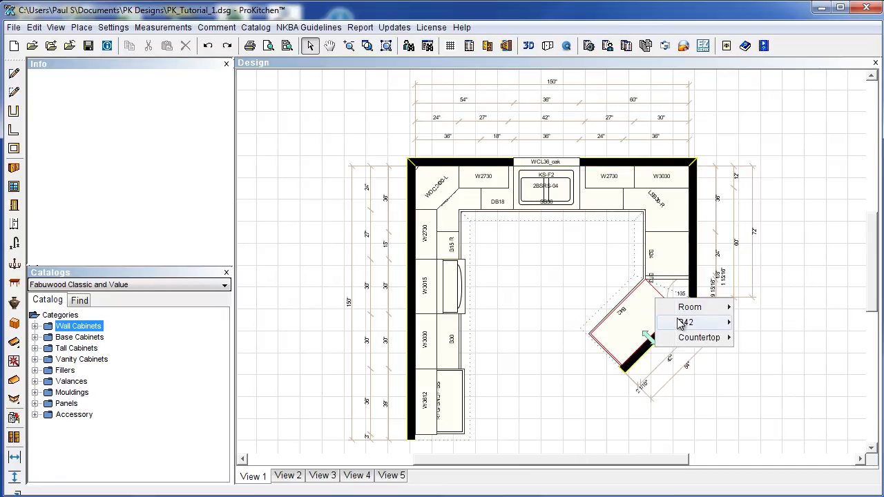
left_click(515, 312)
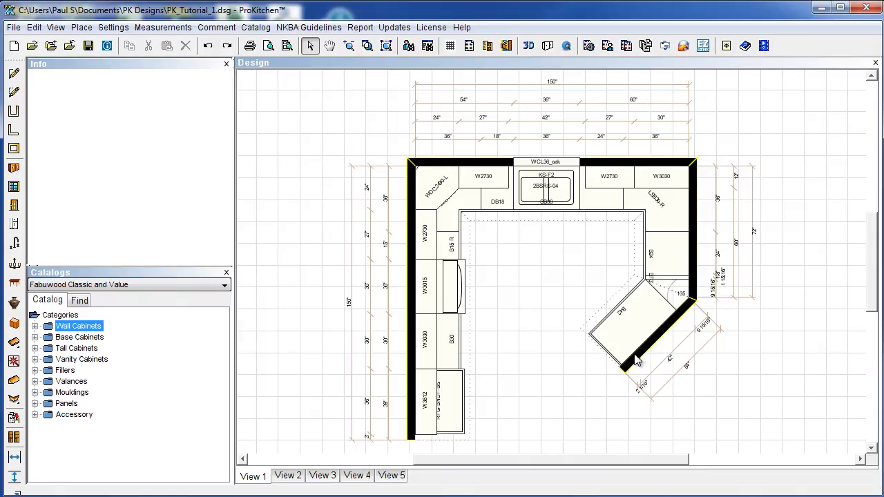
Set the right-hand wall's height to 40 in its Wall Attributes.
right_click(697, 240)
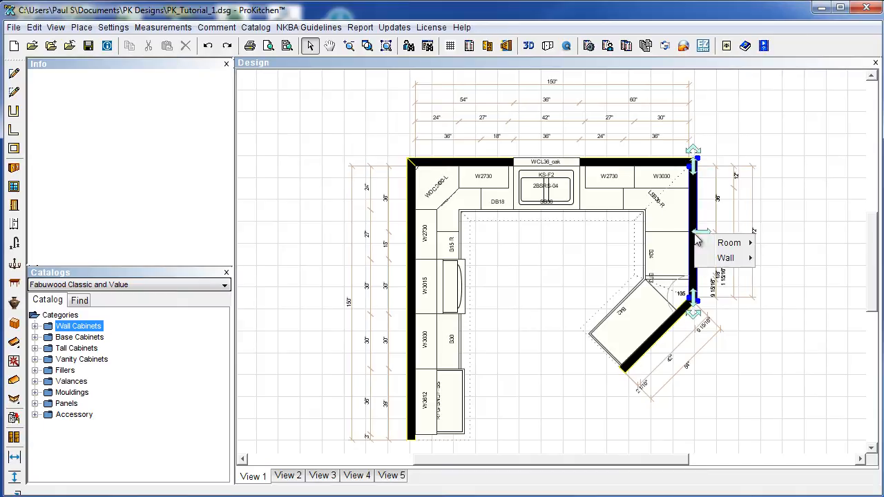
mouse_move(726, 257)
mouse_move(780, 275)
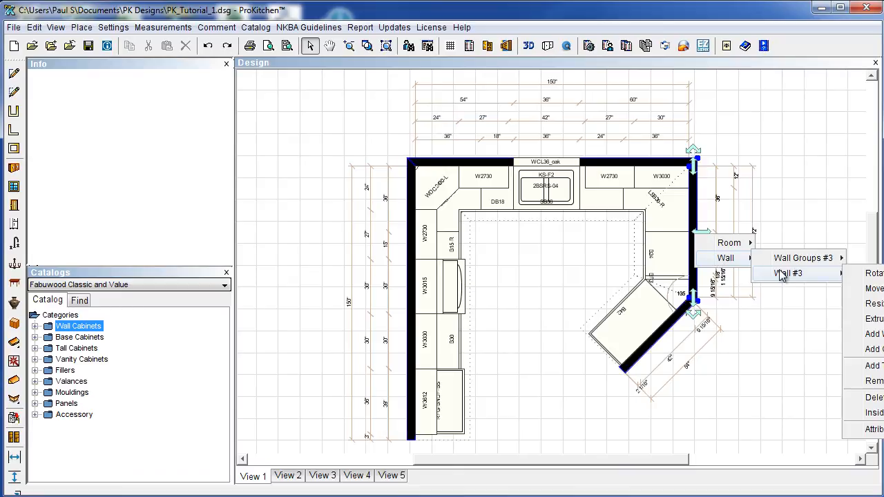
left_click(867, 429)
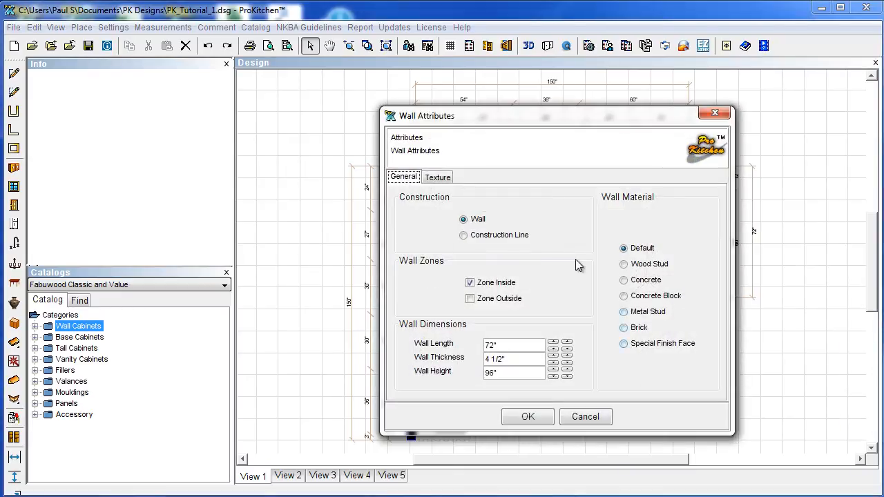
double_click(495, 373)
type("40.5")
left_click(532, 417)
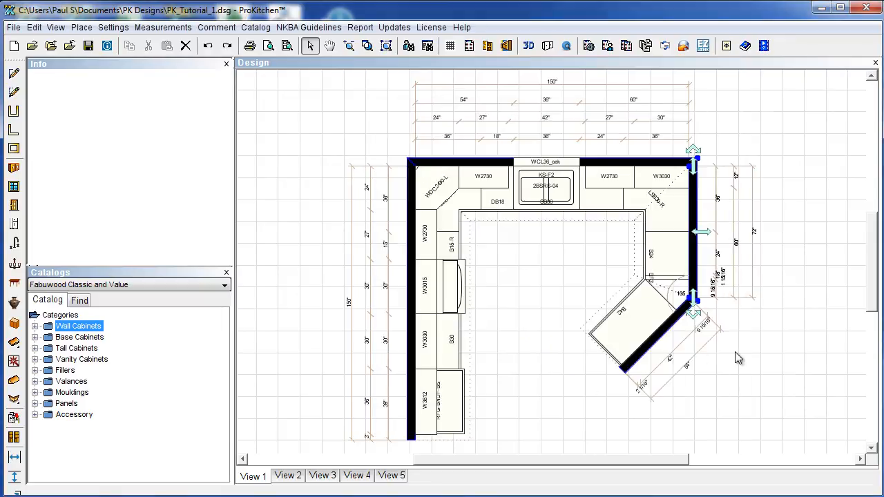
Set the angled diagonal Wall #4 height to 40.5, making it a knee wall.
right_click(682, 340)
mouse_move(689, 357)
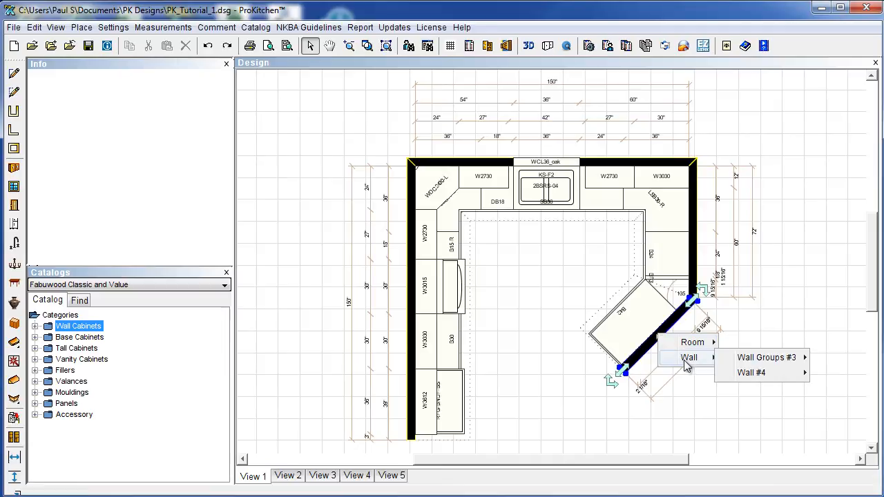
mouse_move(763, 385)
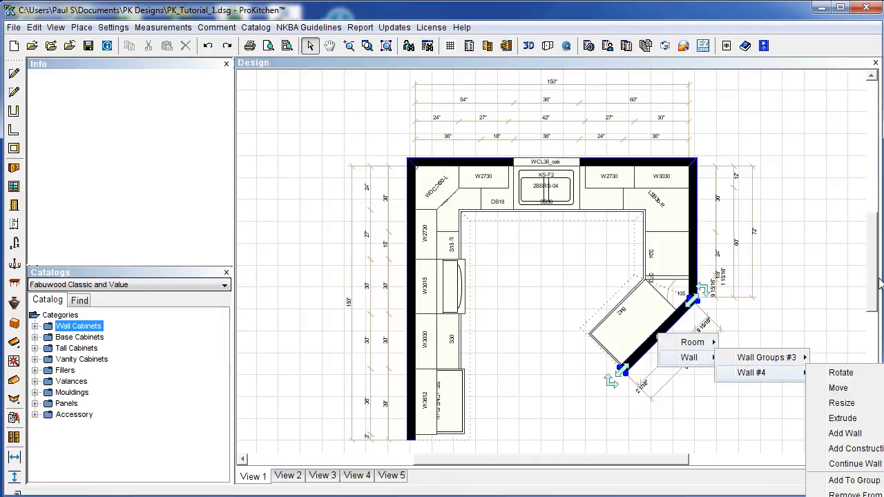
left_click(864, 465)
scroll(760, 215, "down", 4)
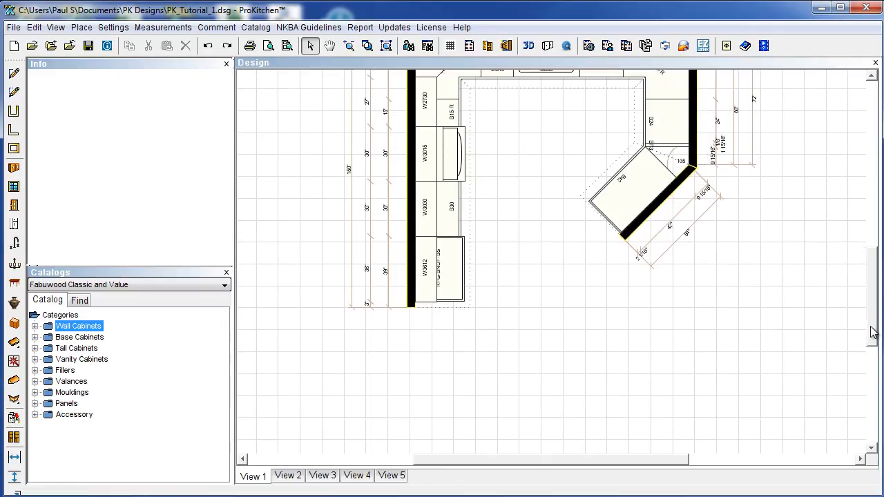
right_click(653, 198)
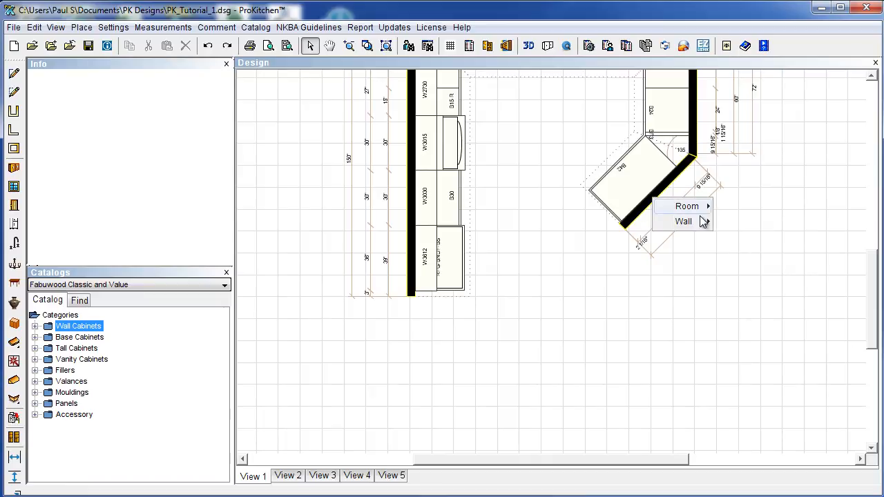
mouse_move(699, 222)
mouse_move(753, 246)
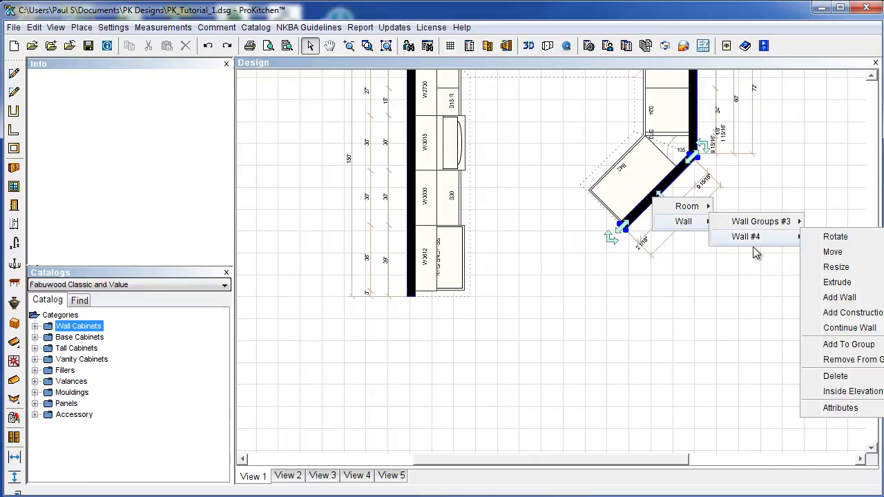
left_click(840, 408)
double_click(505, 375)
type("40.5")
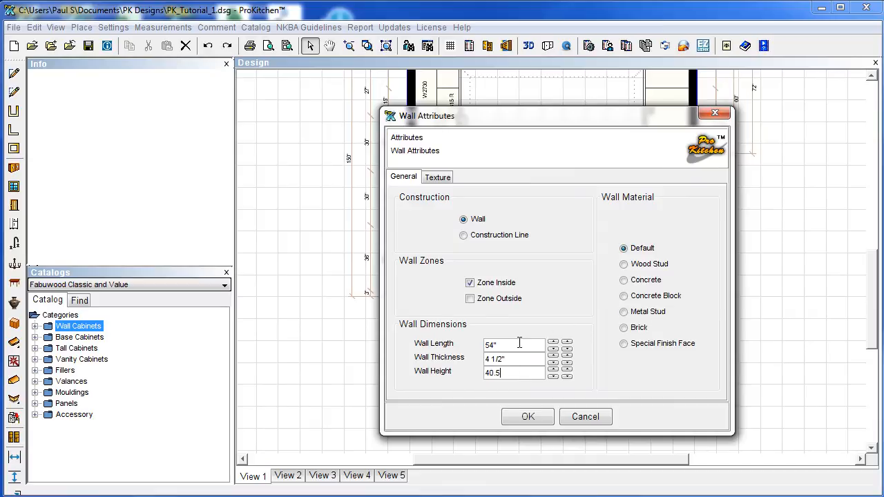
left_click(528, 416)
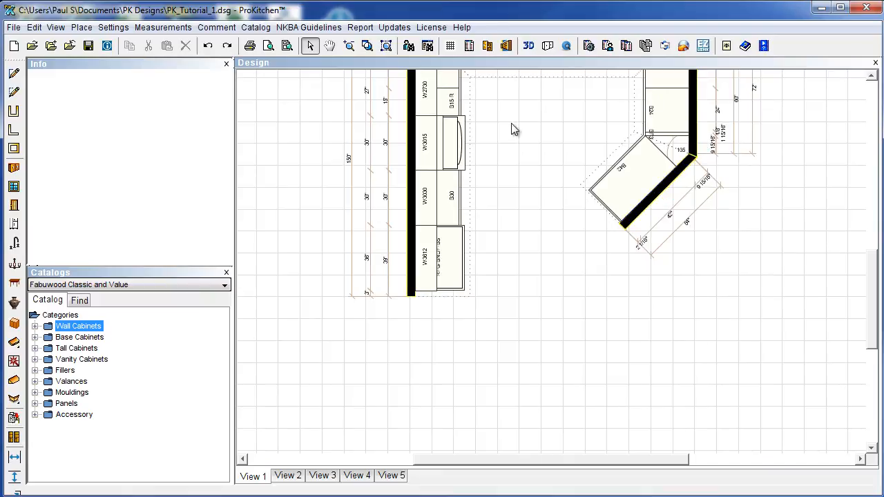
Zoom to the whole kitchen layout, briefly opening and closing the window catalog.
left_click(387, 45)
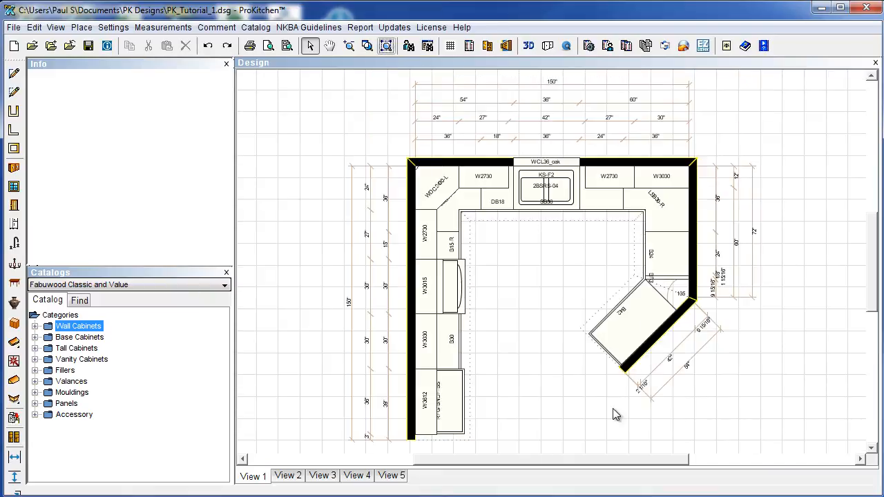
left_click_drag(603, 463, 651, 464)
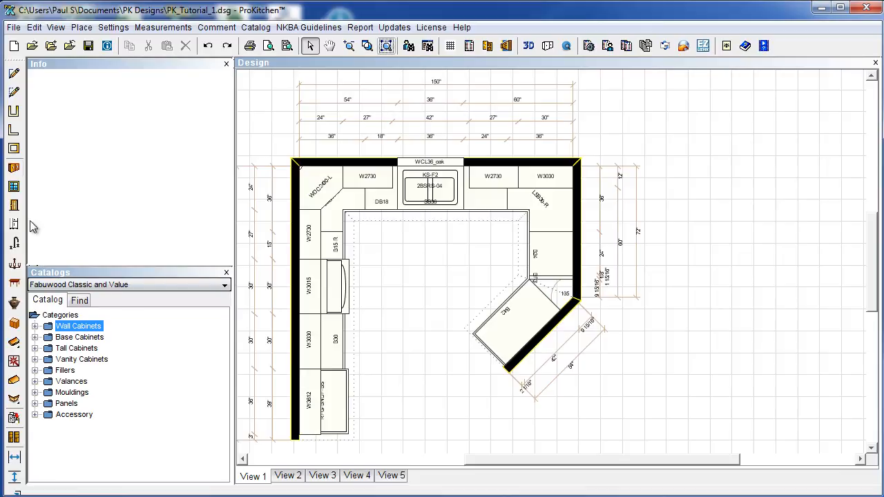
left_click(14, 187)
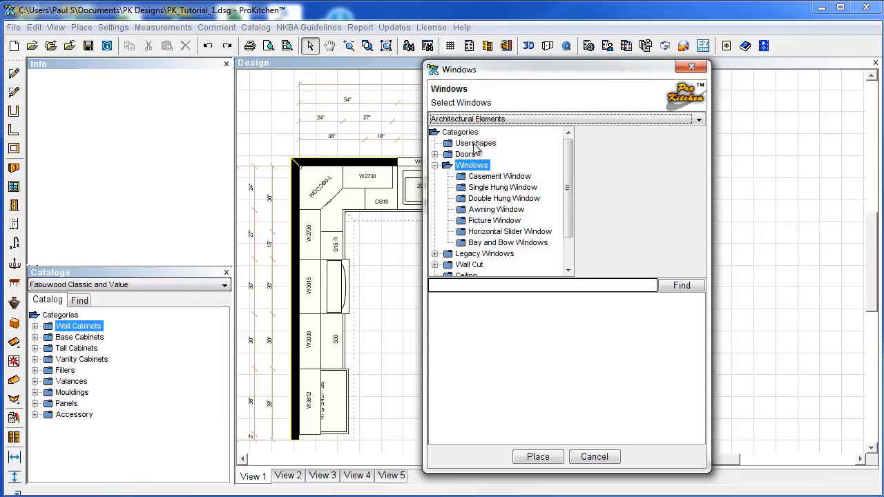
left_click(595, 457)
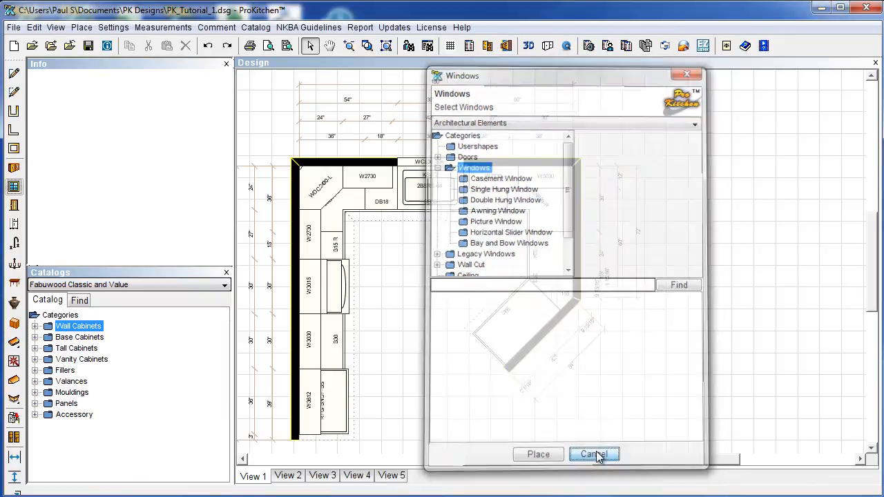
Browse Usershapes in Architectural Elements, then switch back to the Fabuwood Classic and Value catalog.
left_click(95, 289)
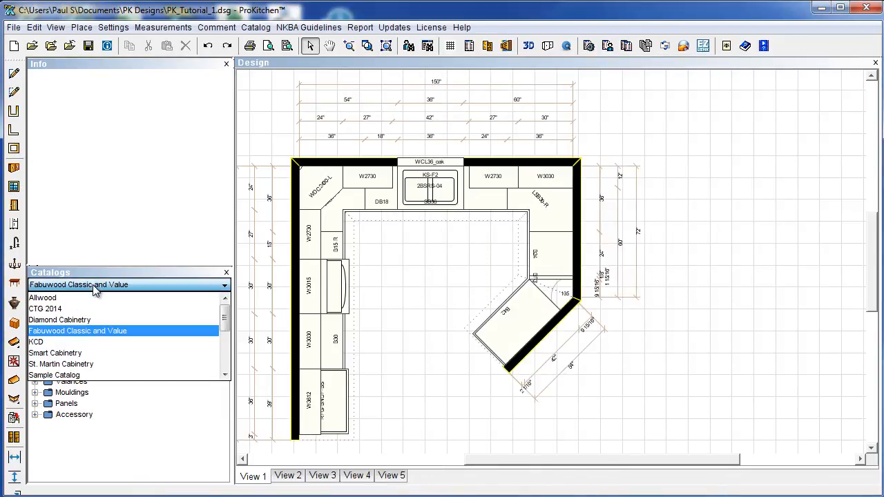
scroll(80, 346, "down", 2)
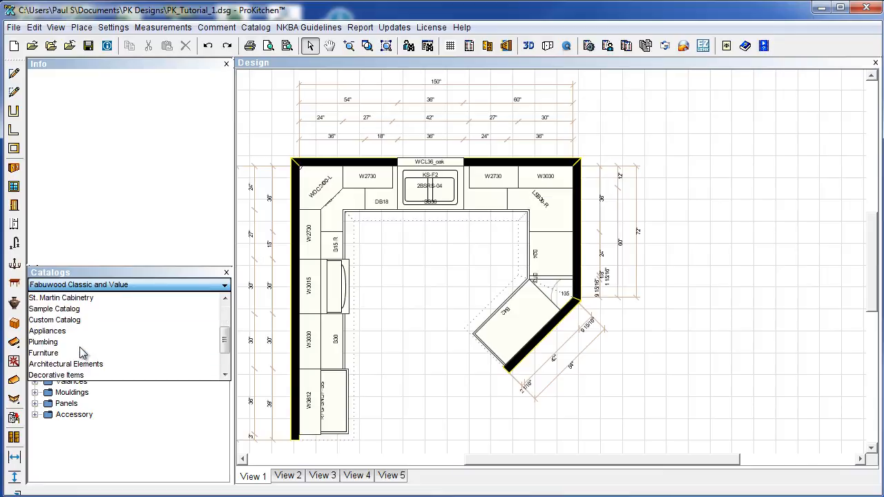
left_click(66, 364)
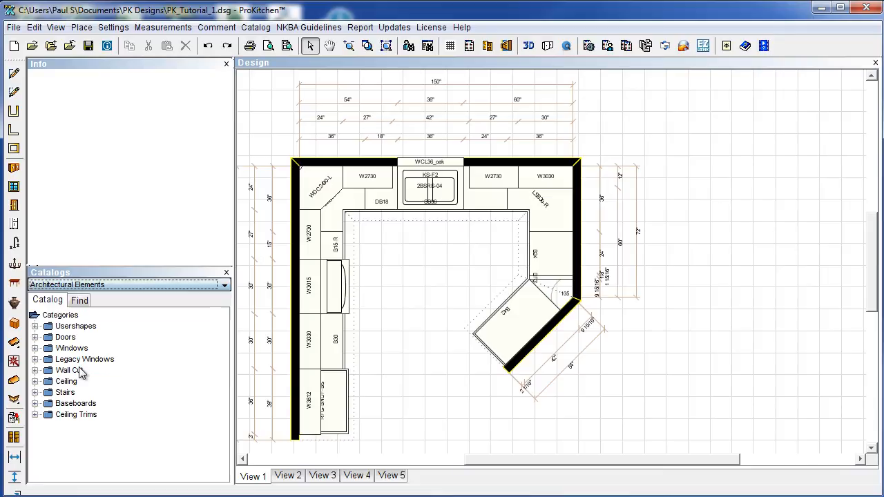
left_click(35, 327)
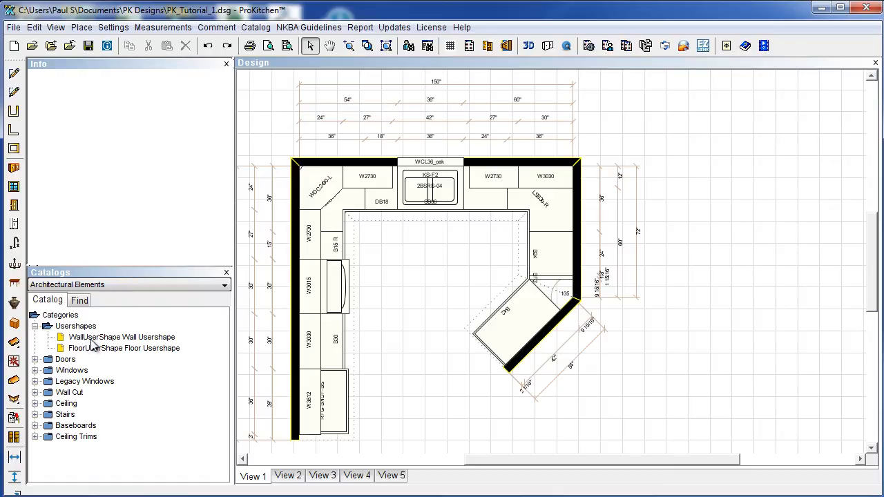
left_click(69, 289)
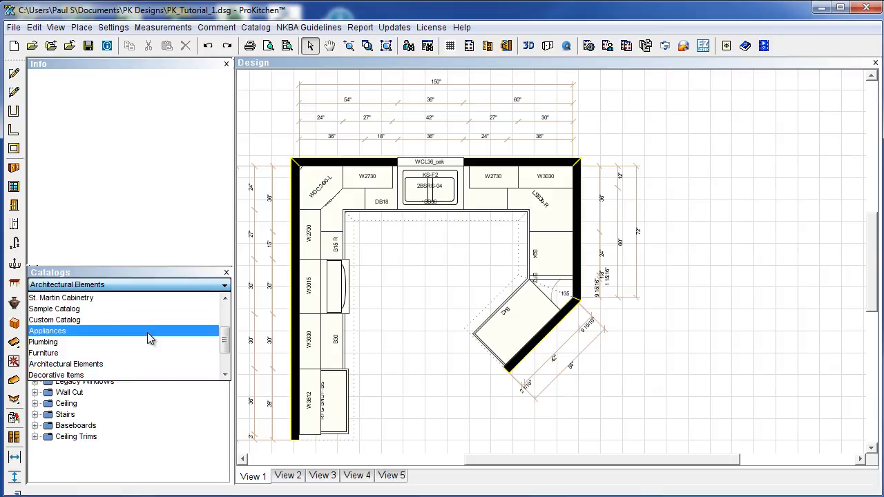
left_click_drag(223, 343, 225, 332)
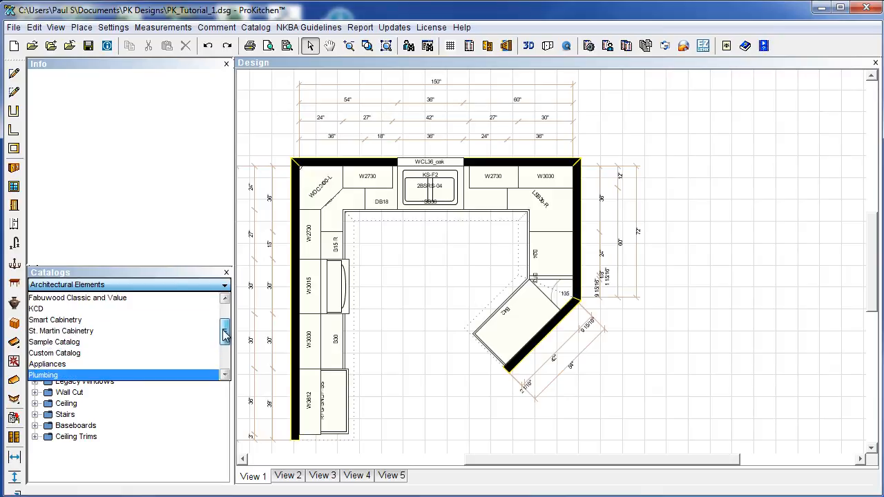
left_click(93, 299)
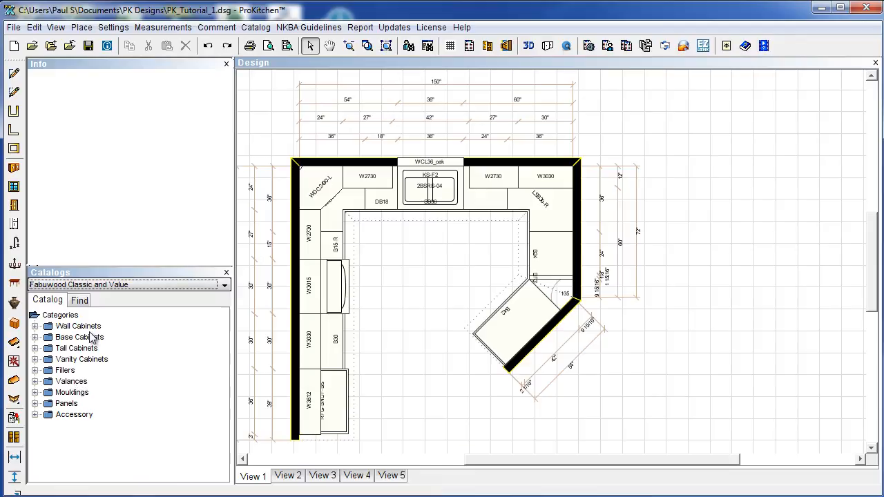
Place a square FloorUserShape from Usershapes to the right of the kitchen.
left_click(14, 187)
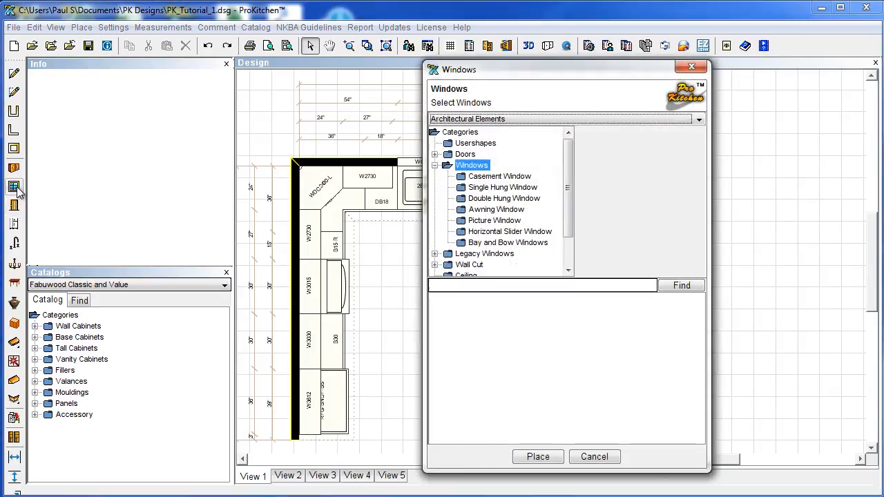
left_click(466, 144)
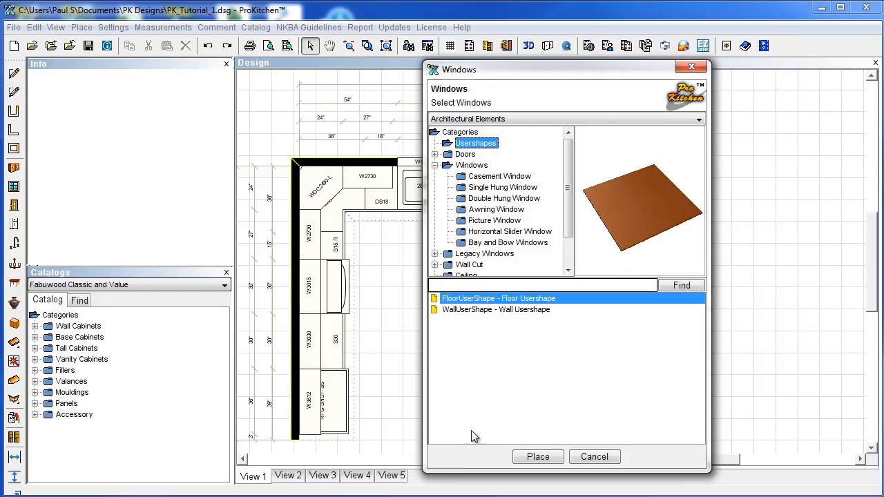
left_click(537, 460)
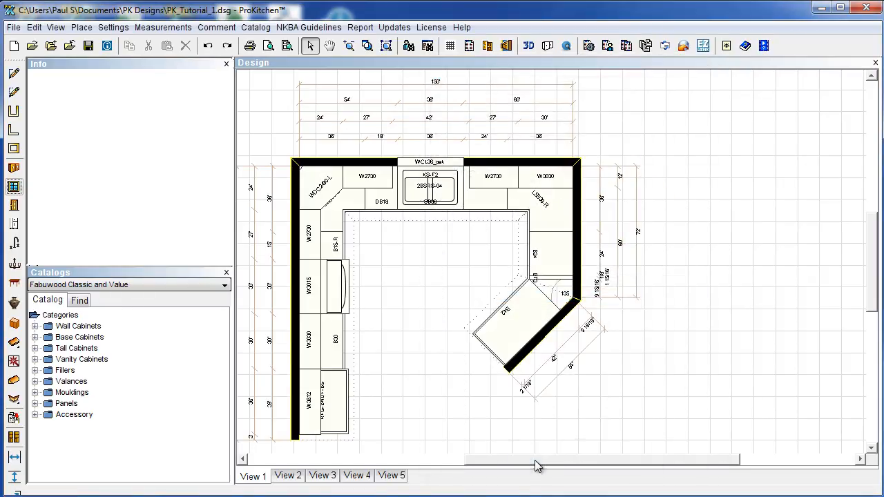
left_click(673, 250)
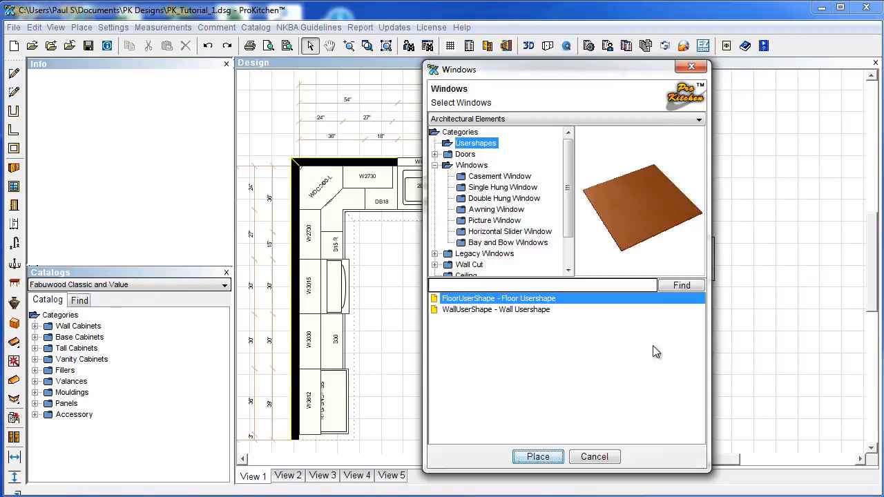
left_click(594, 457)
right_click(688, 254)
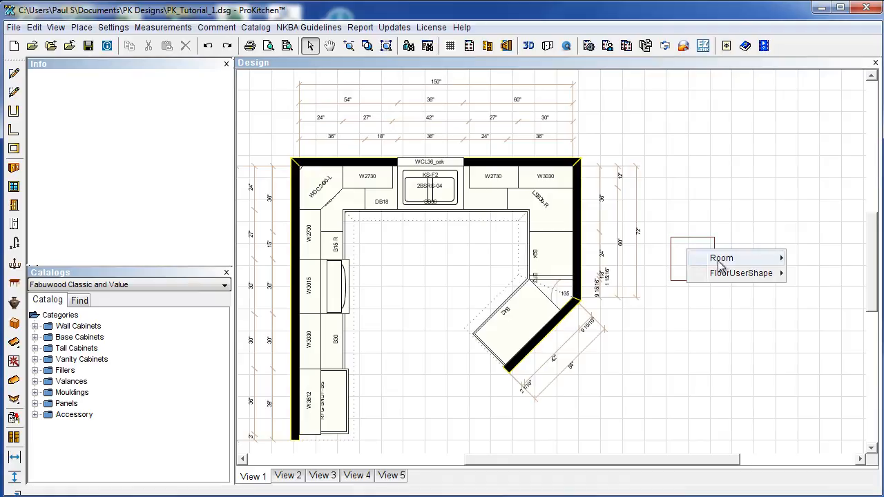
Set the square floor shape's bottom height to 40 1/2 inches.
mouse_move(720, 275)
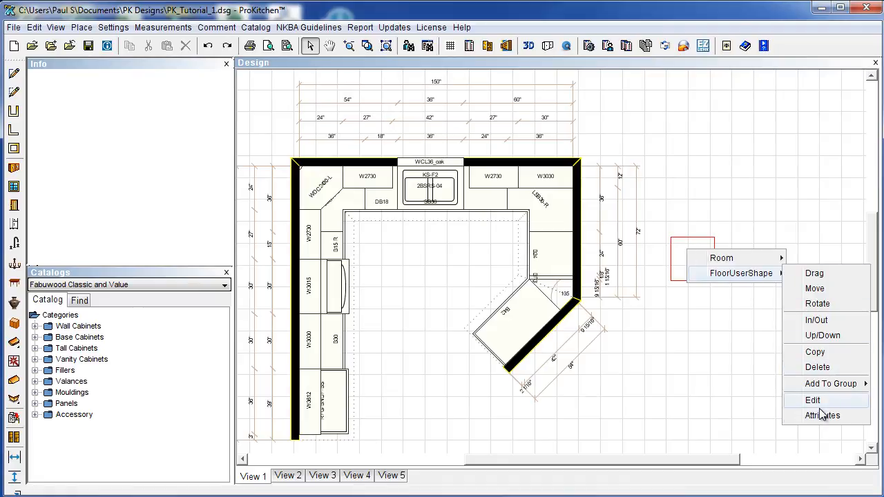
left_click(823, 336)
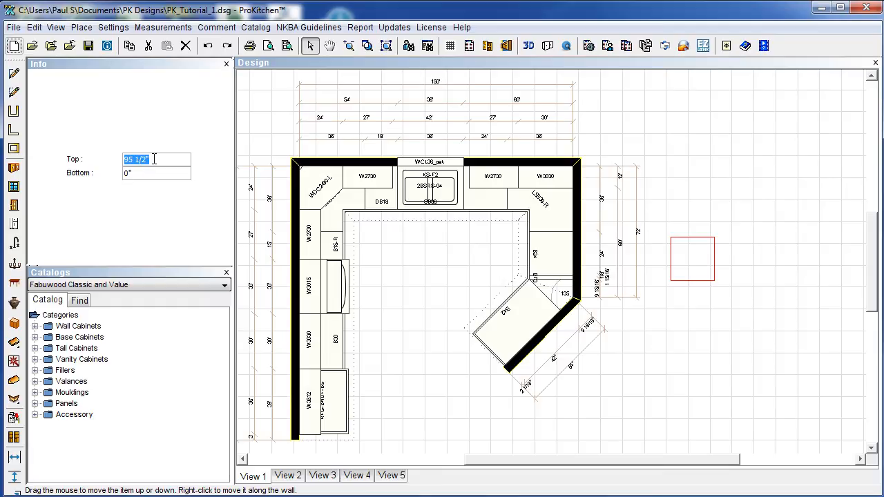
key("Tab")
type("40.5")
key("Return")
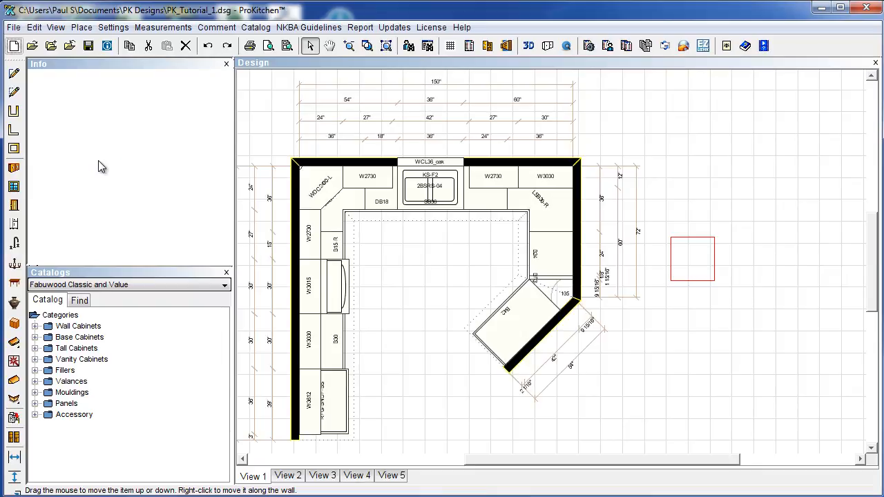
Recheck the square shape's Up/Down heights: bottom 40 1/2" and top 55".
left_click(634, 298)
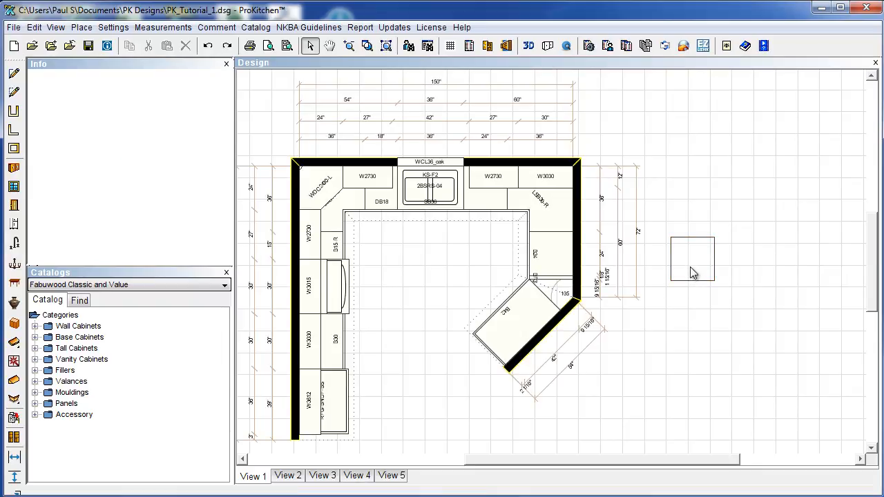
right_click(691, 269)
mouse_move(750, 291)
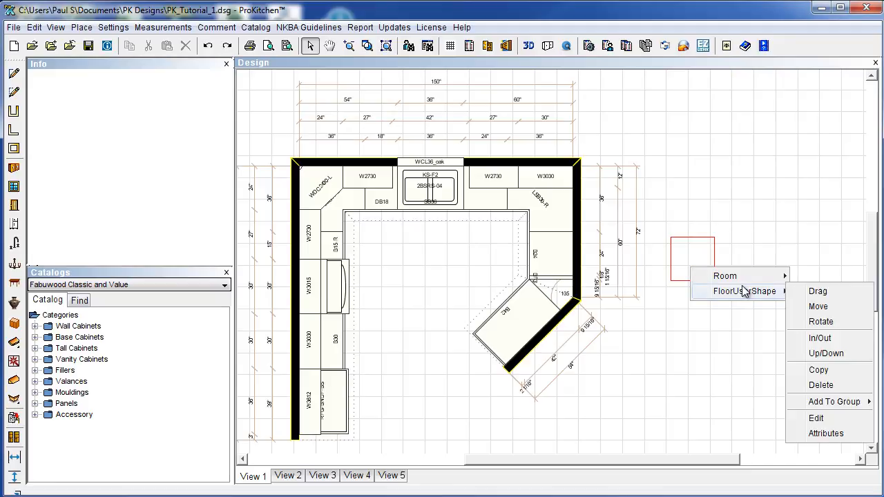
left_click(822, 353)
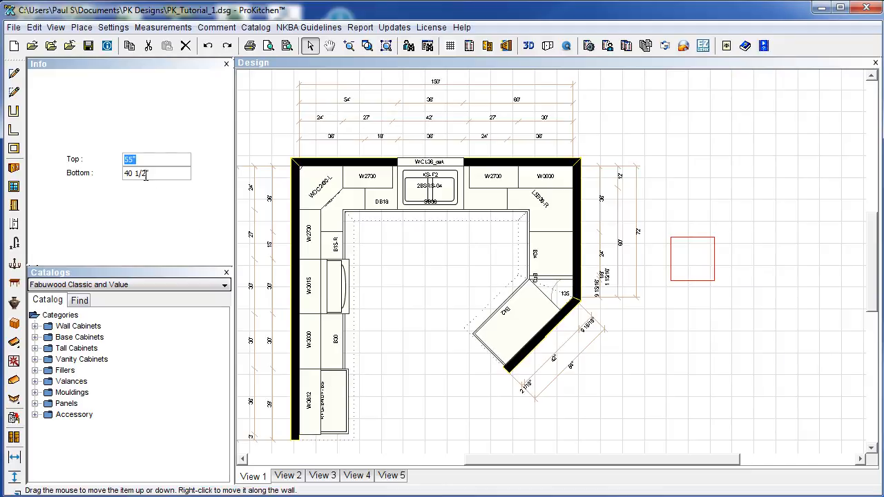
left_click(705, 364)
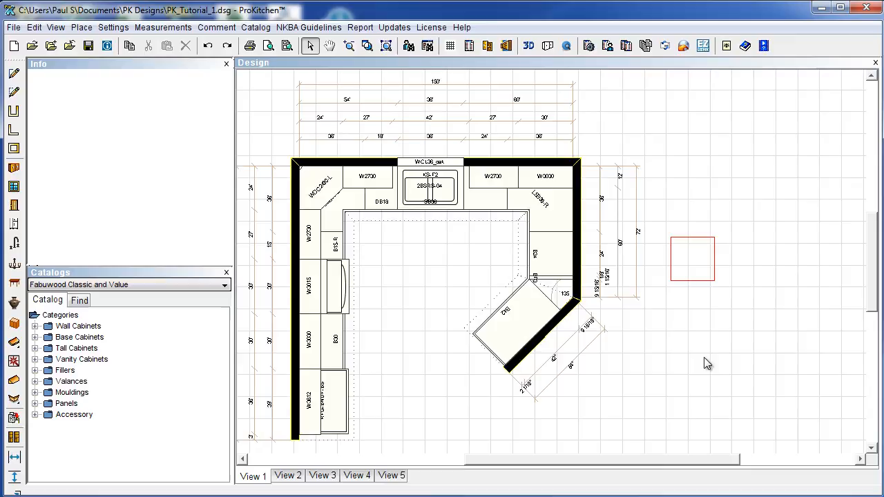
right_click(692, 271)
mouse_move(730, 293)
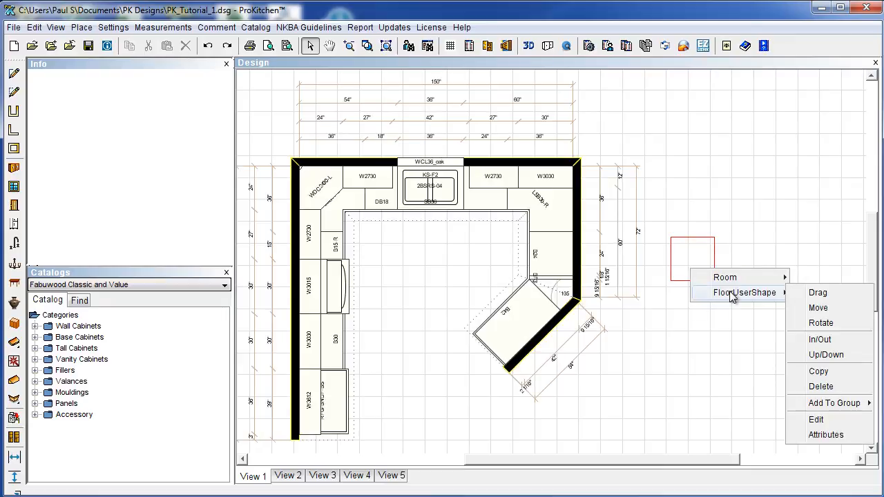
In the shape's attributes, set the width to 18 and the depth to 961.
left_click(823, 435)
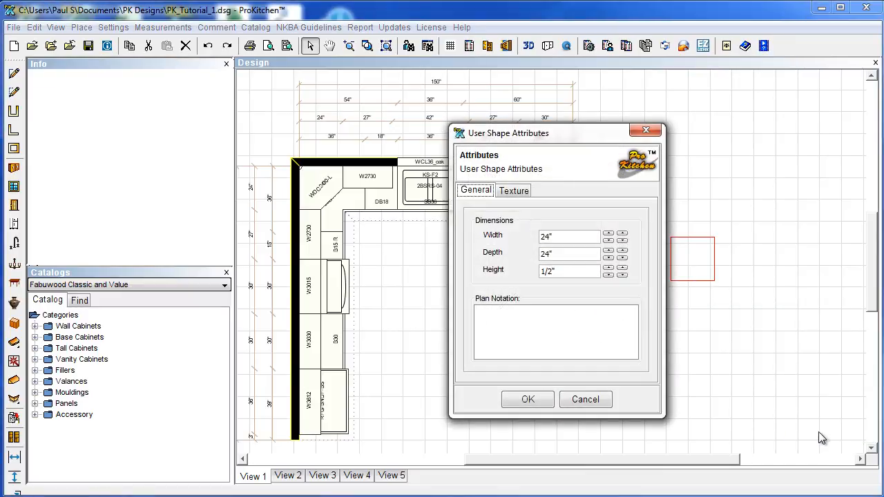
left_click(540, 237)
type("18")
left_click(543, 255)
type("96")
type("1")
Drop the non-wood collection and give the shape the Match Catalog, As Countertop texture.
left_click(517, 193)
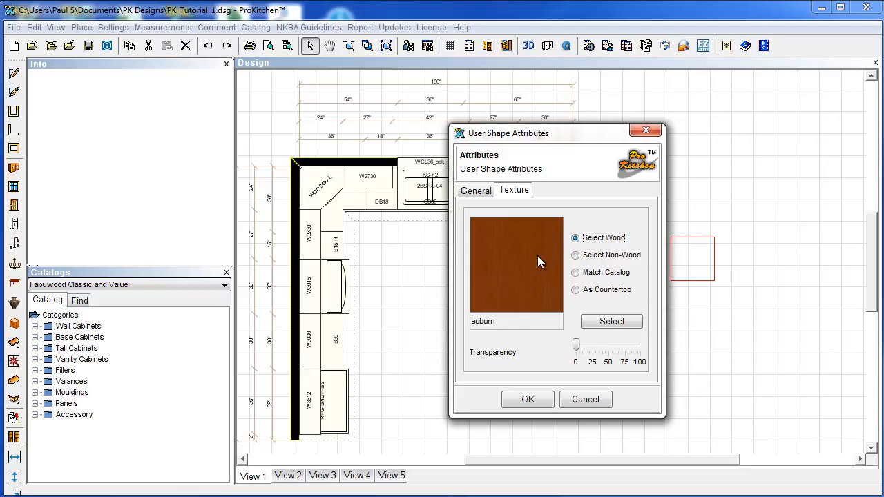
left_click(575, 255)
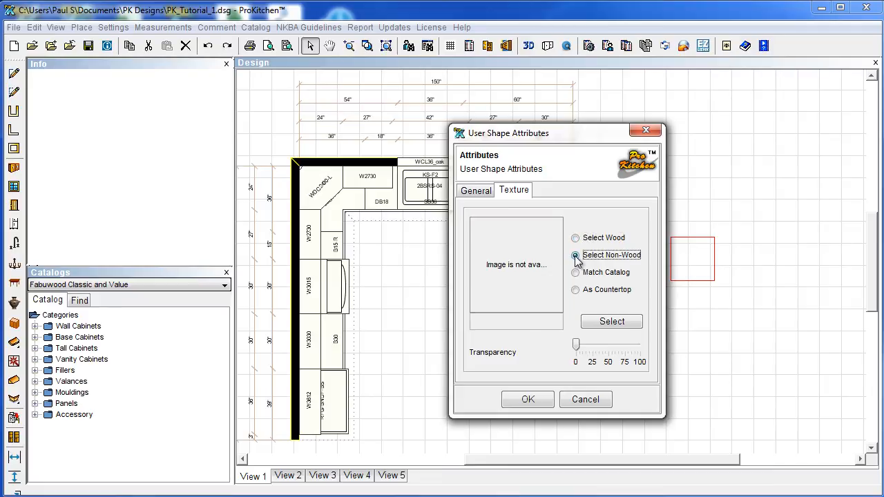
left_click(606, 322)
left_click_drag(591, 164, 483, 56)
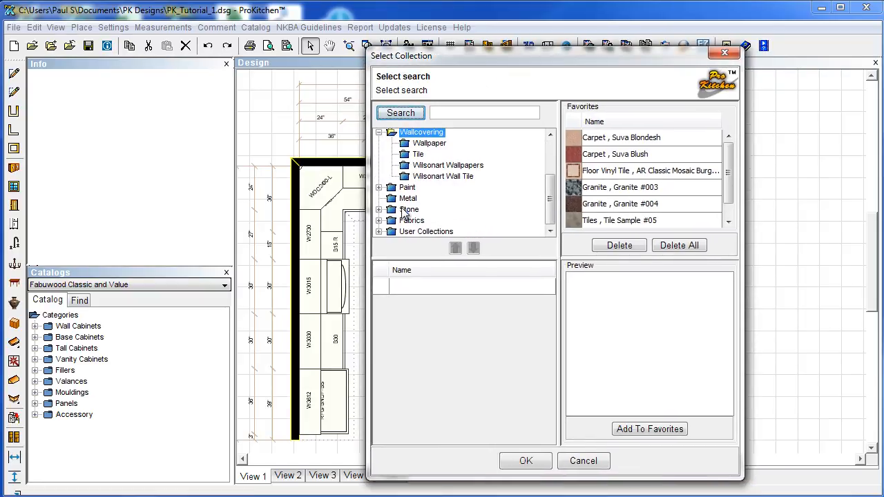
left_click(584, 461)
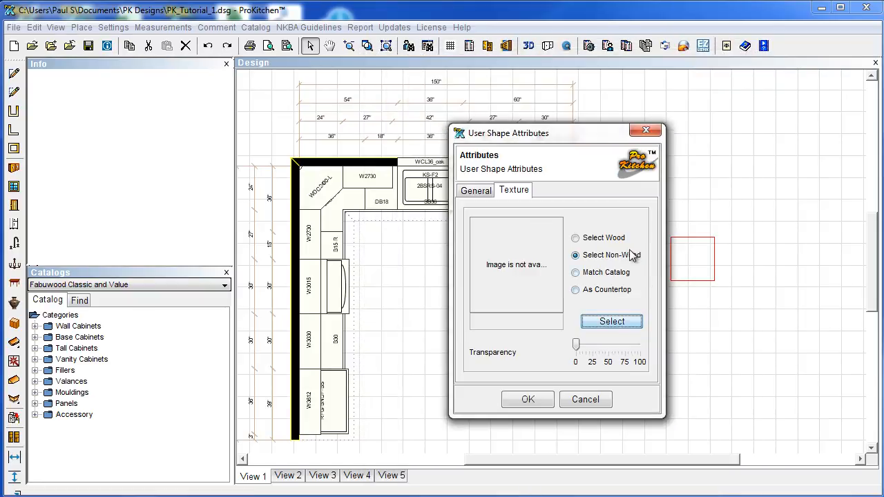
left_click(576, 272)
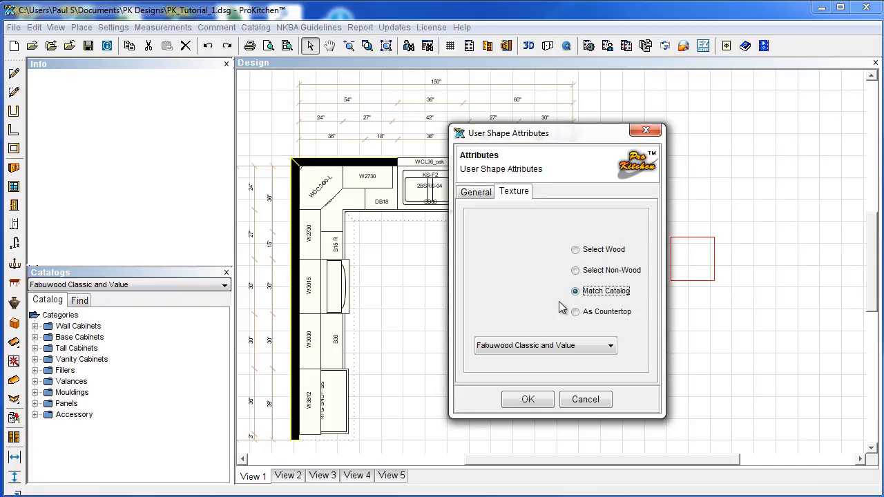
left_click(577, 313)
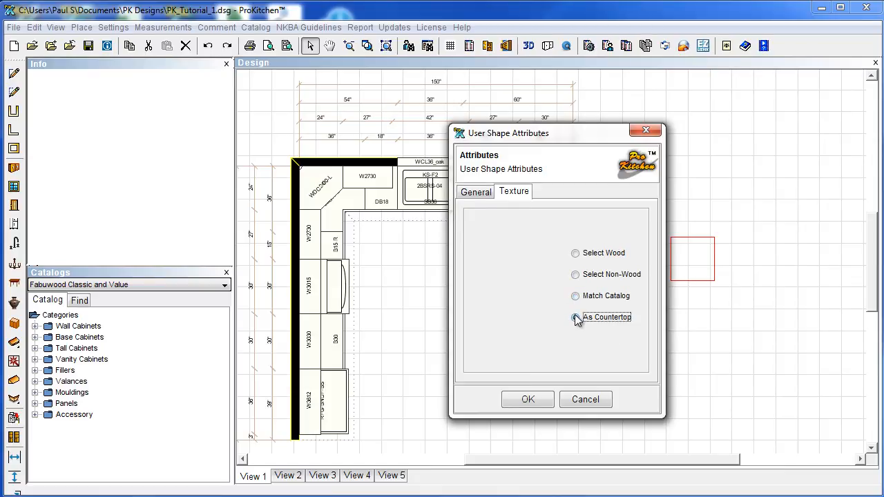
left_click(577, 312)
left_click(542, 400)
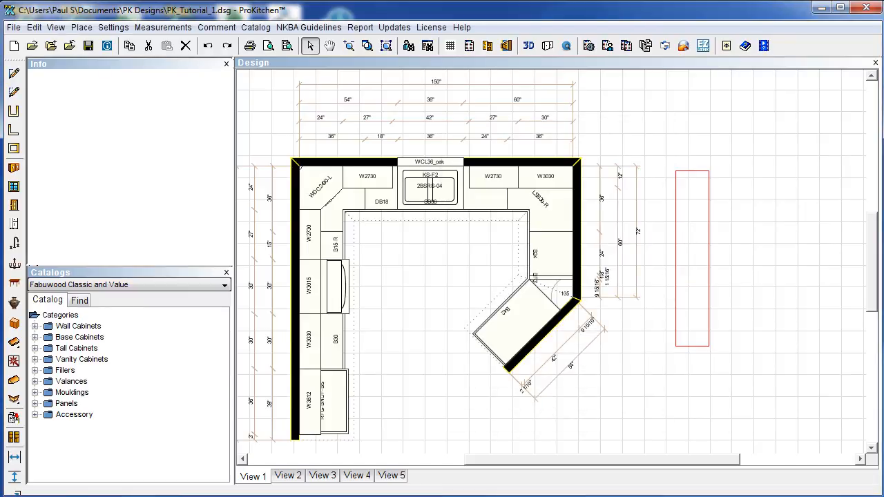
Move the long countertop shape beside the right-hand cabinets and rotate it upright.
left_click(689, 289)
left_click_drag(607, 227, 588, 229)
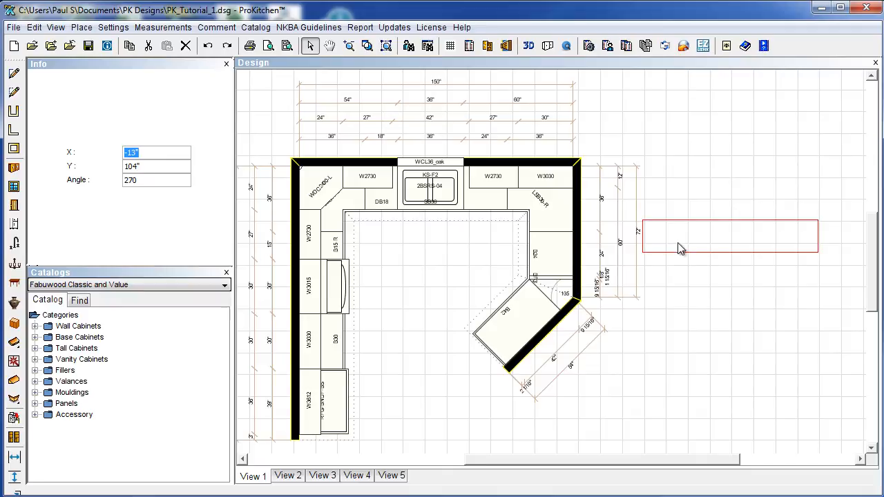
right_click(687, 244)
mouse_move(711, 269)
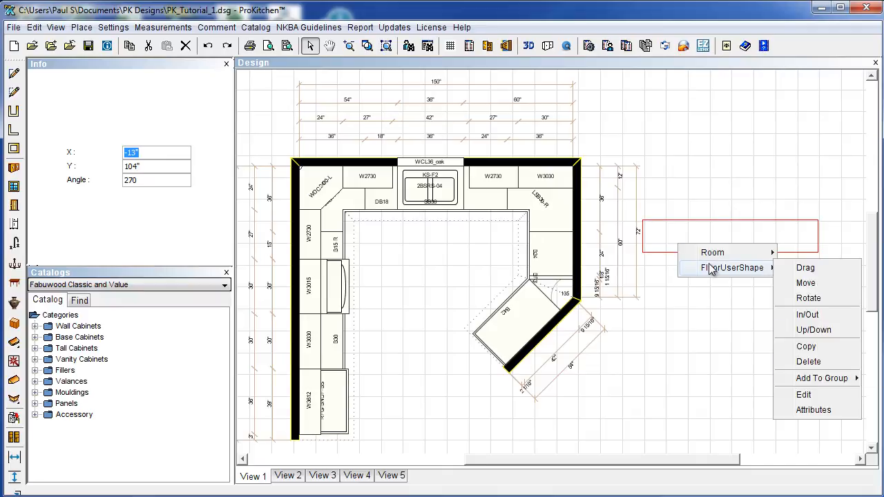
left_click(805, 283)
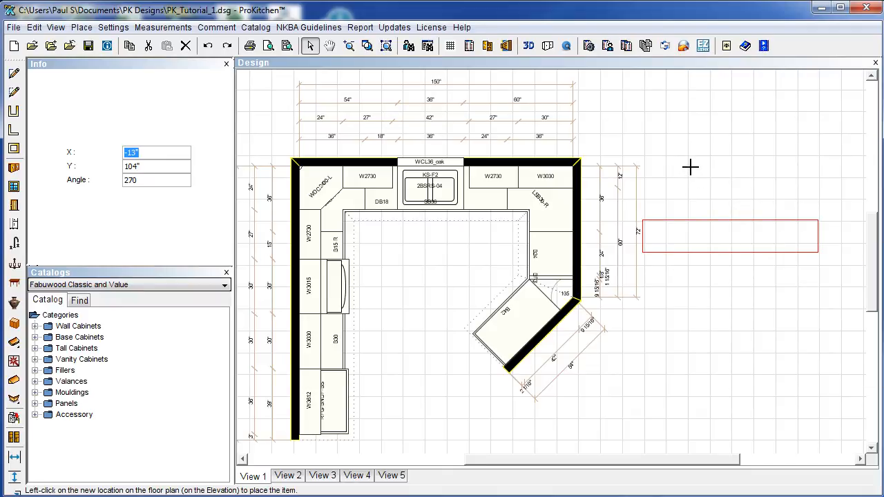
left_click(763, 303)
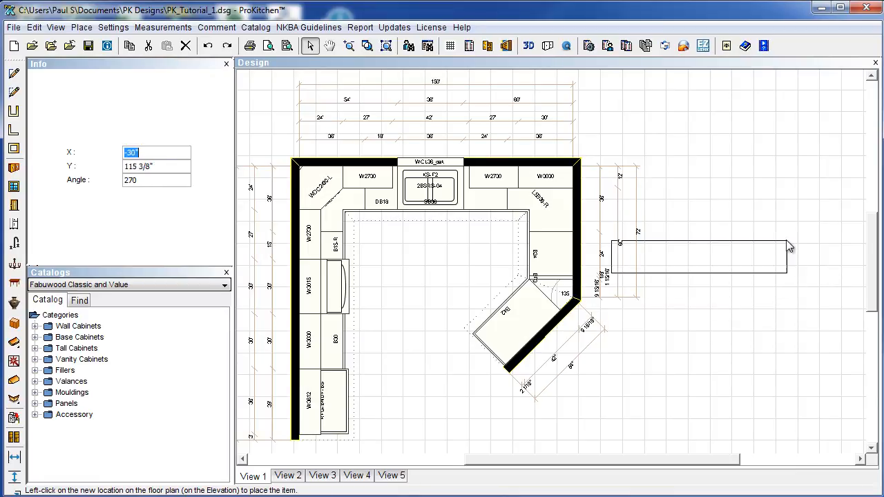
left_click_drag(786, 241, 786, 214)
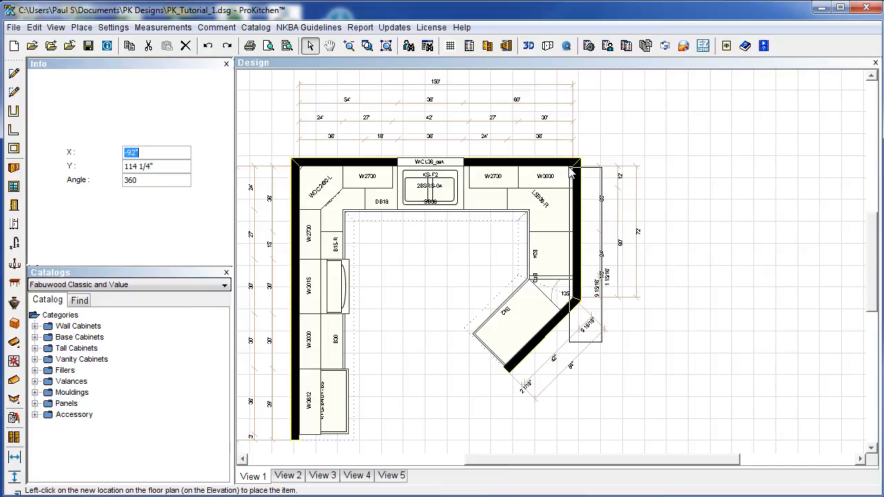
Place the shape, then extend the countertop's bottom edge downward in Edit mode.
left_click(571, 172)
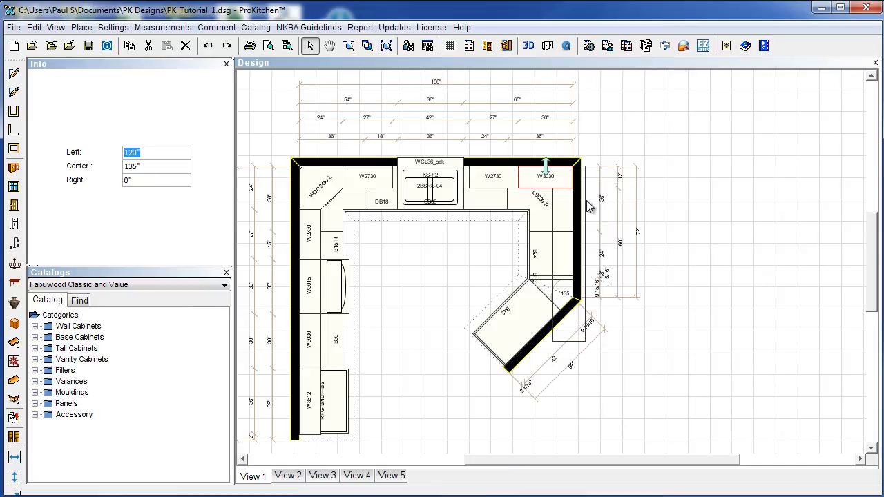
left_click(592, 309)
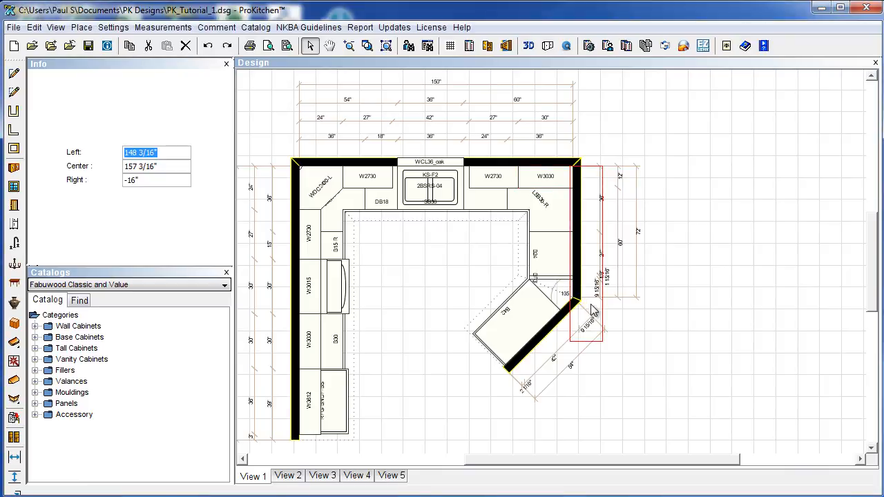
right_click(592, 310)
mouse_move(636, 330)
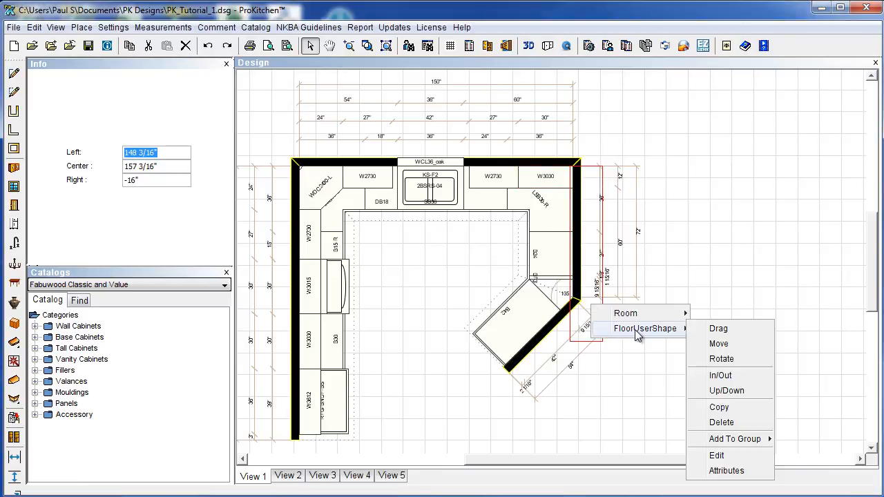
left_click(718, 457)
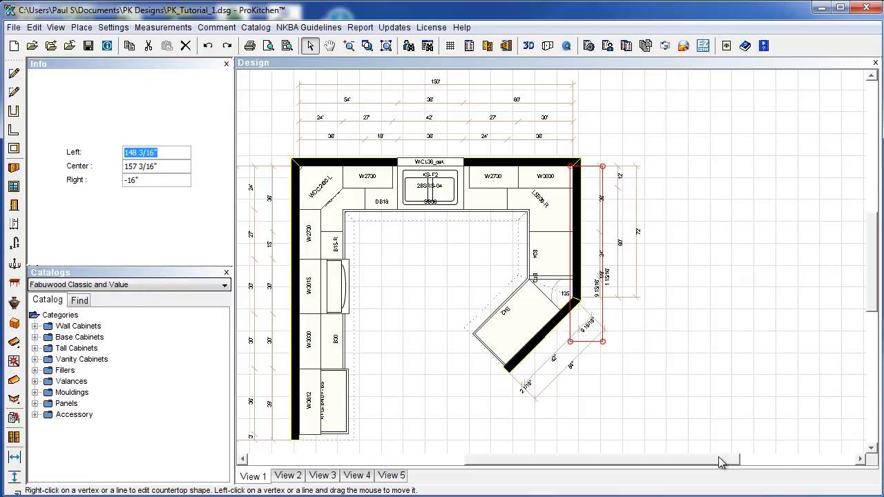
left_click(581, 342)
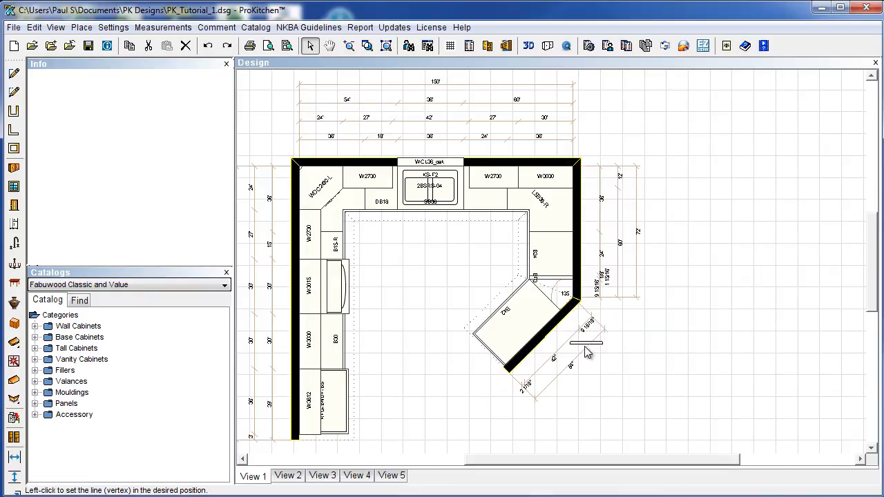
left_click(582, 398)
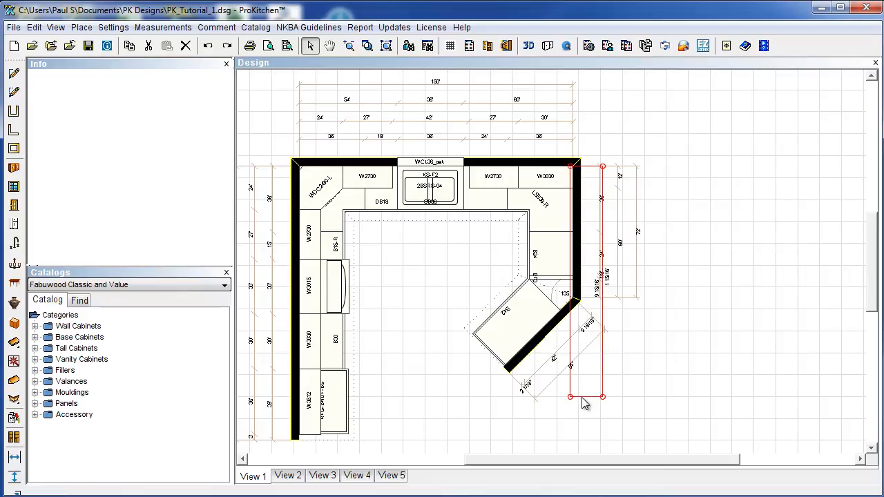
Add a new corner point on the countertop edge and position it.
right_click(571, 339)
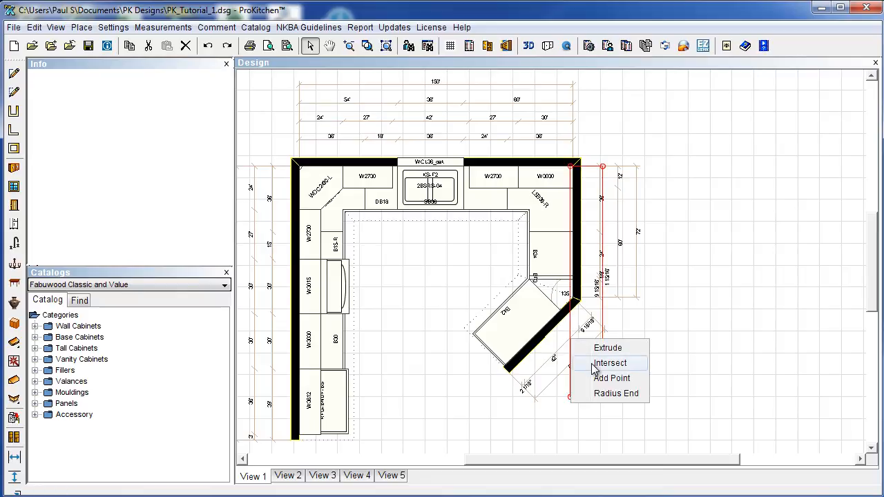
left_click(596, 378)
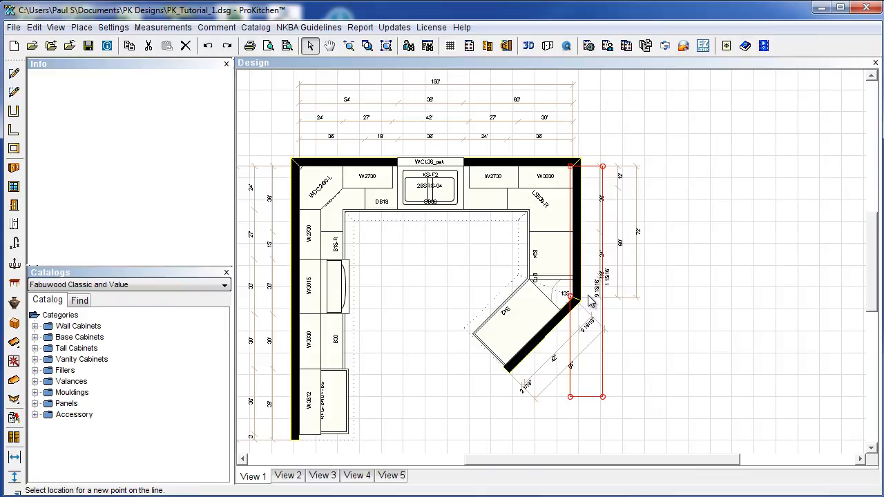
right_click(569, 340)
left_click(611, 382)
left_click(570, 354)
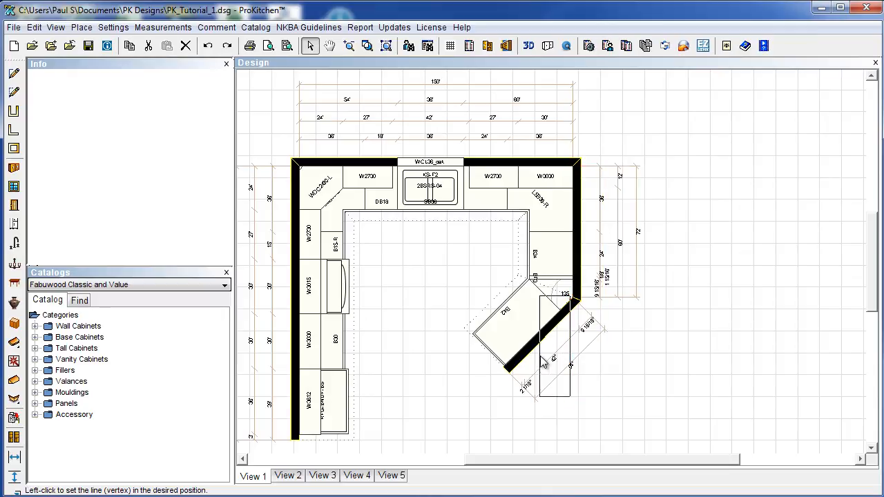
left_click(503, 377)
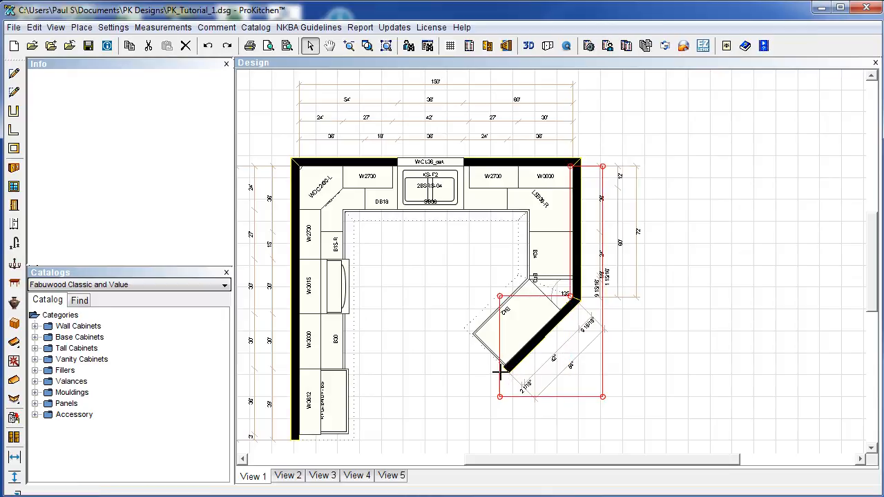
Bevel two corners along the diagonal wall and delete the leftover corner point.
right_click(500, 296)
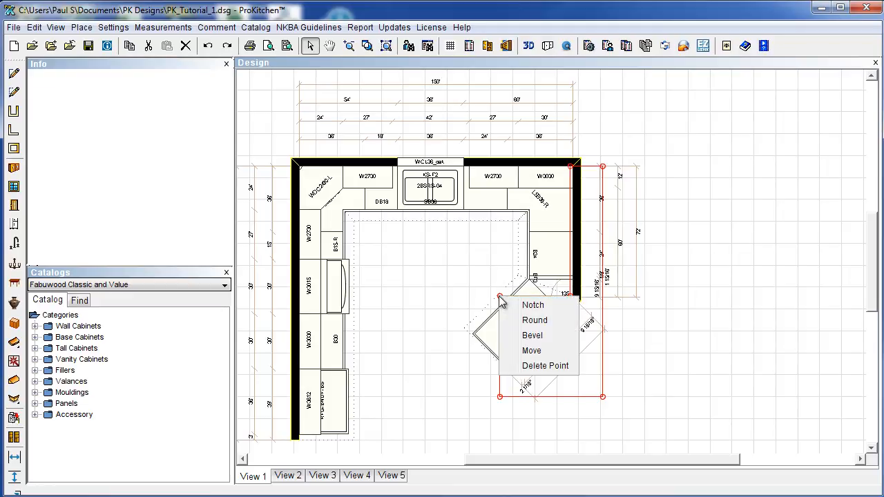
left_click(530, 336)
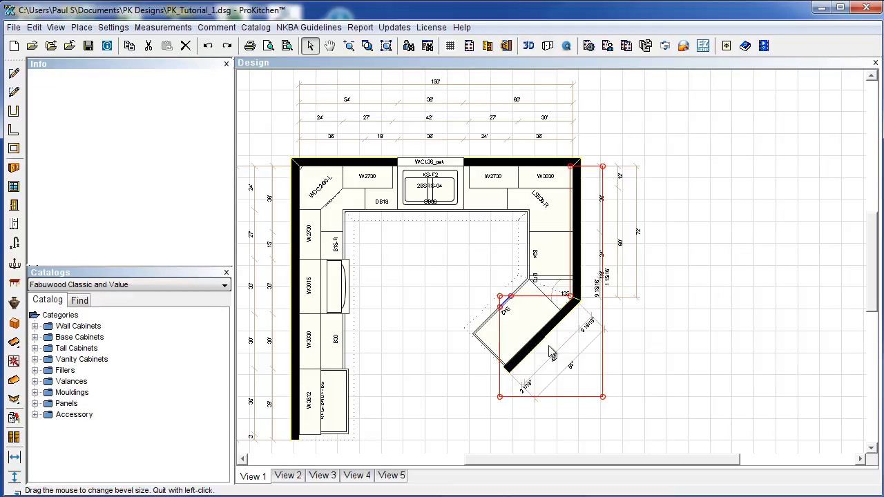
left_click(613, 407)
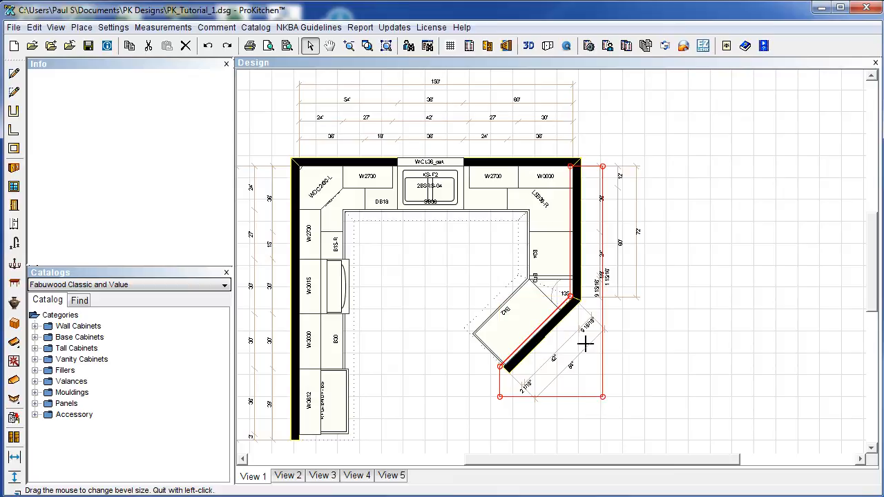
right_click(604, 398)
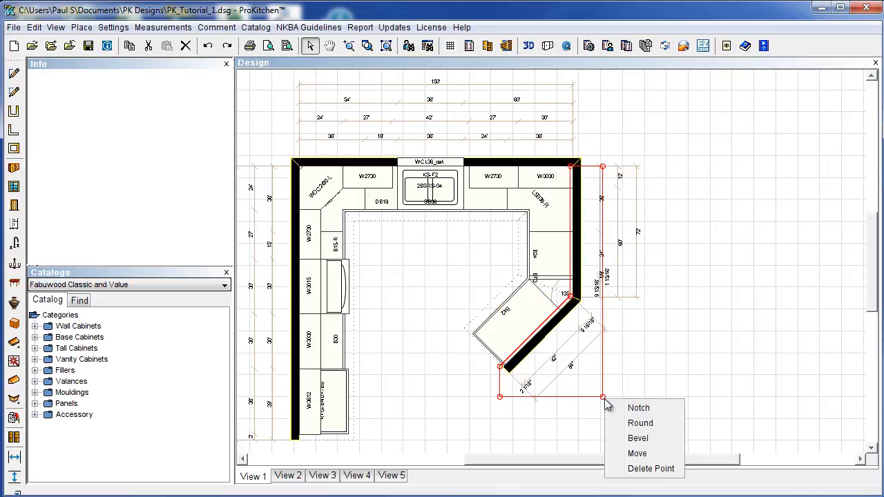
left_click(636, 438)
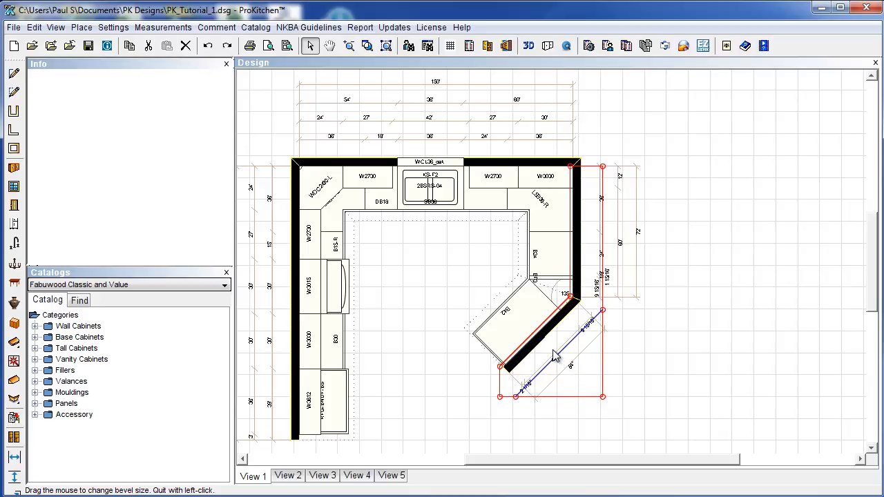
left_click(556, 356)
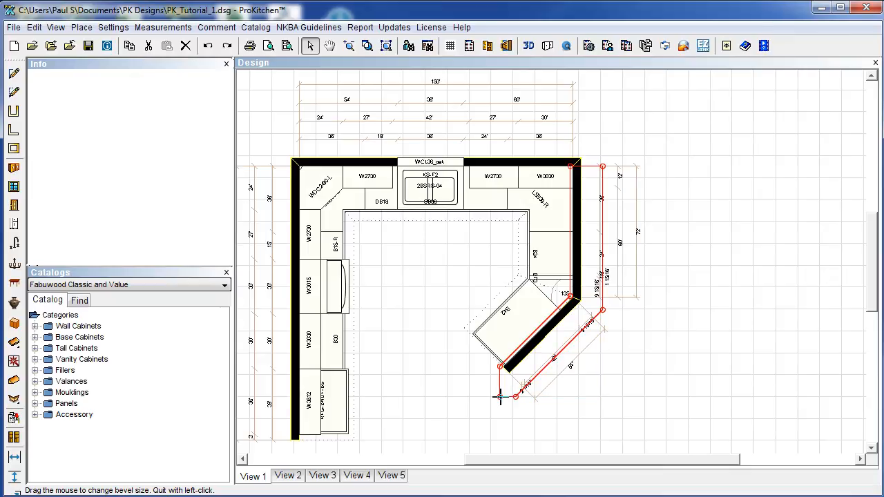
right_click(501, 397)
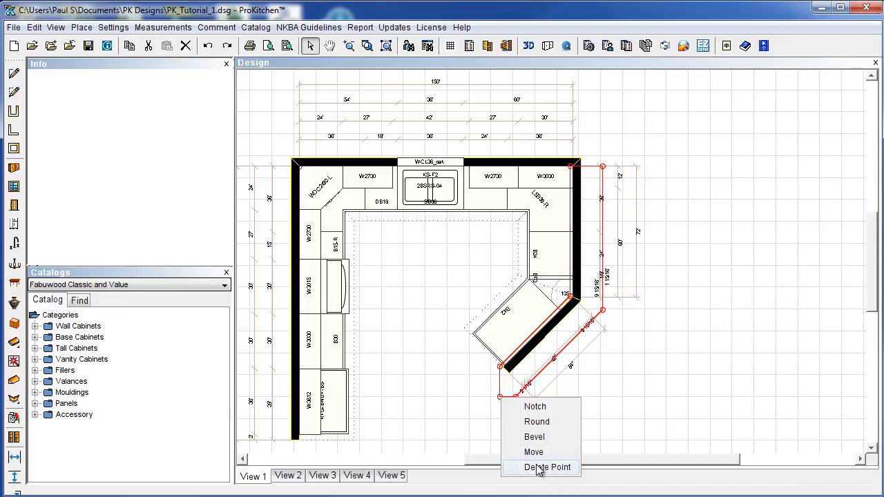
left_click(536, 467)
left_click(517, 397)
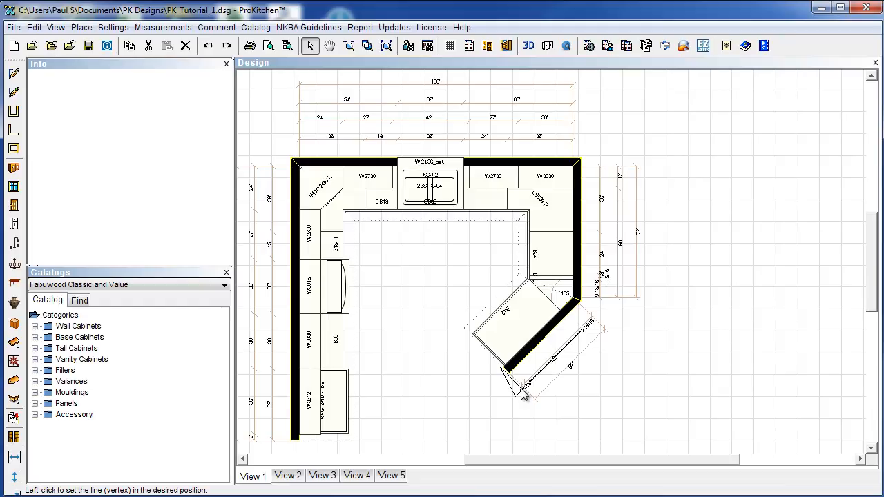
Set the countertop's end corner precisely at the end of the diagonal wall.
left_click(522, 392)
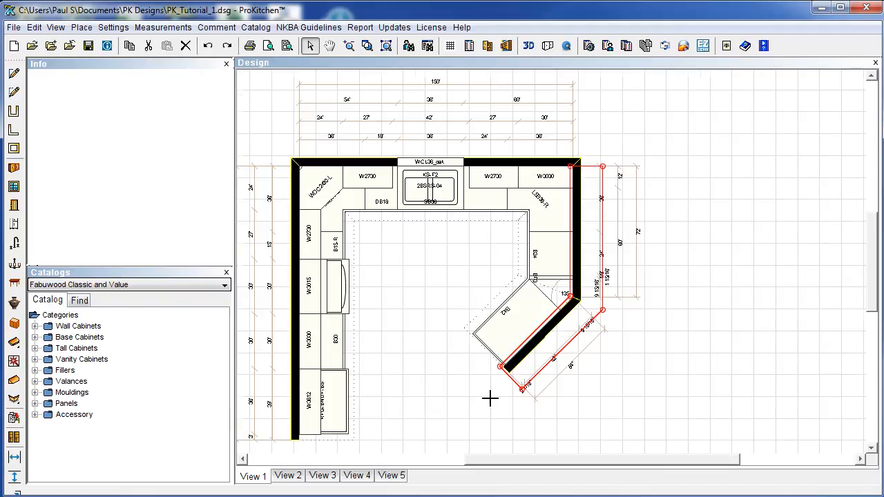
scroll(491, 401, "up", 3)
left_click_drag(872, 266, 872, 317)
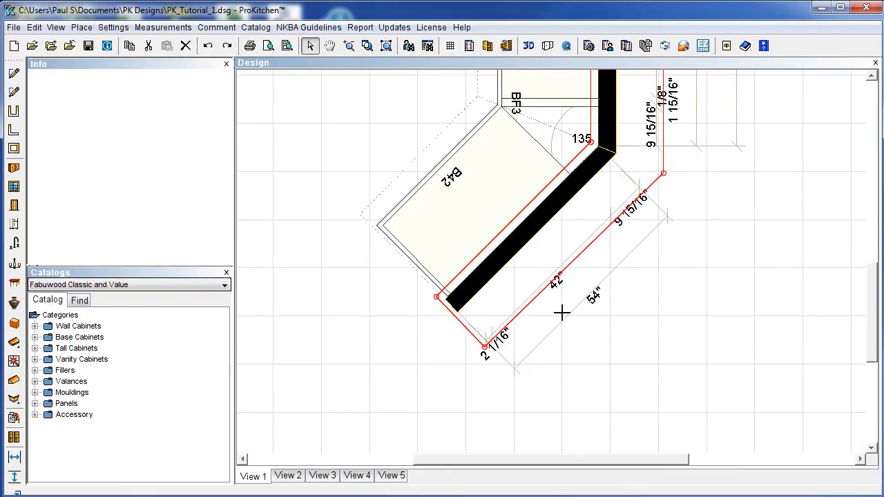
scroll(544, 313, "up", 2)
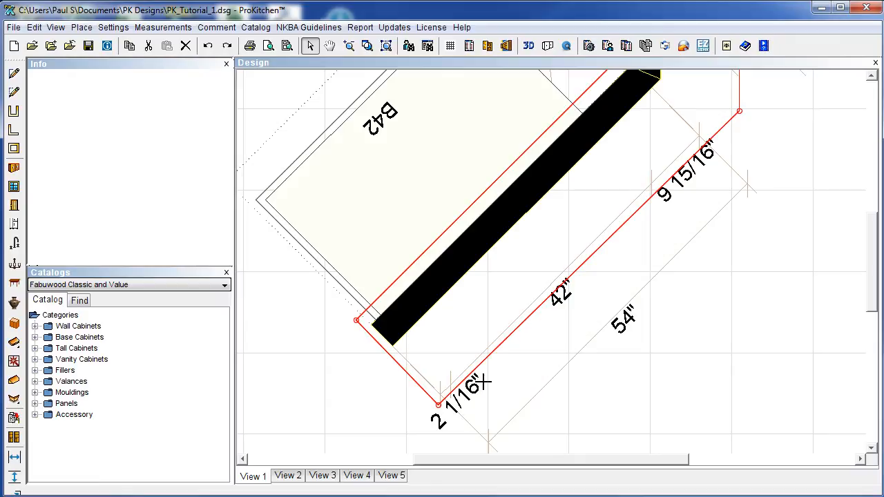
left_click(438, 404)
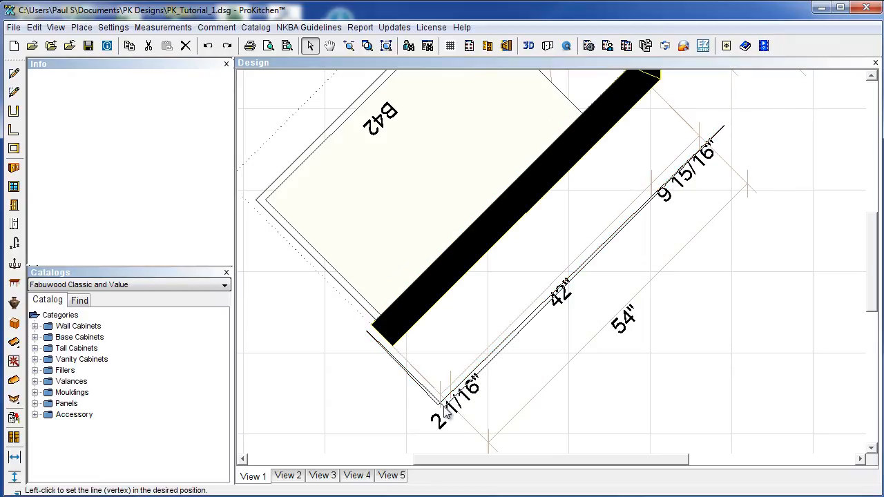
left_click(445, 409)
Bevel the bottom corner and the left corner of the angled wall section.
right_click(444, 407)
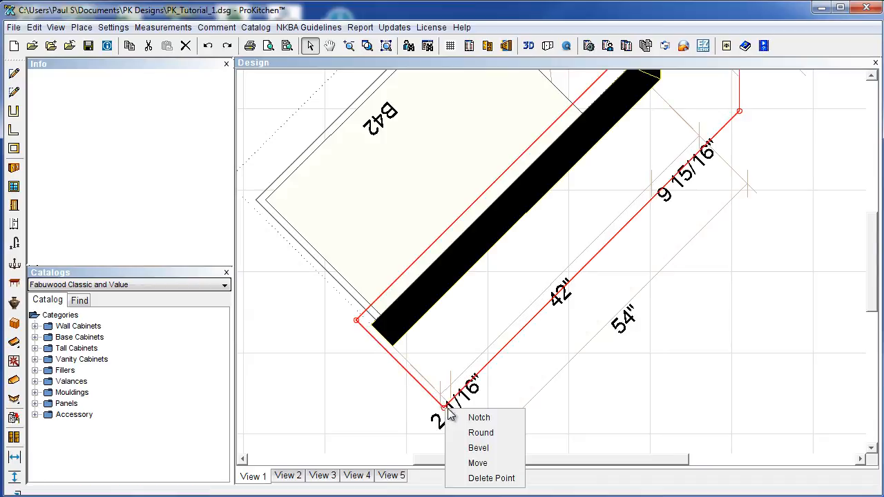
left_click(478, 448)
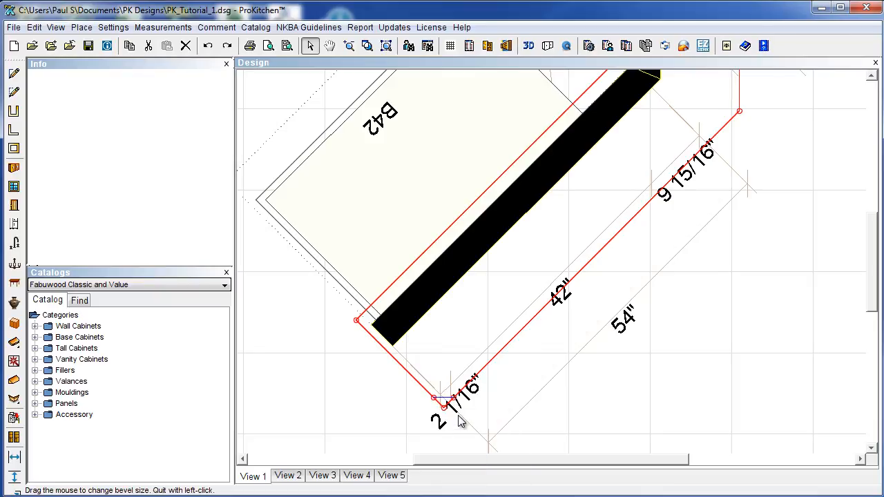
left_click(460, 412)
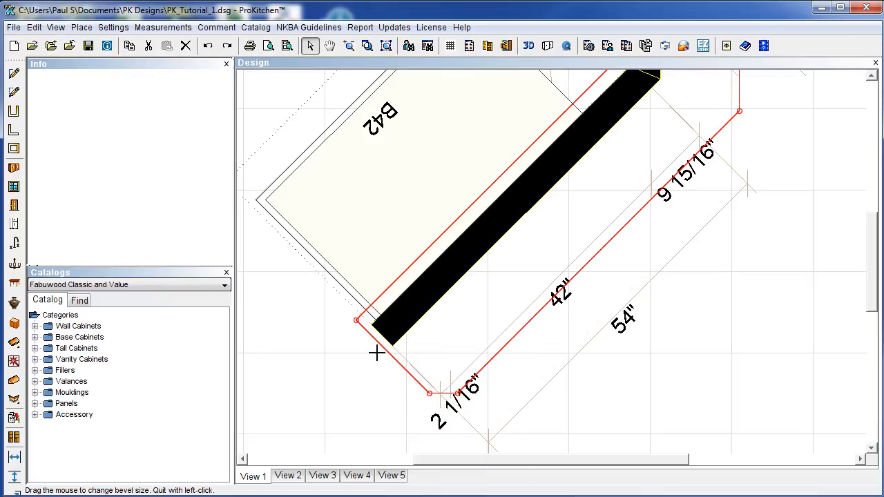
right_click(357, 321)
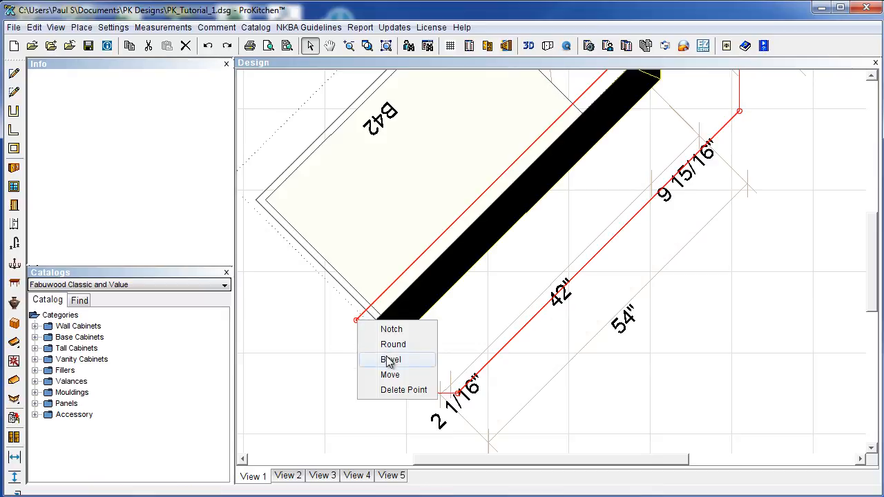
left_click(384, 359)
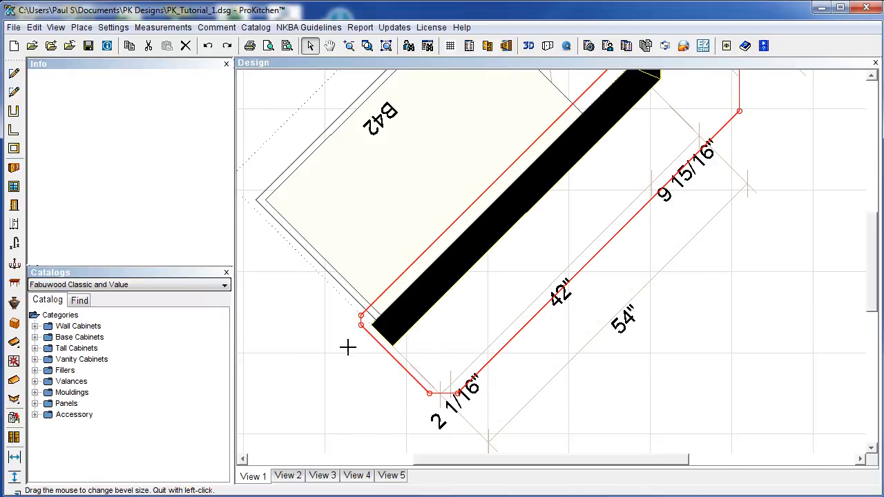
scroll(790, 390, "down", 2)
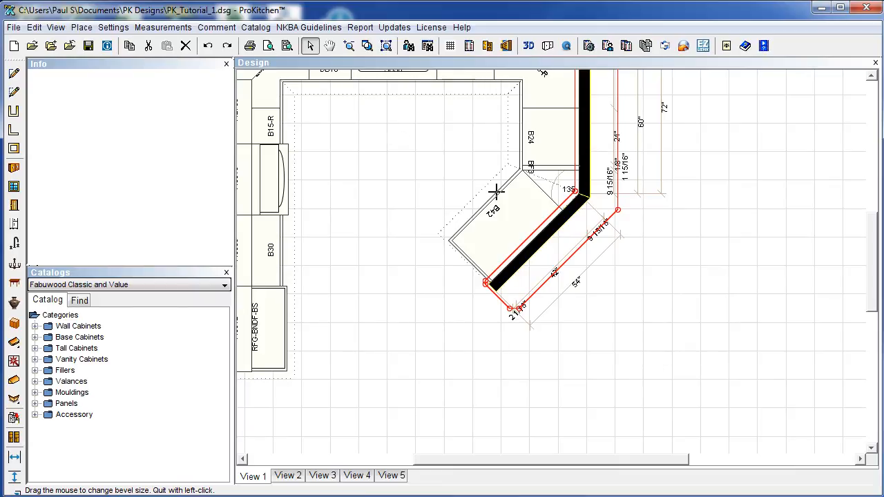
left_click(550, 246)
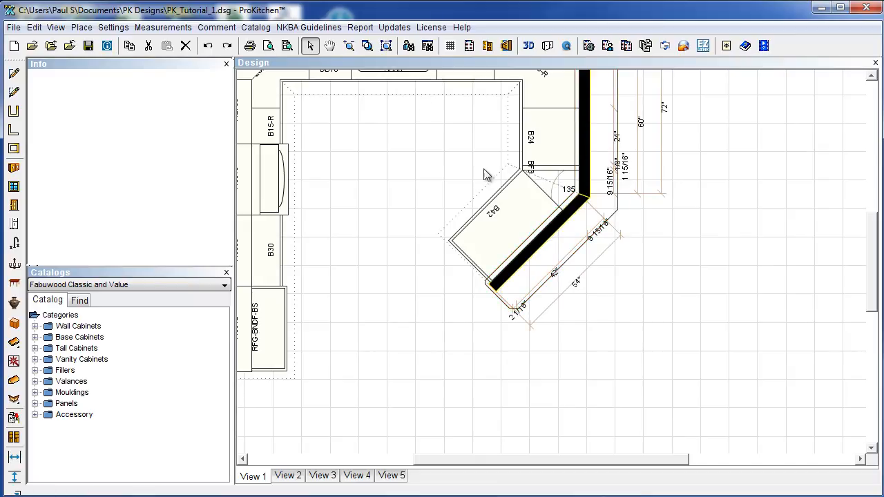
Zoom to fit, confirm the tall crown and TK8 toe kick moulding defaults, and expand Mouldings.
left_click(386, 46)
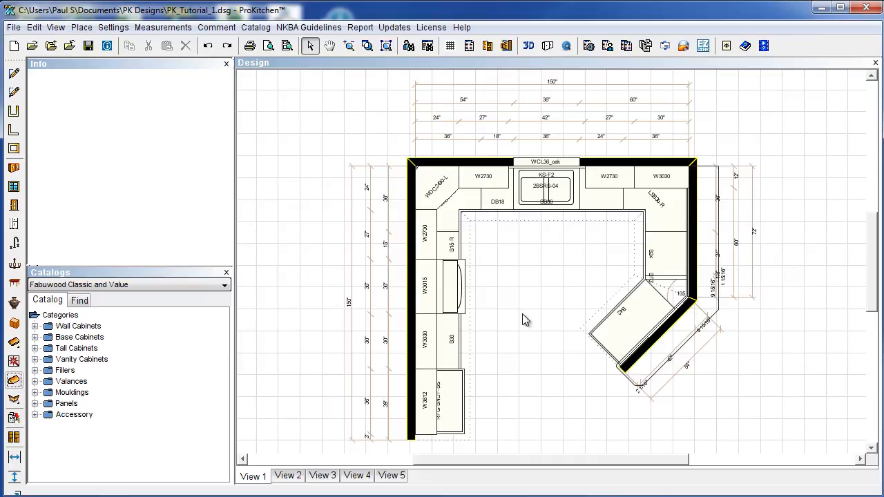
right_click(519, 244)
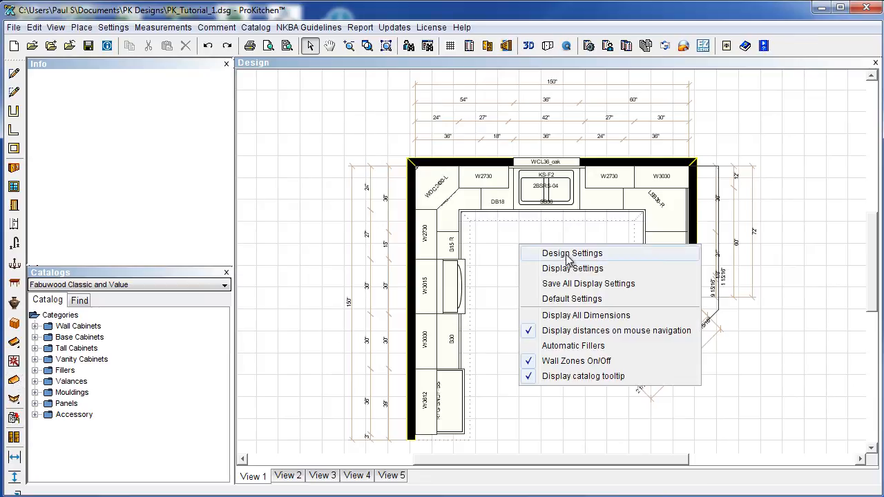
left_click(552, 251)
left_click(495, 115)
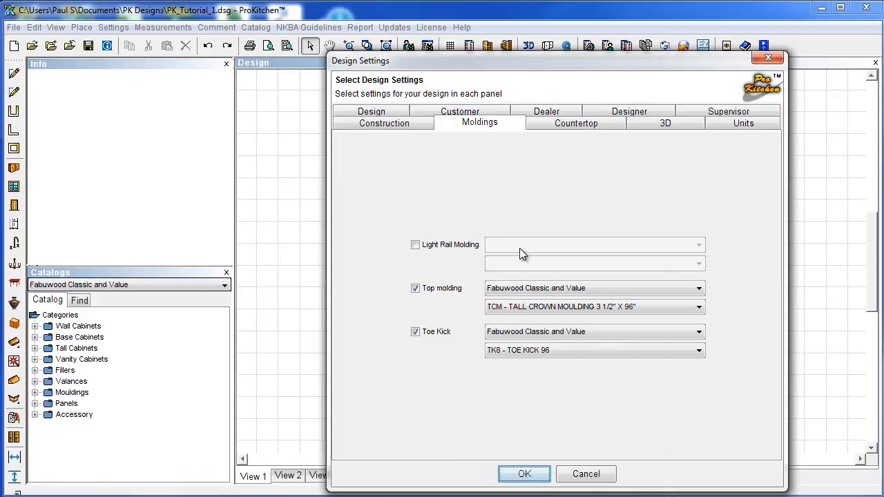
left_click(524, 474)
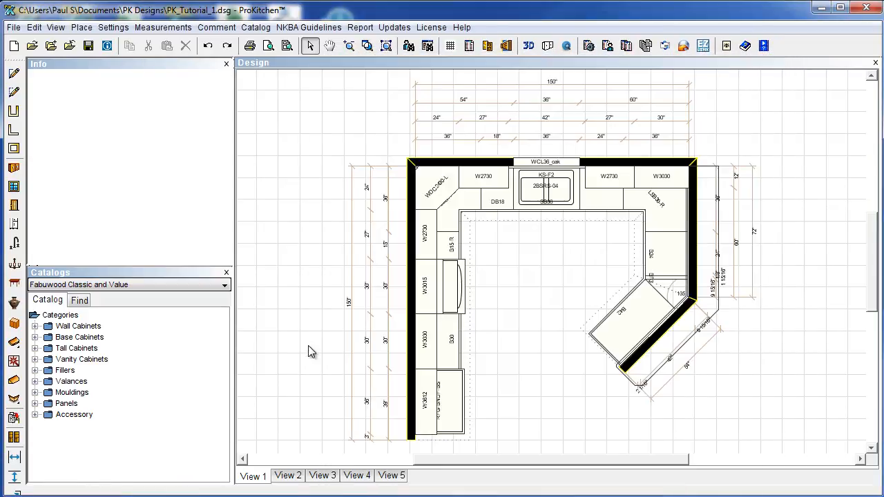
left_click(34, 393)
From Top Mouldings, place TCM and then CM-4 Cove Crown Moulding 96 on the left wall cabinets.
left_click(48, 403)
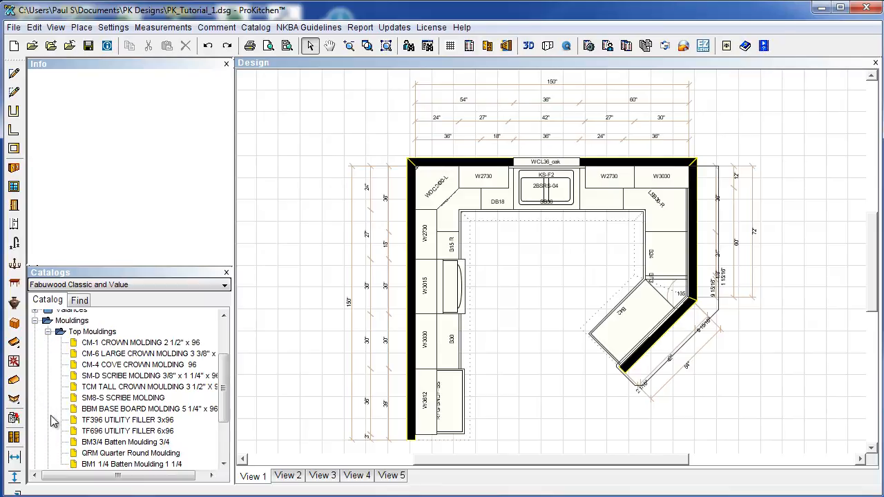
left_click(96, 388)
left_click(431, 338)
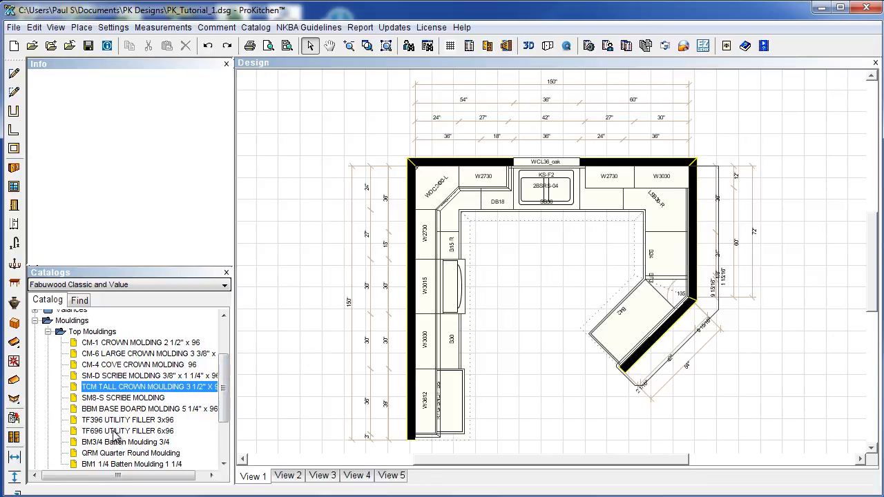
left_click_drag(102, 366, 428, 319)
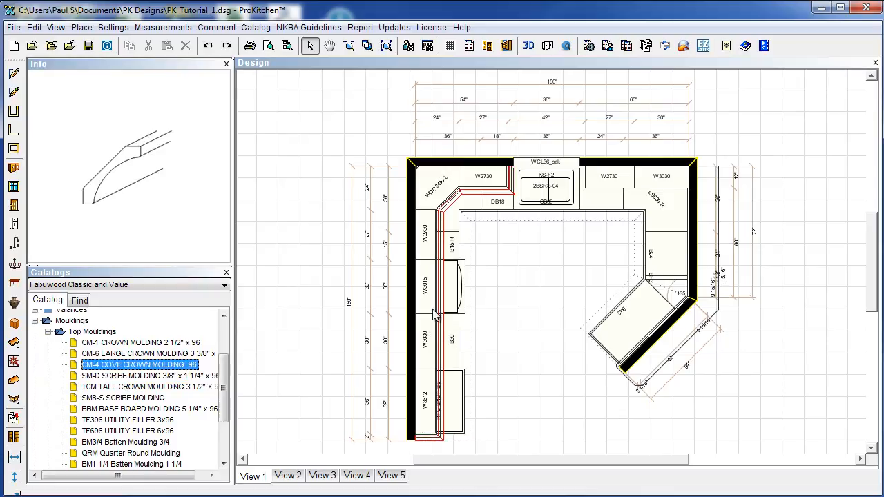
left_click(480, 265)
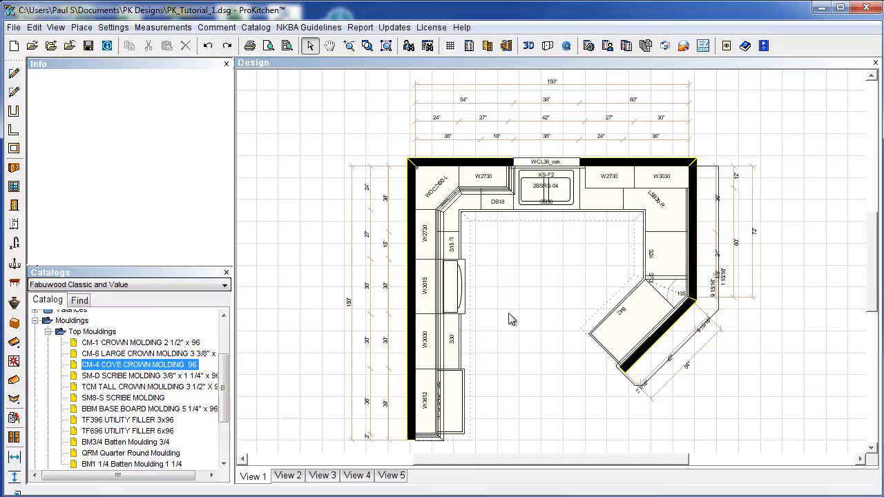
Delete the CM-4 and TCM mouldings, then auto-add crown moulding along all wall cabinets.
right_click(444, 304)
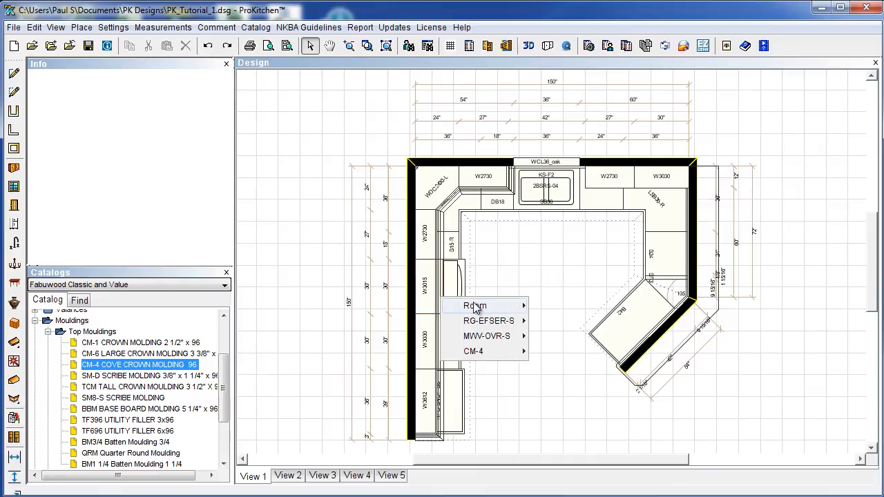
mouse_move(479, 353)
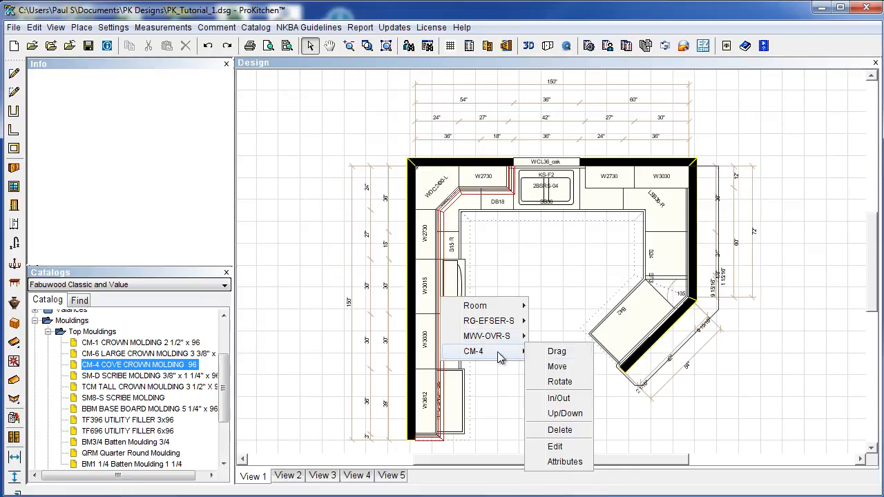
left_click(561, 430)
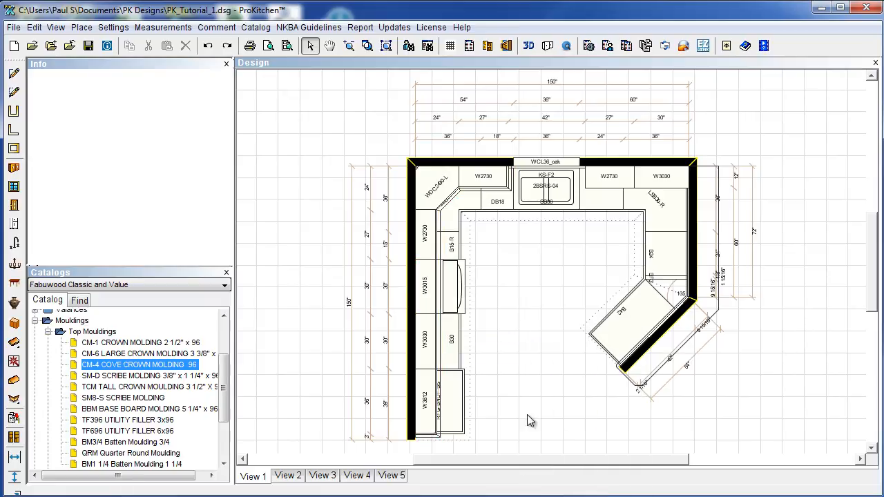
right_click(440, 335)
mouse_move(482, 391)
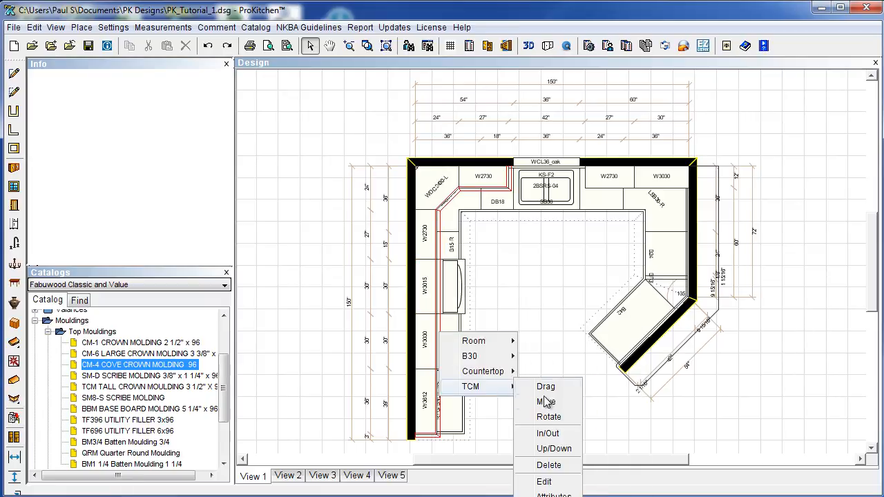
left_click(549, 465)
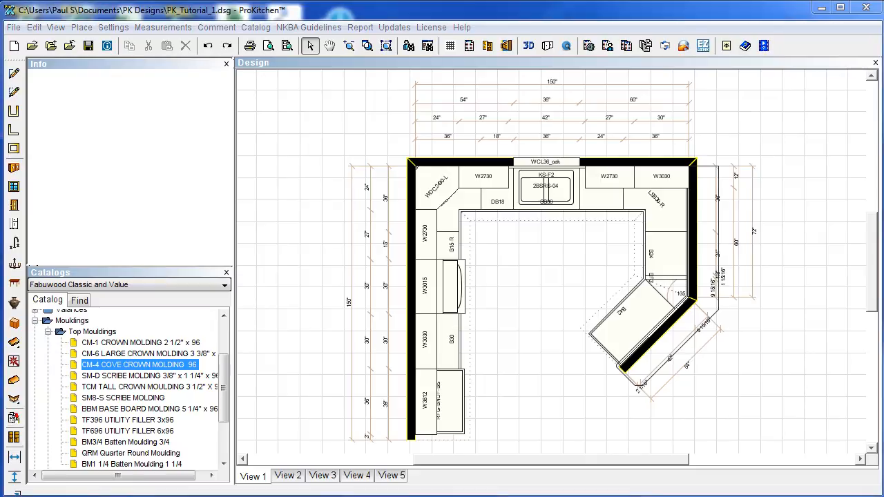
left_click(15, 401)
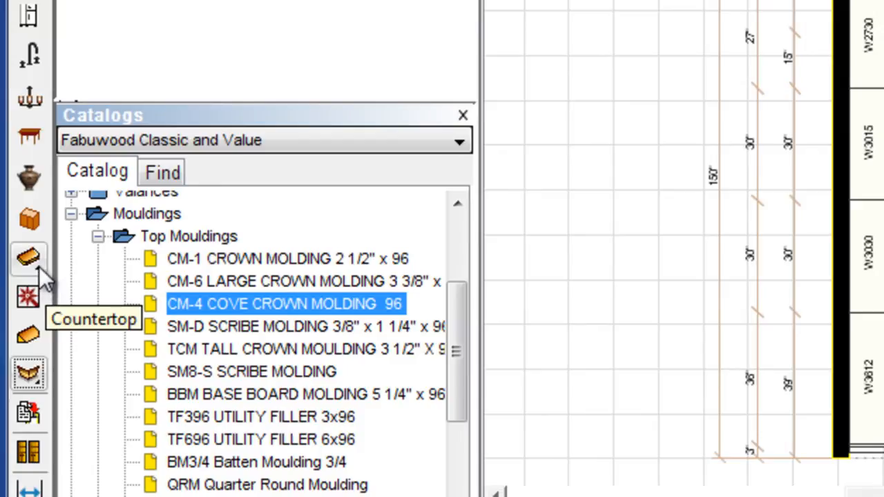
left_click(38, 382)
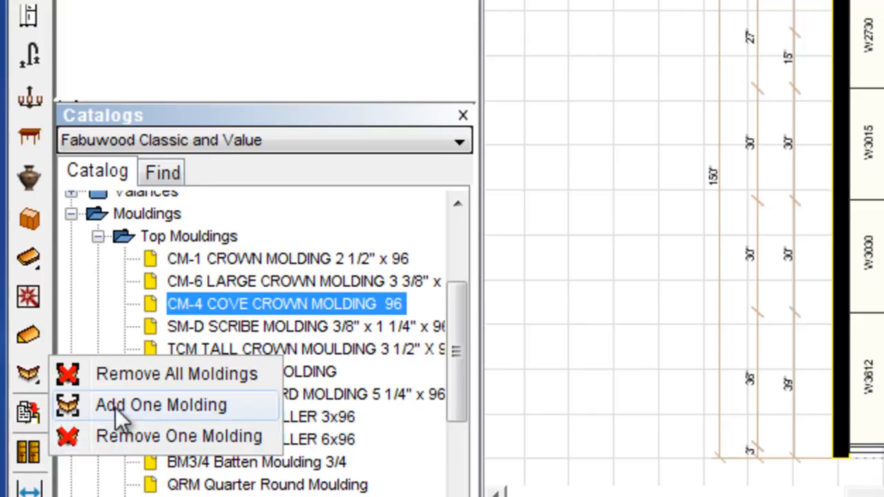
left_click(599, 273)
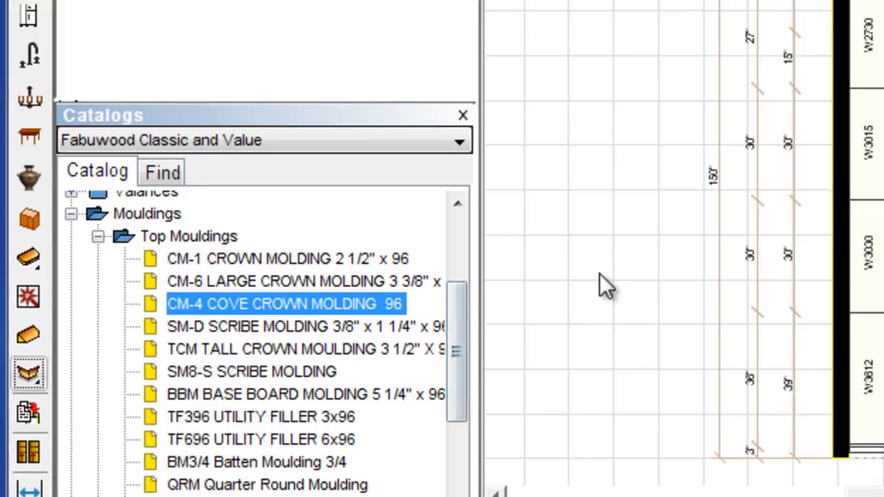
left_click(32, 268)
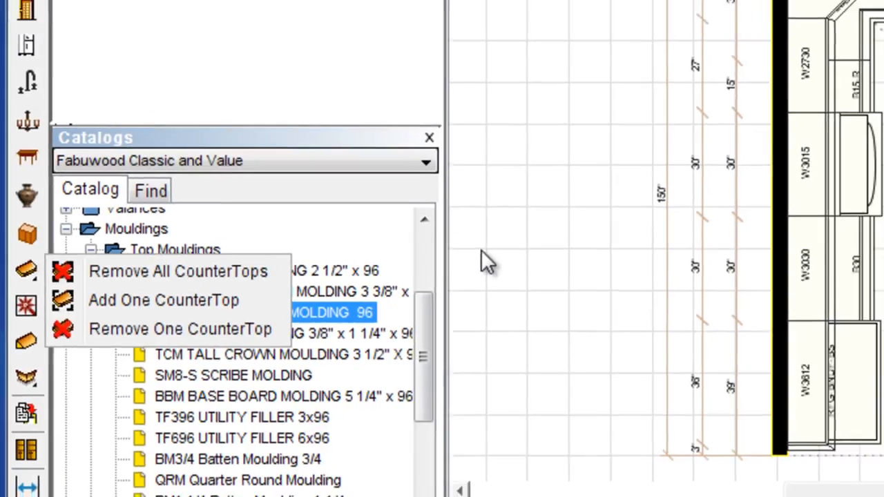
left_click(522, 250)
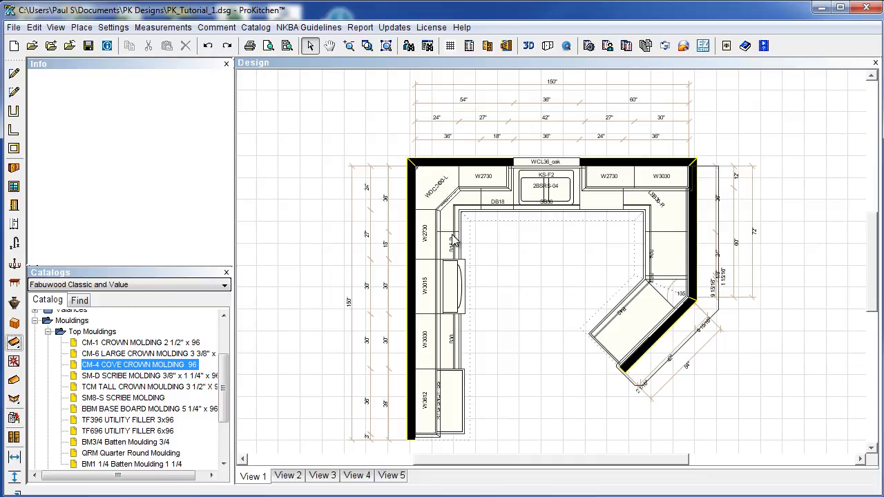
left_click(528, 47)
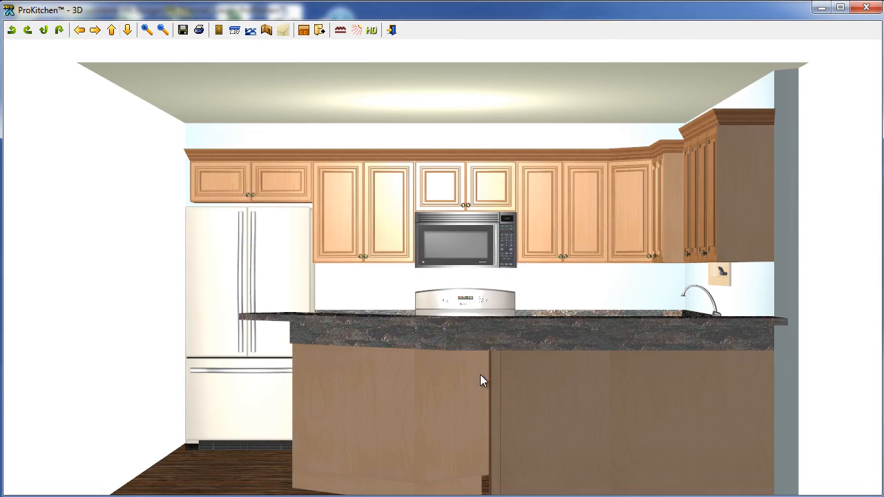
left_click_drag(429, 339, 793, 394)
left_click_drag(712, 384, 694, 393)
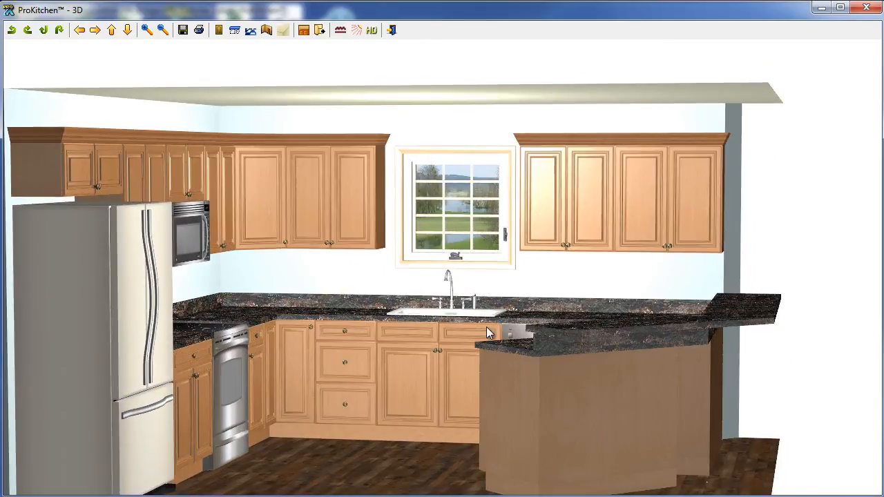
left_click(165, 32)
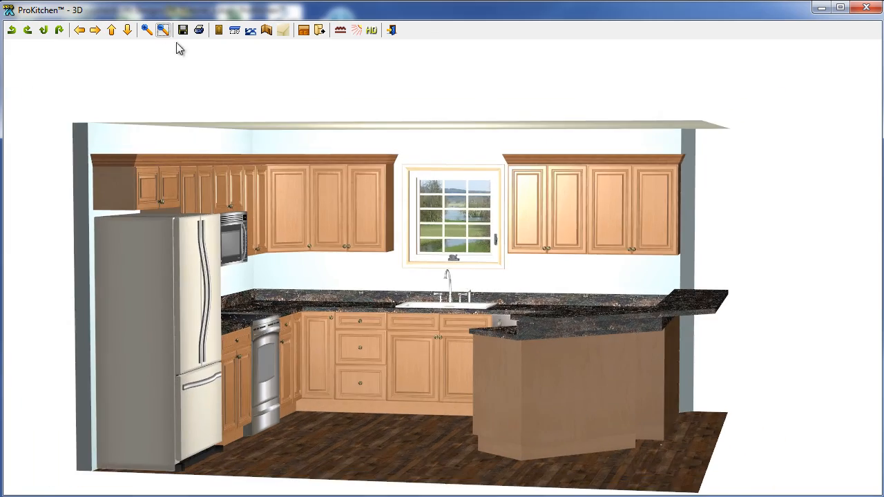
scroll(304, 315, "up", 2)
left_click_drag(315, 322, 879, 318)
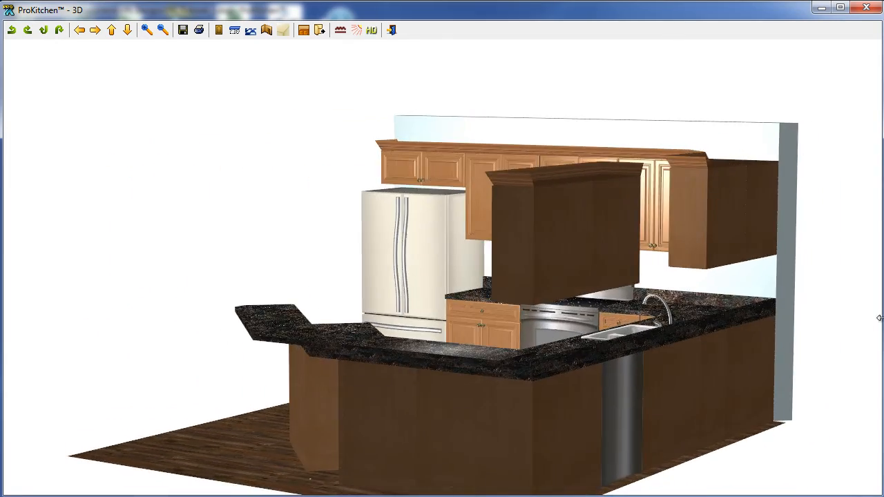
left_click_drag(553, 323, 696, 354)
right_click_drag(481, 335, 481, 319)
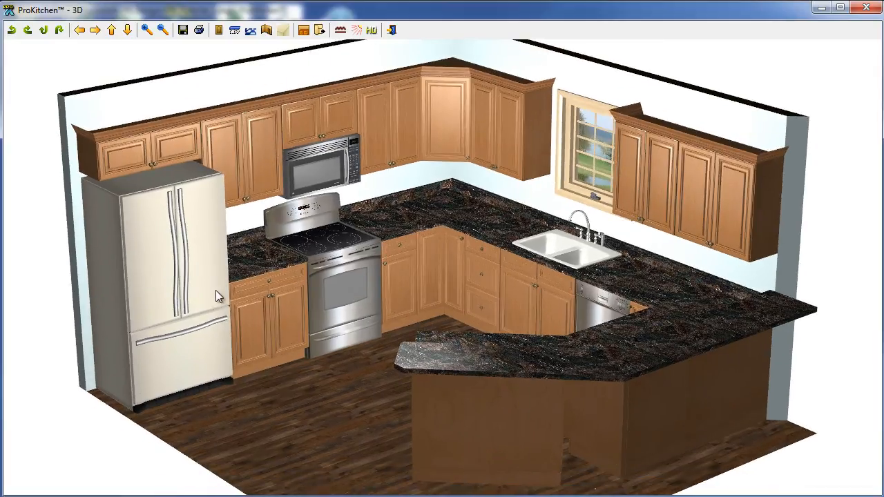
mouse_move(327, 342)
left_mouse_down()
mouse_move(309, 349)
mouse_move(313, 342)
left_mouse_up()
left_click_drag(355, 382, 442, 377)
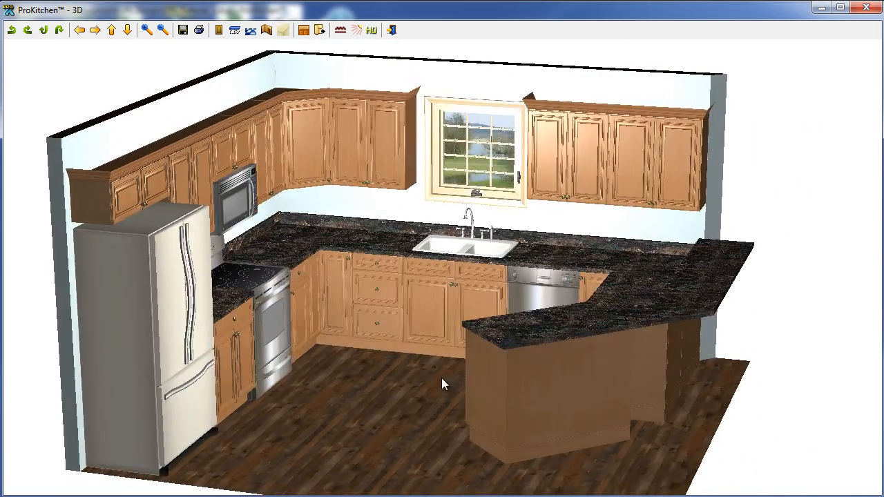
left_click_drag(563, 373, 550, 373)
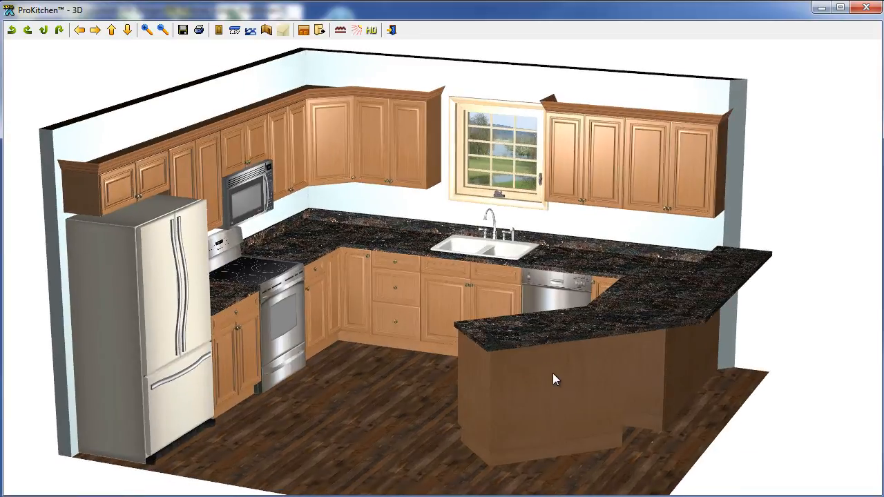
left_click(147, 29)
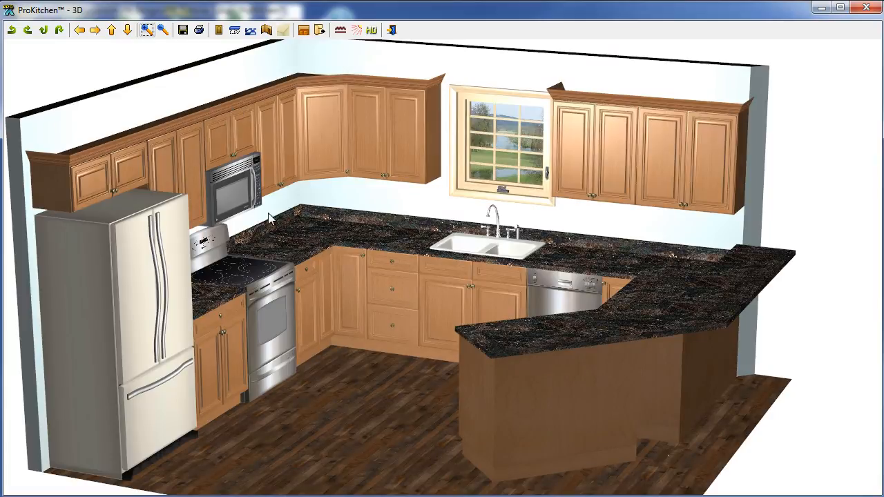
Render an 800x600 photo-realistic image with Additional highlight, then close the image and render settings.
left_click(370, 31)
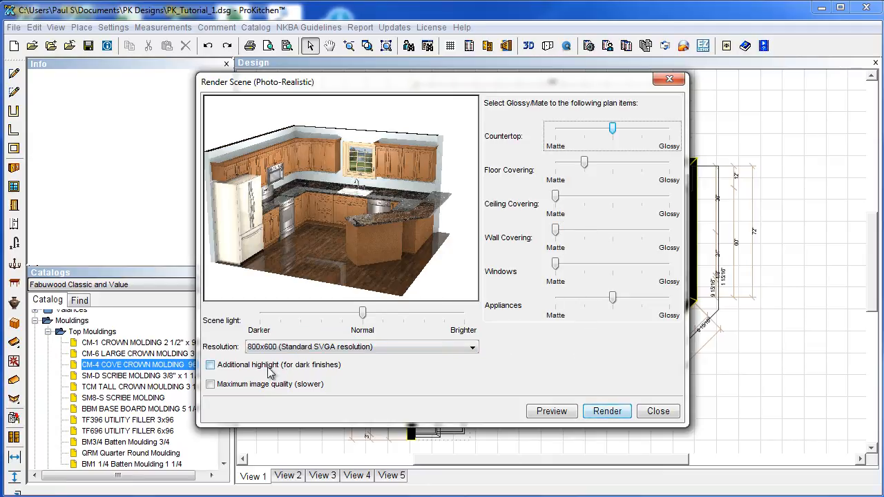
left_click(210, 365)
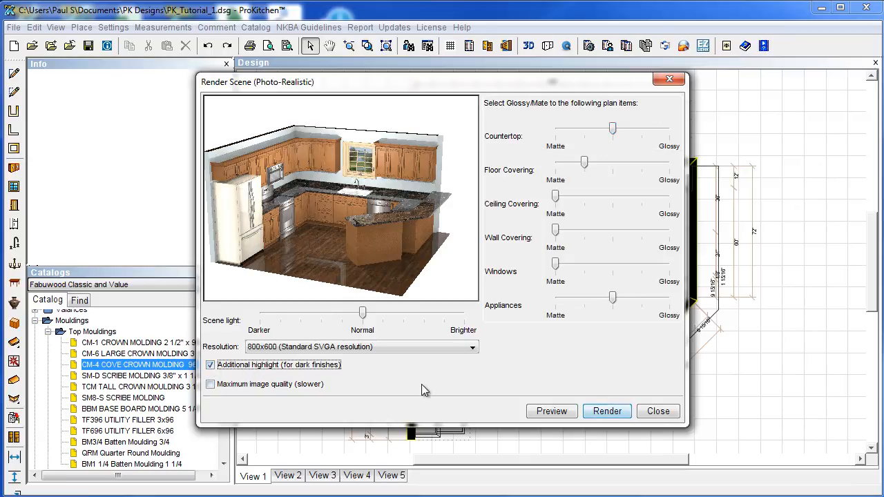
left_click(565, 412)
left_click(302, 350)
left_click(297, 357)
left_click(562, 413)
left_click(610, 415)
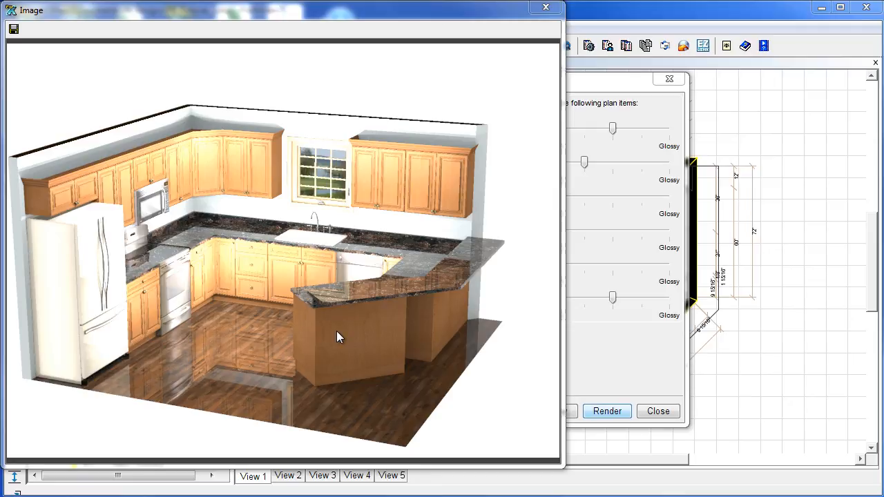
left_click(545, 8)
left_click(669, 80)
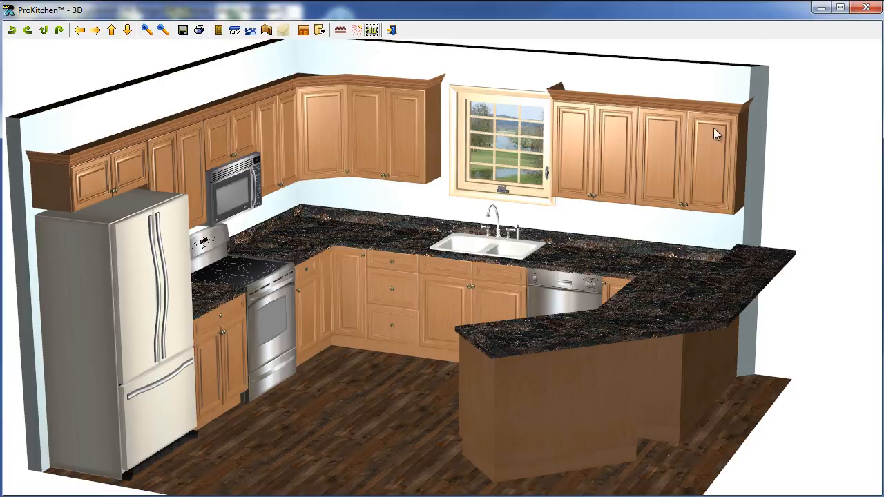
Return from the 3D view to the floor plan and scroll toward the right-hand wall.
left_click(865, 8)
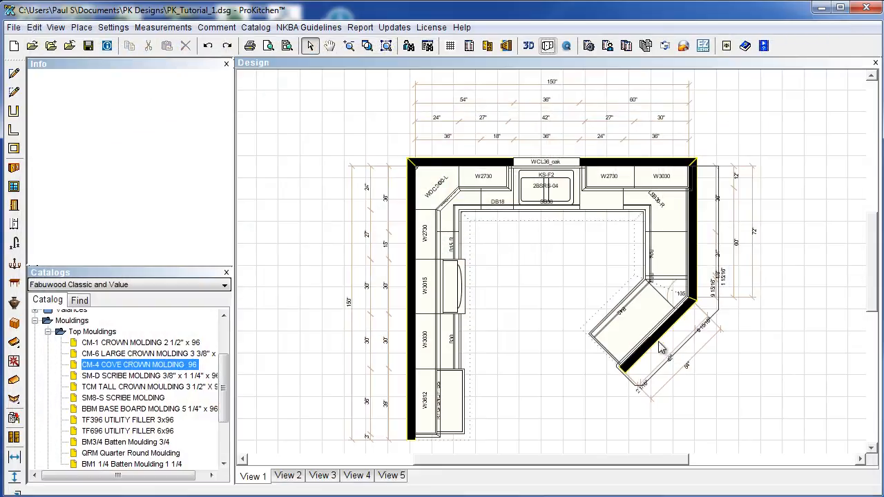
right_click(696, 268)
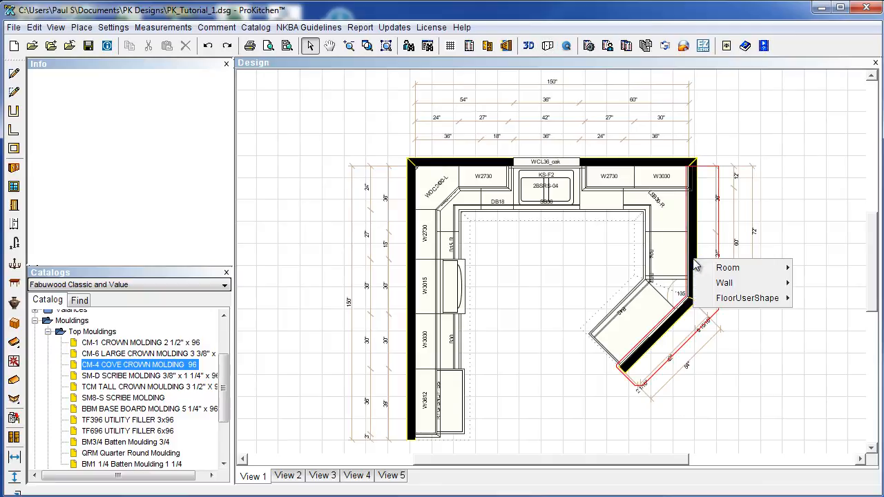
mouse_move(723, 288)
mouse_move(787, 299)
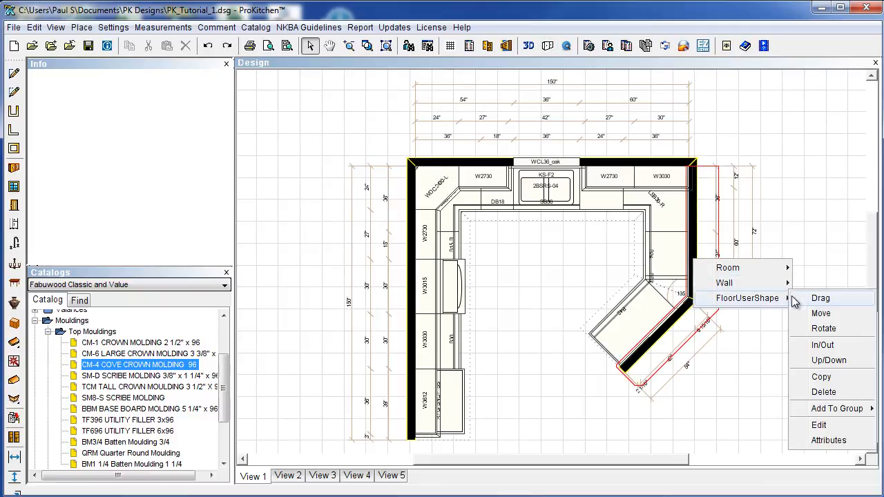
mouse_move(753, 286)
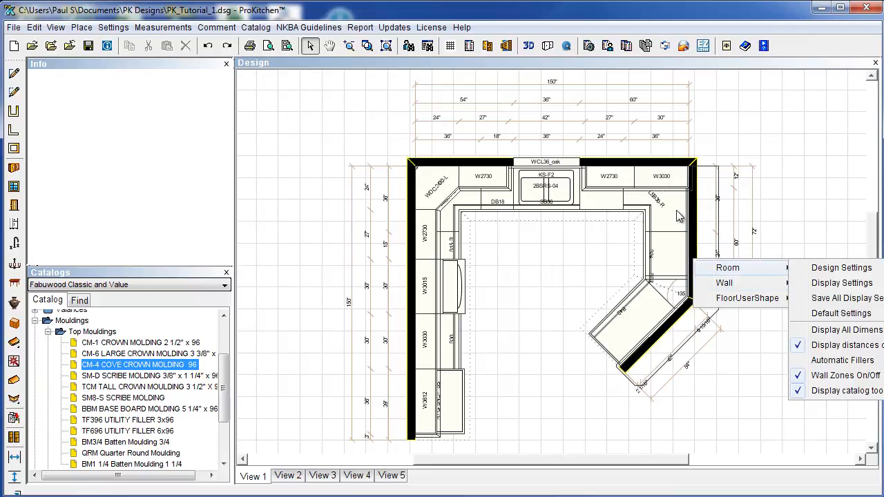
left_click(499, 466)
left_click_drag(515, 460, 602, 460)
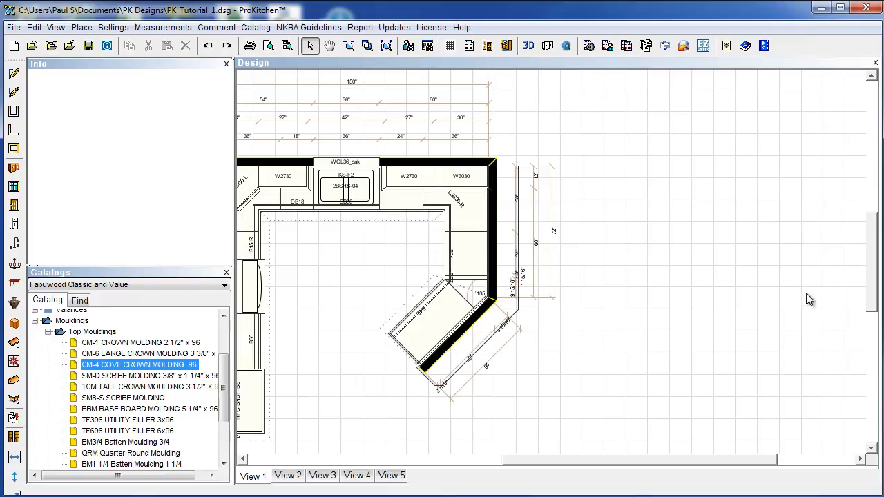
left_click_drag(876, 294, 872, 322)
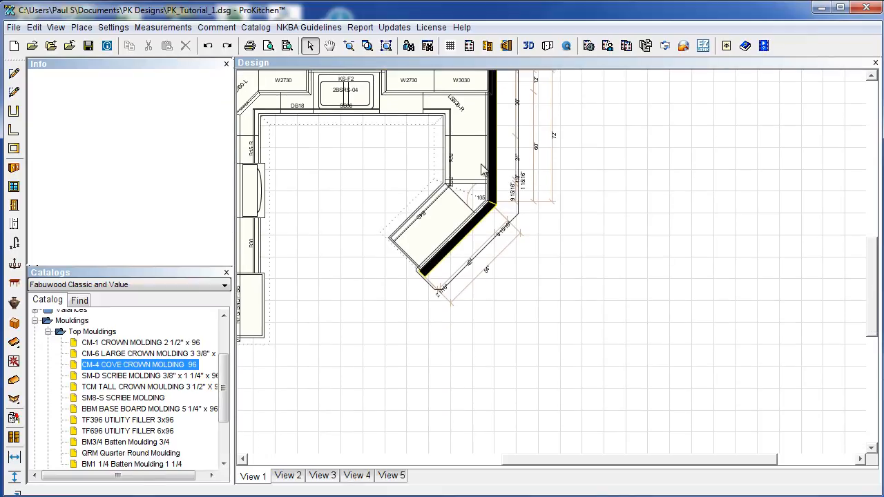
Turn on Zone Outside for the 72" right-hand wall.
right_click(496, 173)
mouse_move(525, 189)
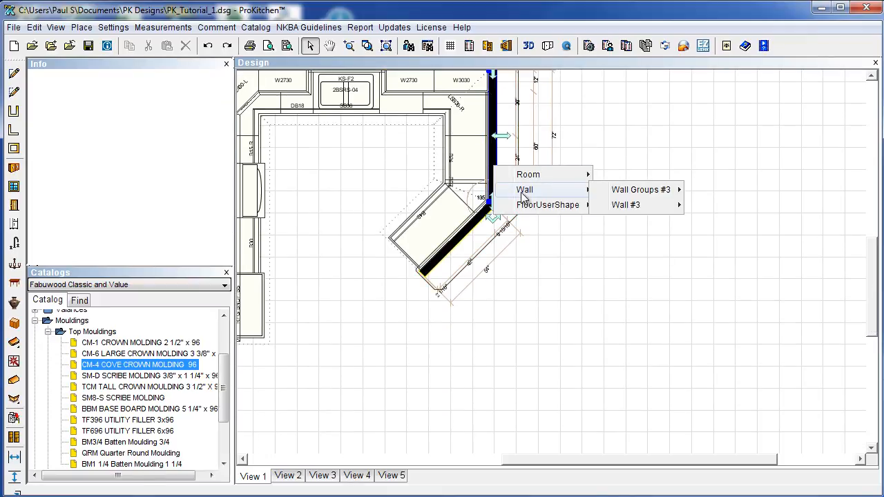
mouse_move(651, 208)
left_click(715, 361)
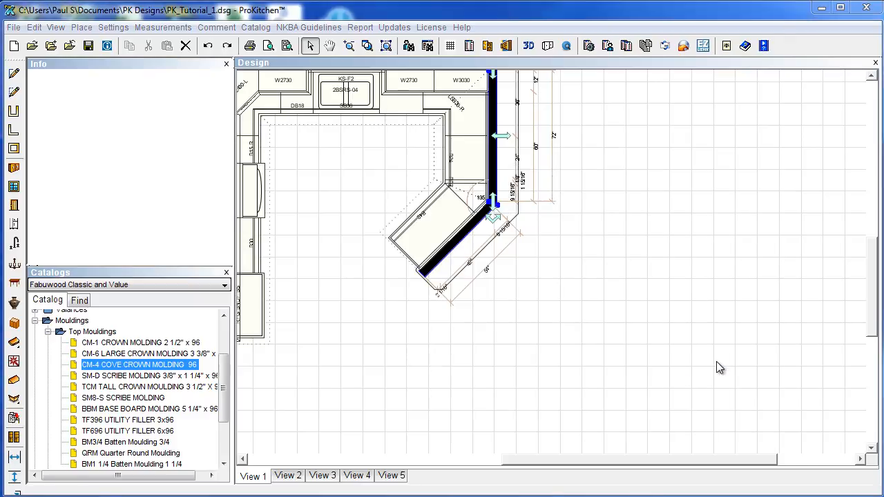
left_click(471, 301)
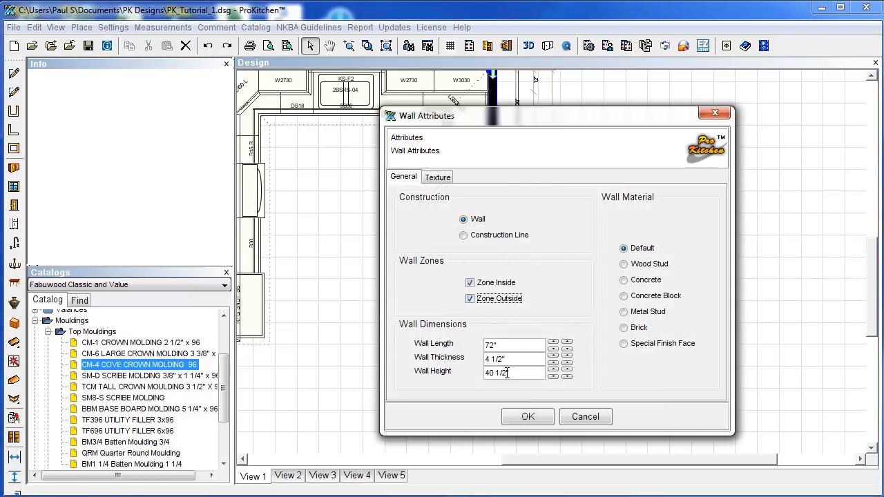
left_click(517, 418)
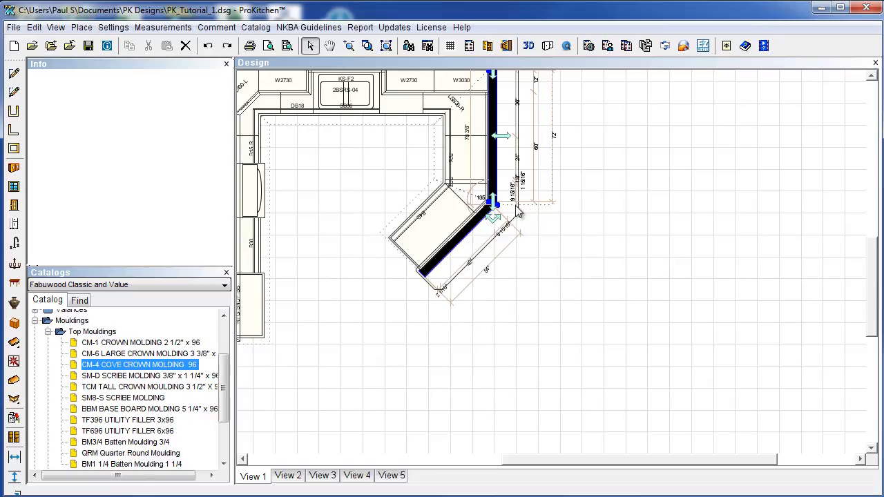
Turn on Zone Outside for the 54" angled Wall #4 and zoom to fit the plan.
right_click(469, 235)
mouse_move(499, 251)
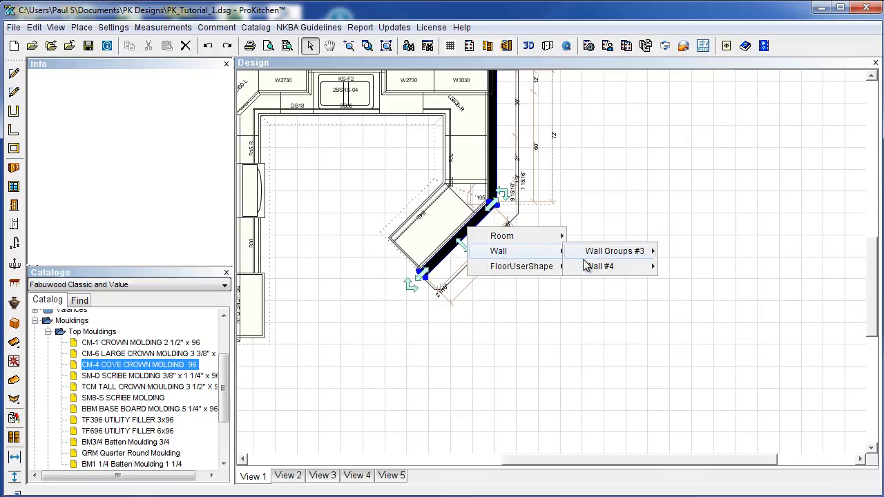
mouse_move(604, 267)
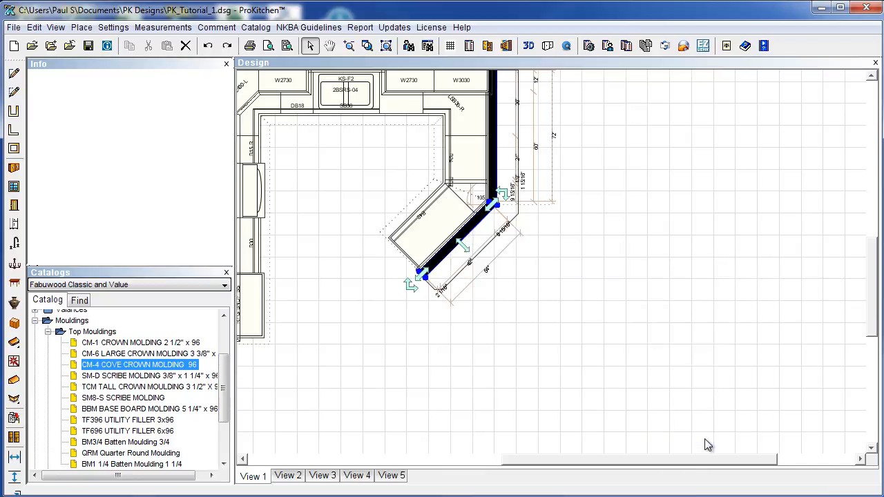
left_click(694, 438)
left_click(470, 299)
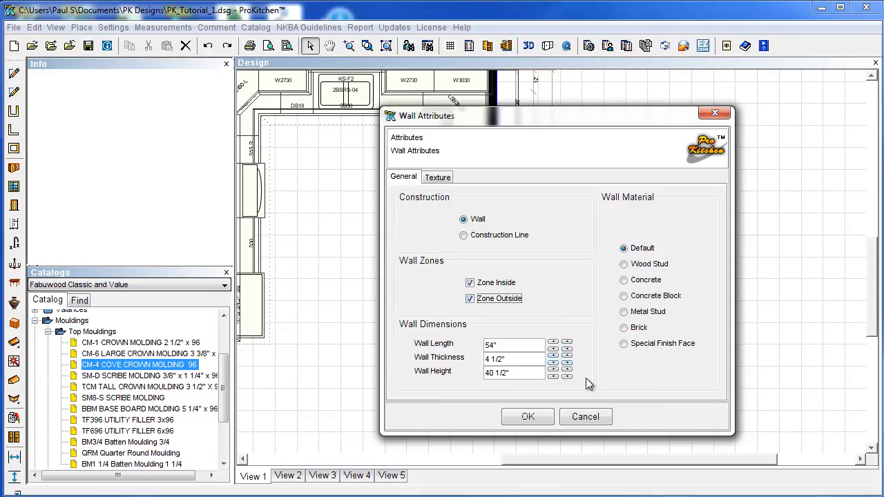
left_click(529, 417)
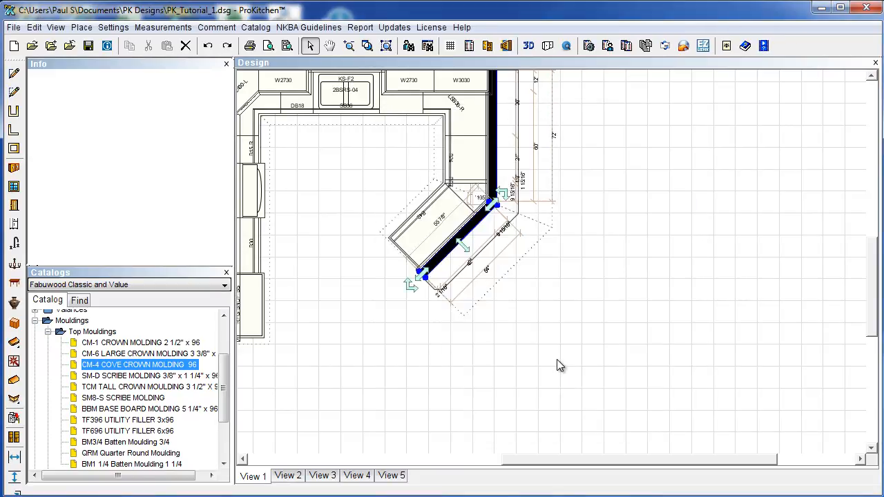
left_click(386, 45)
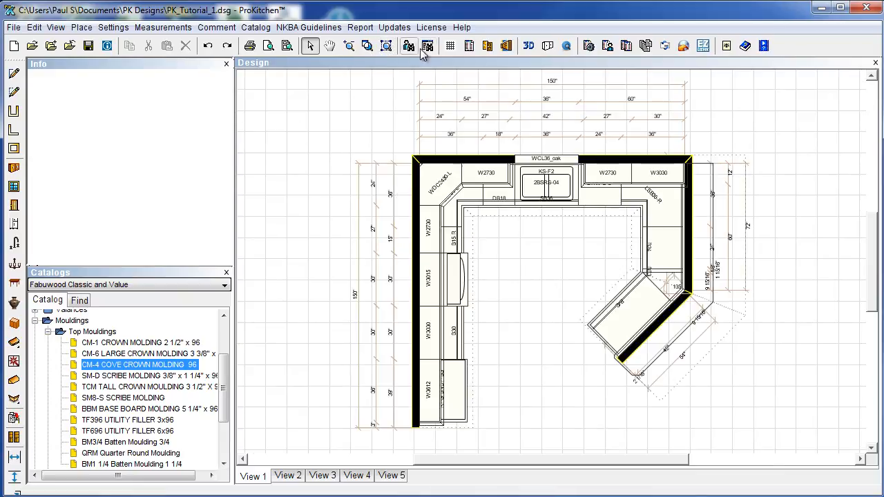
Show the kitchen in 3D, orbiting and zooming out to frame the whole U-shaped layout.
left_click(528, 45)
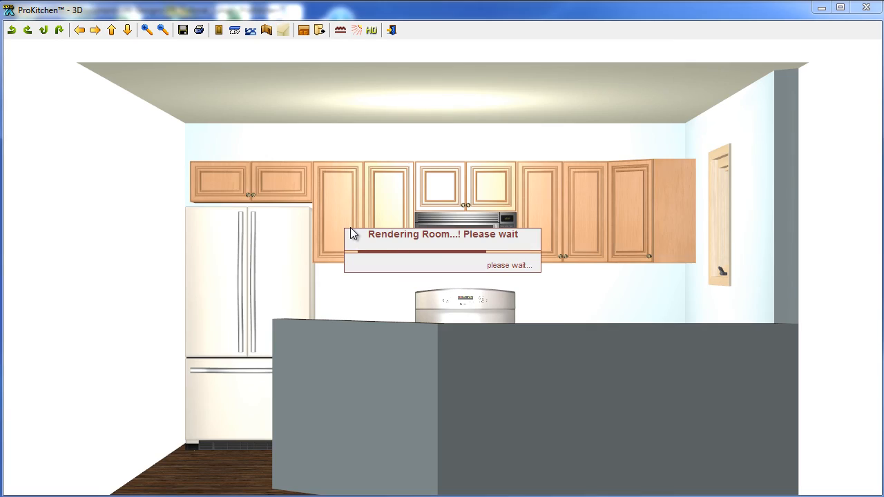
left_click_drag(391, 276, 400, 313)
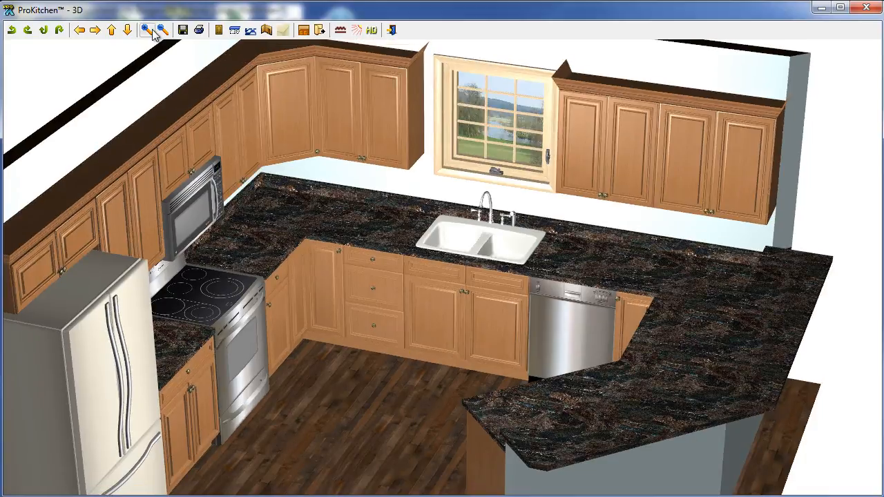
left_click(164, 31)
left_click(167, 34)
left_click_drag(435, 266, 377, 266)
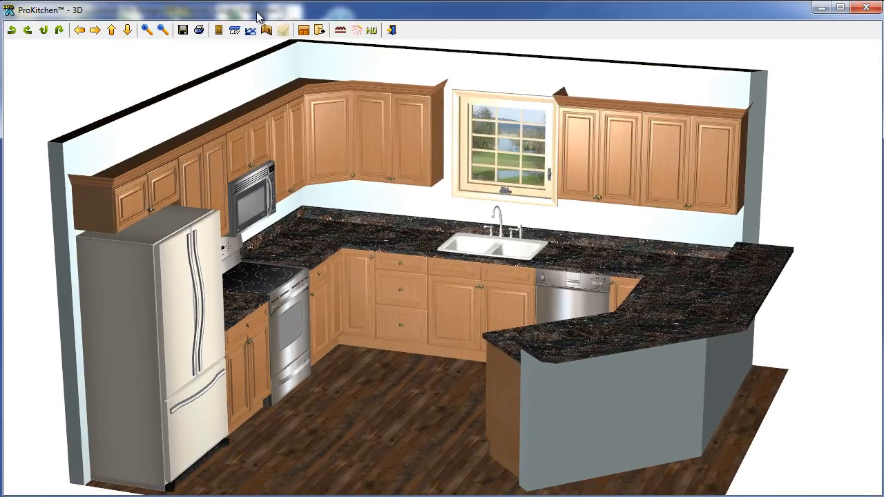
left_click(218, 29)
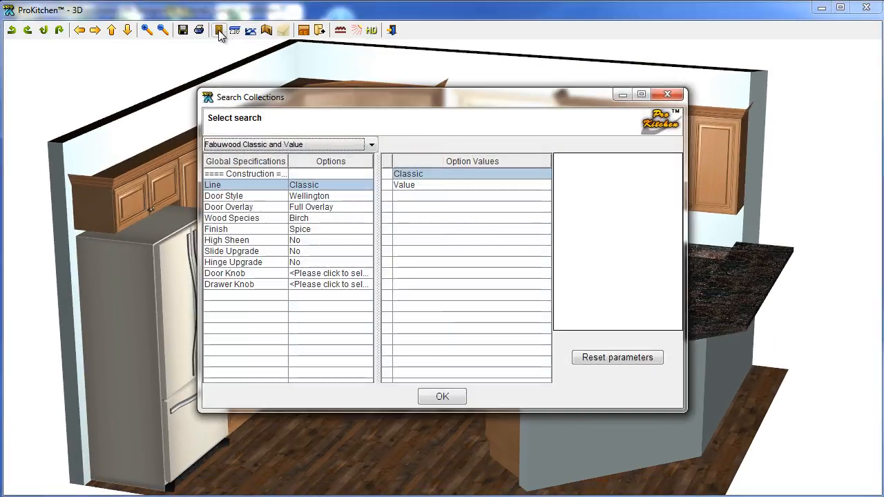
Apply Elite doors, a Merlot finish and High Sheen to the cabinets.
left_click(317, 207)
left_click(318, 198)
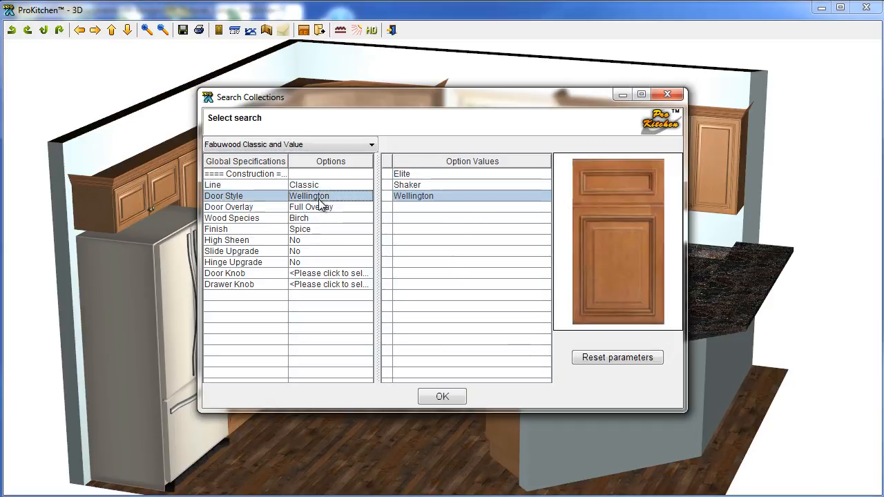
left_click(417, 185)
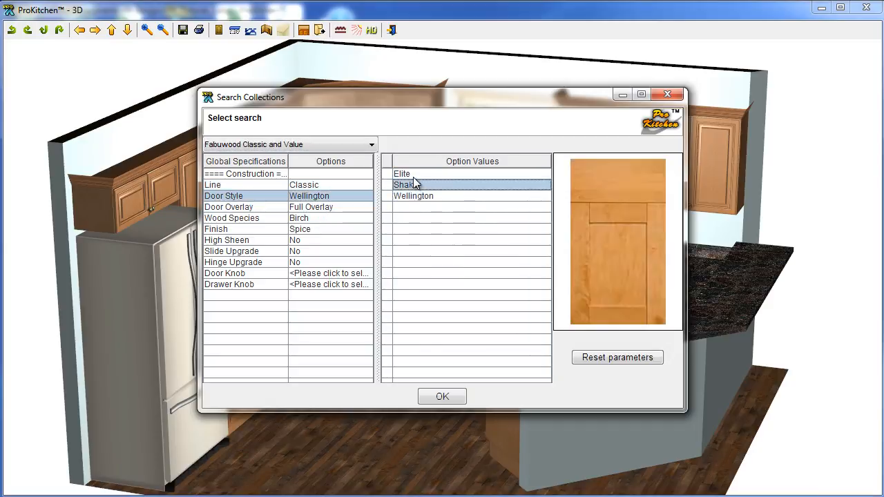
left_click(415, 176)
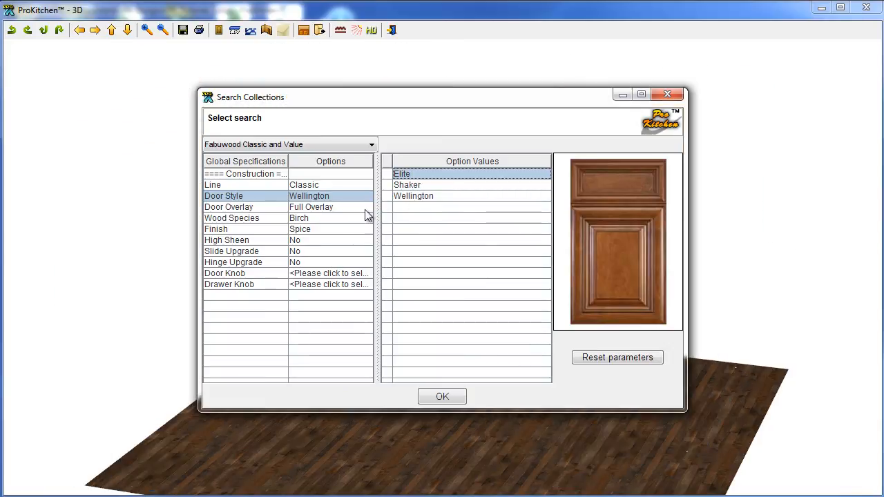
left_click(356, 229)
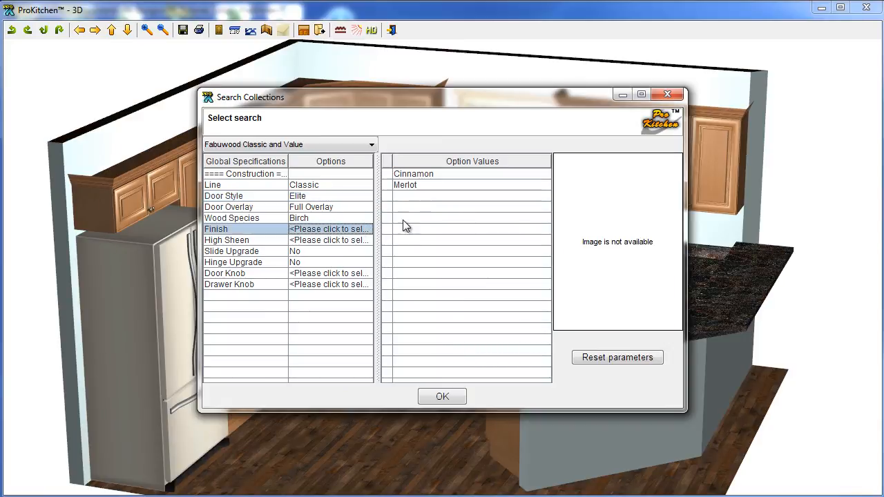
left_click(406, 185)
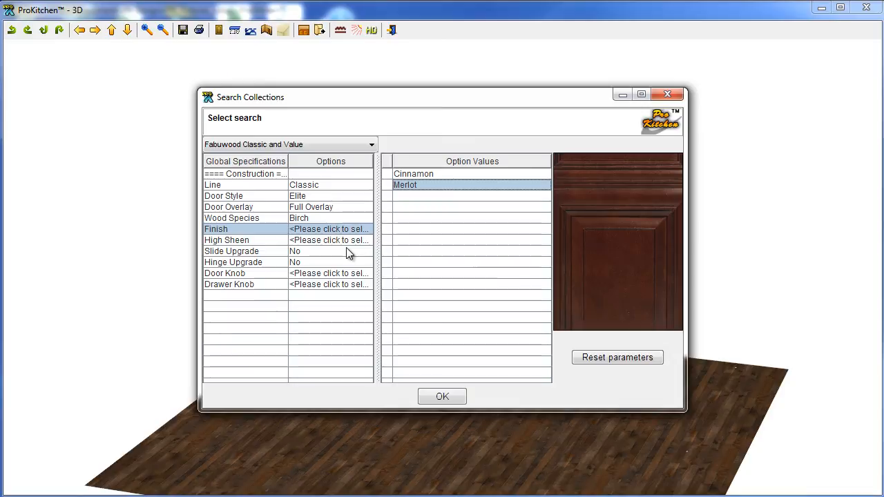
left_click(341, 242)
left_click(410, 177)
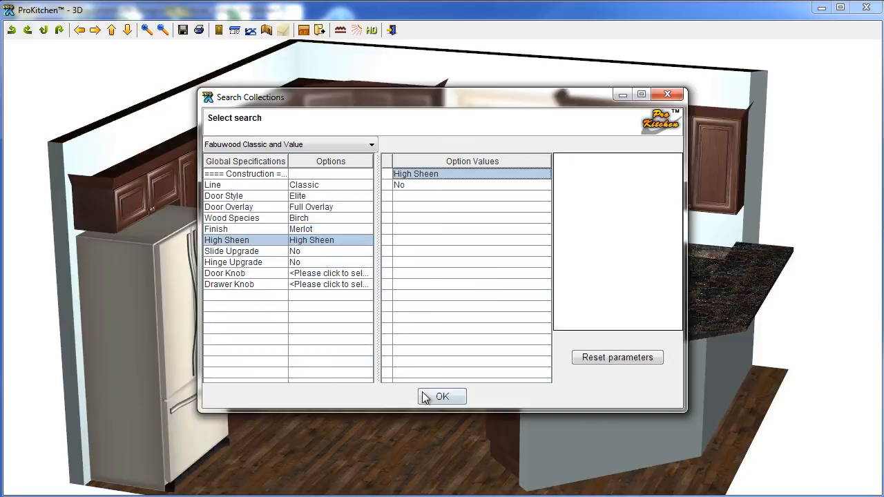
left_click(419, 393)
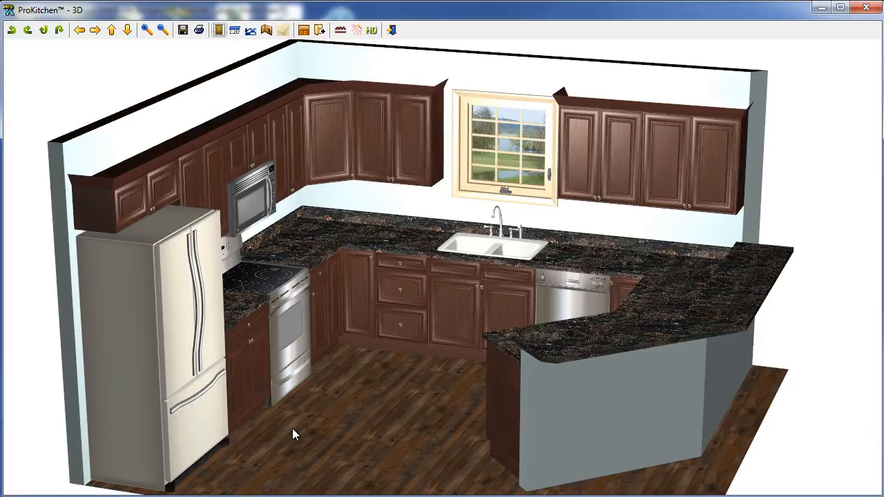
Restyle the cabinets as Value line with Hallmark doors, 1/2" Overlay and Pecan finish.
left_click(219, 32)
left_click(311, 185)
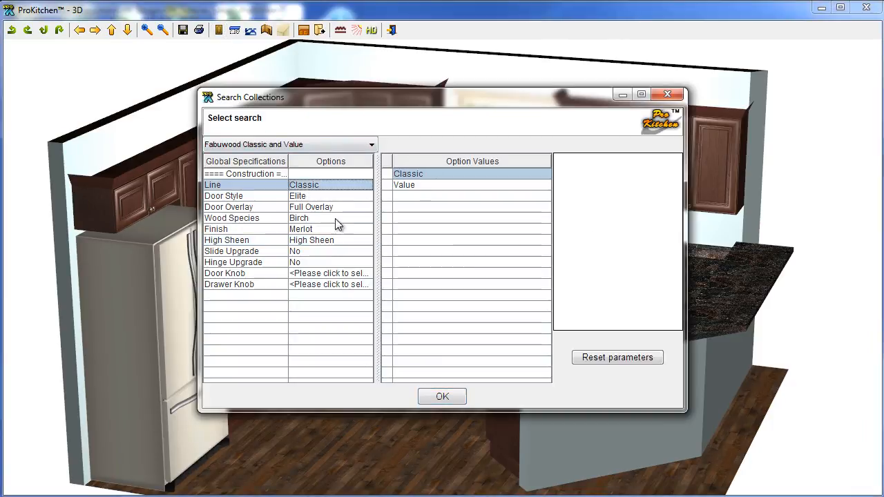
left_click(404, 185)
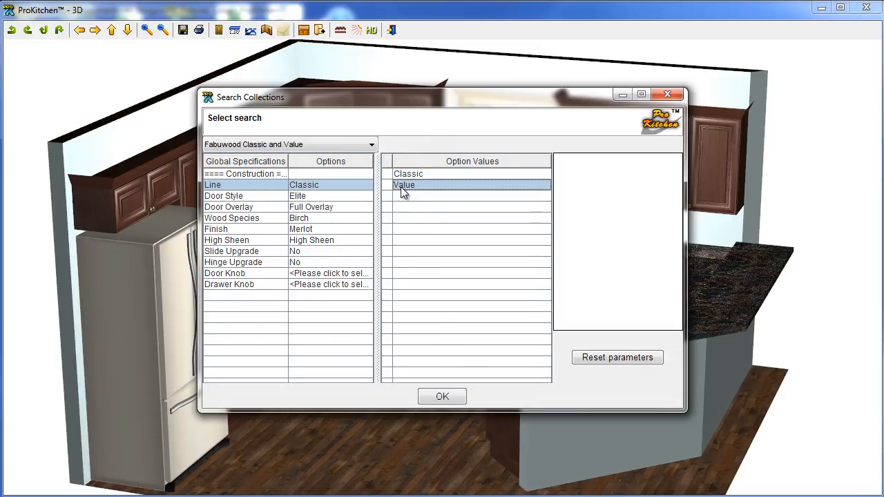
left_click(324, 196)
left_click(418, 176)
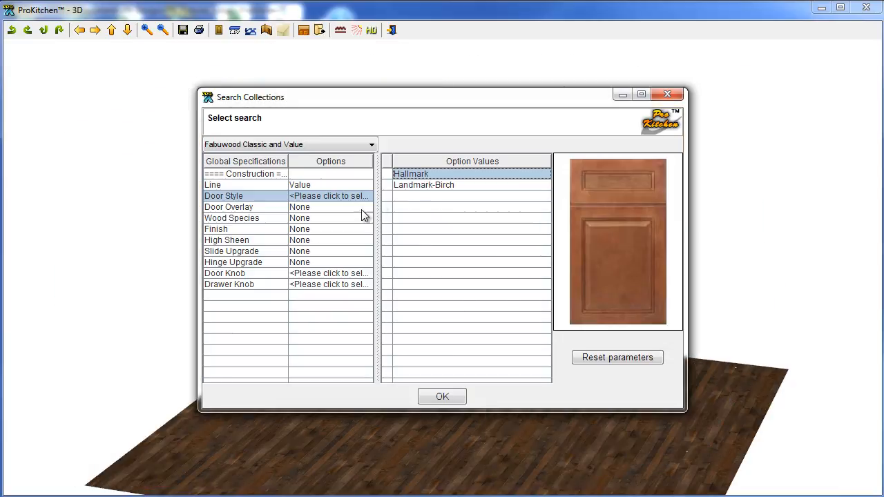
left_click(335, 207)
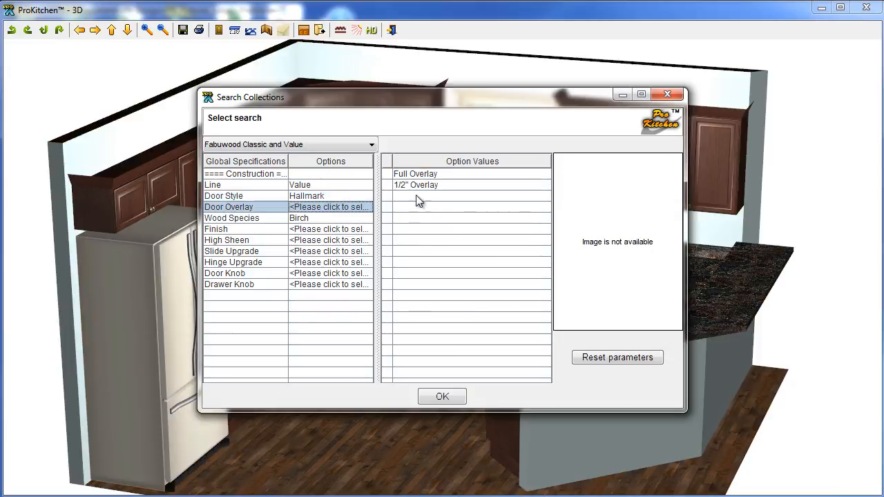
left_click(417, 185)
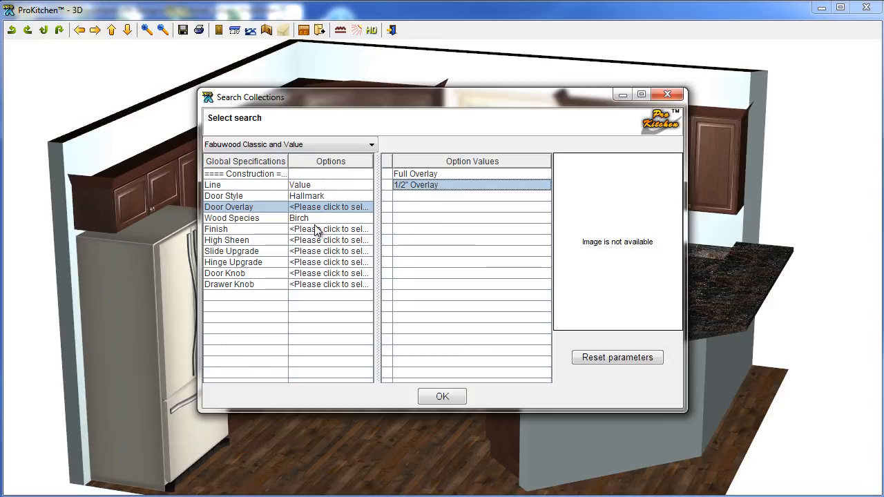
left_click(409, 185)
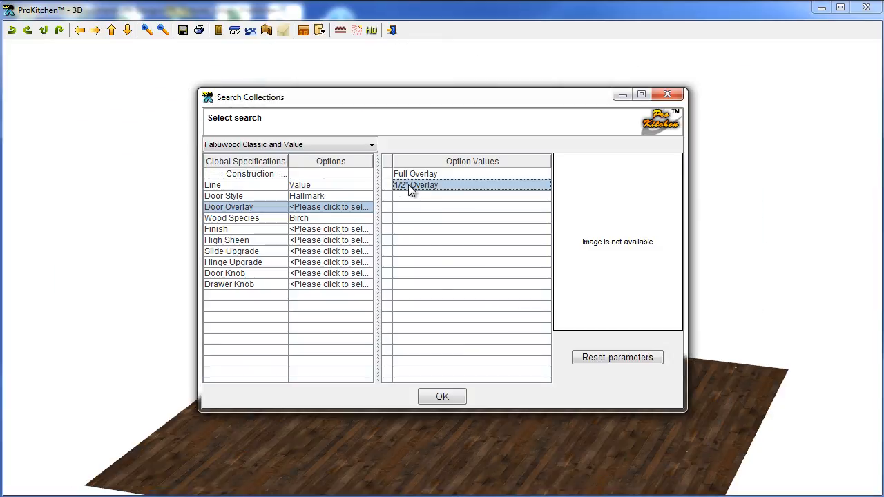
left_click(330, 229)
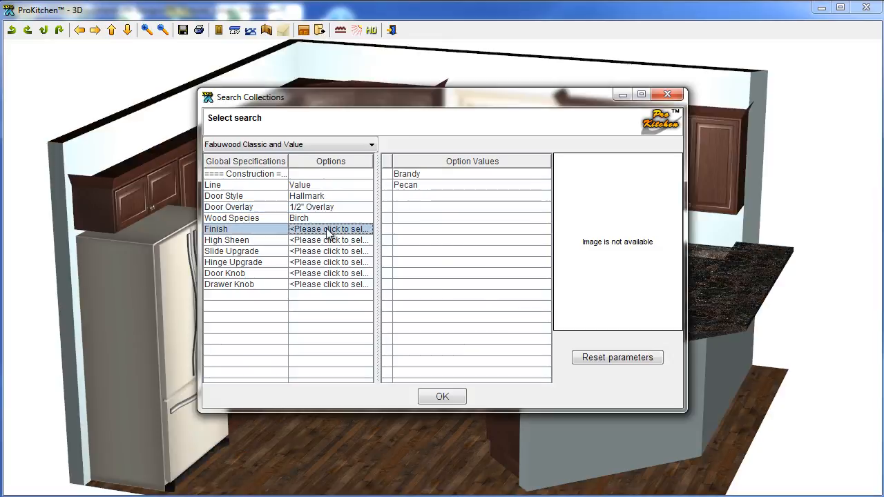
left_click(406, 185)
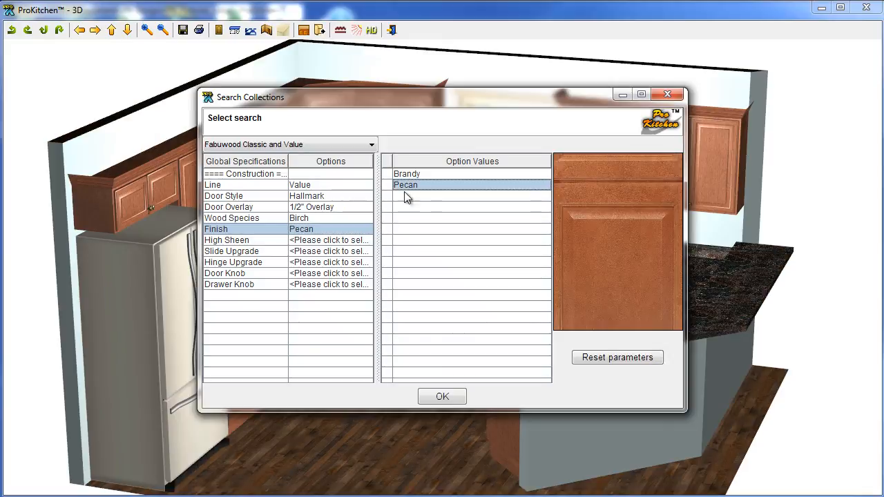
left_click(442, 400)
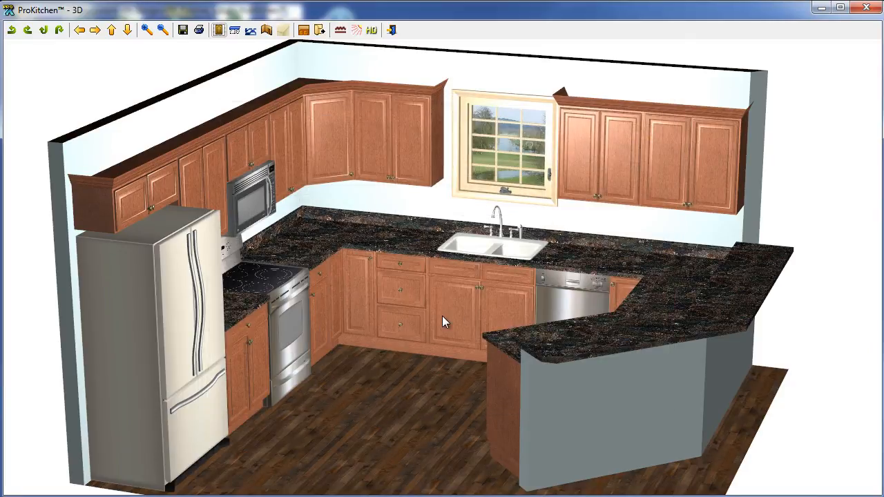
Try Granite #003 on the countertops, then apply the tan Granite #006 and close the picker.
left_click(238, 31)
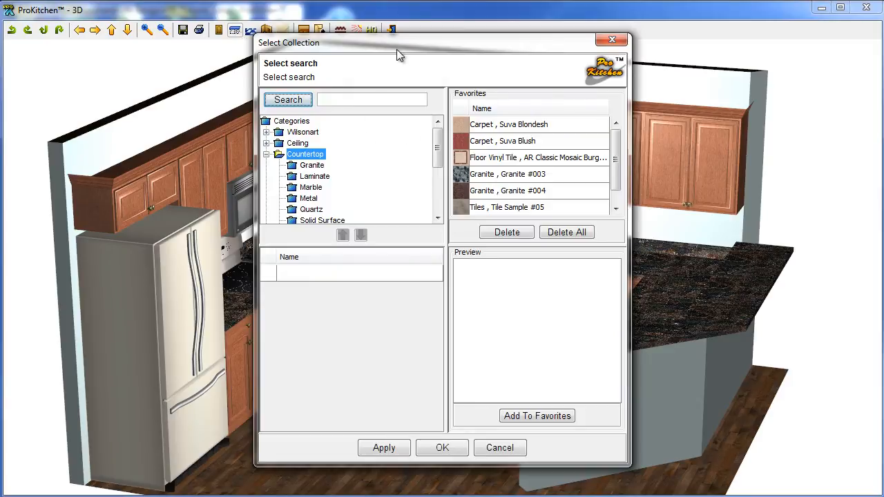
left_click_drag(396, 49, 301, 33)
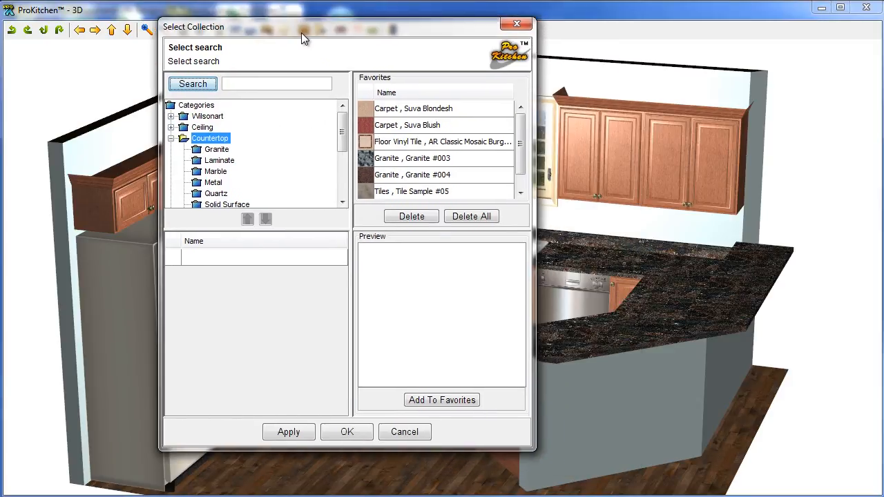
left_click(199, 150)
left_click(197, 292)
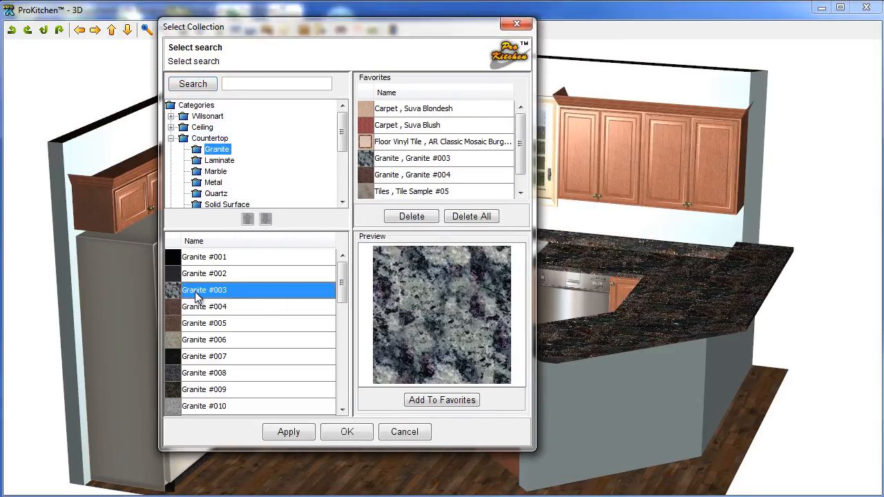
left_click_drag(362, 32, 378, 66)
left_click(221, 381)
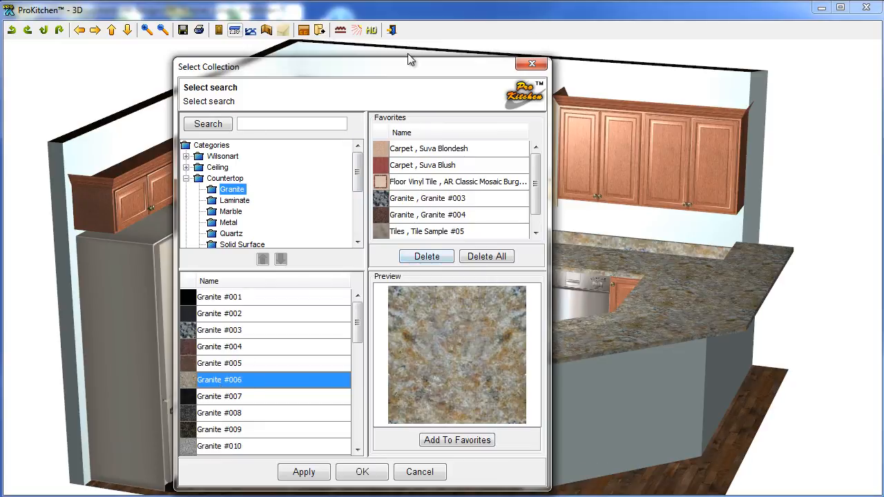
left_click_drag(400, 70, 383, 63)
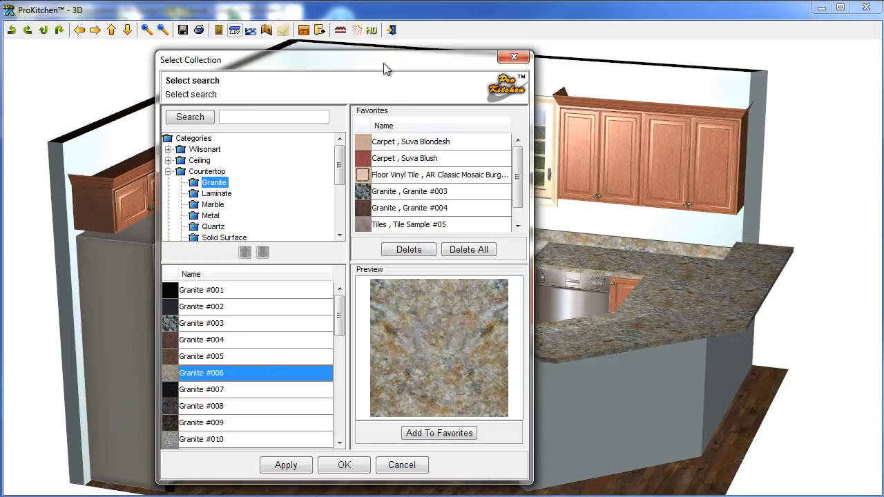
left_click(514, 58)
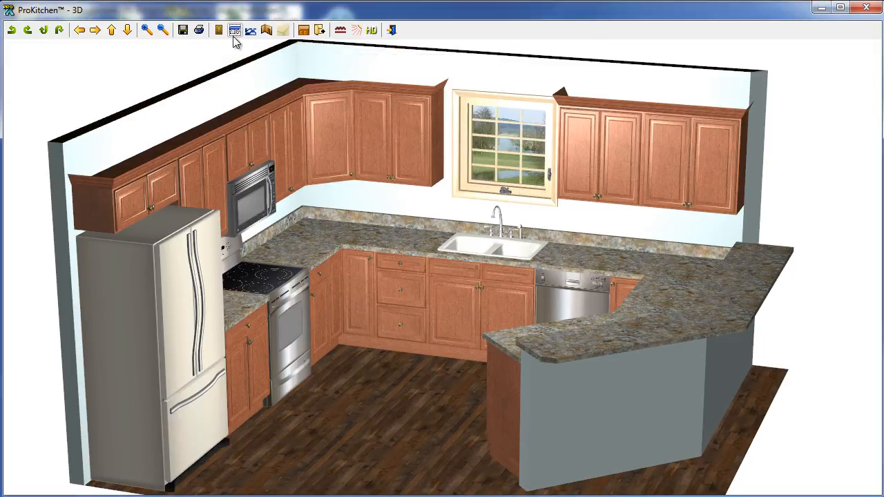
left_click(250, 30)
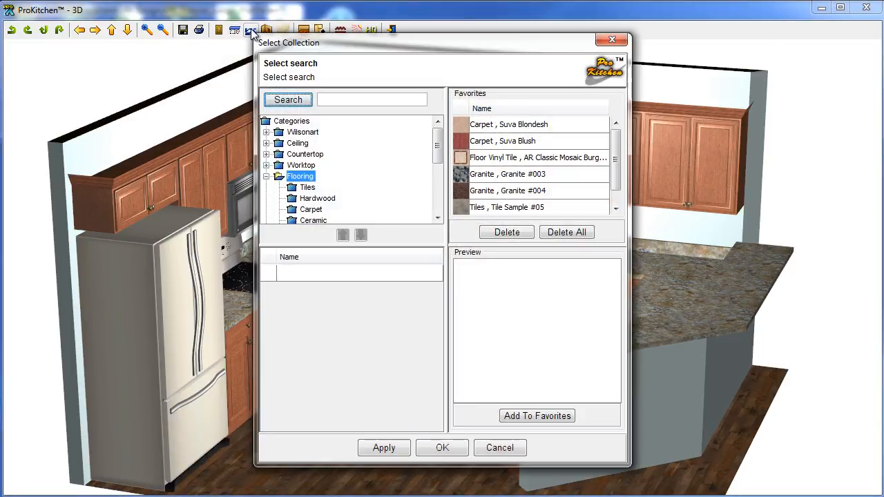
left_click(612, 40)
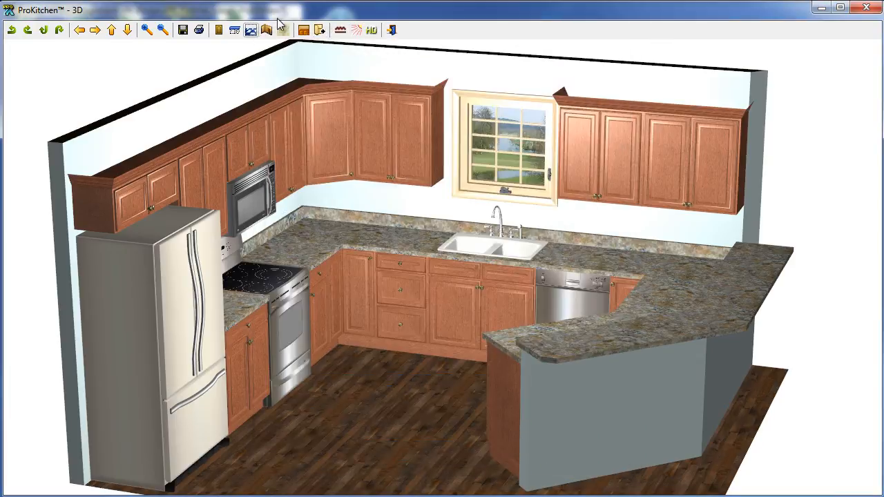
left_click(267, 30)
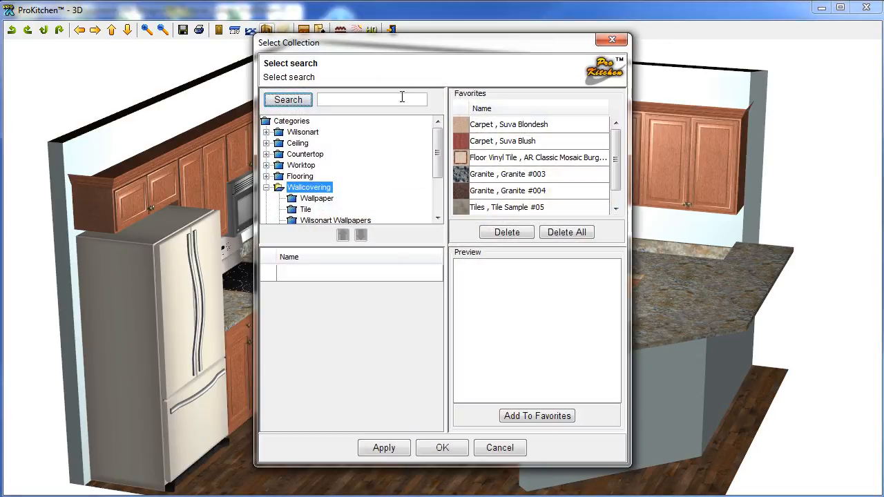
left_click(612, 40)
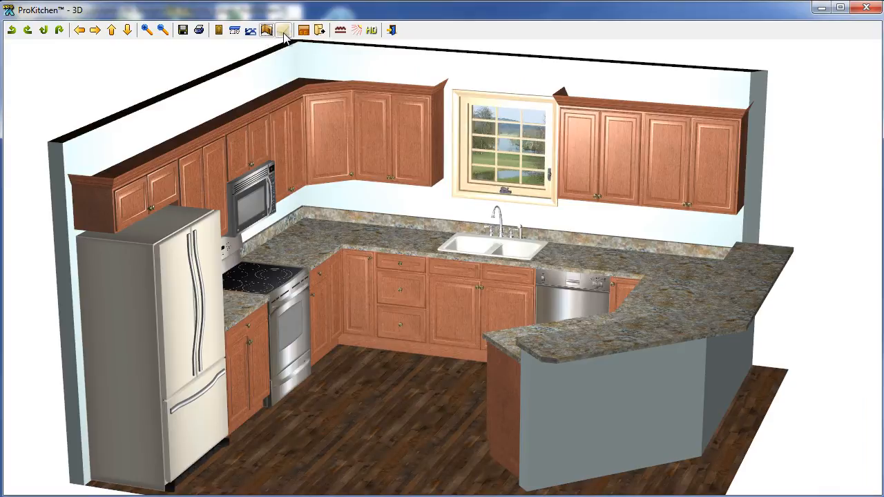
left_click(355, 32)
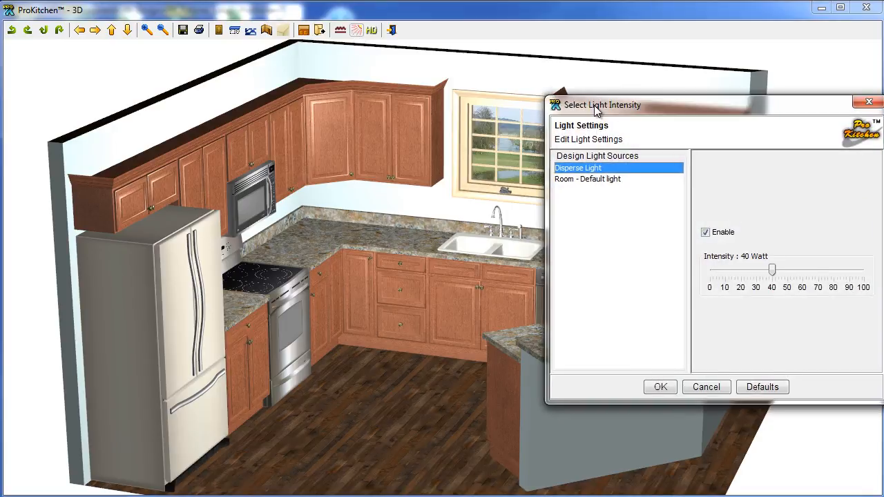
left_click_drag(596, 107, 332, 105)
mouse_move(510, 271)
left_mouse_down()
mouse_move(566, 278)
mouse_move(474, 281)
mouse_move(542, 283)
mouse_move(525, 271)
mouse_move(483, 281)
mouse_move(524, 286)
mouse_move(493, 286)
mouse_move(509, 286)
left_mouse_up()
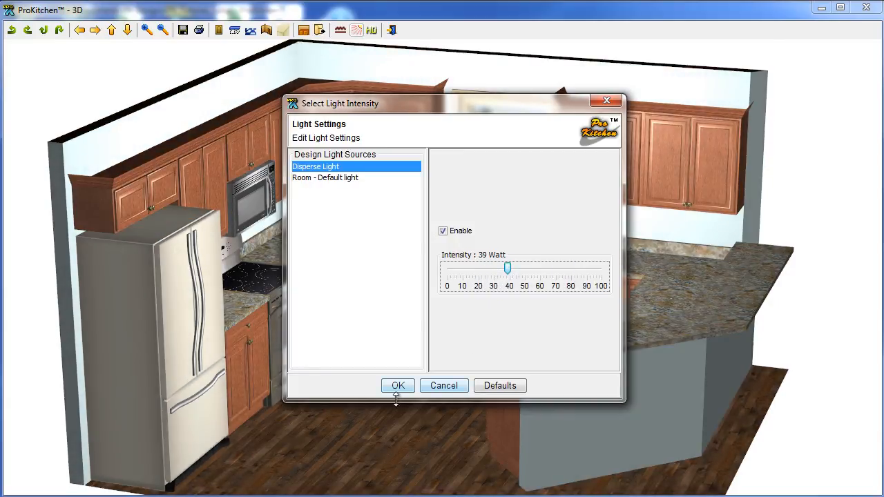
left_click(439, 385)
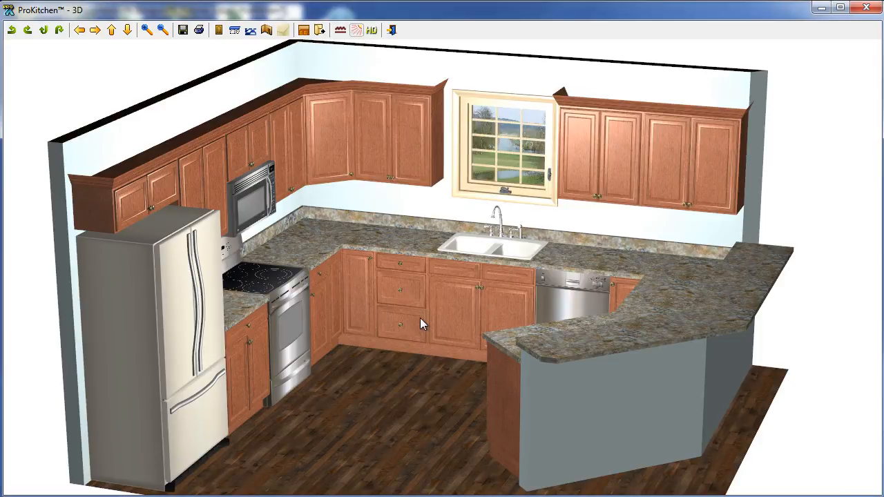
Swap the 3D view for an isometric line drawing, orbit it toward the sink wall, then close it.
left_click(866, 6)
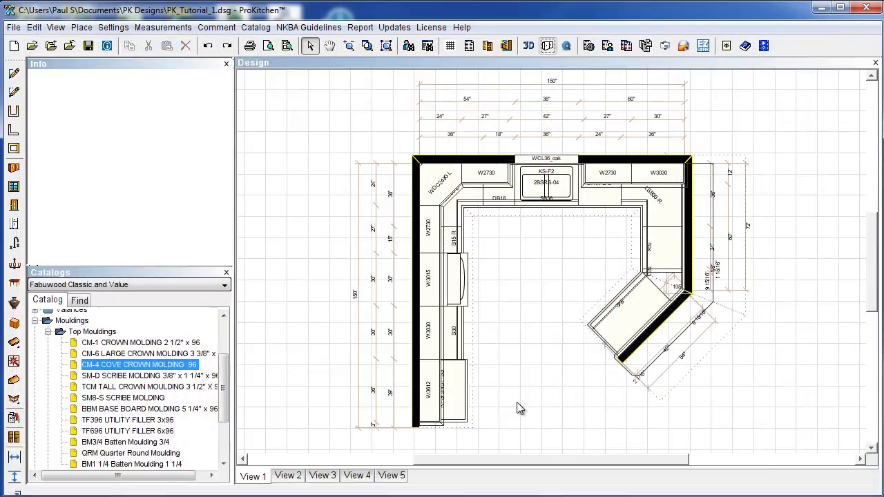
left_click(547, 47)
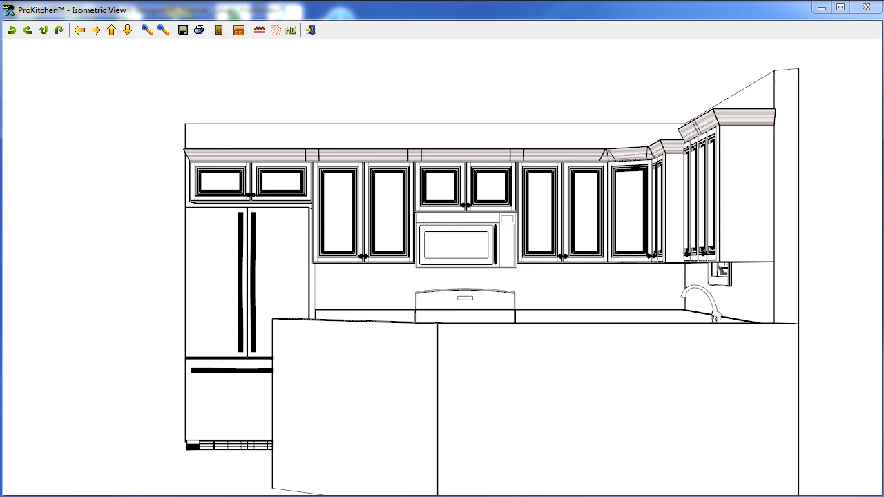
left_click_drag(271, 321, 502, 340)
left_click_drag(607, 348, 638, 310)
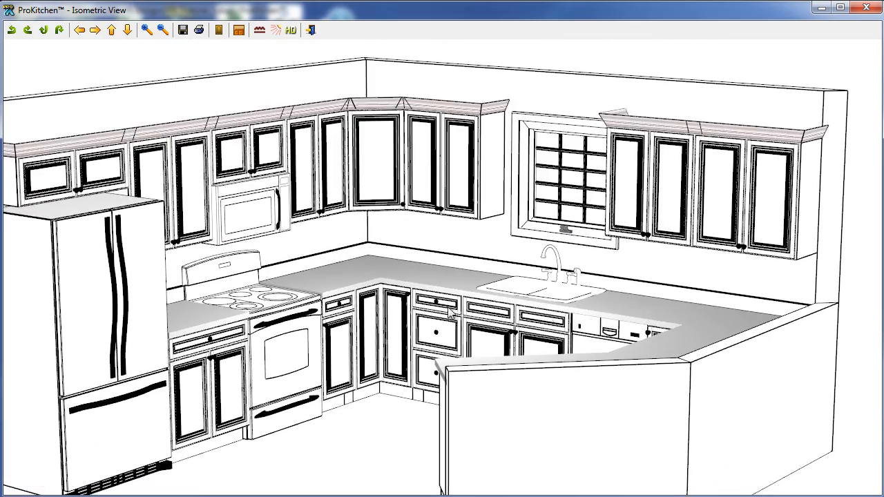
left_click_drag(408, 384, 421, 305)
left_click_drag(372, 292, 478, 311)
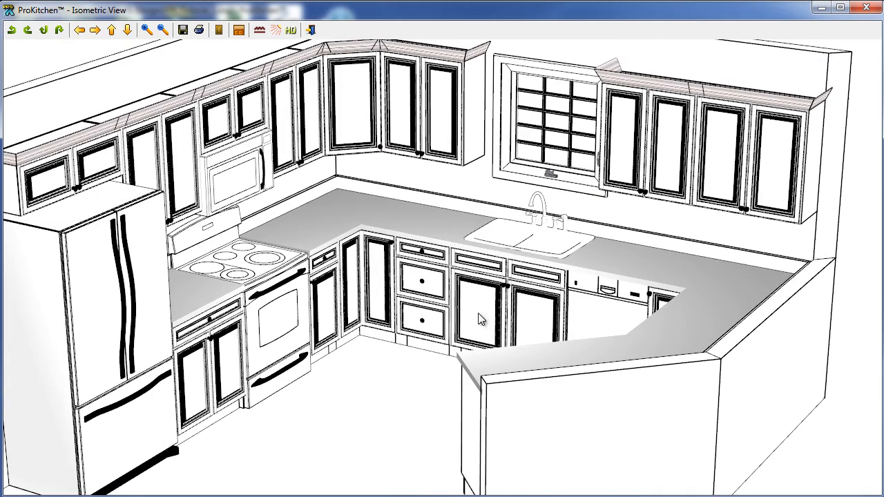
left_click(866, 8)
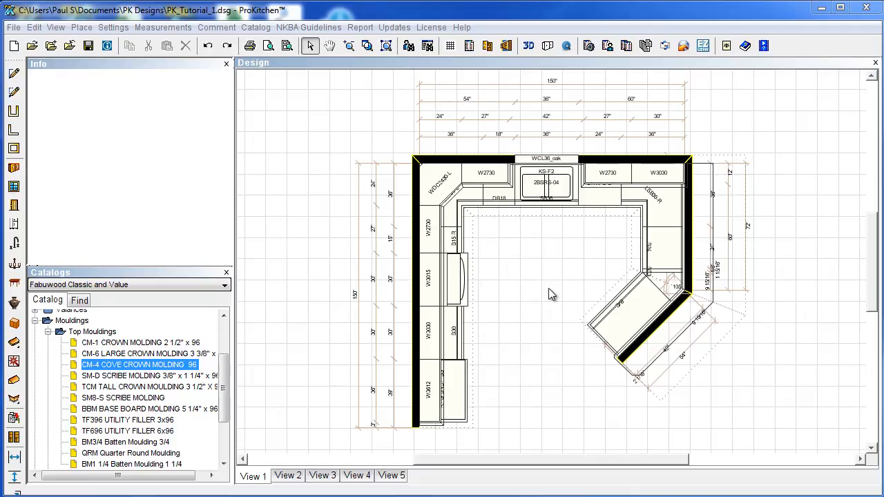
left_click_drag(226, 386, 223, 343)
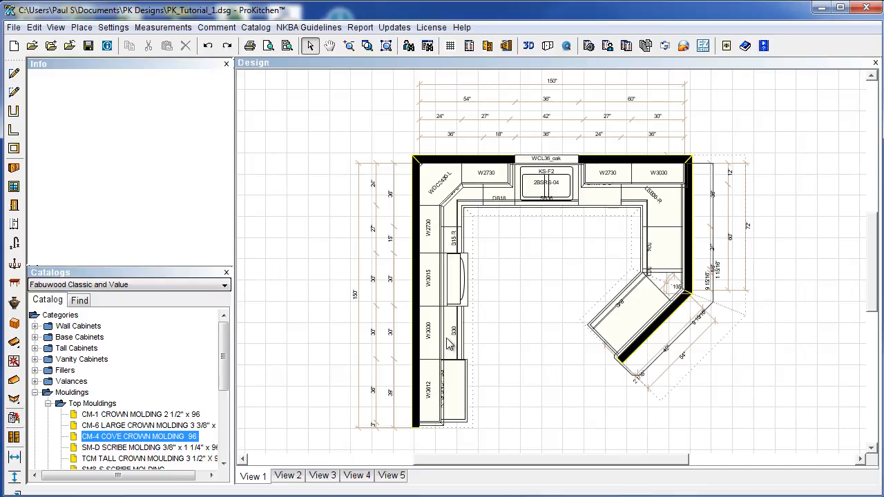
left_click(487, 46)
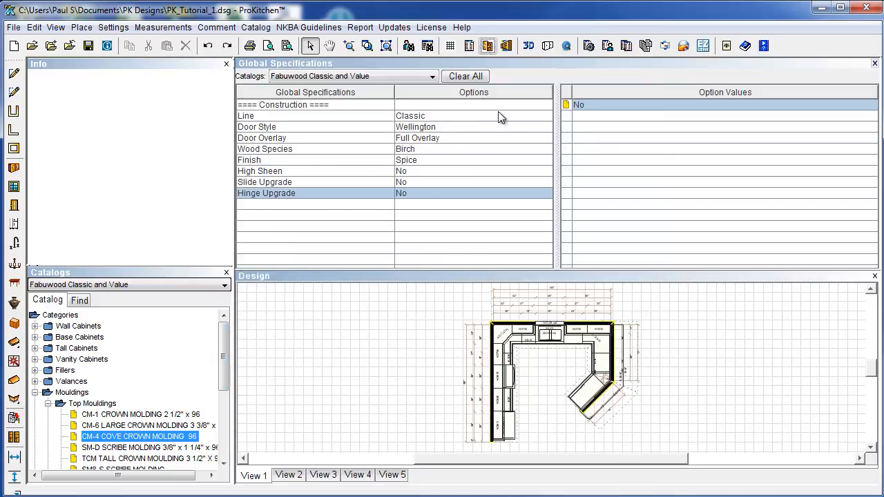
left_click(489, 46)
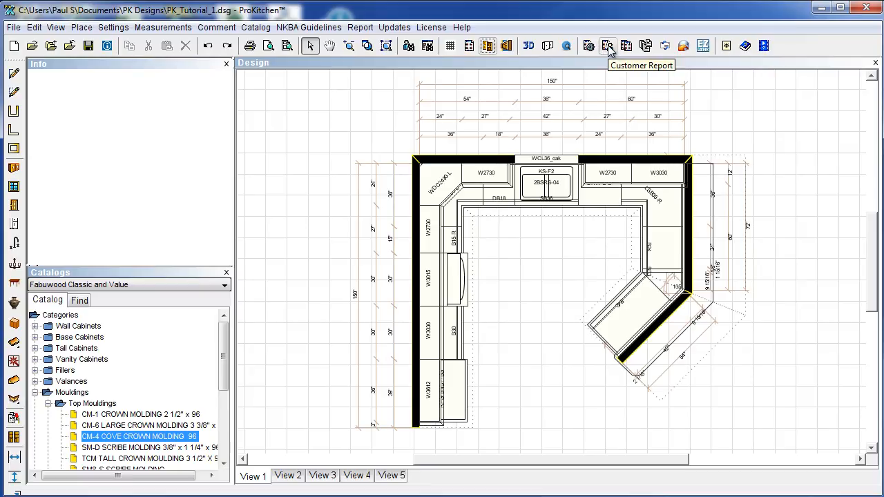
Start a customer report with shipping charged as a percentage and installation set to 0.
left_click(608, 46)
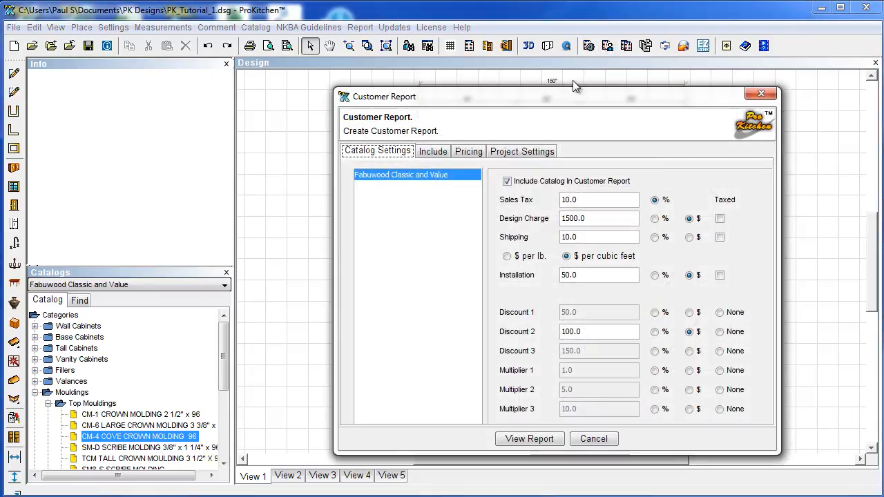
left_click_drag(557, 97, 440, 62)
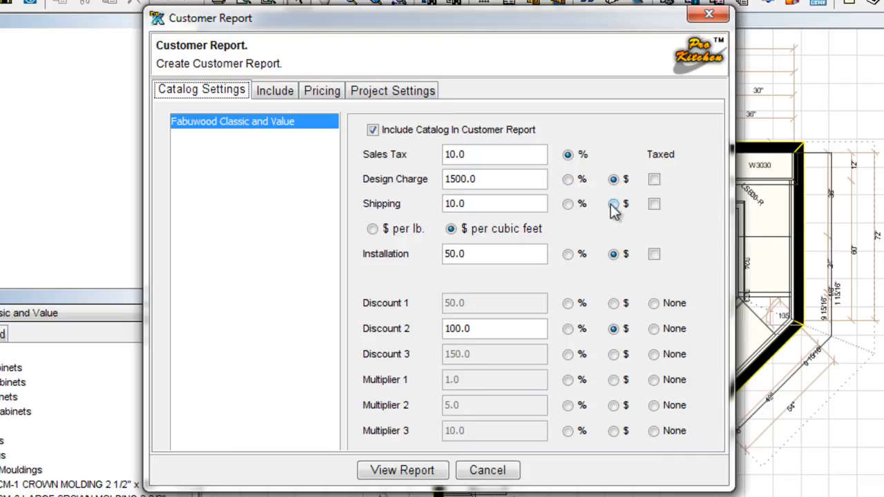
left_click(568, 204)
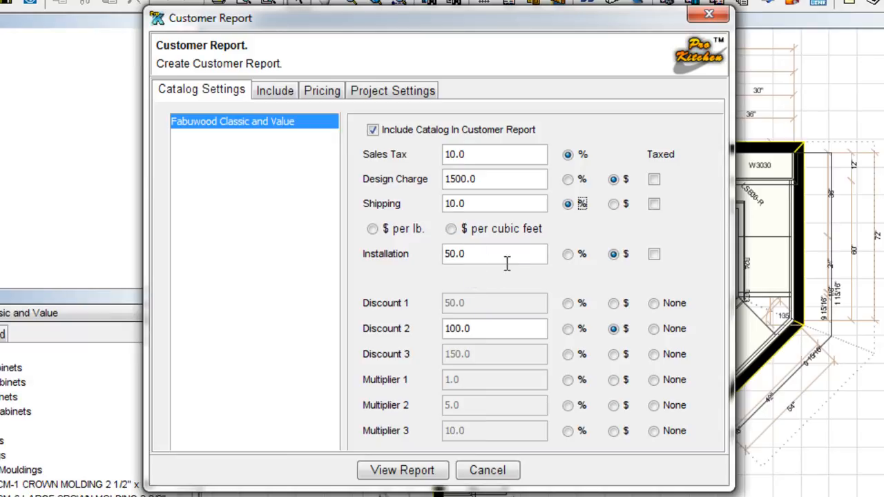
left_click_drag(526, 256, 427, 254)
type("0")
Enable Discount 1 and set it to 33.00 percent.
left_click(613, 305)
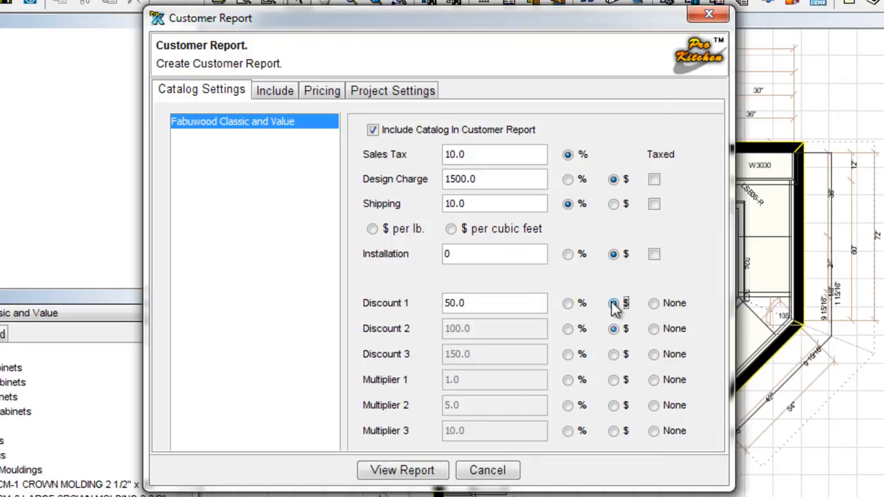
double_click(489, 305)
type("33.00")
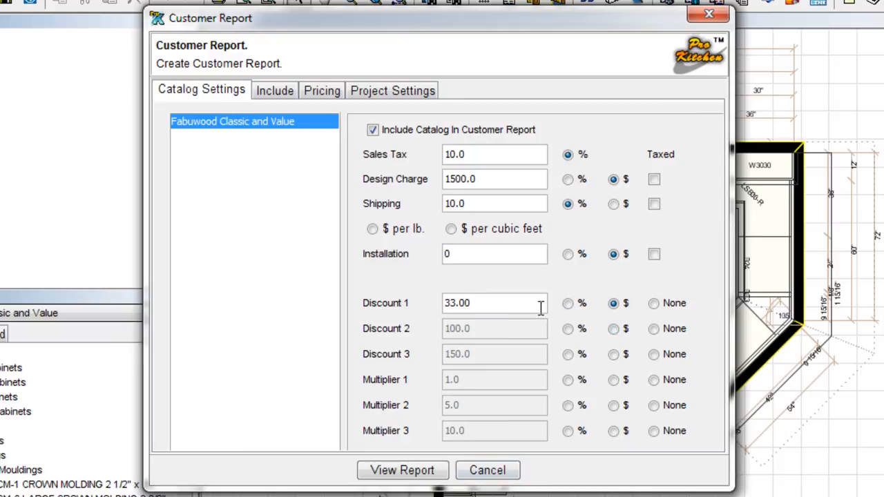
left_click(569, 303)
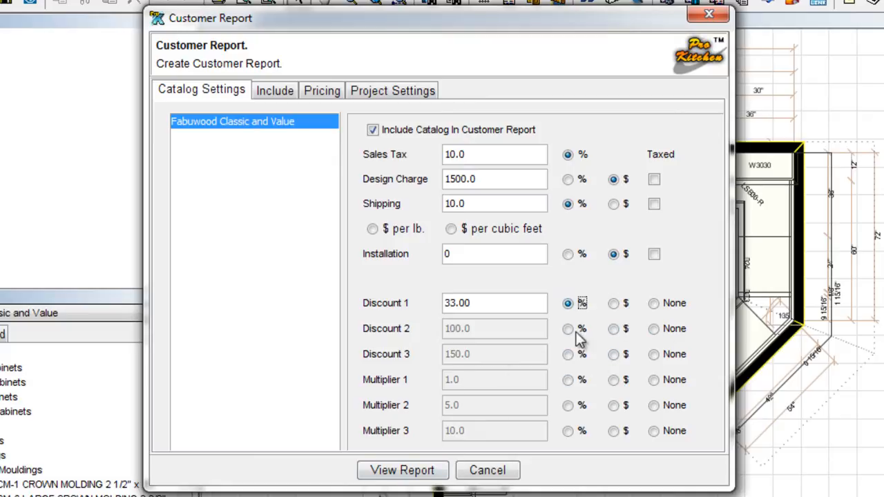
left_click(274, 92)
Give the LSB36-L row a 1,500.00 installation charge in the report's pricing table.
left_click(375, 246)
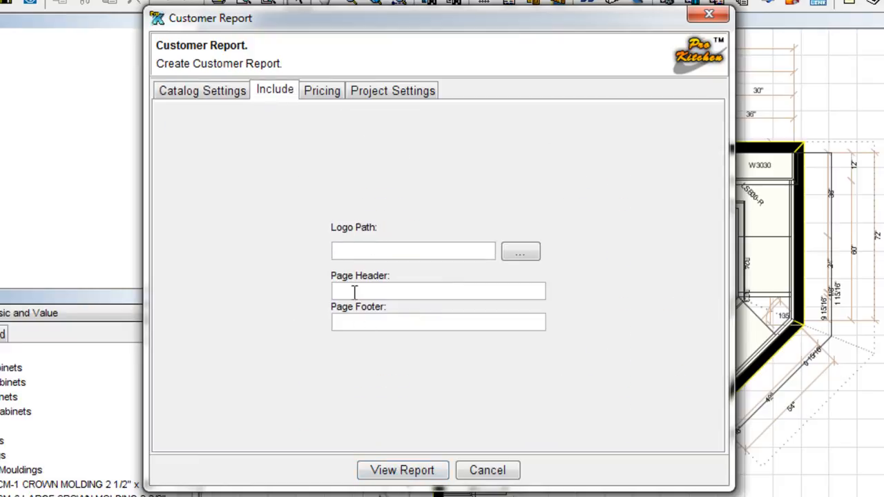
left_click(323, 90)
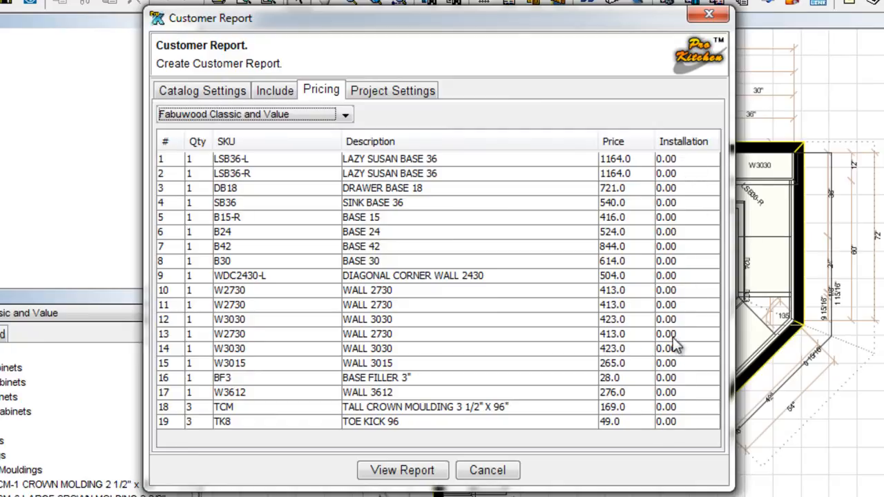
double_click(691, 159)
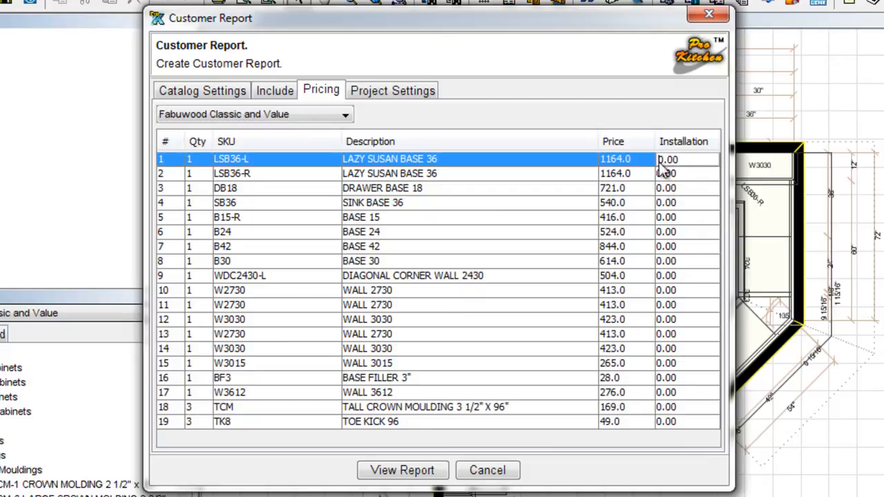
type("150")
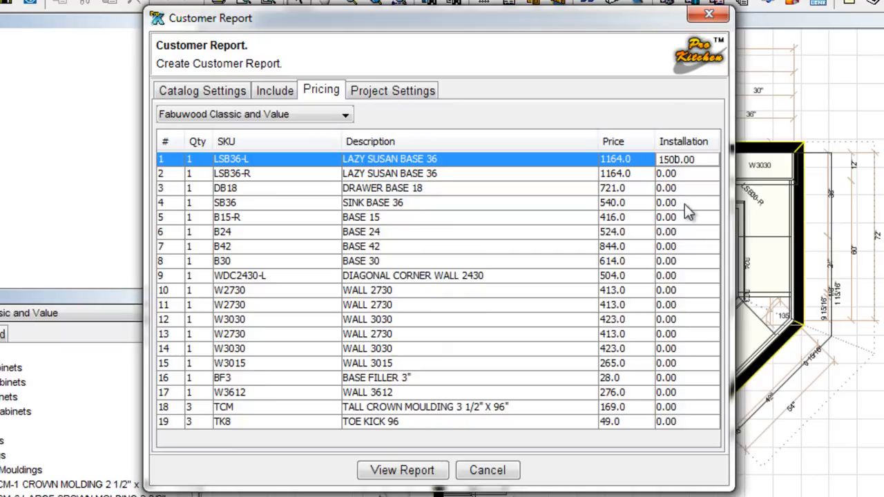
left_click(697, 177)
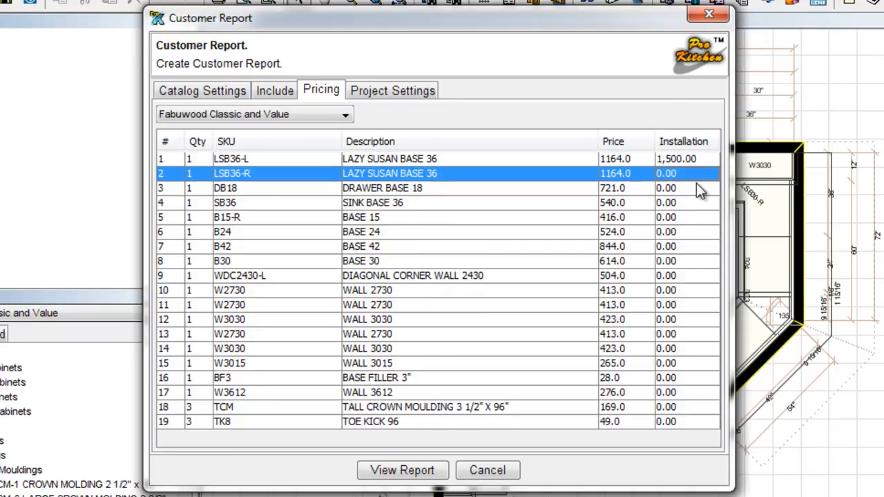
left_click(669, 159)
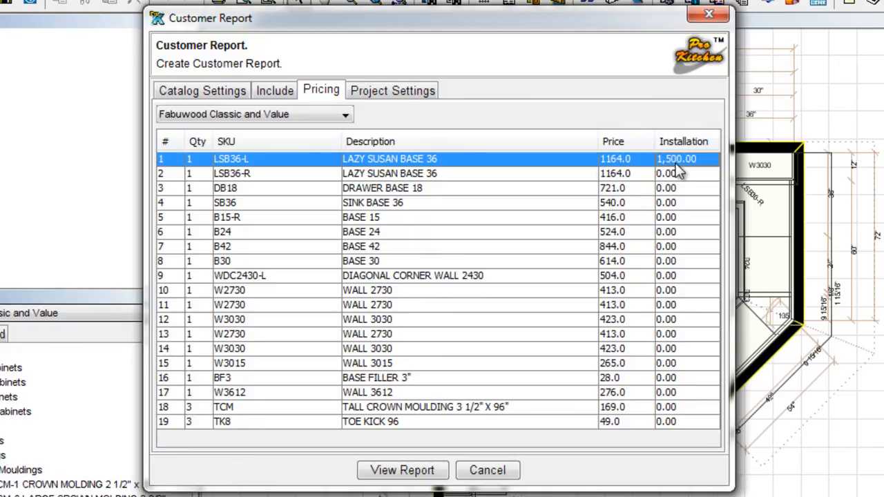
left_click(683, 187)
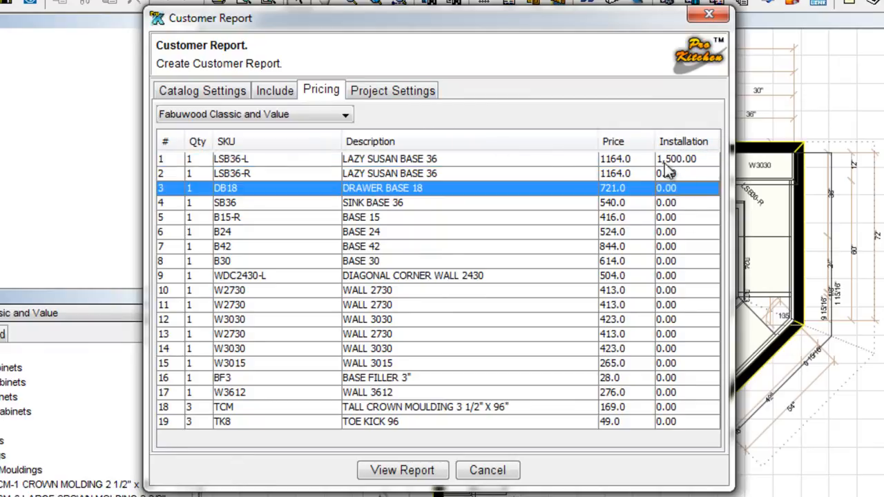
left_click(393, 92)
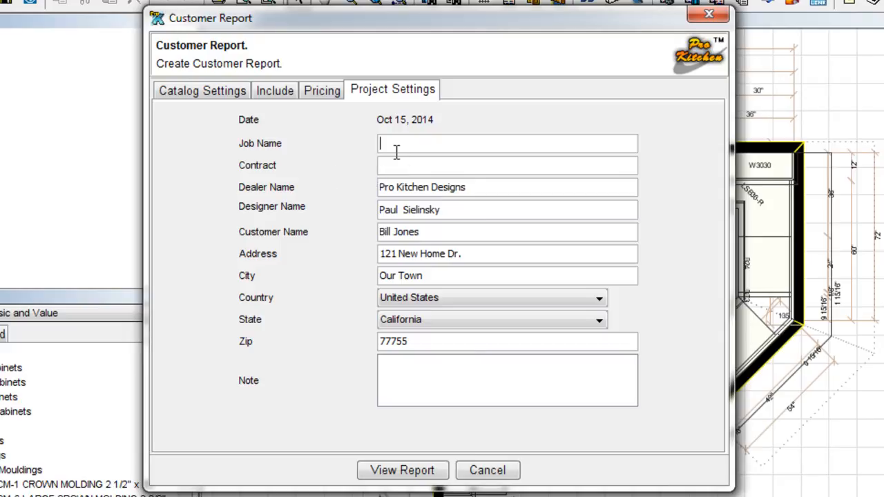
Enter 'Smith Job' as the Job Name in the report's Project Settings.
type("Smith Job")
left_click(384, 142)
left_click(385, 166)
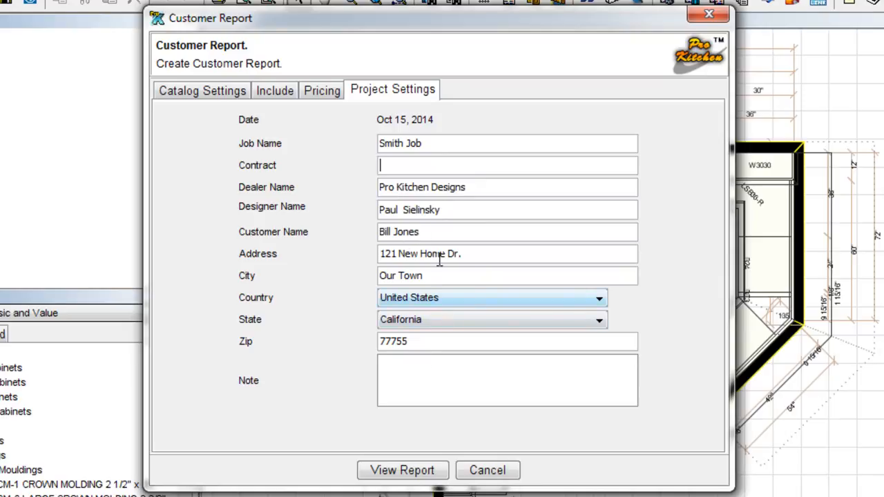
left_click(412, 473)
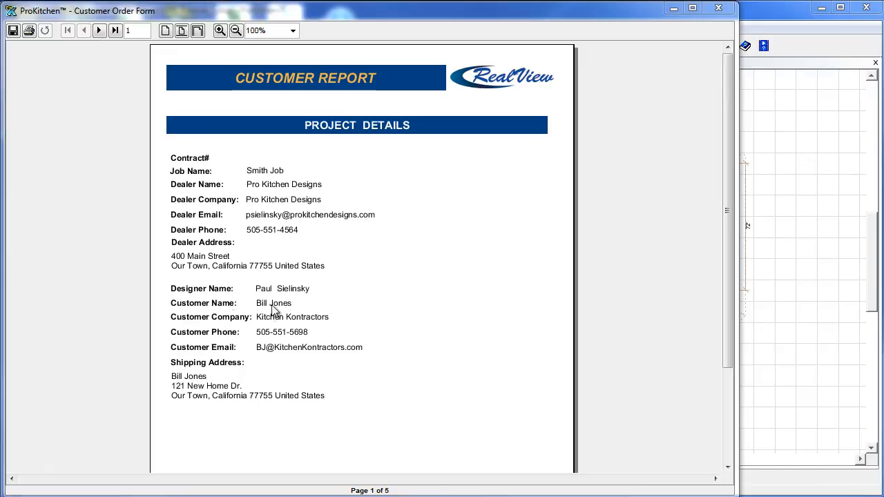
Page through the customer report's catalog options, products and 10,878.40 totals, then close it.
left_click(97, 31)
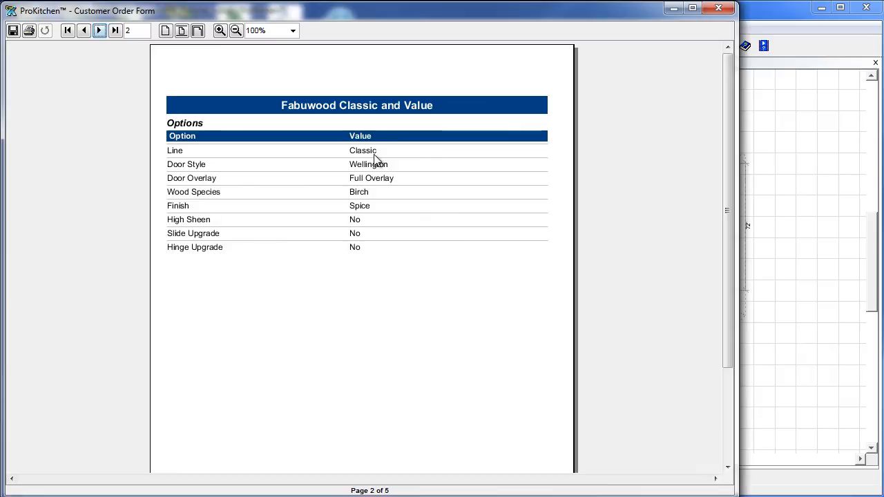
left_click(100, 31)
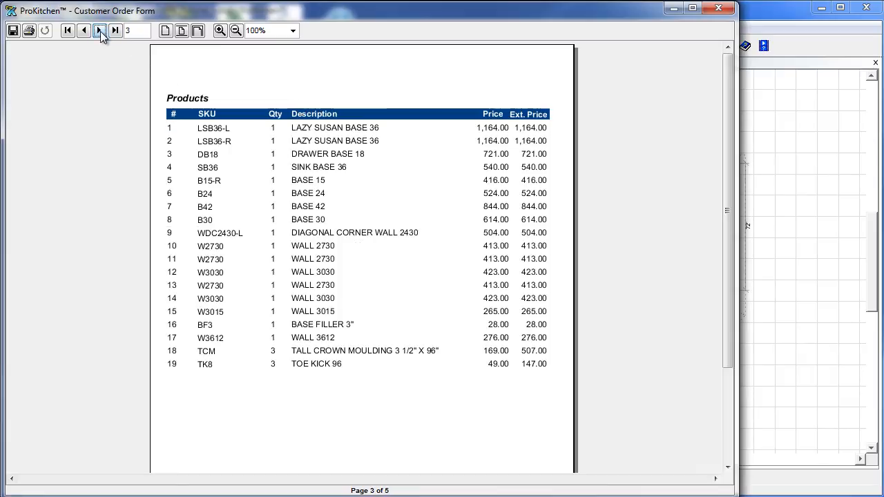
left_click(99, 31)
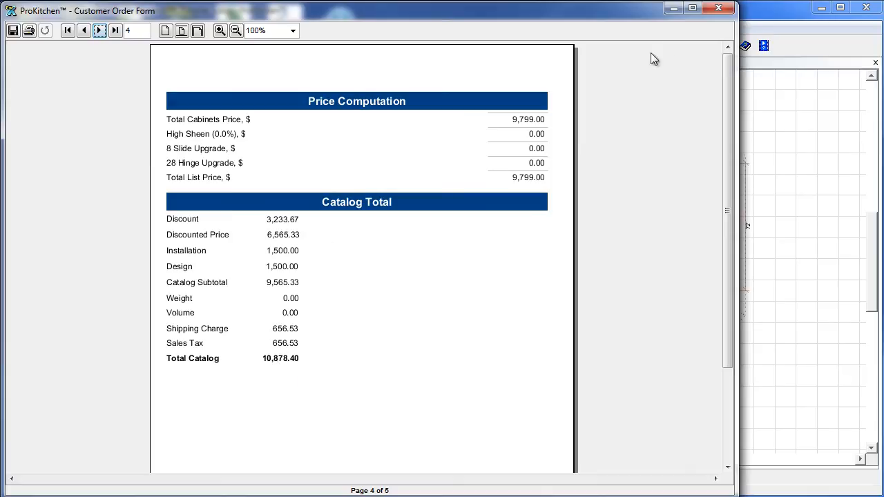
left_click(720, 9)
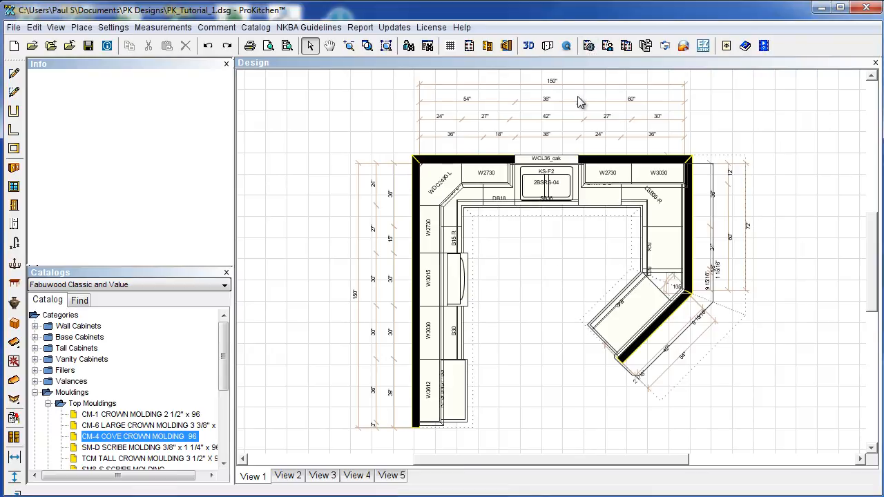
Generate the fab_0212 Fabuwood catalog order form from the Manufacturer Report setup.
left_click(589, 47)
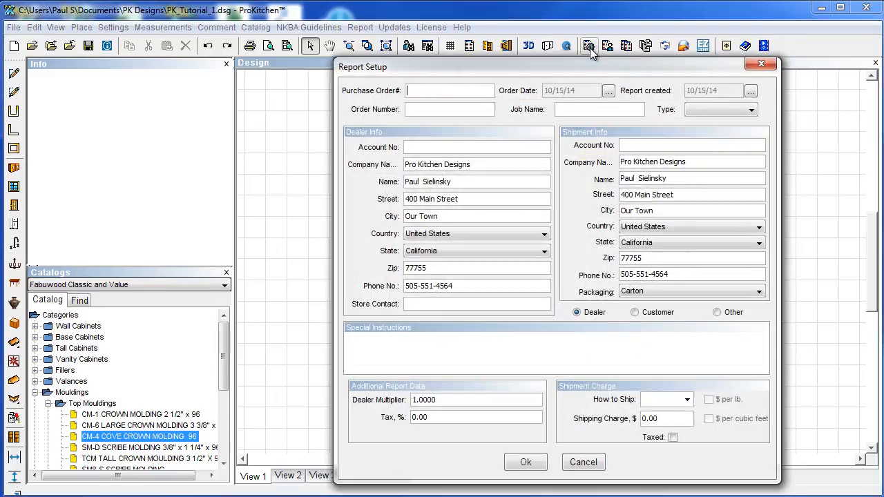
mouse_move(577, 78)
left_mouse_down()
mouse_move(470, 45)
mouse_move(449, 51)
left_mouse_up()
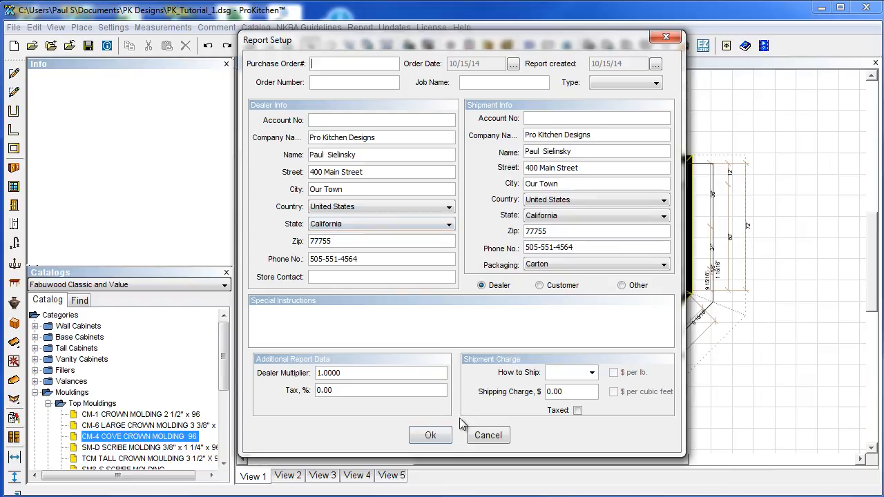
left_click(432, 436)
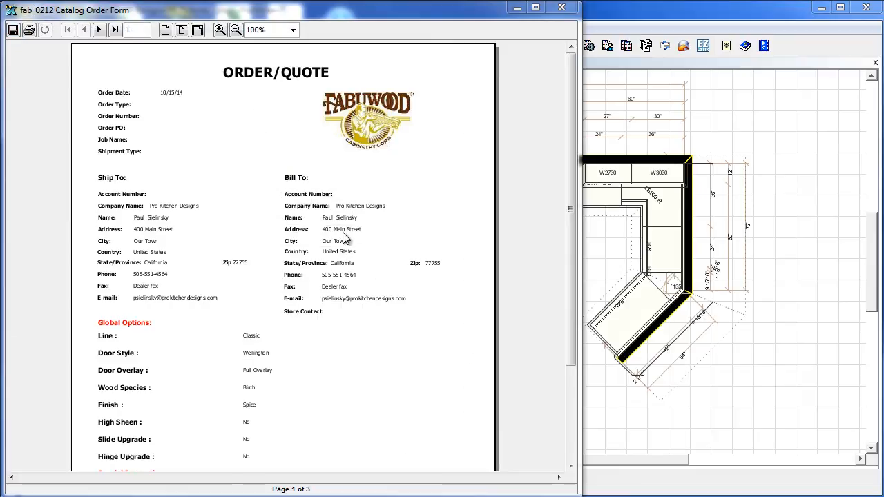
Page through the Fabuwood order's product list to its 9799.00 total, then close it.
left_click_drag(569, 214, 553, 168)
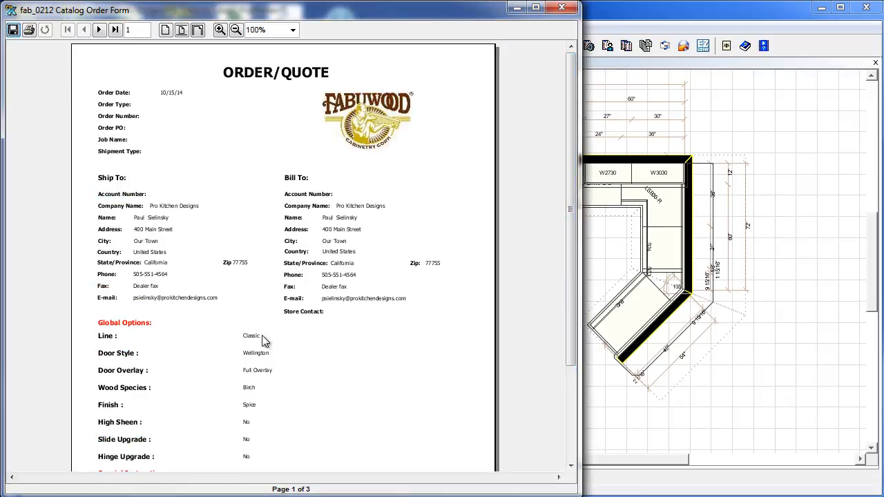
left_click(100, 30)
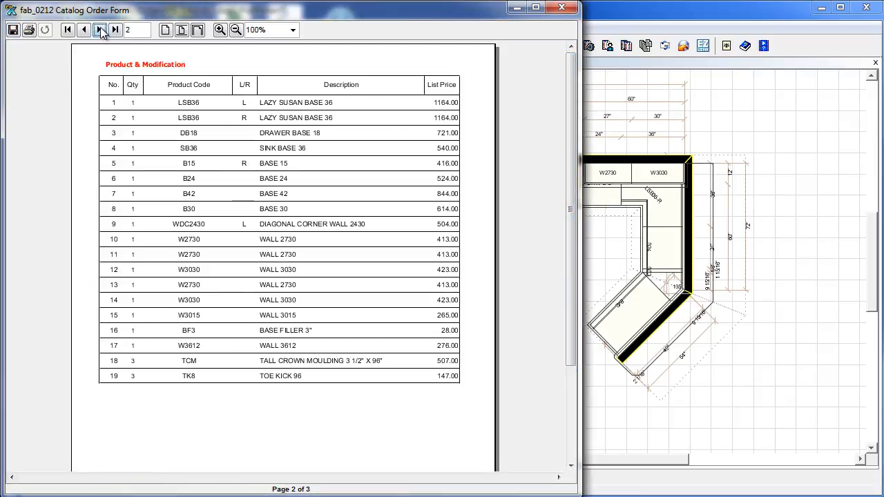
left_click(100, 31)
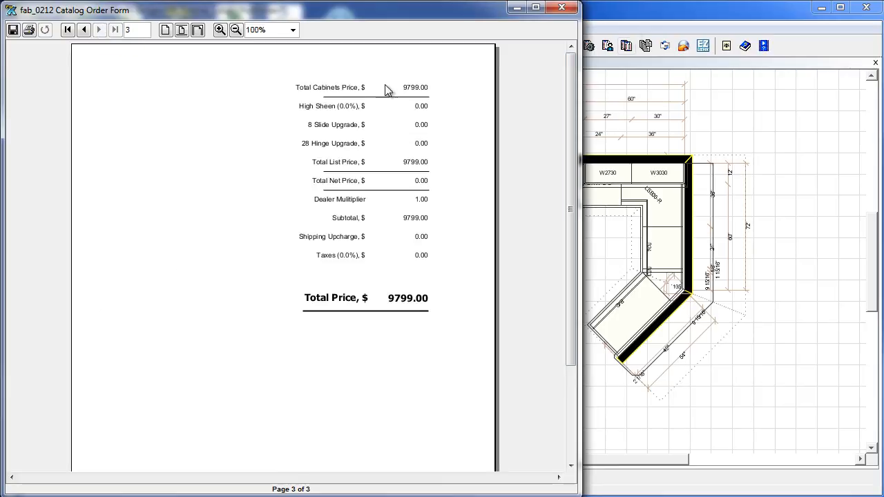
left_click(561, 7)
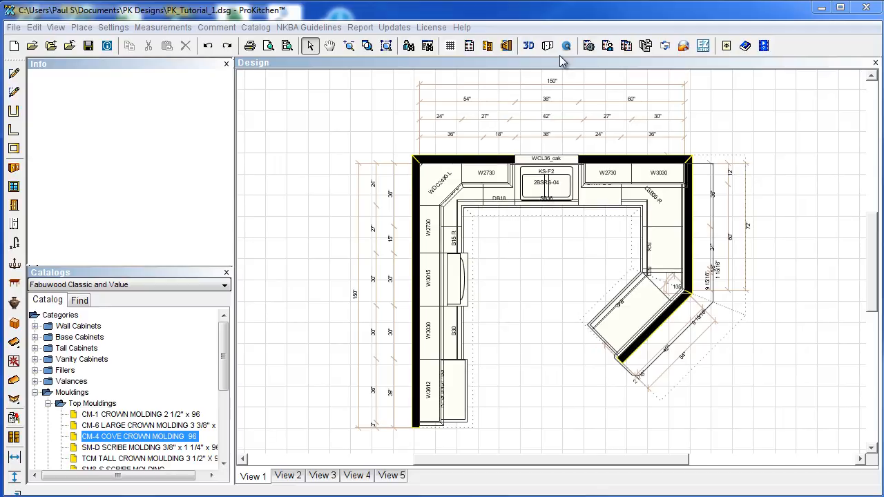
Open Compare Quotes and set the number of quotes to compare to 2.
left_click(627, 45)
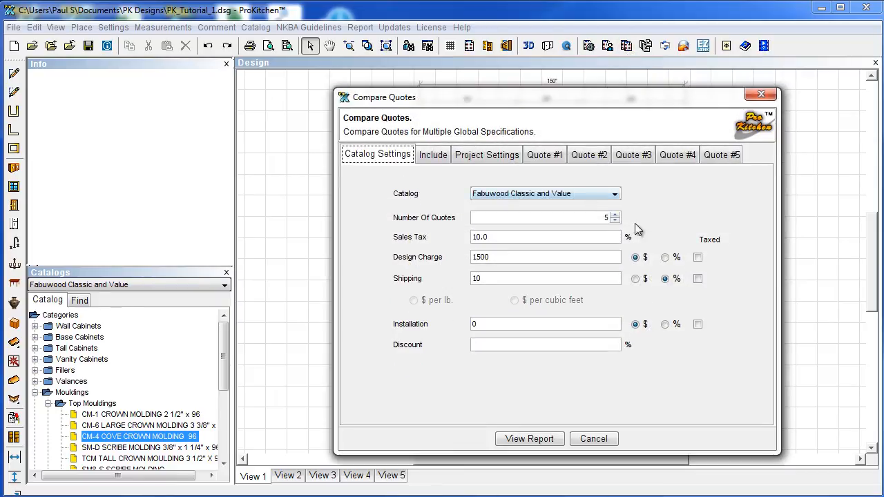
left_click(614, 221)
left_click(615, 220)
left_click(615, 220)
left_click(615, 220)
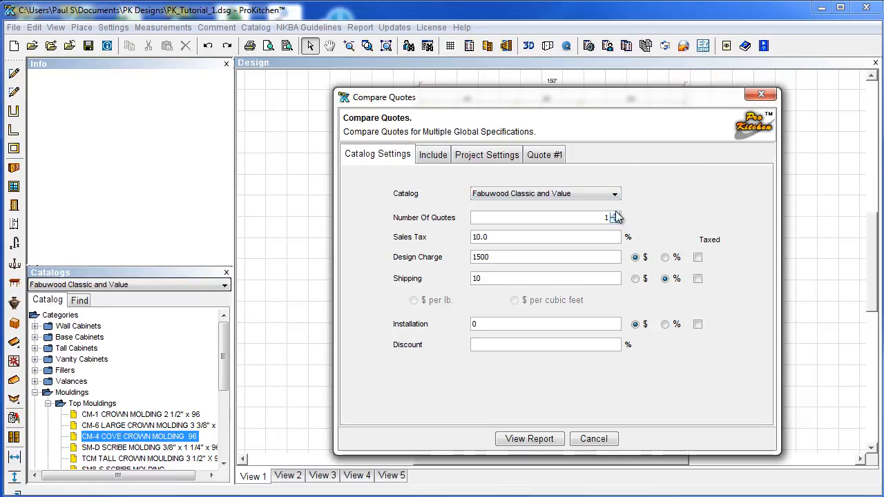
left_click(614, 215)
Give Quote #2 the Elite door style, Merlot finish and High Sheen set to No.
left_click(543, 155)
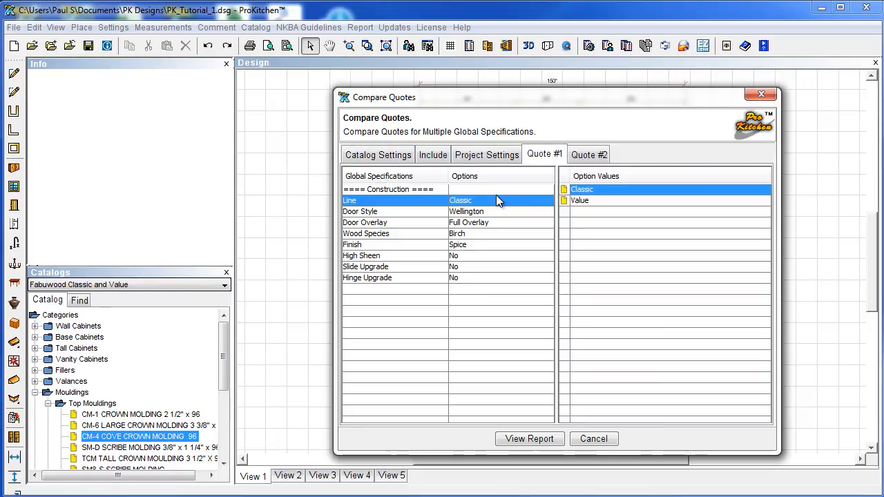
left_click(589, 154)
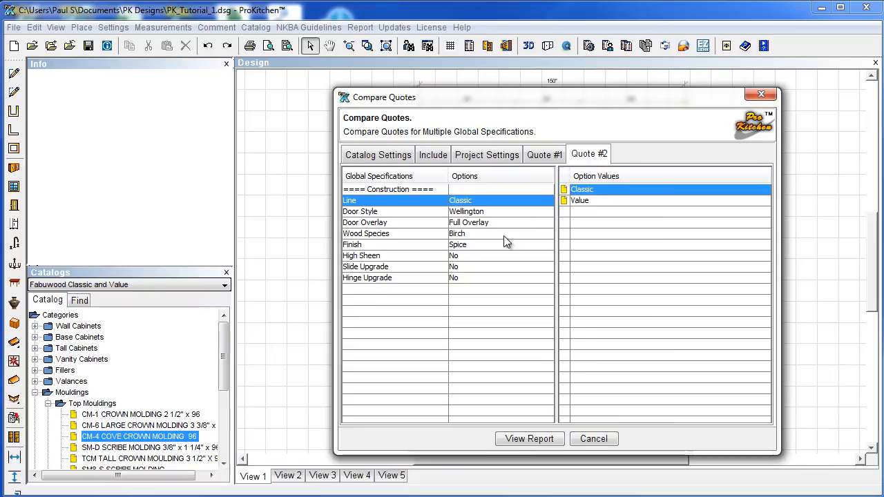
left_click(486, 222)
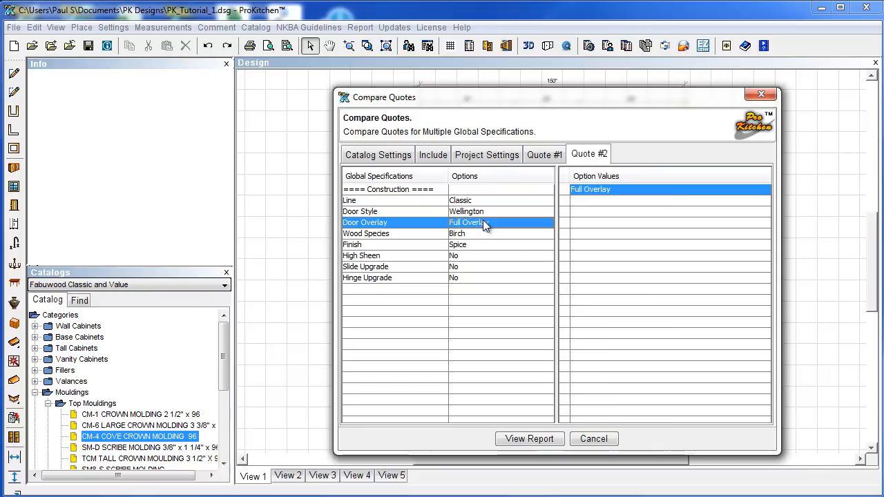
left_click(481, 212)
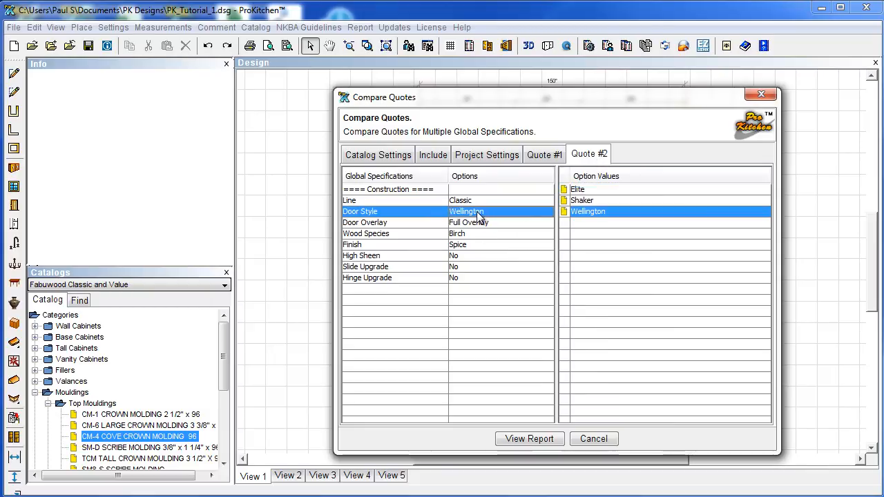
left_click(577, 190)
left_click(583, 200)
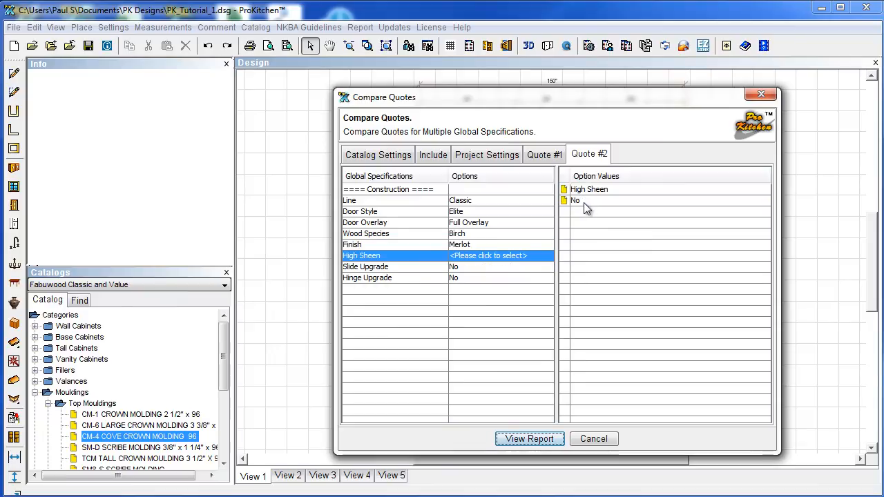
left_click(579, 201)
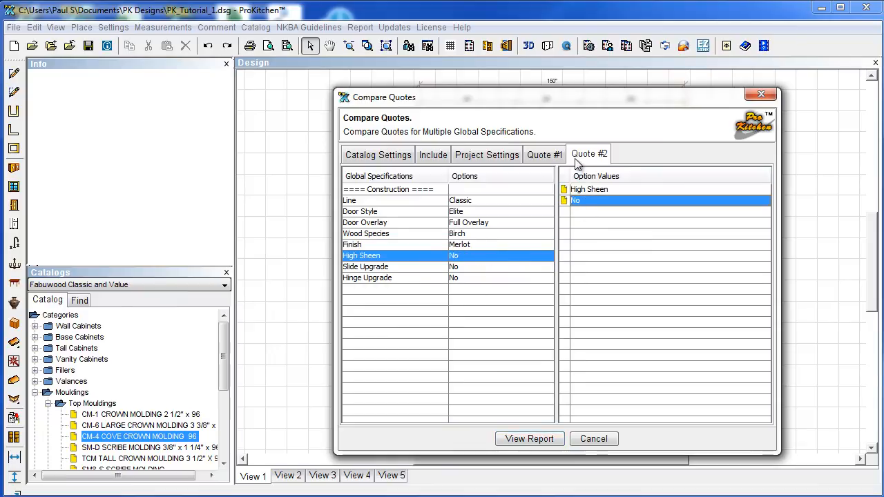
Generate the Multi-Quote Order Form and page to its totals: 13258.80 for Quote #1 versus 14107.20 for Quote #2.
left_click(529, 440)
scroll(446, 242, "down", 2)
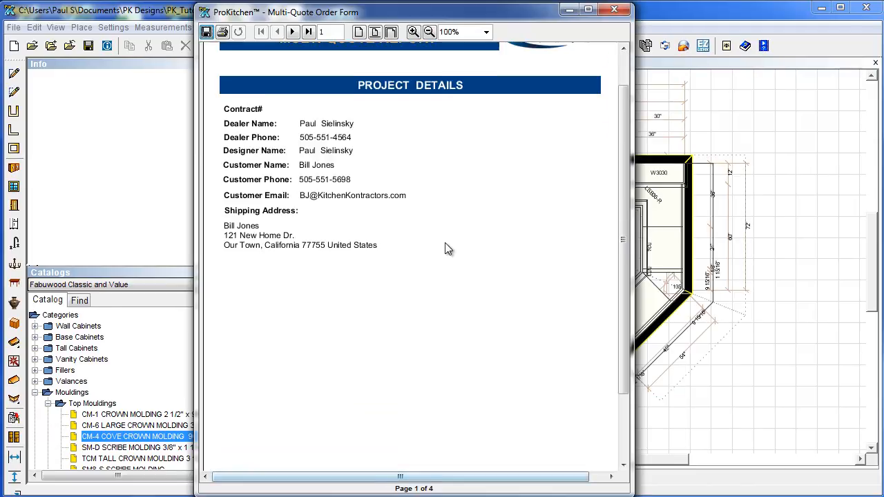
scroll(474, 276, "up", 1)
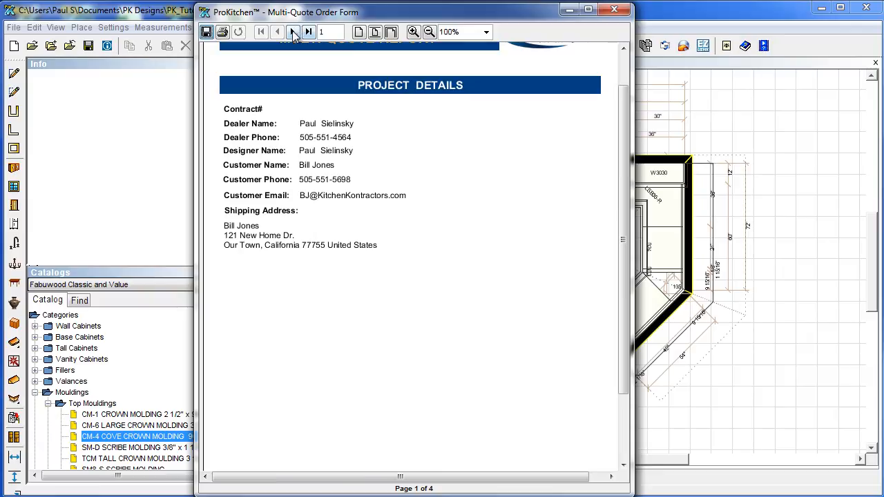
left_click(292, 32)
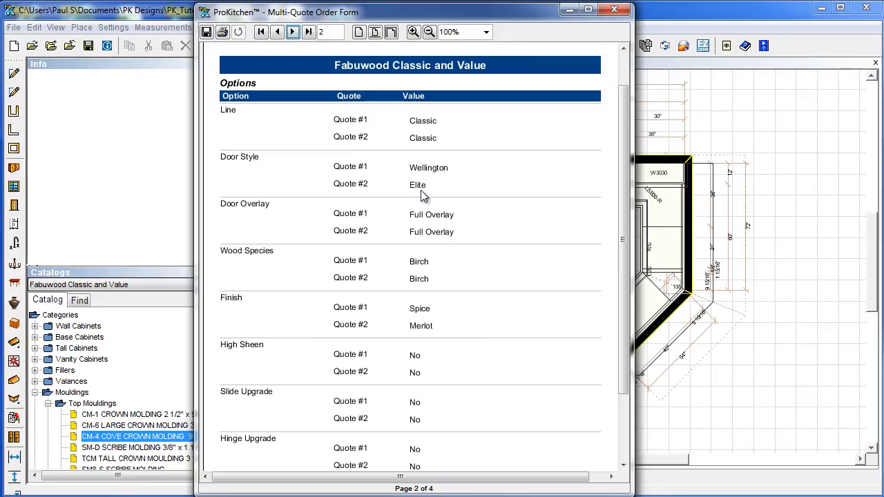
left_click(291, 32)
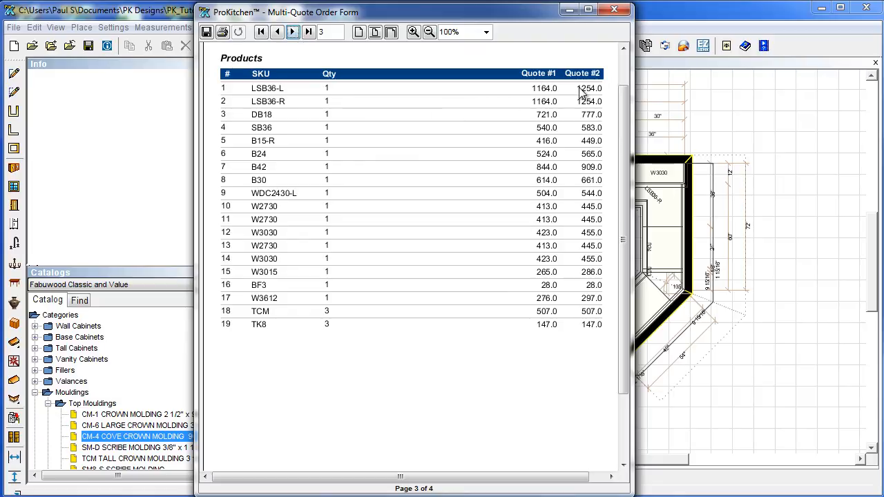
left_click(293, 32)
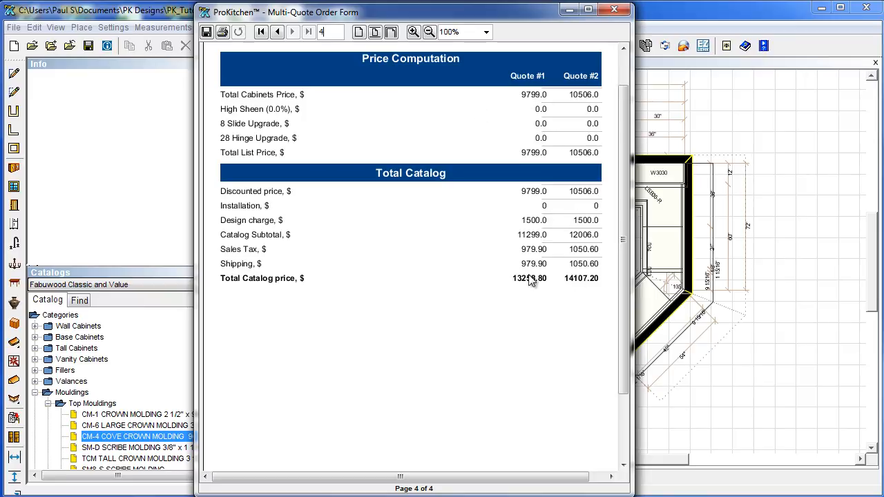
Close the Multi-Quote Order Form window to return to the PK_Tutorial_1 floor plan.
left_click(613, 11)
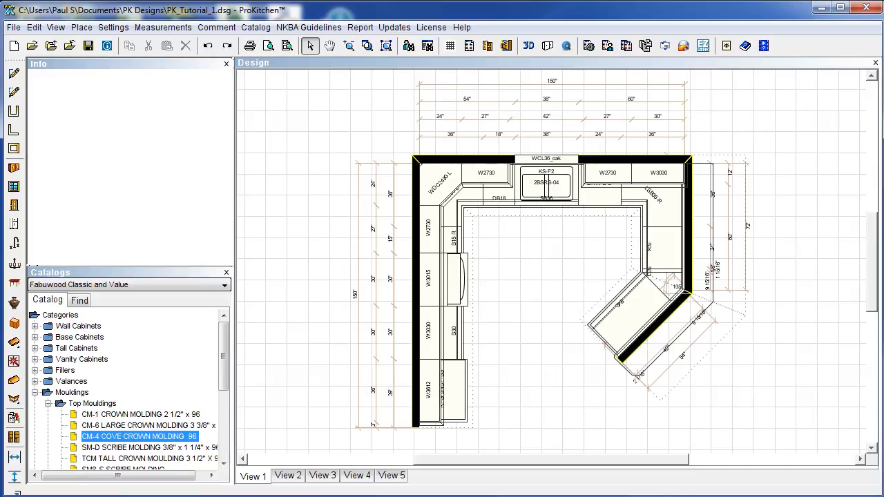
Open the ProKitchen Video Tutorials web page and shift the browser window slightly right.
left_click(763, 47)
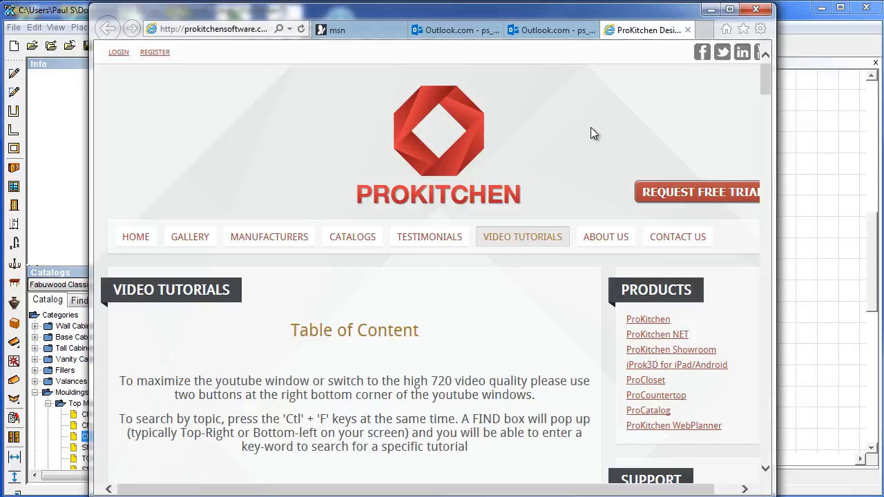
scroll(461, 324, "down", 6)
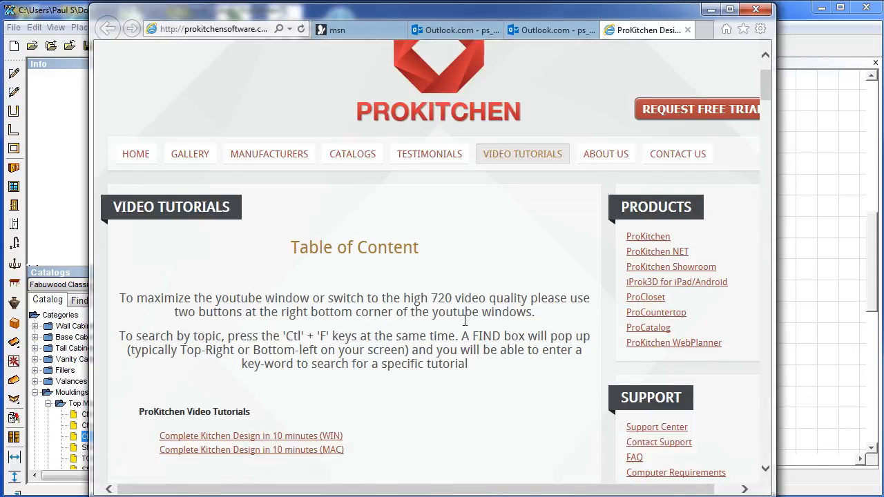
scroll(465, 323, "down", 3)
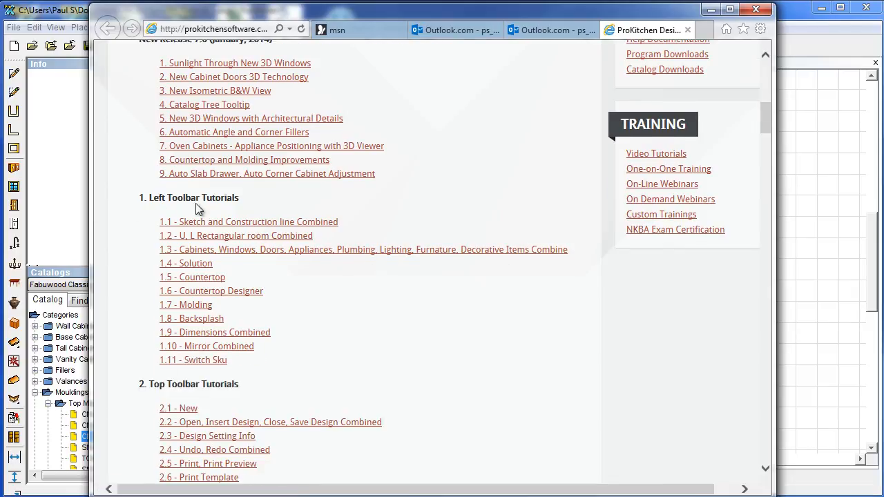
left_click_drag(391, 12, 424, 9)
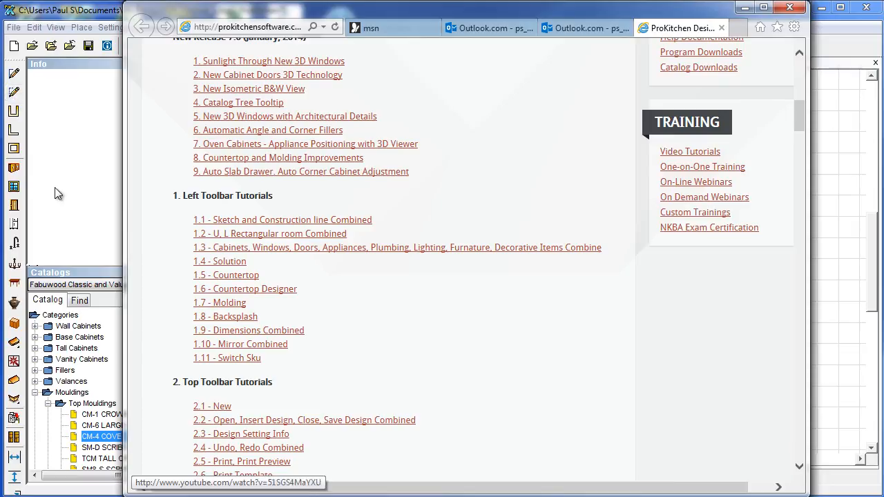
Scroll through the tutorial topics table, then drag the scrollbar back to the top.
scroll(408, 302, "up", 3)
scroll(409, 304, "down", 13)
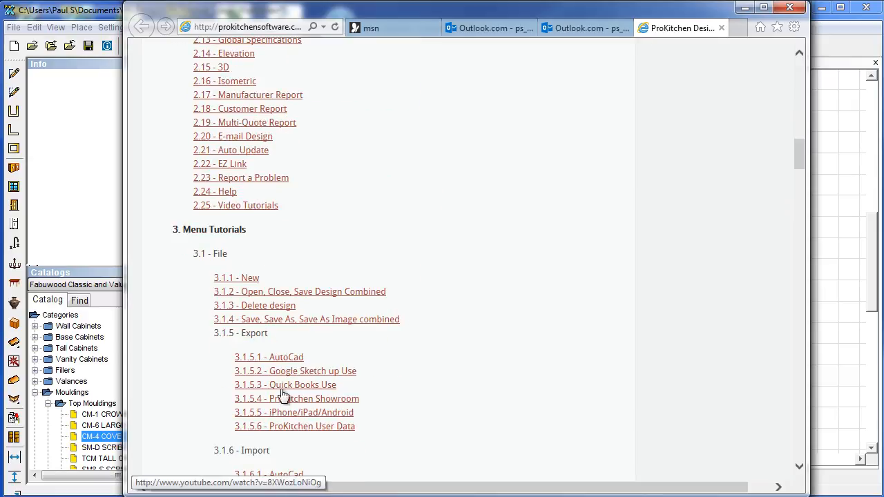
scroll(341, 367, "down", 7)
scroll(449, 376, "down", 14)
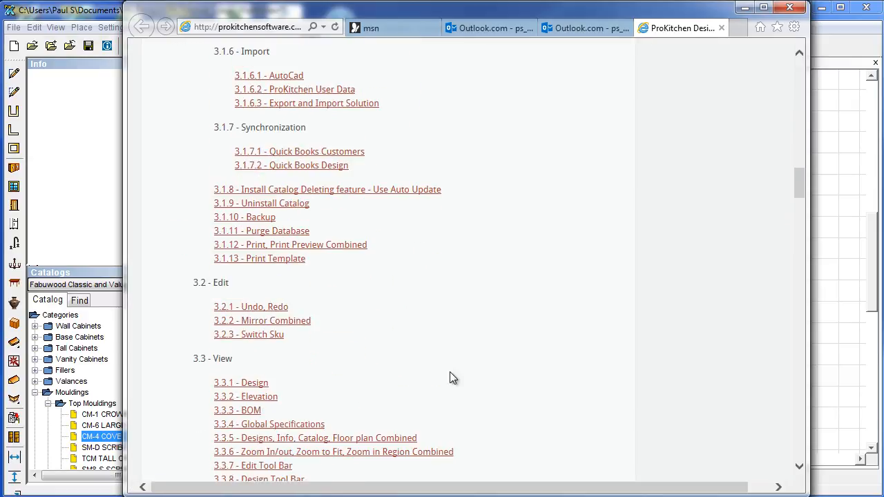
scroll(453, 378, "down", 12)
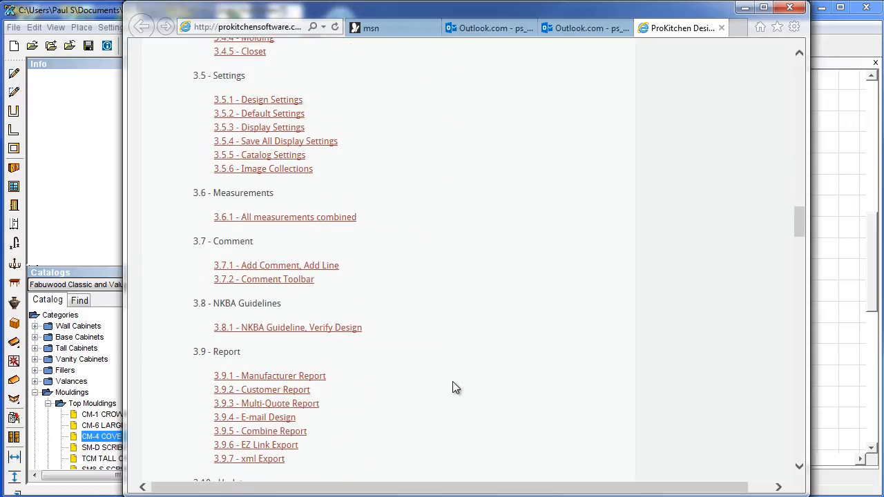
scroll(453, 399, "down", 13)
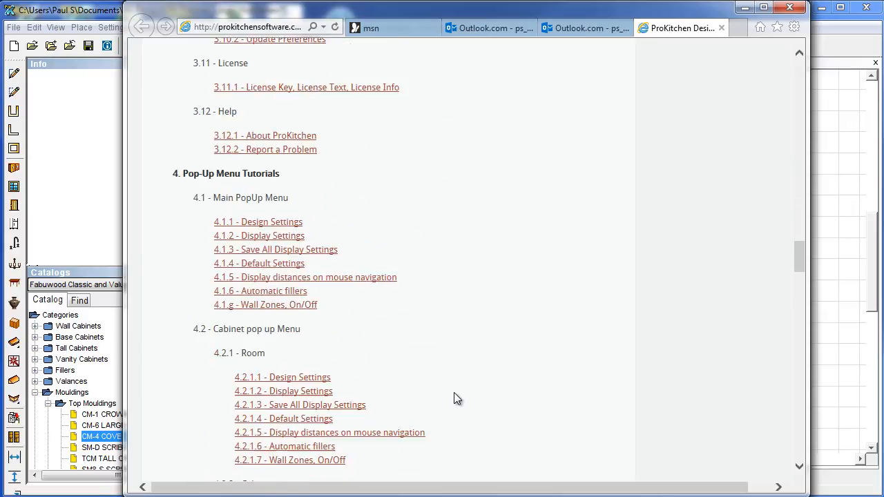
scroll(454, 398, "down", 20)
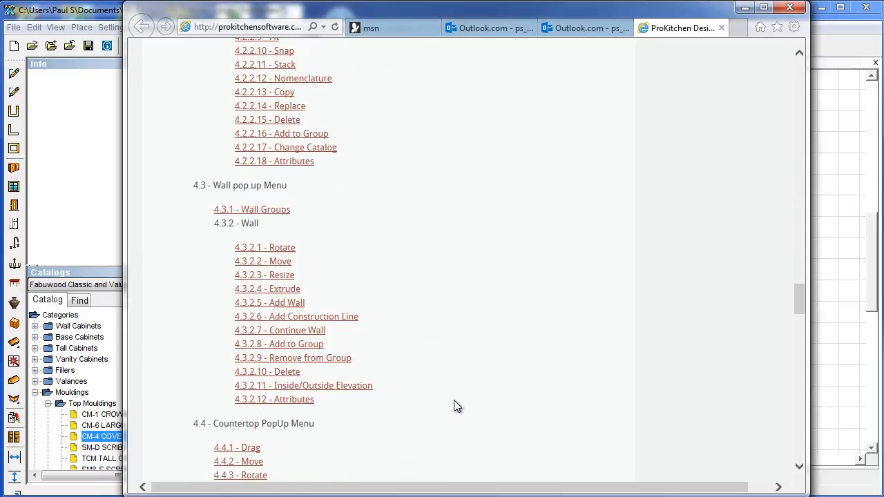
scroll(453, 406, "down", 12)
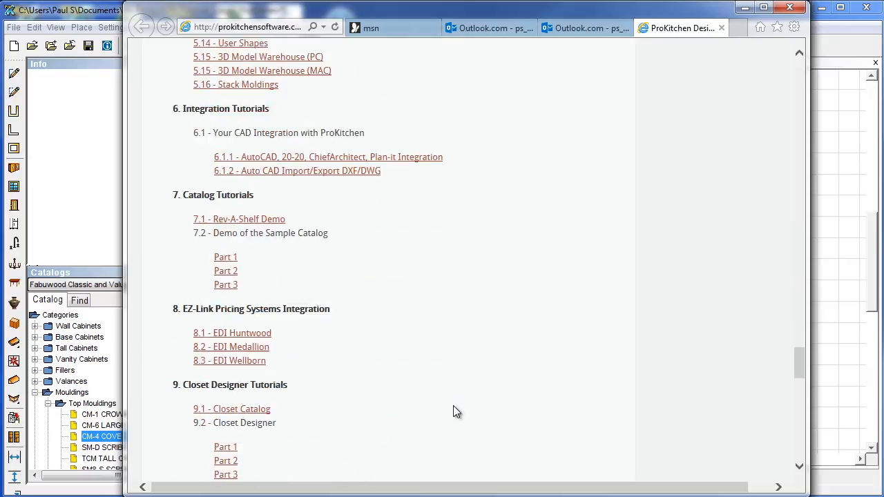
scroll(453, 406, "down", 7)
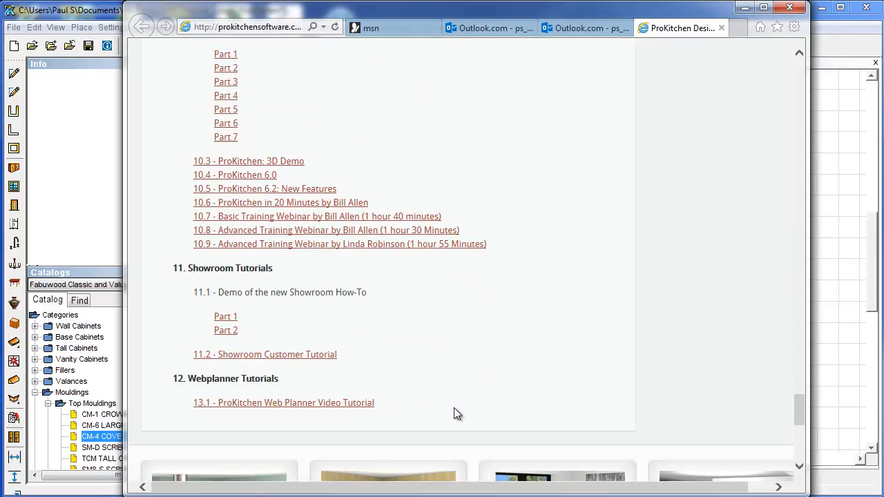
scroll(454, 408, "up", 1)
scroll(454, 408, "down", 3)
scroll(454, 407, "up", 8)
scroll(454, 409, "up", 14)
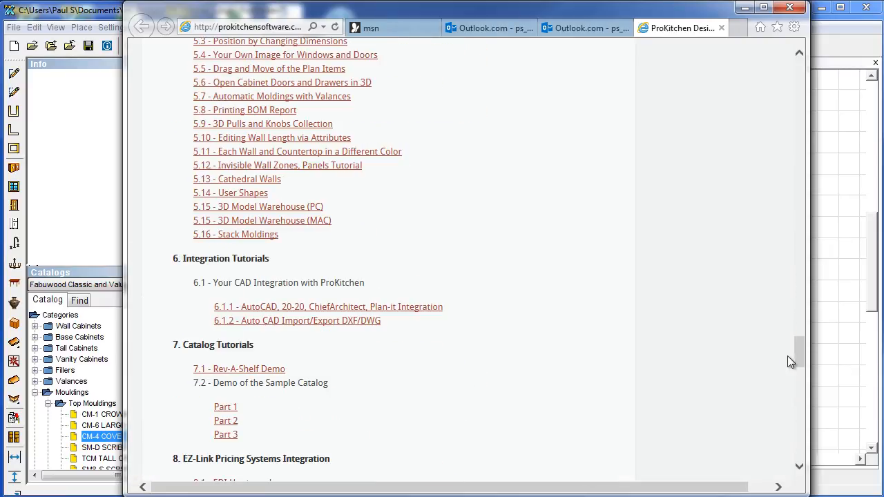
left_click_drag(795, 351, 796, 75)
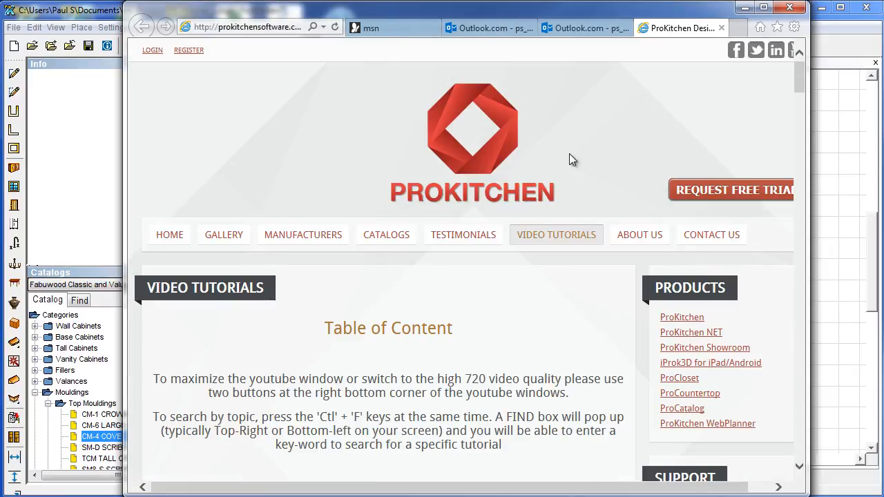